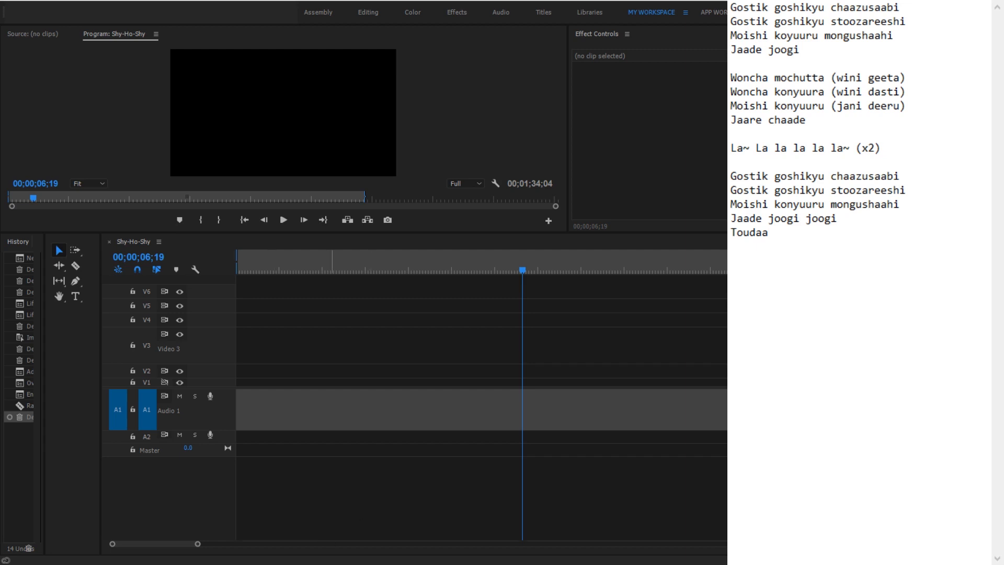
Place the Now or Never! audio clip from the project at the start of audio track A1
click(304, 563)
drag(0, 156, 370, 186)
click(5, 153)
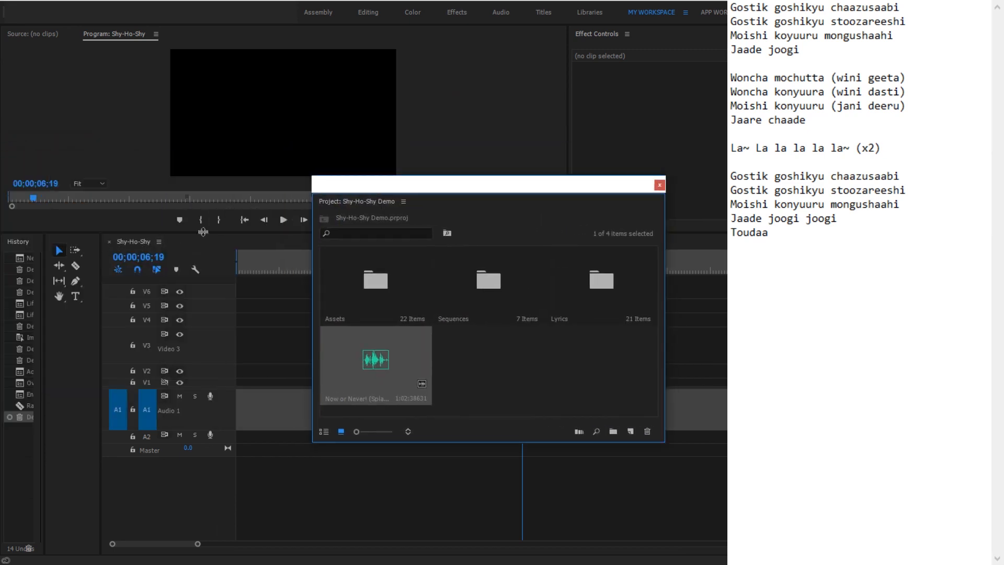
drag(478, 185, 0, 157)
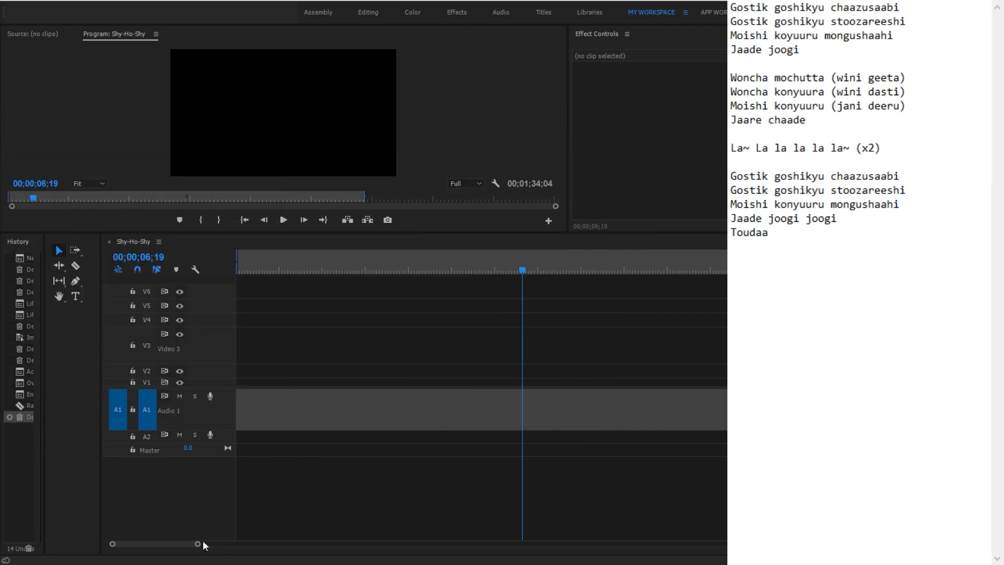
drag(198, 545, 676, 490)
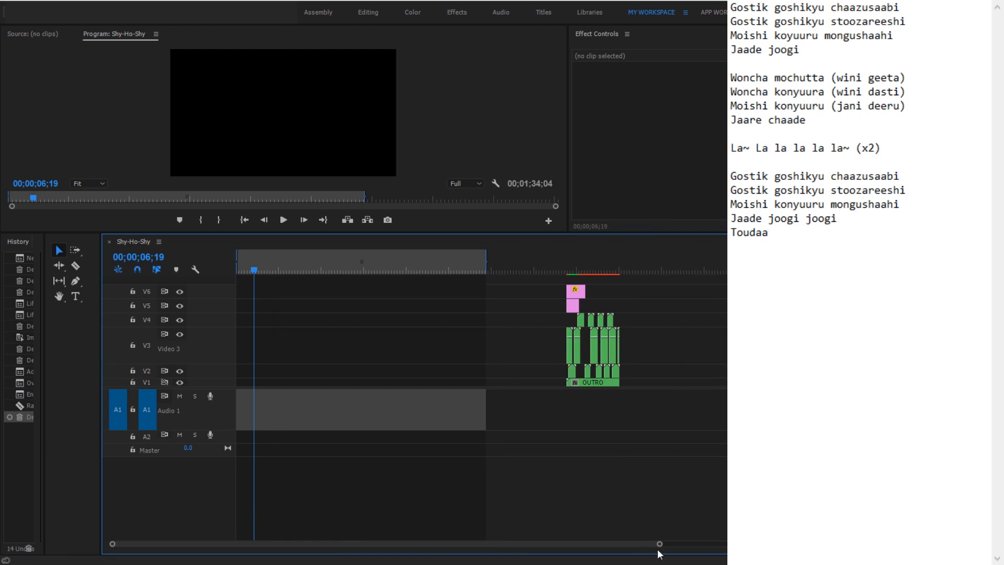
drag(660, 545, 477, 562)
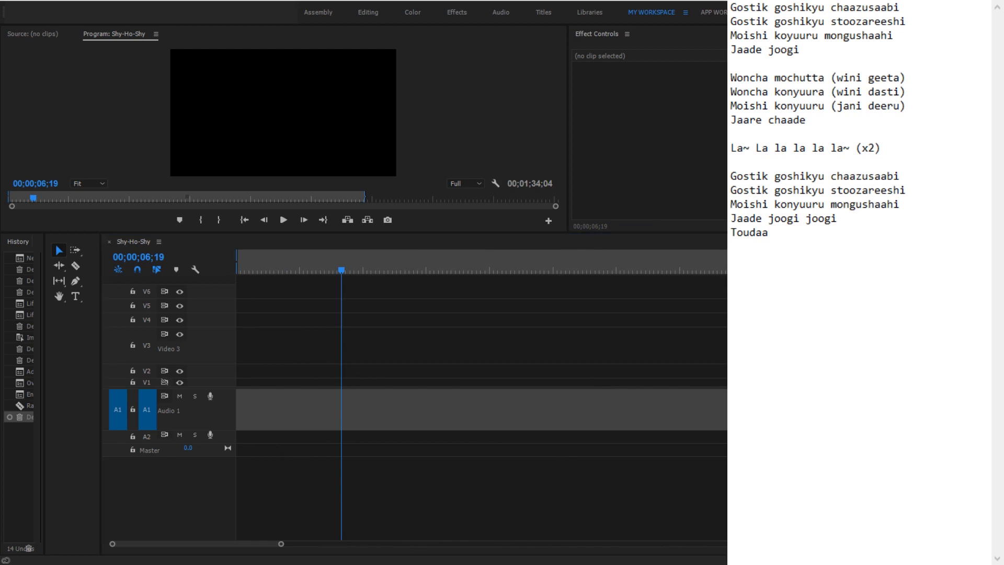
drag(218, 369, 237, 412)
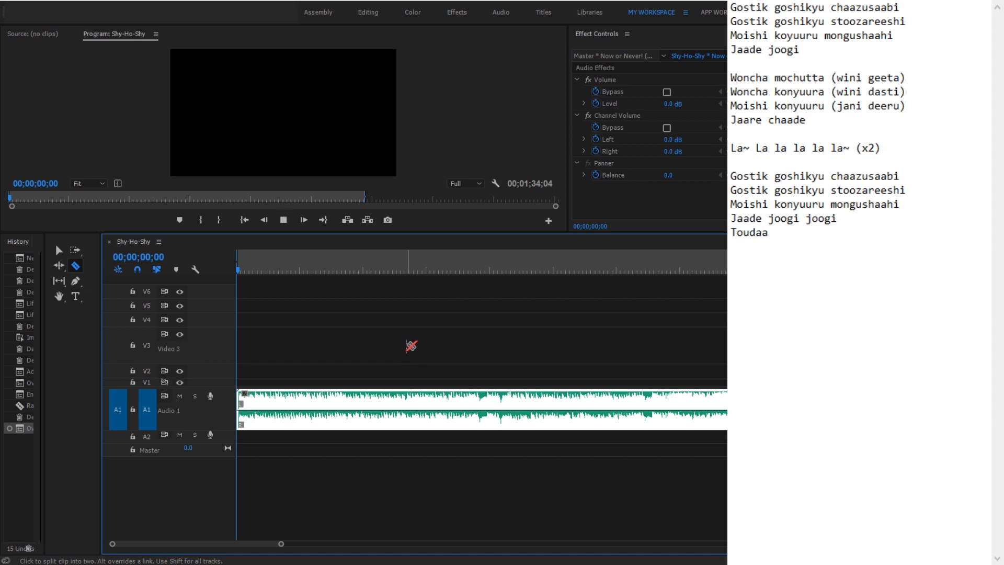
Try to split the song on track A1 at about 00;00;06;27, before the first sung phrase
key(space)
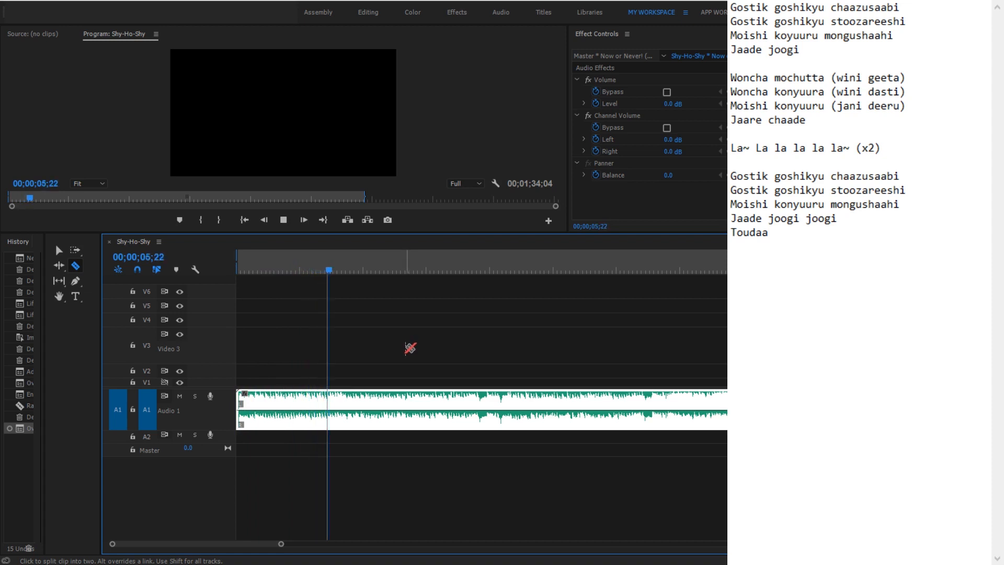
key(space)
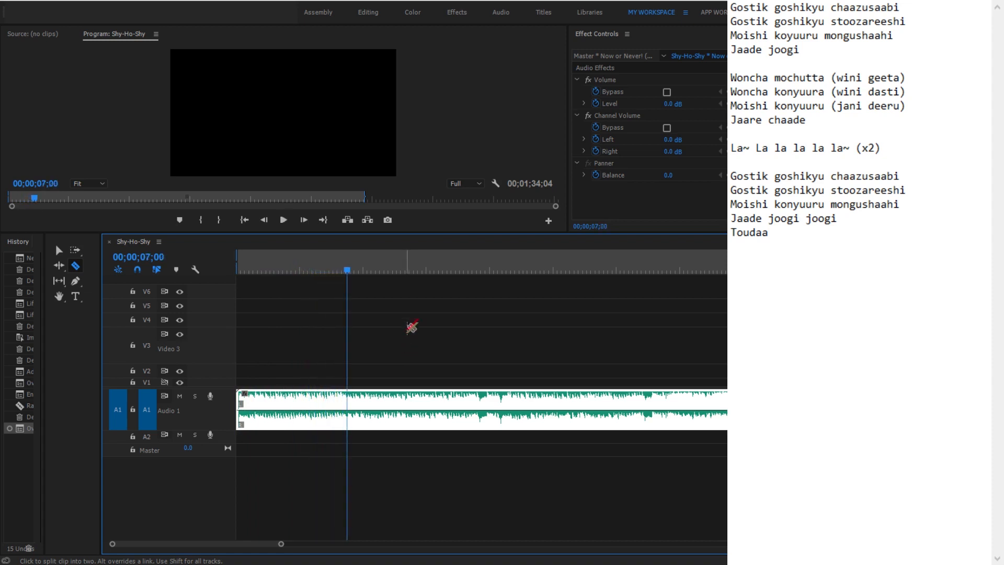
click(345, 272)
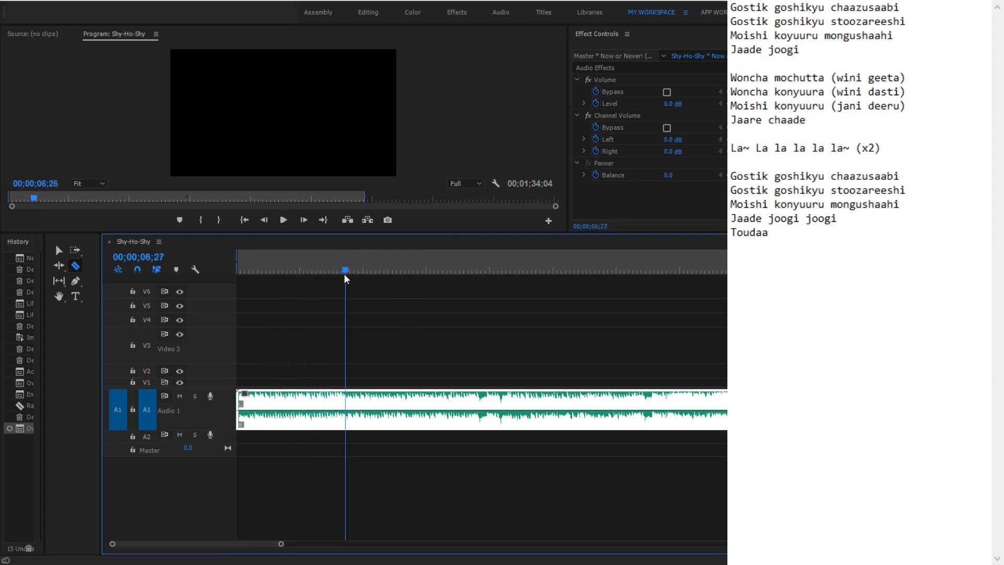
click(346, 401)
key(space)
key(space)
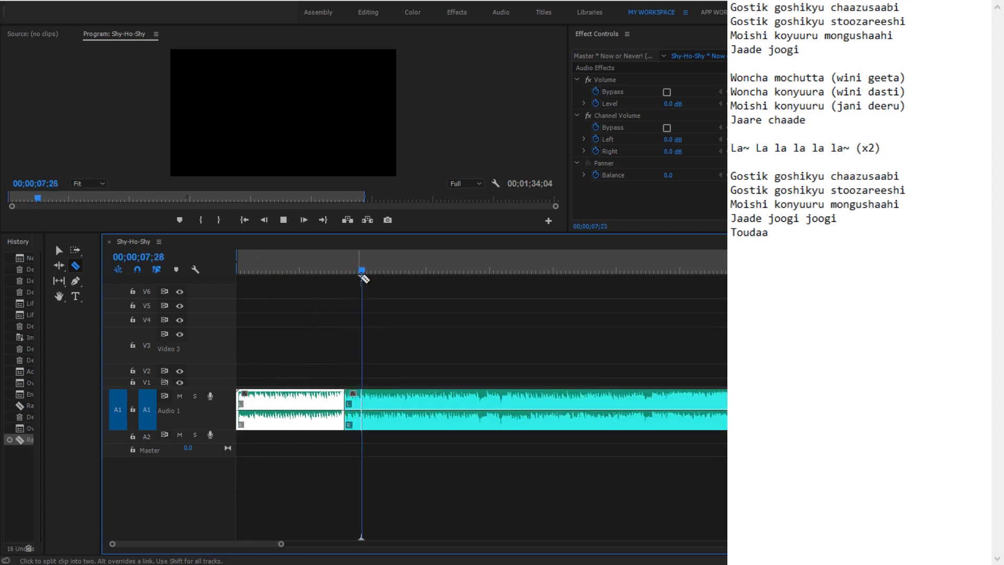
key(ctrl+z)
Split the song on track A1 at about 00;00;06;15 and again at 00;00;08;29 to isolate the first sung phrase
drag(347, 266, 341, 268)
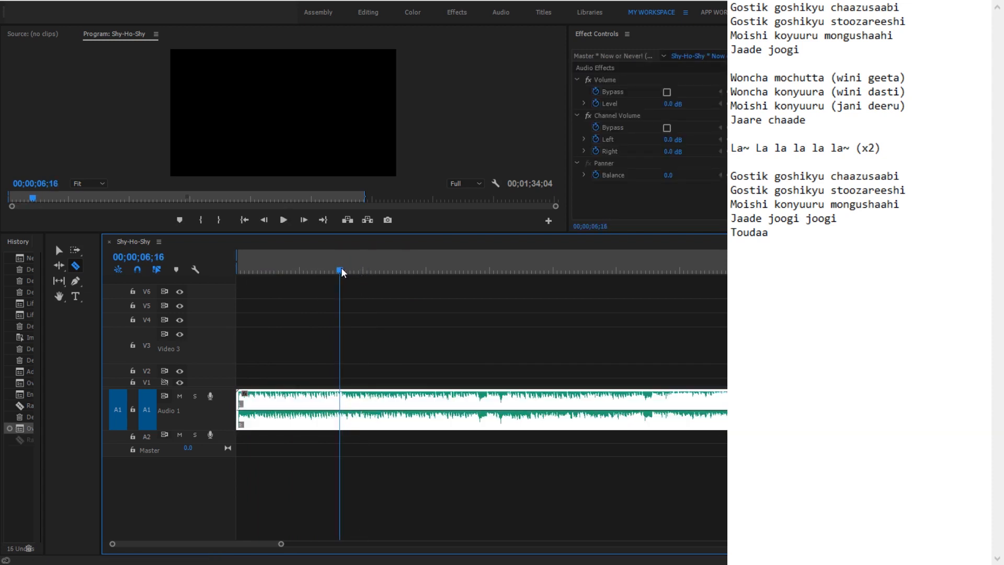
click(341, 402)
key(space)
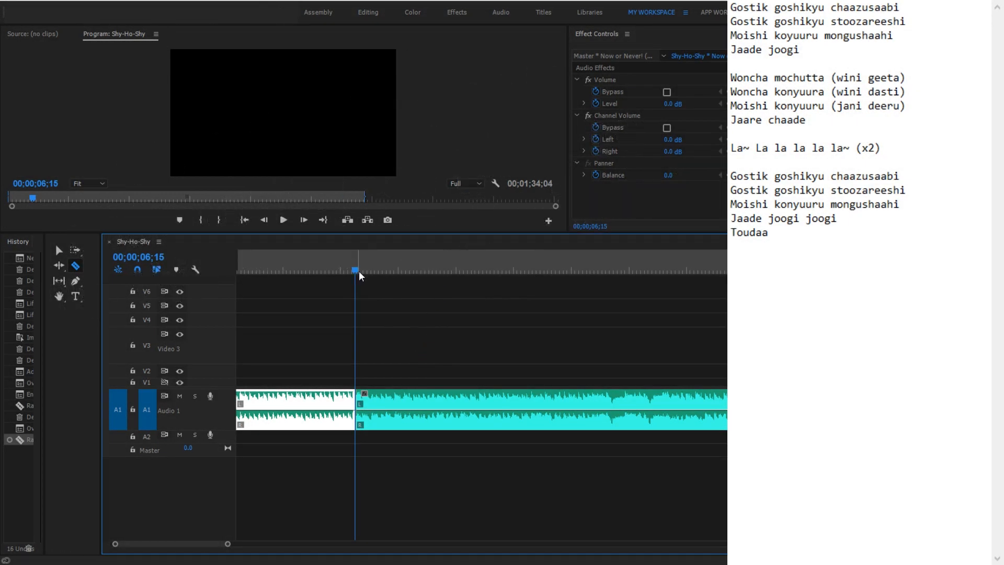
key(space)
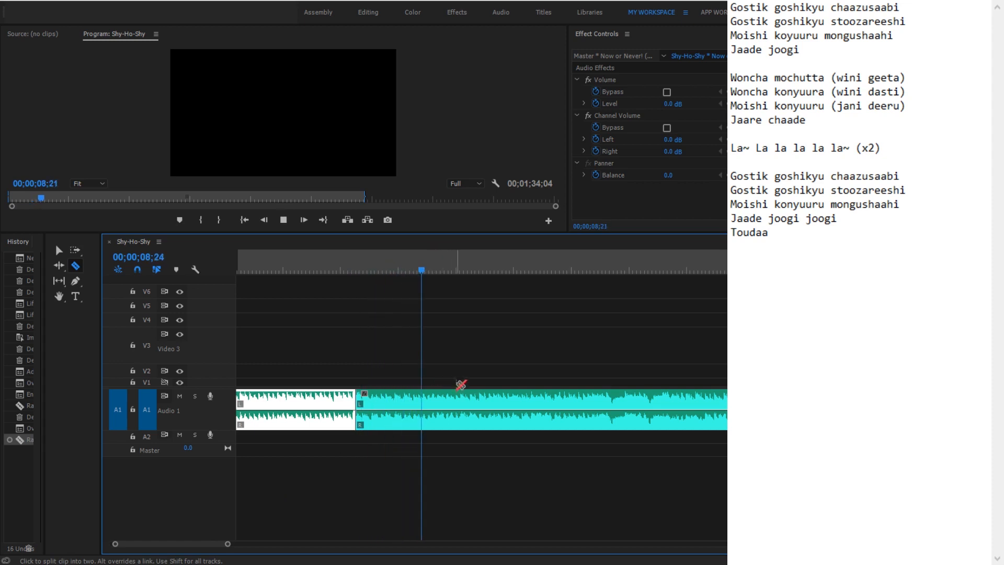
key(space)
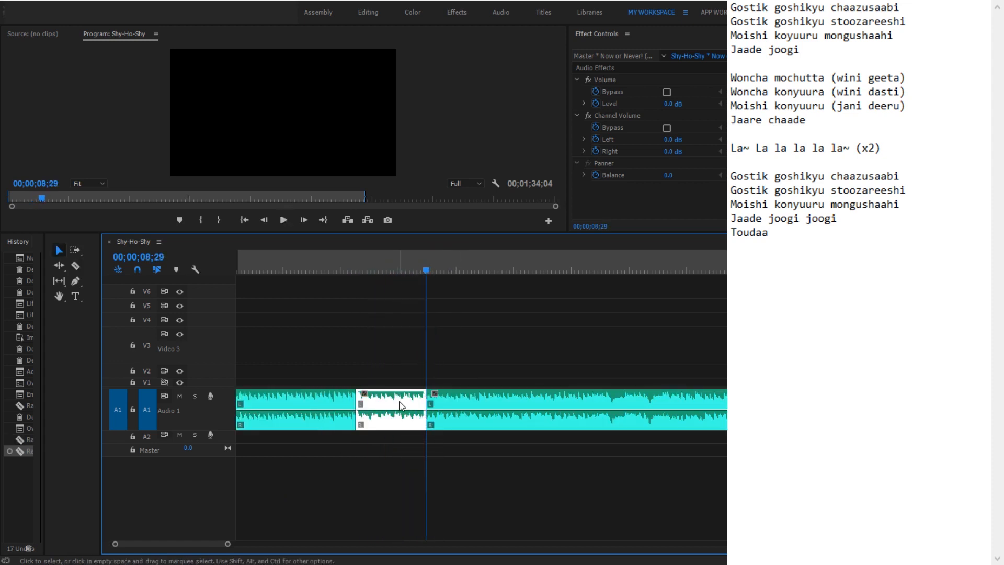
Open the isolated segment in the Source monitor, set its In point to 00;00;06;21 and play it
double_click(401, 405)
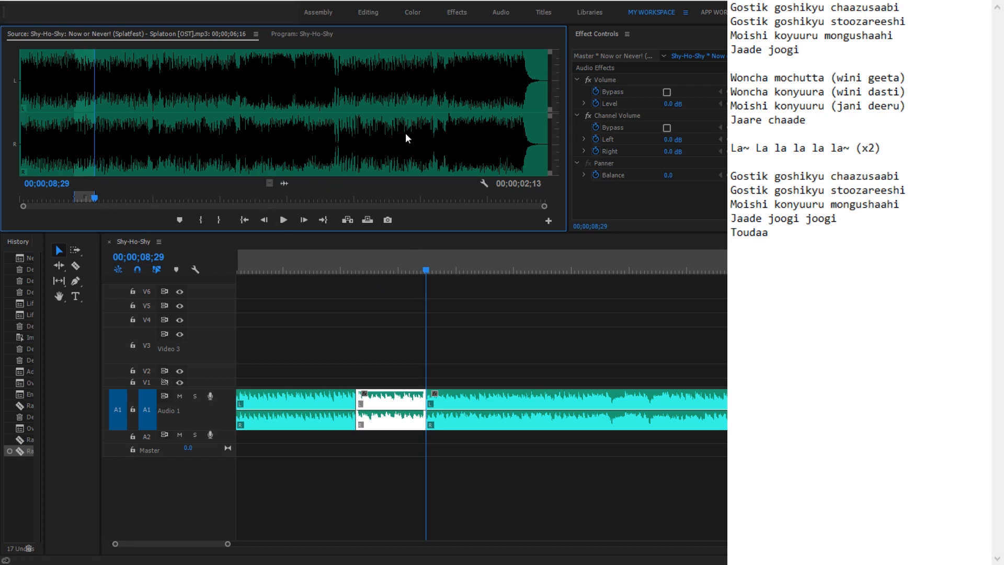
drag(544, 206, 367, 203)
key(XF86AudioLowerVolume)
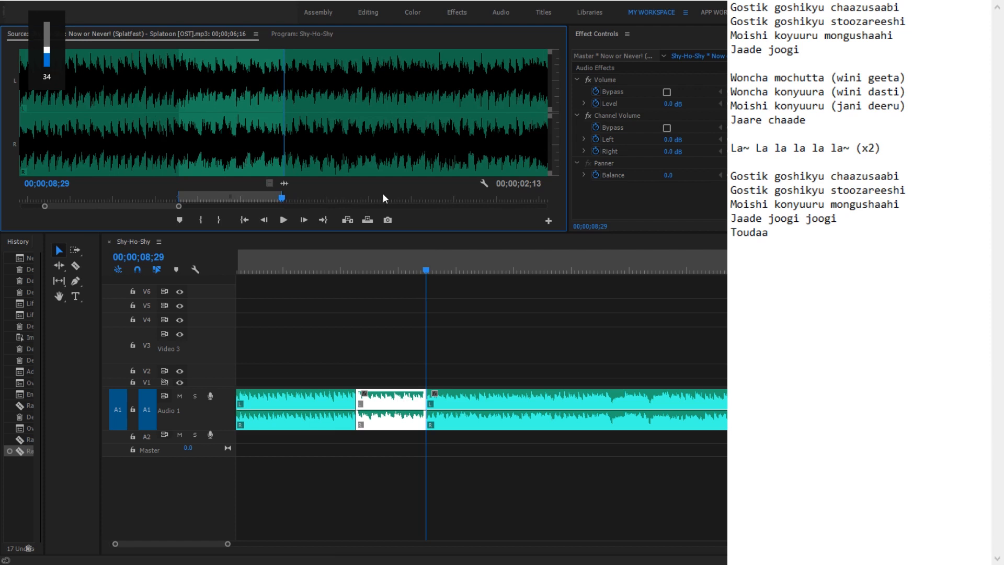
click(285, 220)
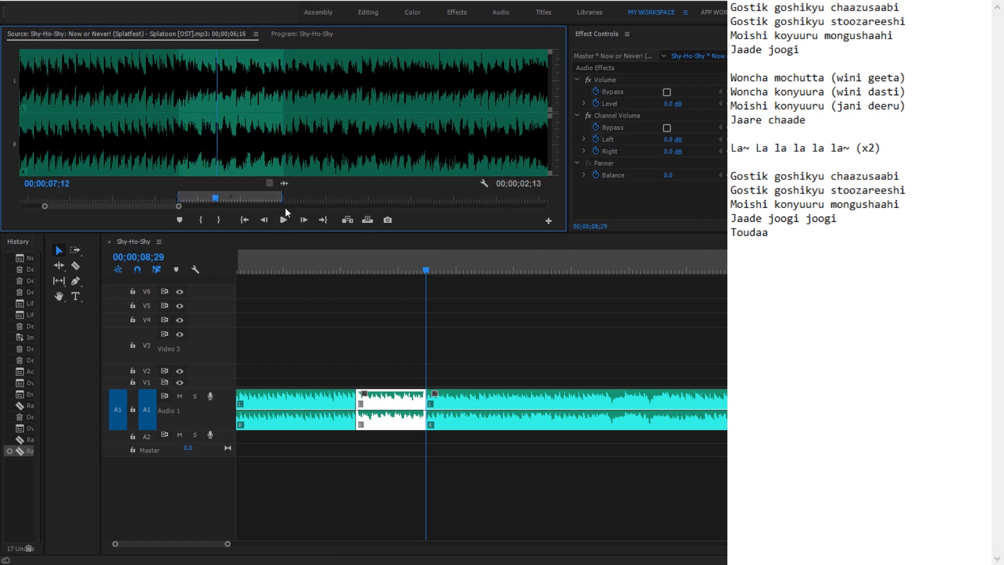
drag(179, 207, 136, 208)
click(196, 198)
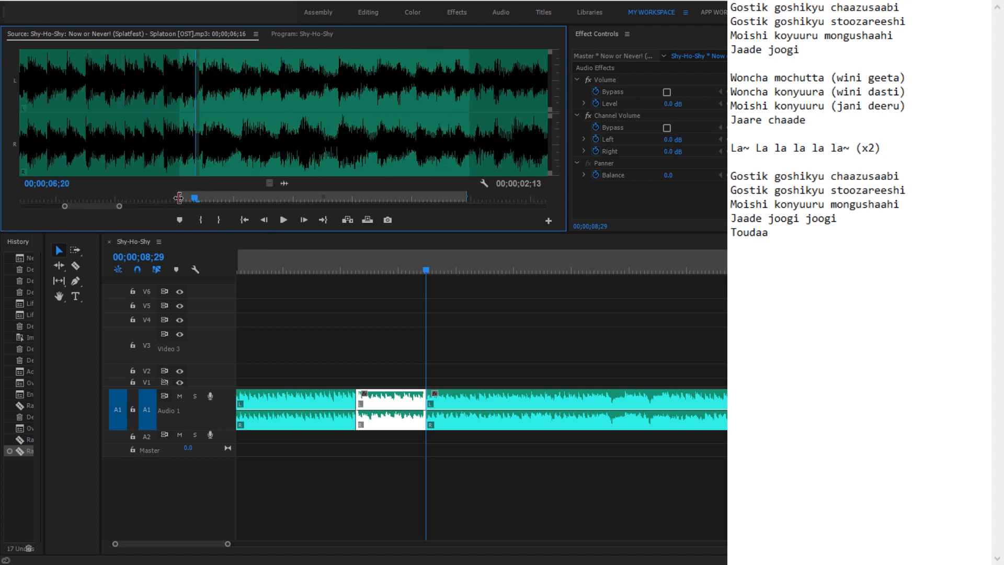
key(i)
drag(196, 198, 200, 199)
key(space)
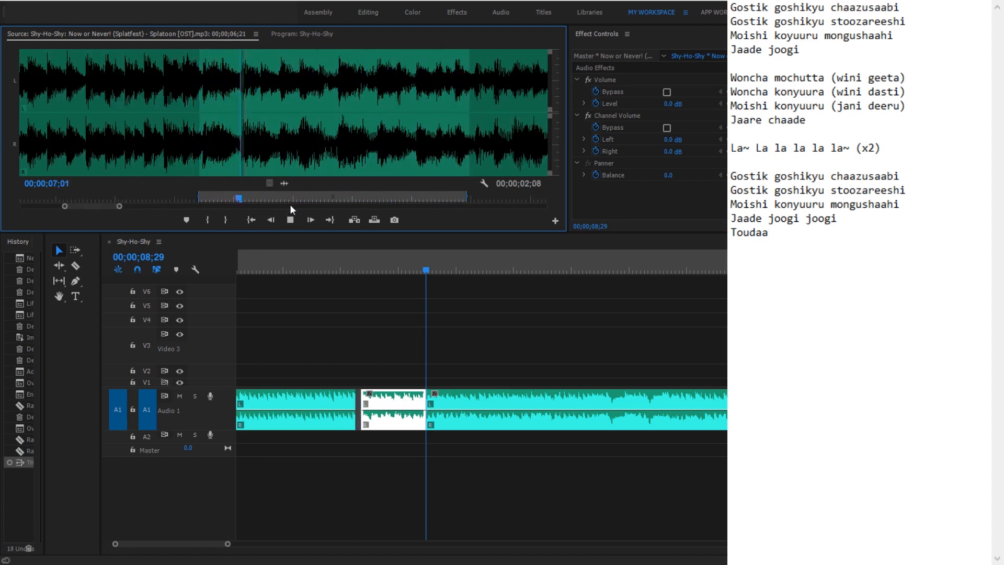
key(space)
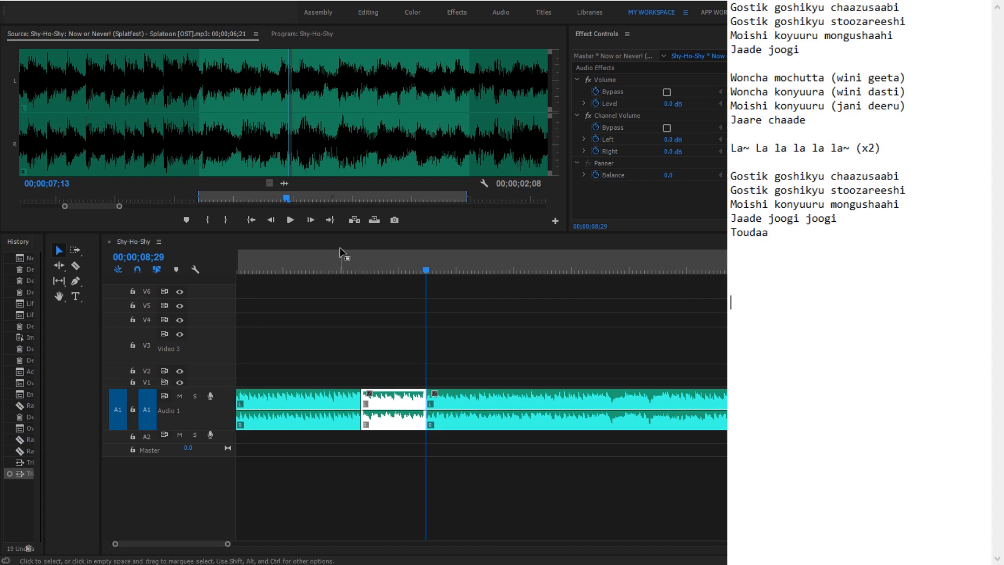
Listen to the segment again and write "Let's speak" below the lyrics in the text notes
click(291, 221)
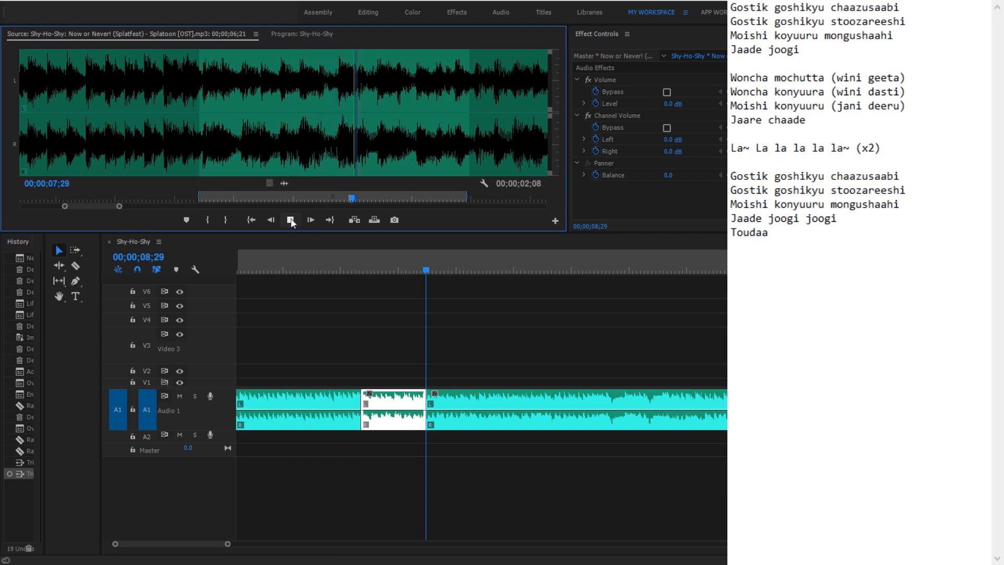
click(291, 220)
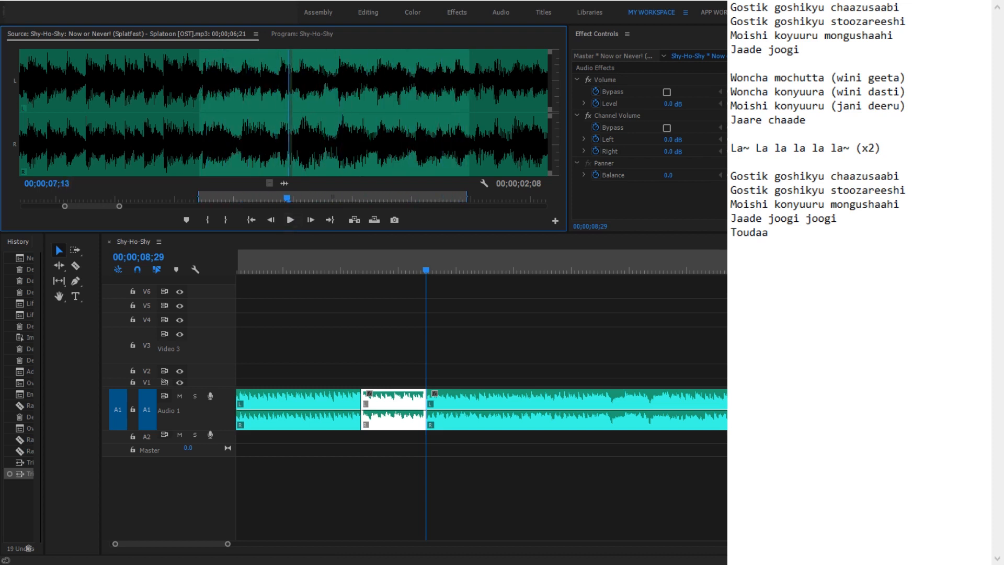
click(868, 294)
text(Let's pe)
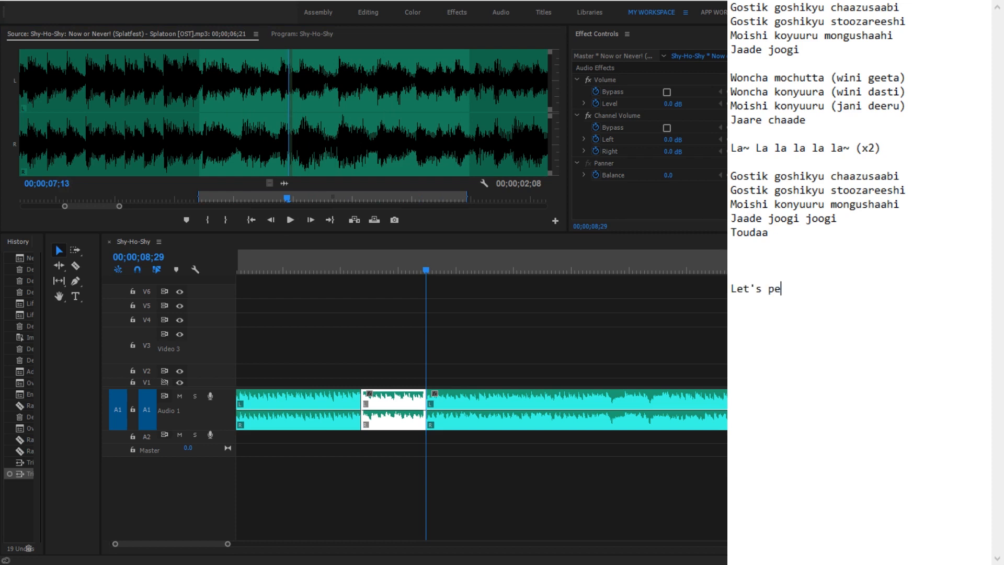
key(BackSpace)
key(BackSpace)
text(speak)
Trim the segment in the Source monitor to start at 00;00;06;22 with a duration of 00;00;01;27
click(200, 198)
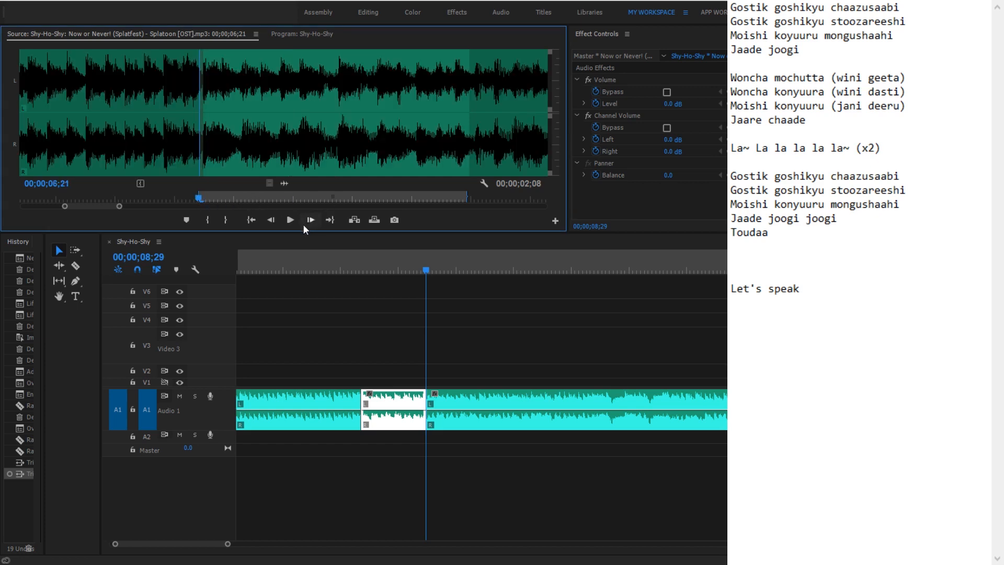
click(288, 223)
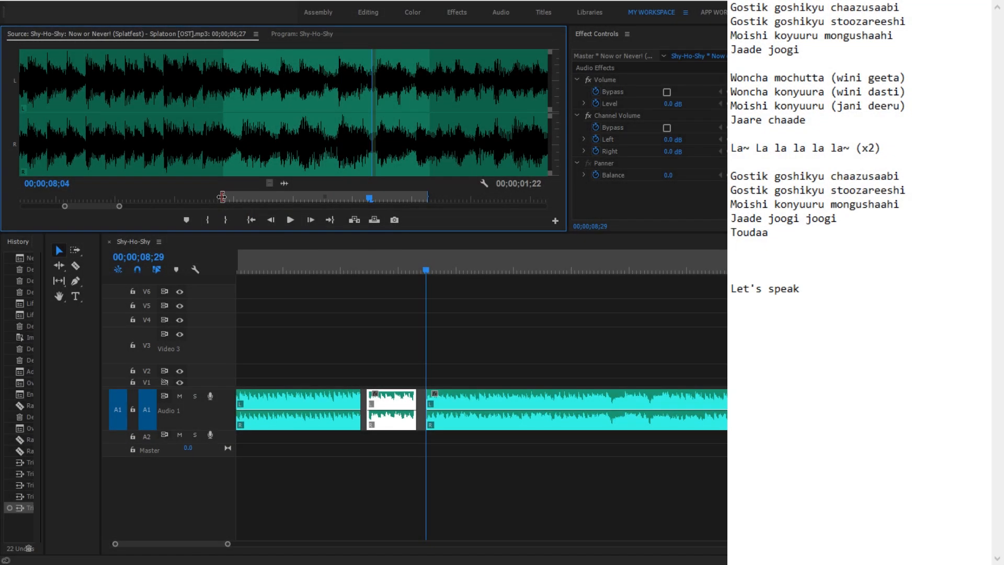
drag(222, 197, 203, 197)
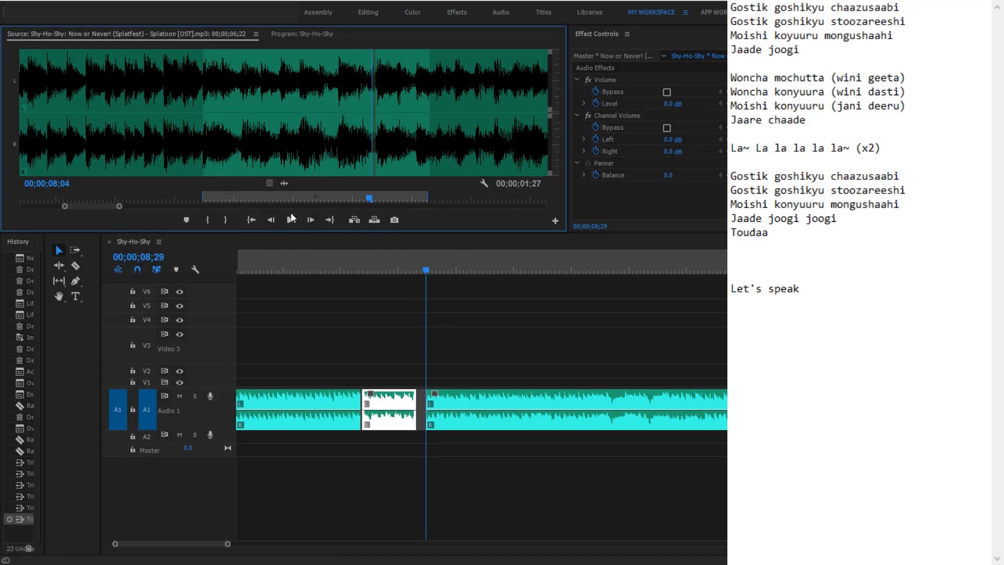
drag(228, 196, 203, 198)
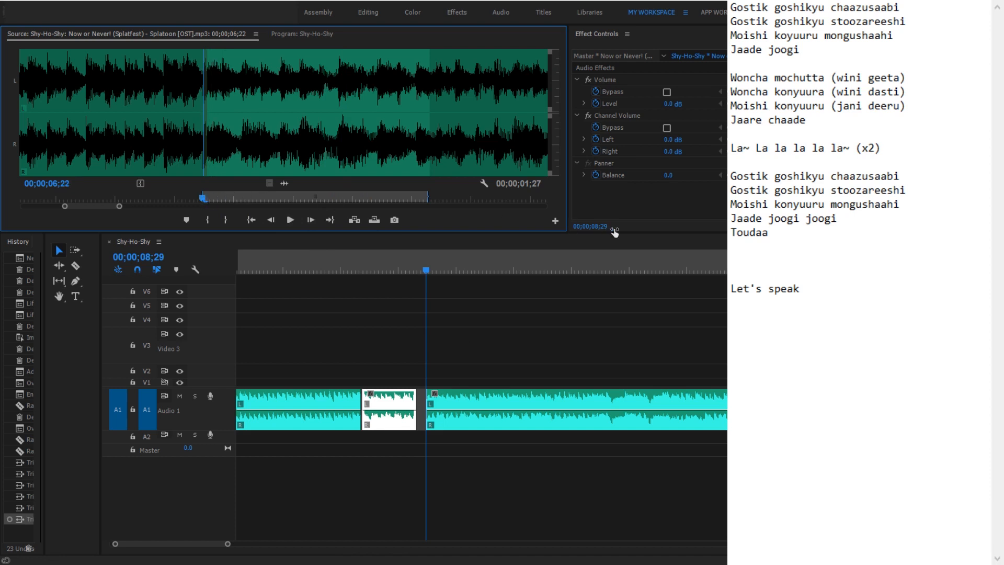
Move the trimmed segment from track A1 to track A2 and mute track A1
drag(385, 421, 386, 439)
click(179, 396)
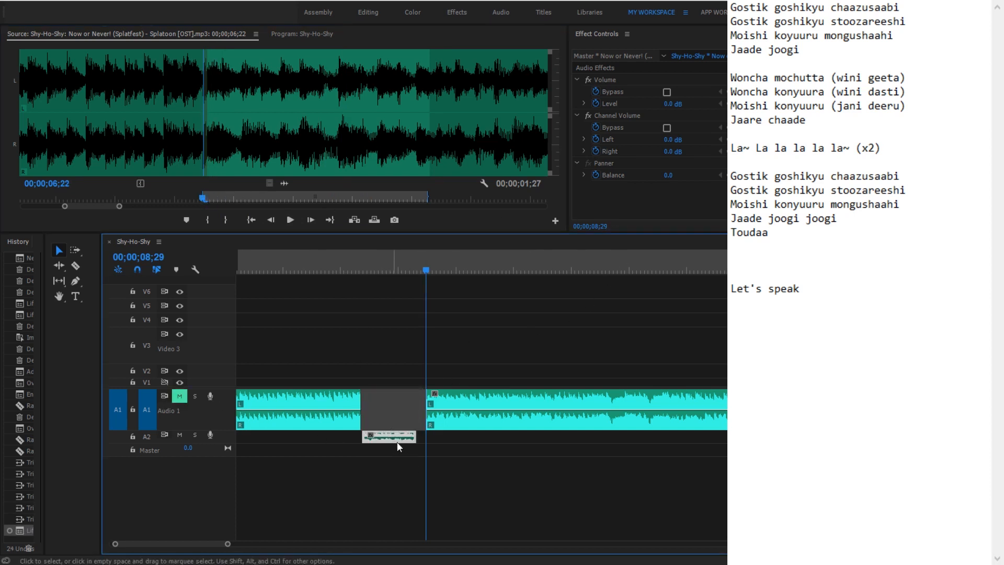
Slow the segment on track A2 to 70% speed
right_click(397, 440)
click(438, 301)
text(70)
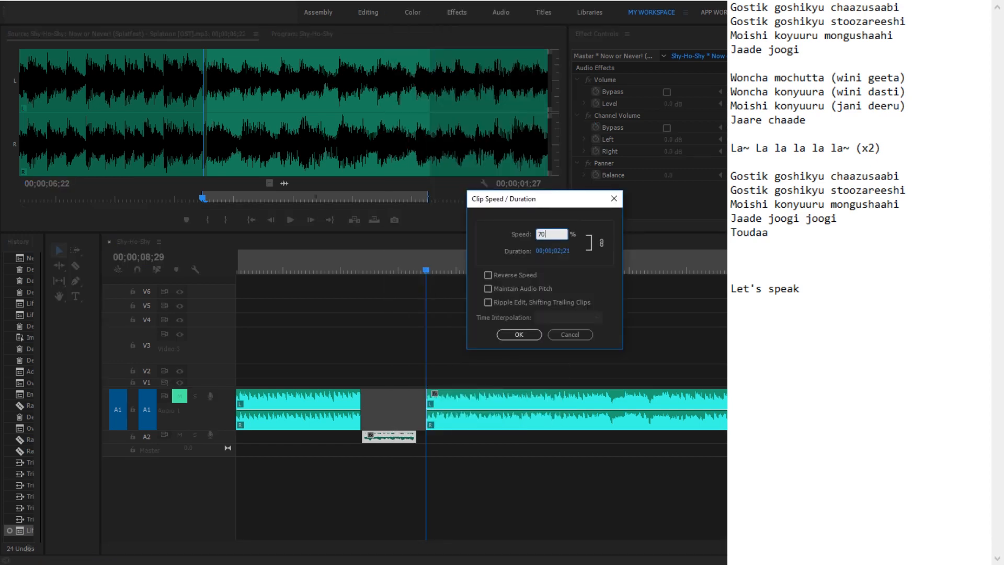
click(519, 334)
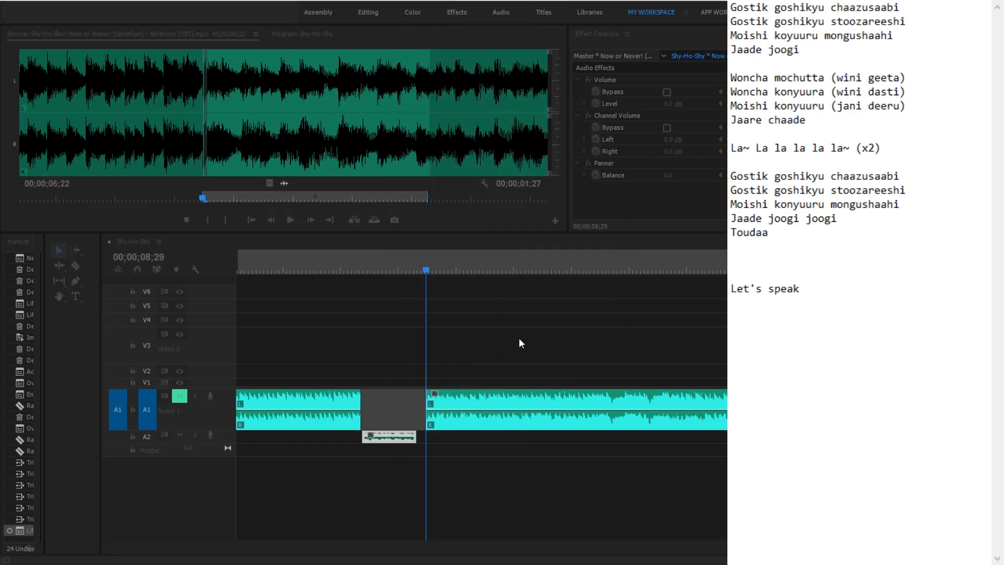
Play the slowed segment and extend its end on track A2 to a duration of about 00;00;07;17
click(361, 270)
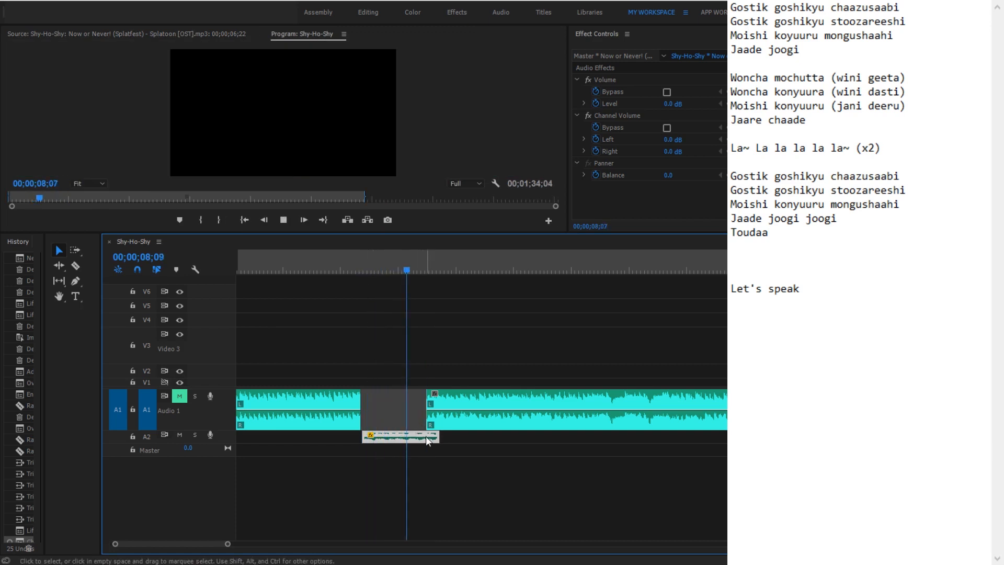
drag(438, 437, 580, 436)
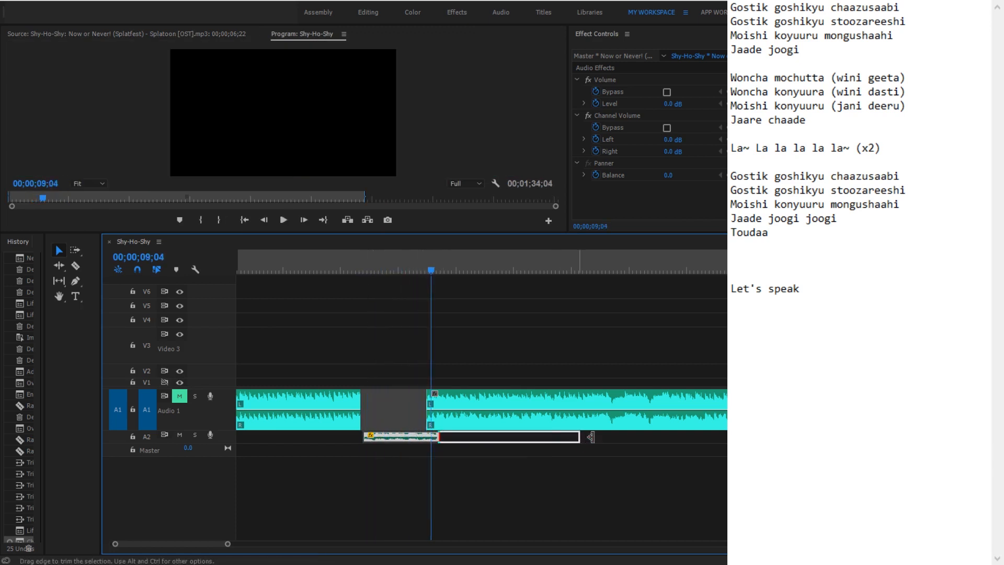
double_click(432, 435)
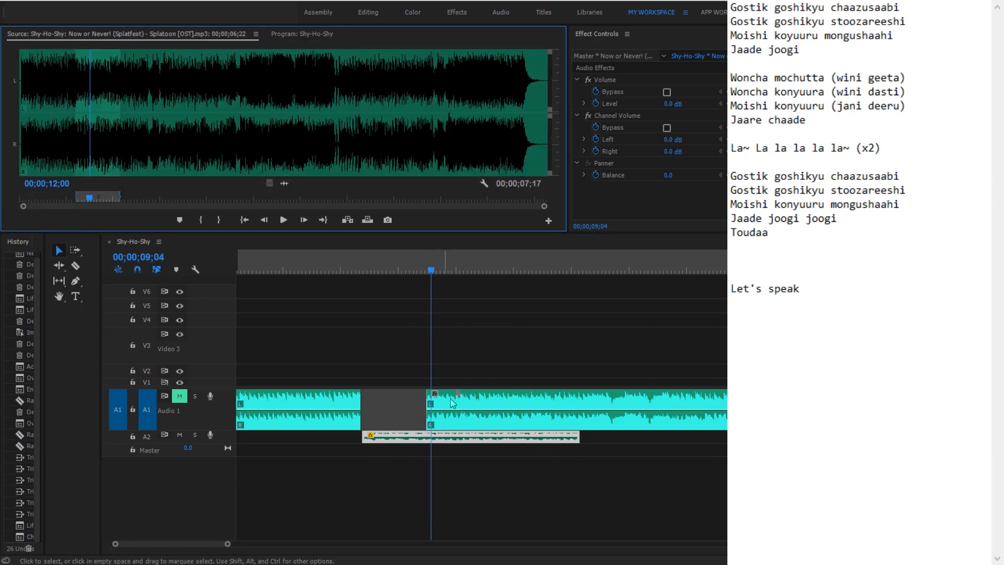
Replay the opening of the slowed A2 clip and complete the lyric note as "Let's speak fashion"
click(369, 264)
key(space)
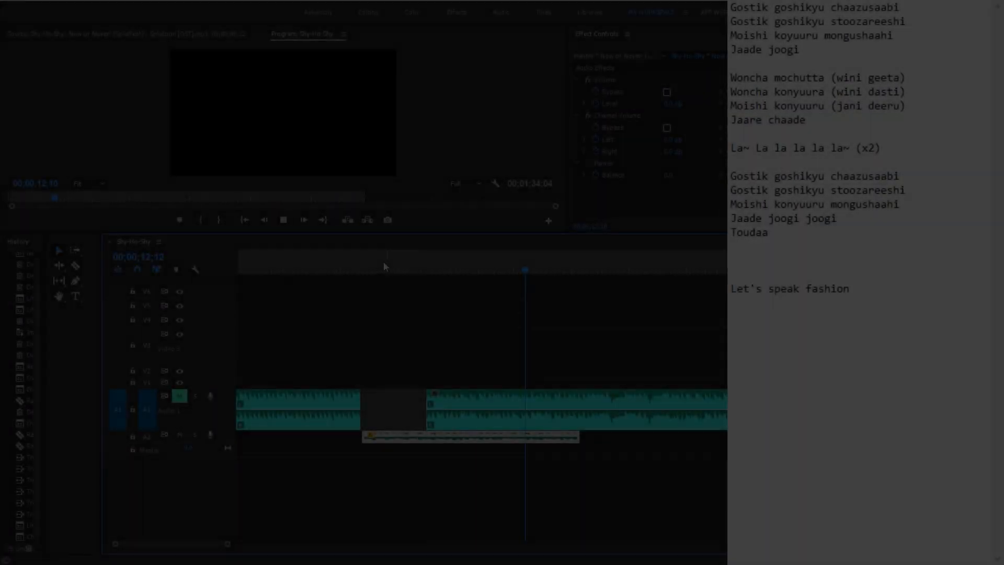
click(375, 261)
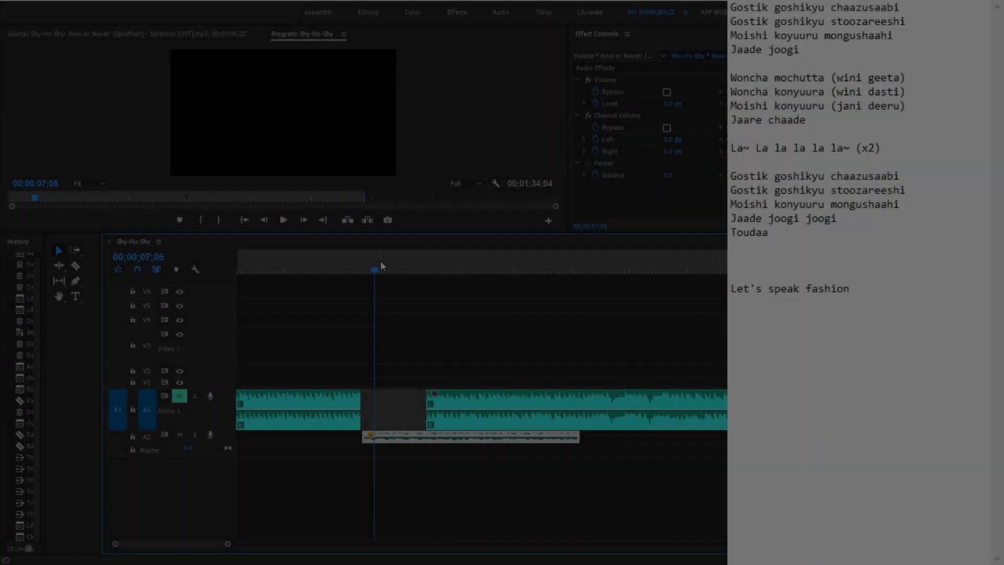
key(space)
key(space)
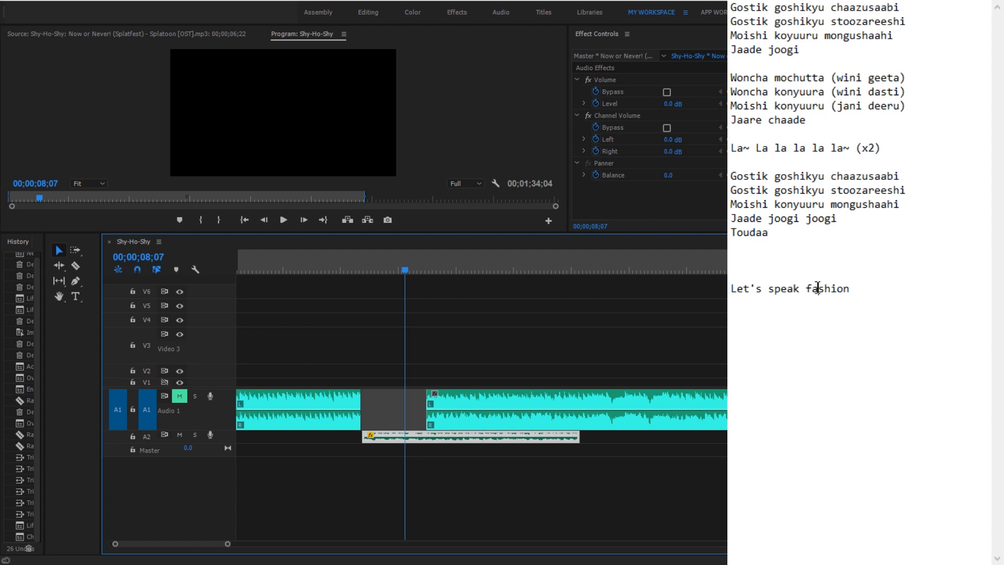
Replace the word "fashion" with "passion" in the lyric note
key(BackSpace)
text(p)
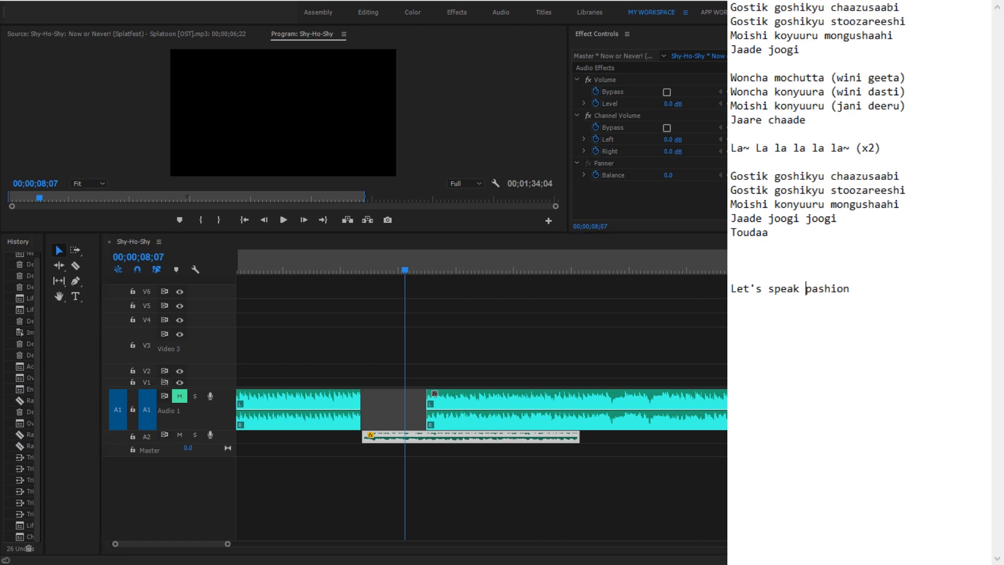
key(shift+End)
text(assion)
Replay the opening of the slowed A2 clip and append "get down" to the lyric note
click(367, 268)
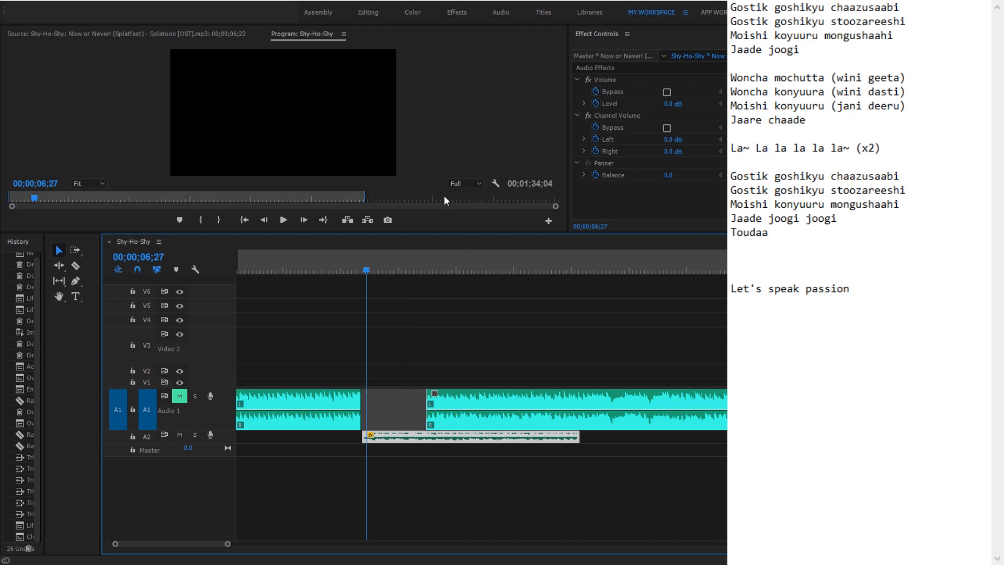
key(space)
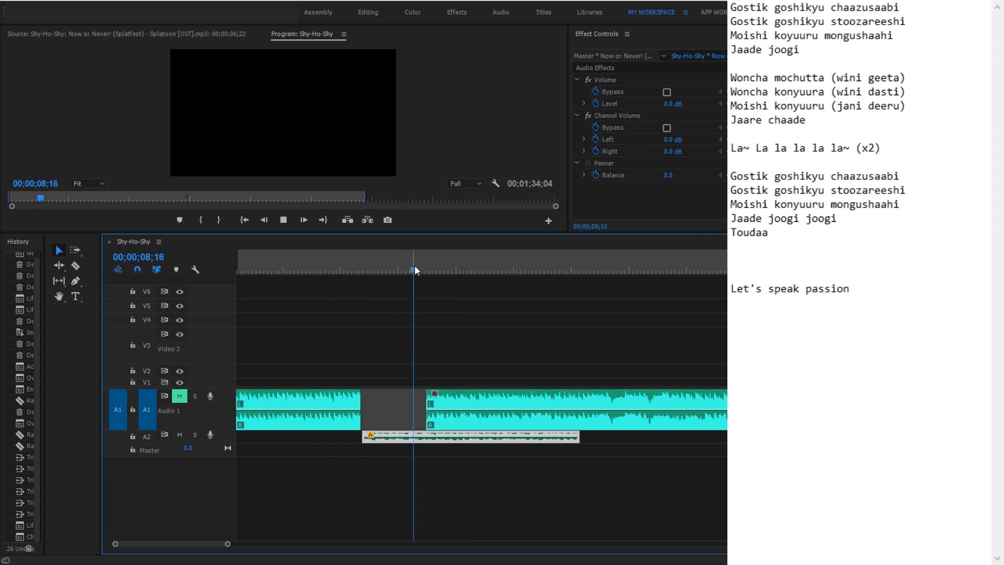
click(404, 268)
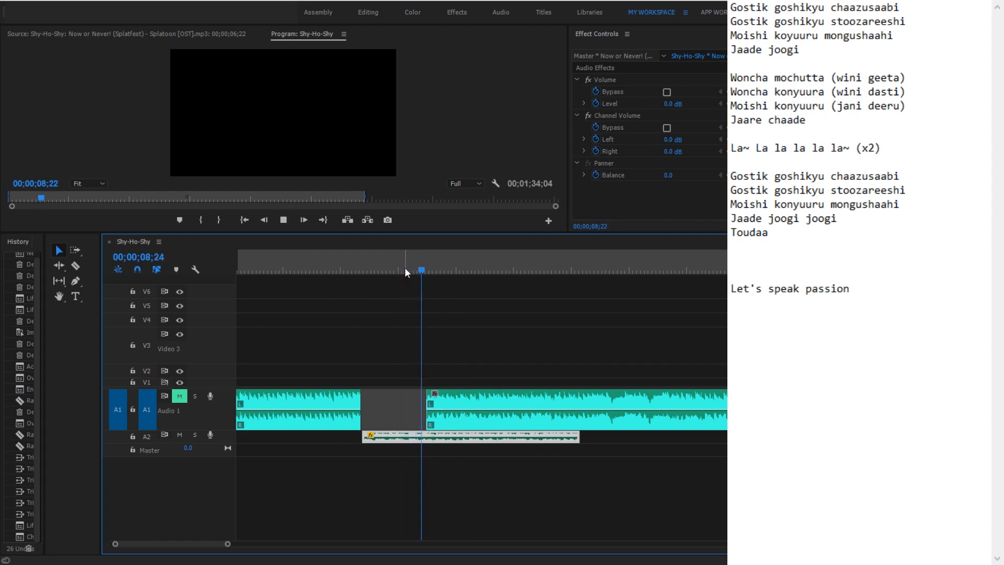
key(space)
click(984, 261)
text(g)
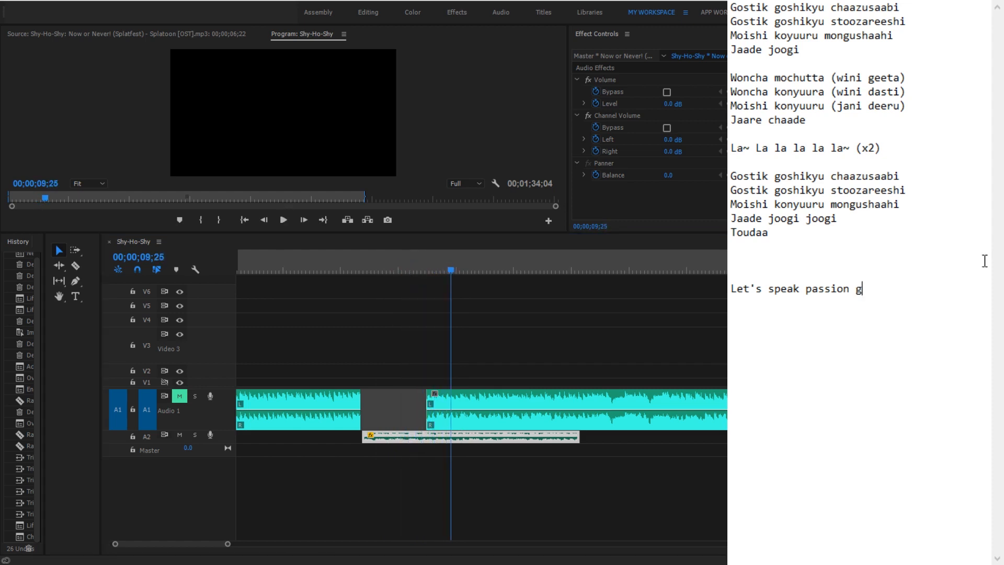
text(et down)
Replay the slowed A2 clip from its start and append "to solve me" to the lyric note
click(368, 269)
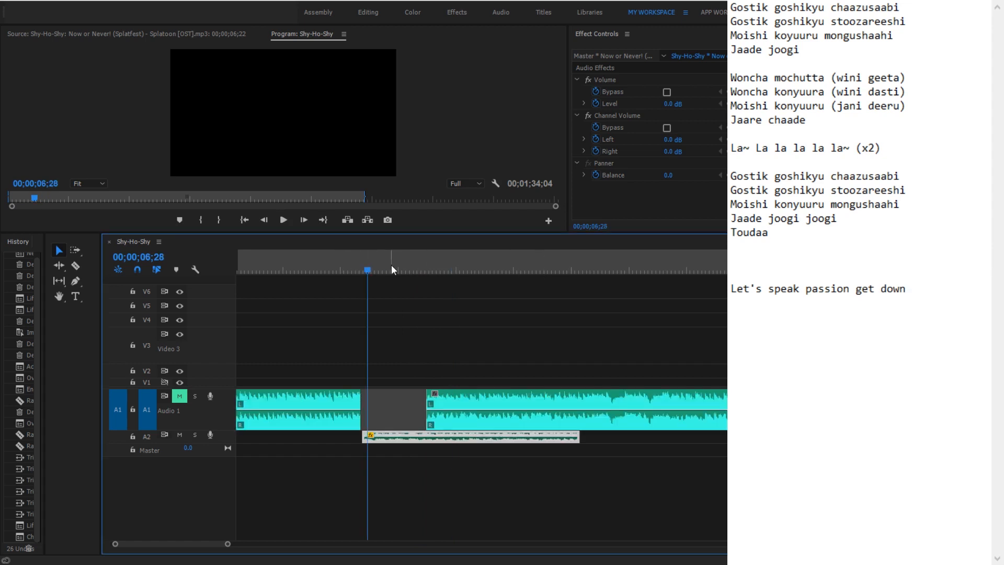
key(space)
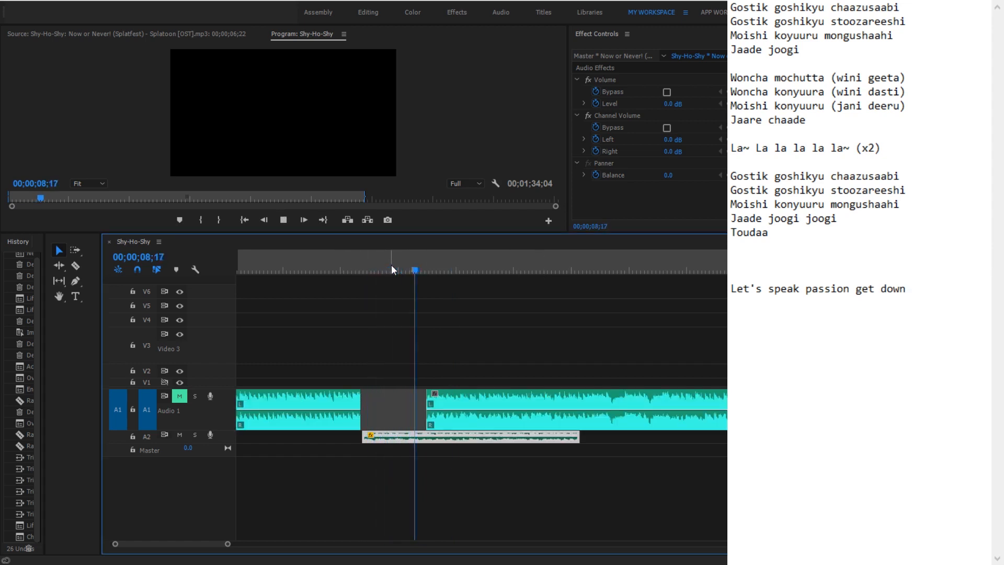
key(space)
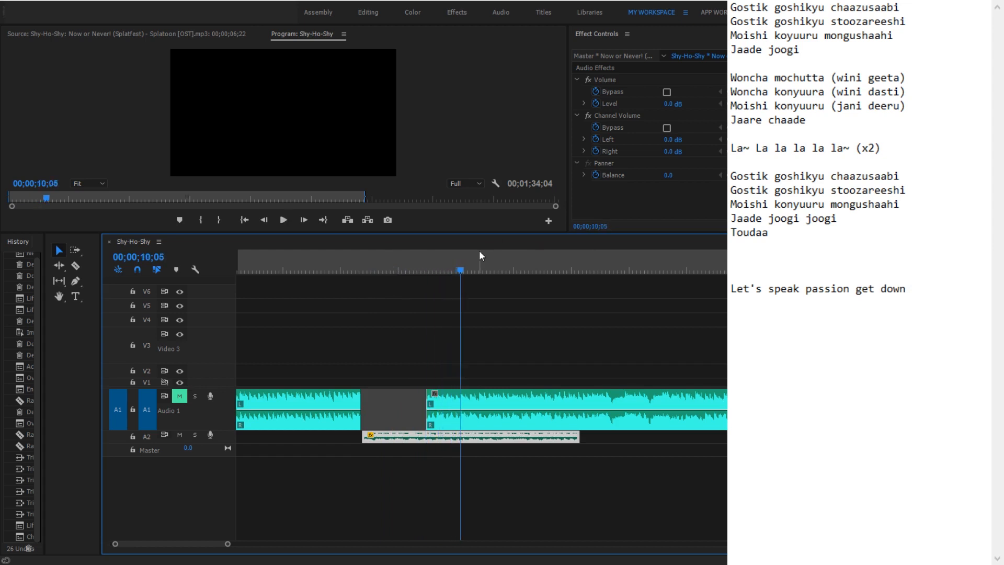
key(alt+Tab)
text(to solve me)
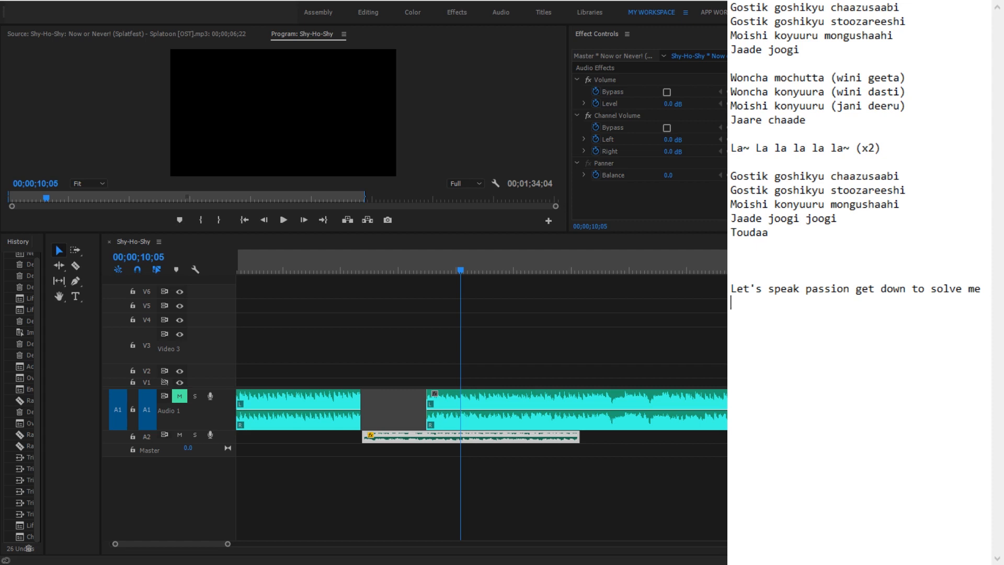
Replay parts of the slowed A2 clip and replace "Let's speak" with "Lasting" in the lyric note
click(366, 269)
click(365, 269)
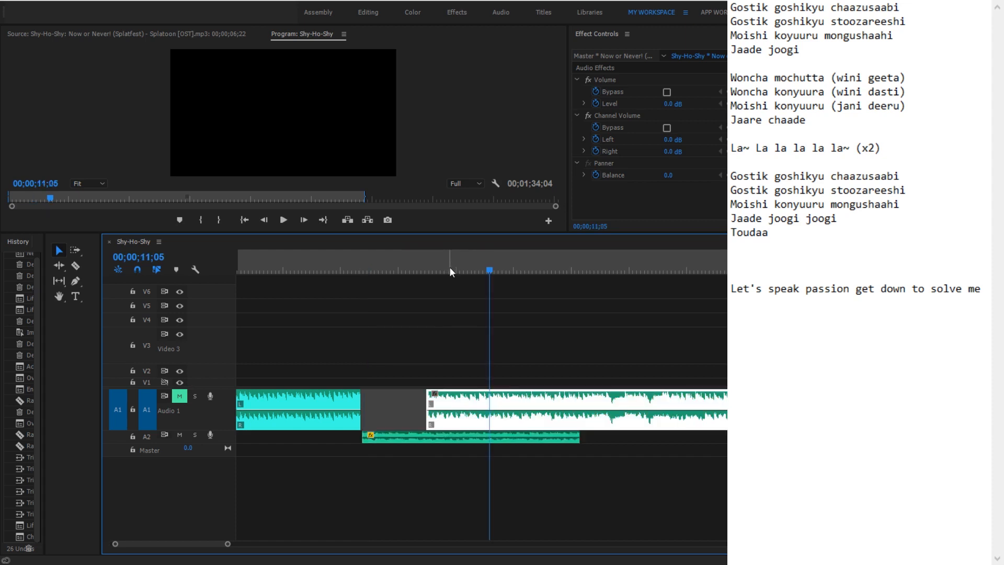
click(450, 266)
key(space)
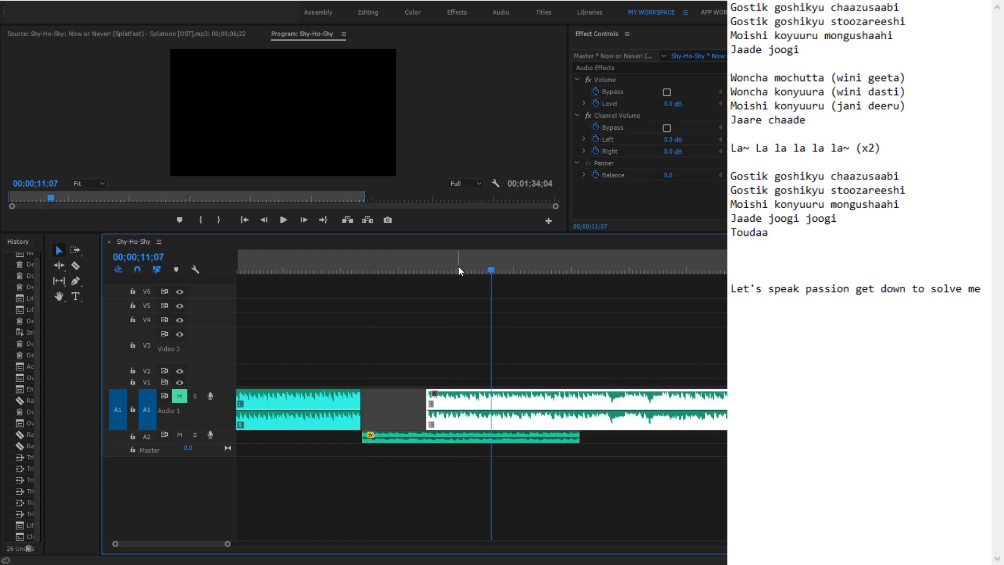
click(362, 257)
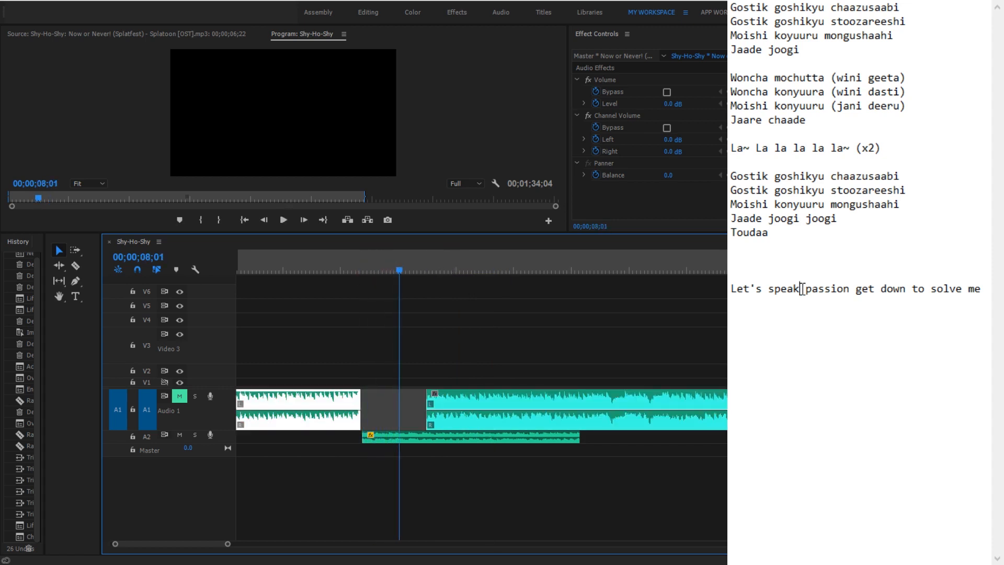
drag(802, 289, 731, 289)
text(Lasting)
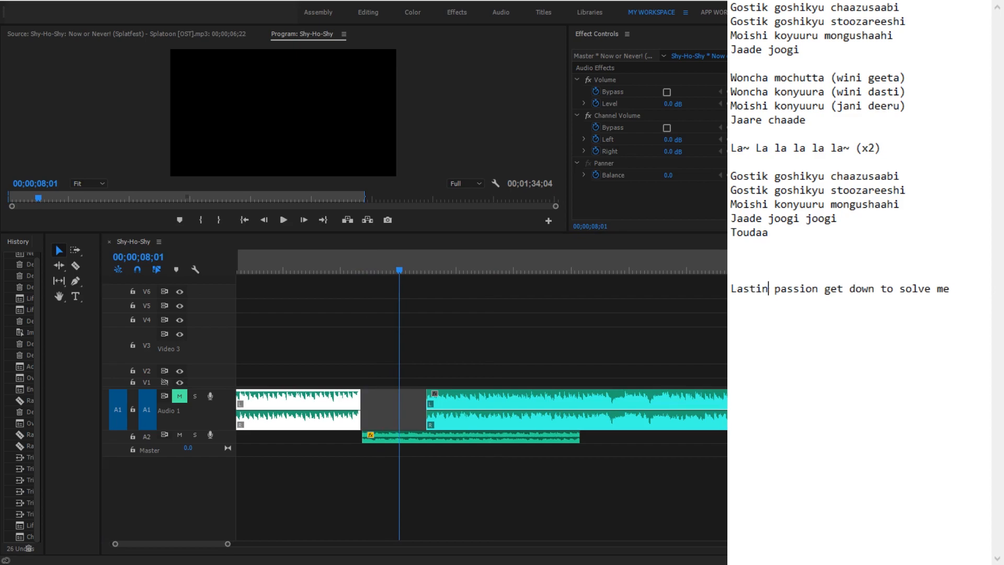
drag(831, 288, 944, 288)
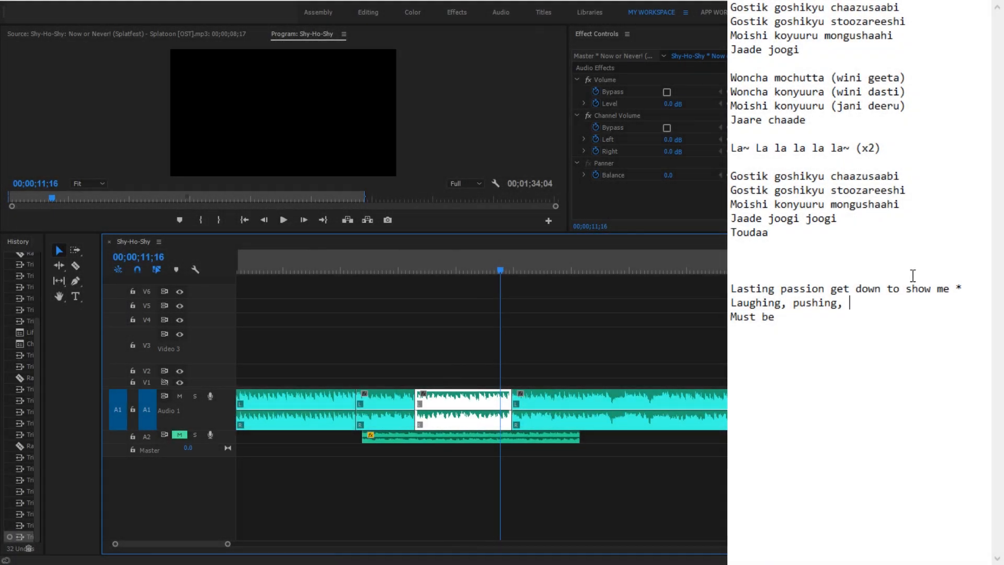
Add "just don't" after "Laughing, pushing," in the second lyric line, then open the selected A1 segment as source and replay it
text(just don't)
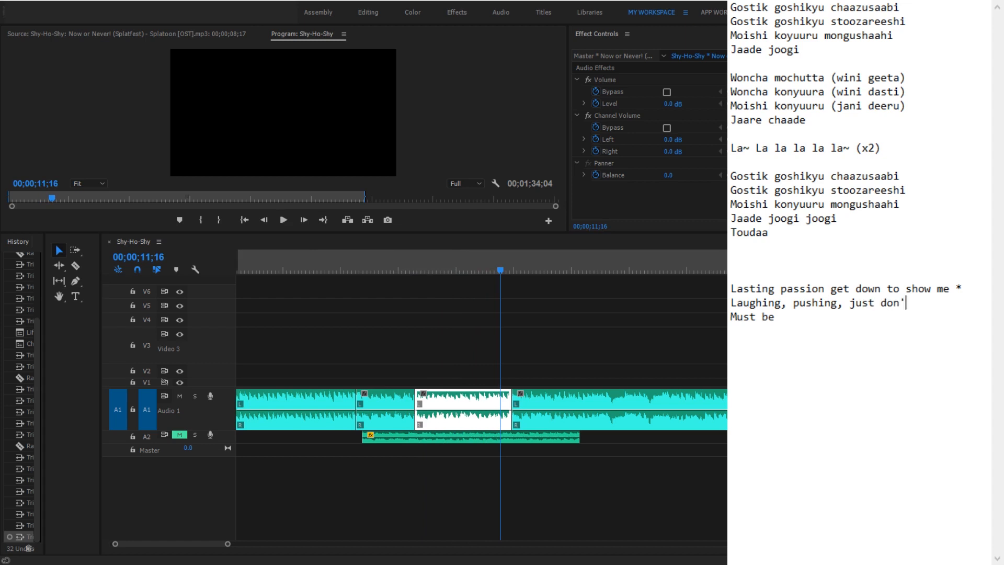
click(430, 270)
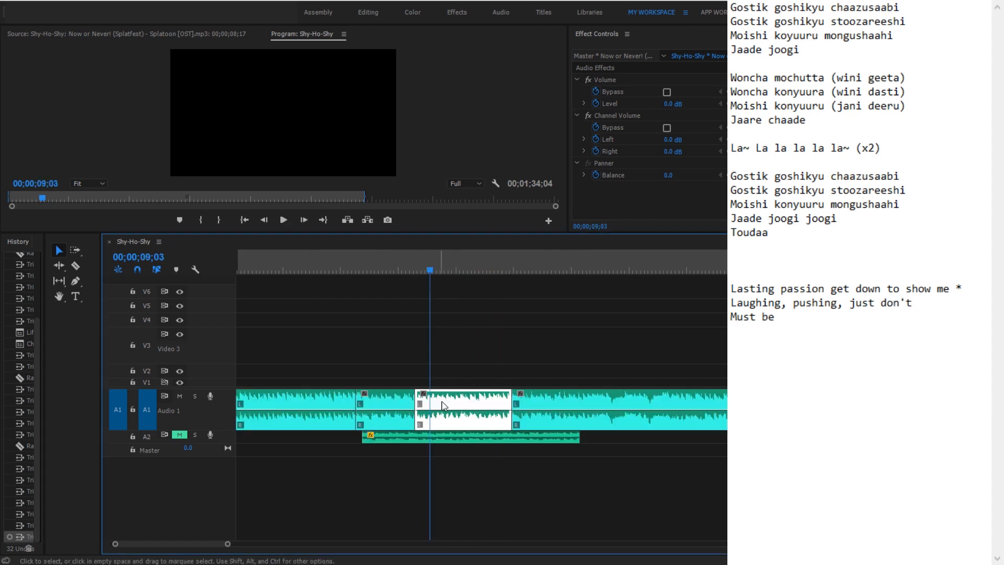
double_click(445, 407)
key(space)
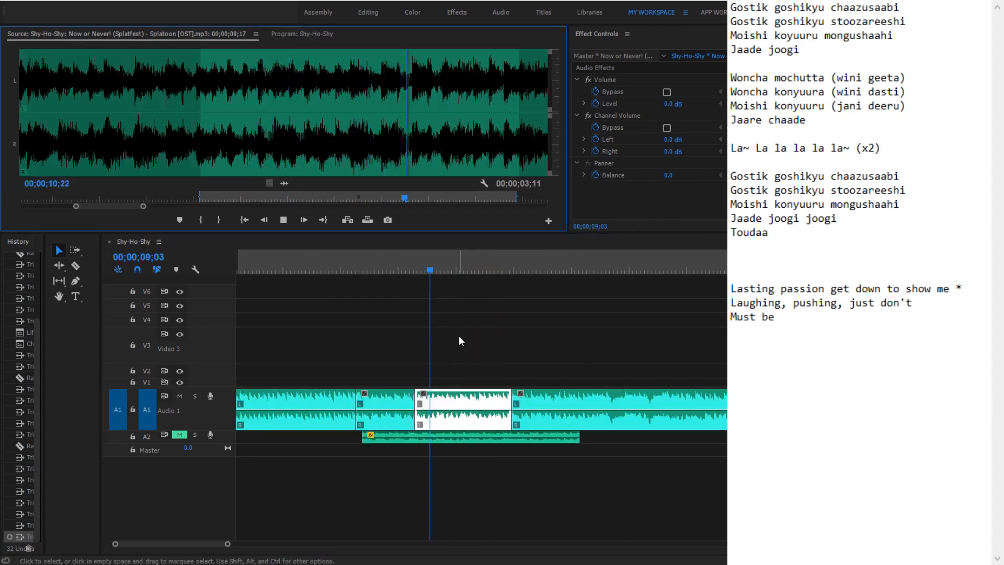
key(space)
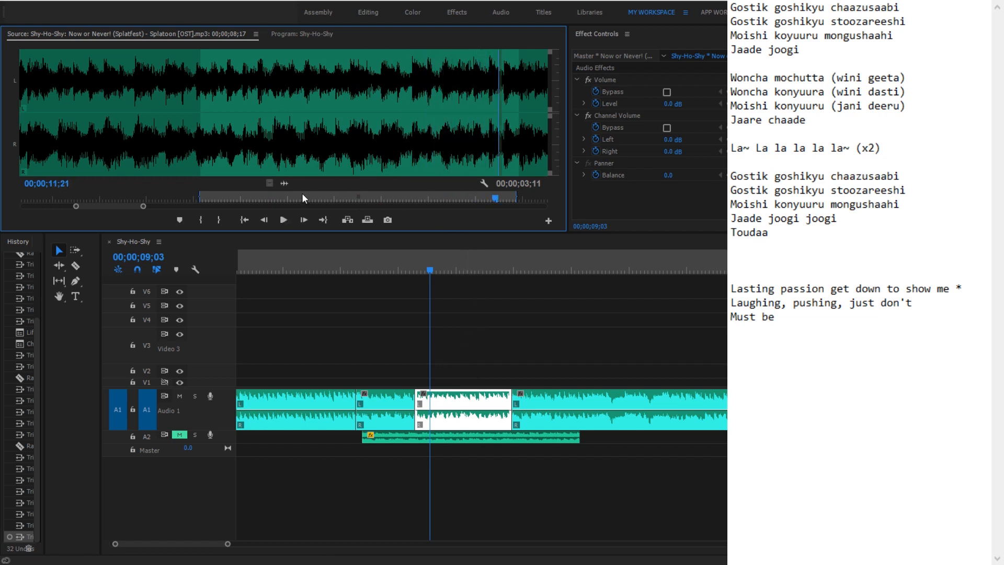
click(288, 195)
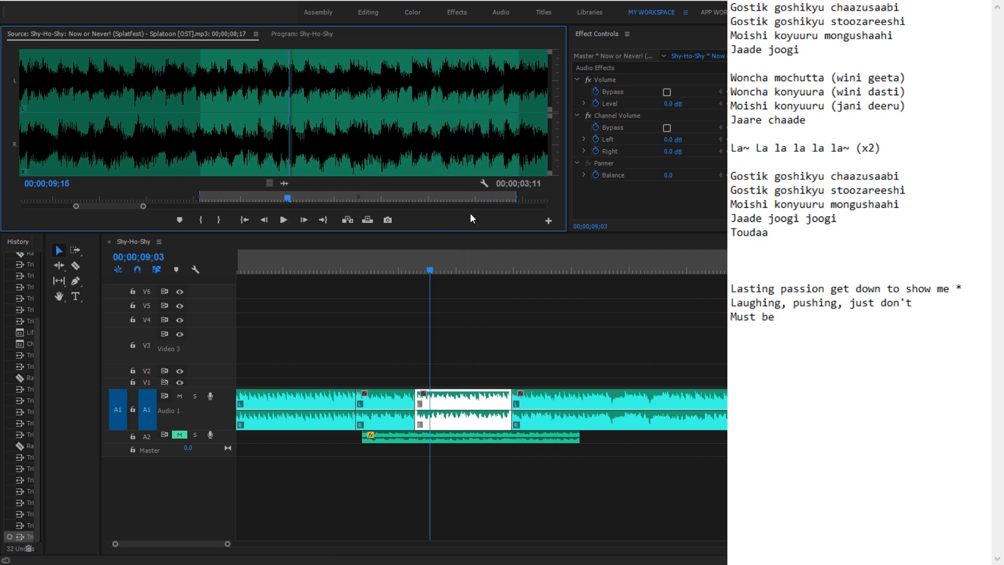
key(space)
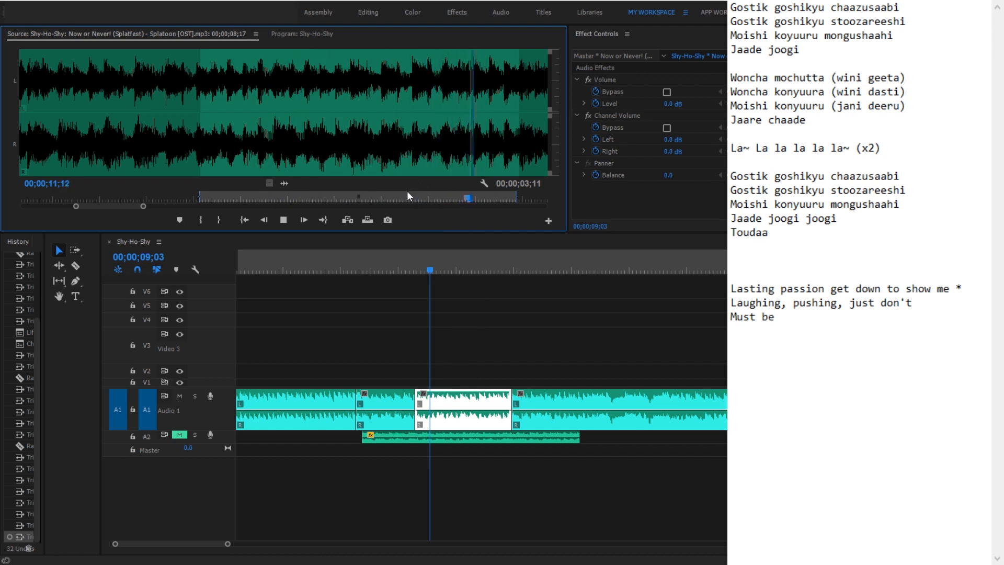
click(206, 194)
key(space)
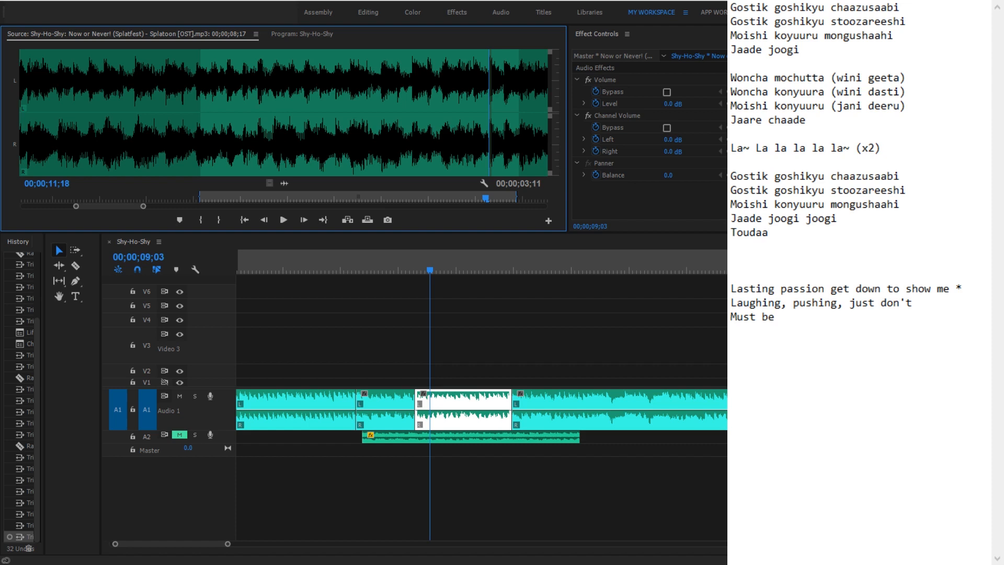
Replay the selected A1 segment and compare the original syllables "zareeshi" and "Gostik" with the English lyric notes
drag(425, 263, 417, 267)
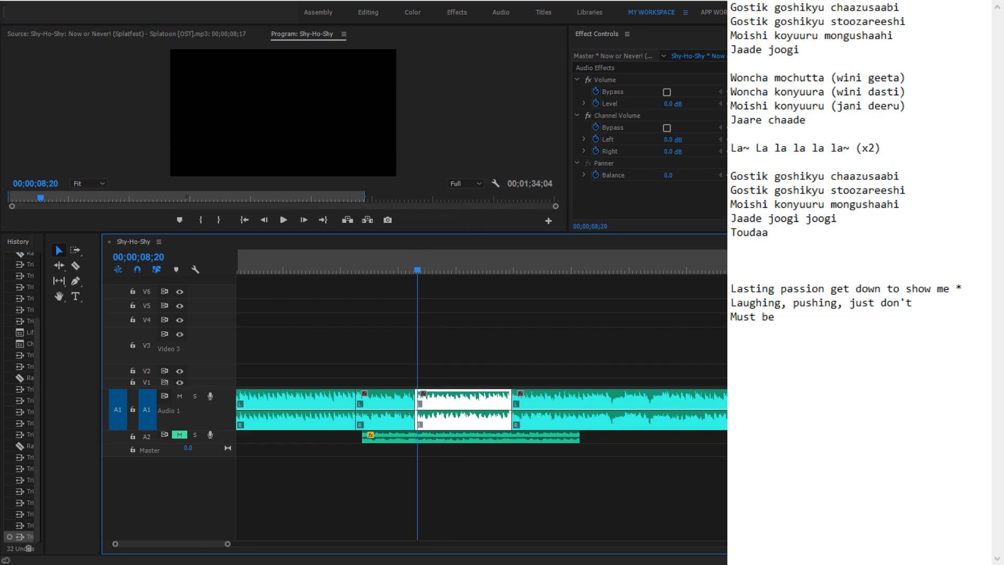
drag(905, 22, 855, 22)
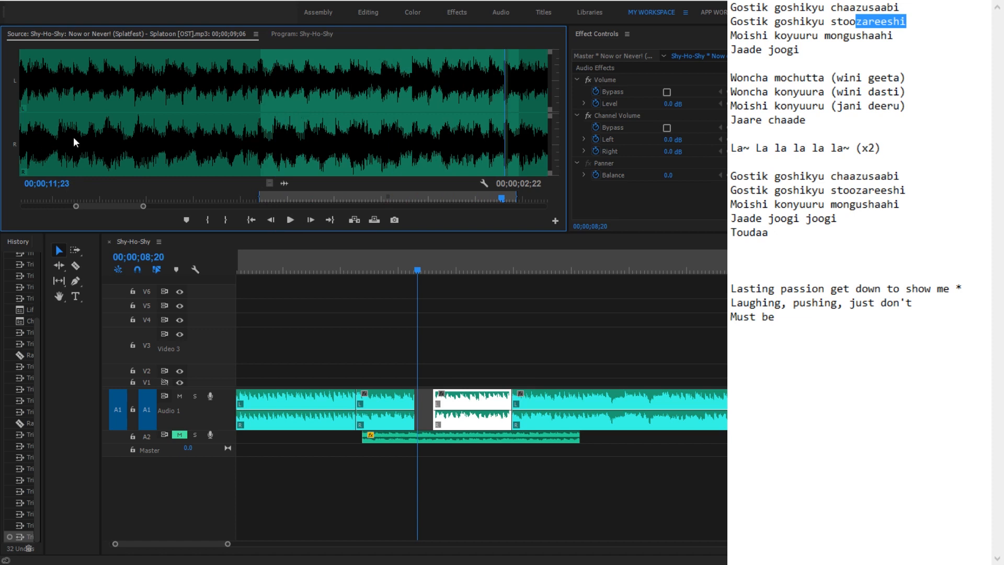
click(292, 220)
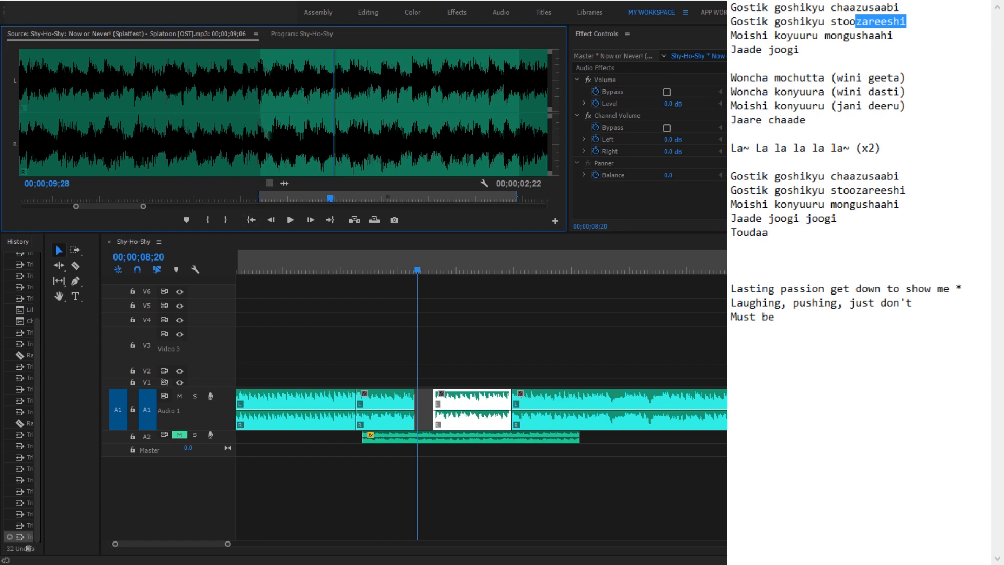
drag(775, 7, 730, 8)
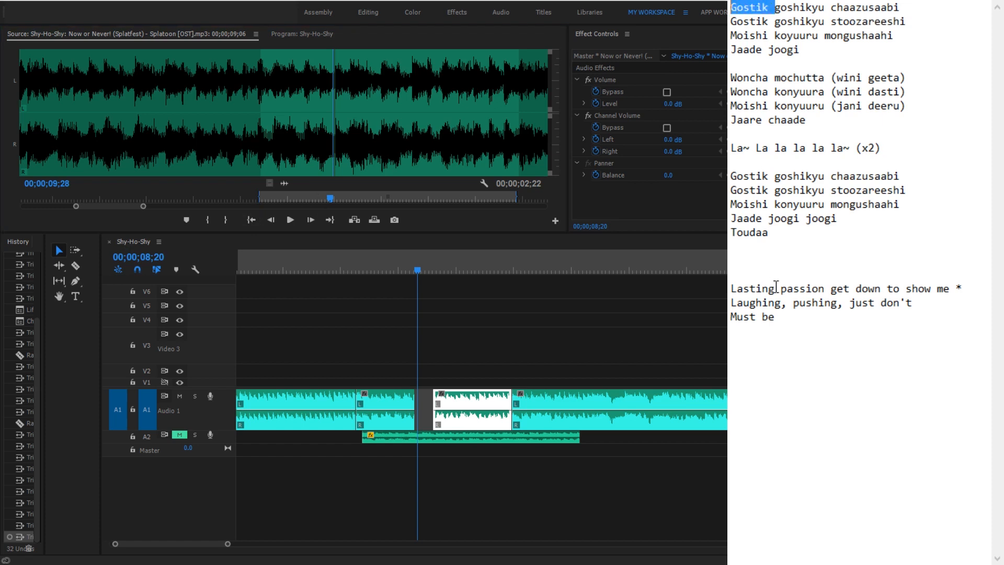
drag(775, 289, 732, 290)
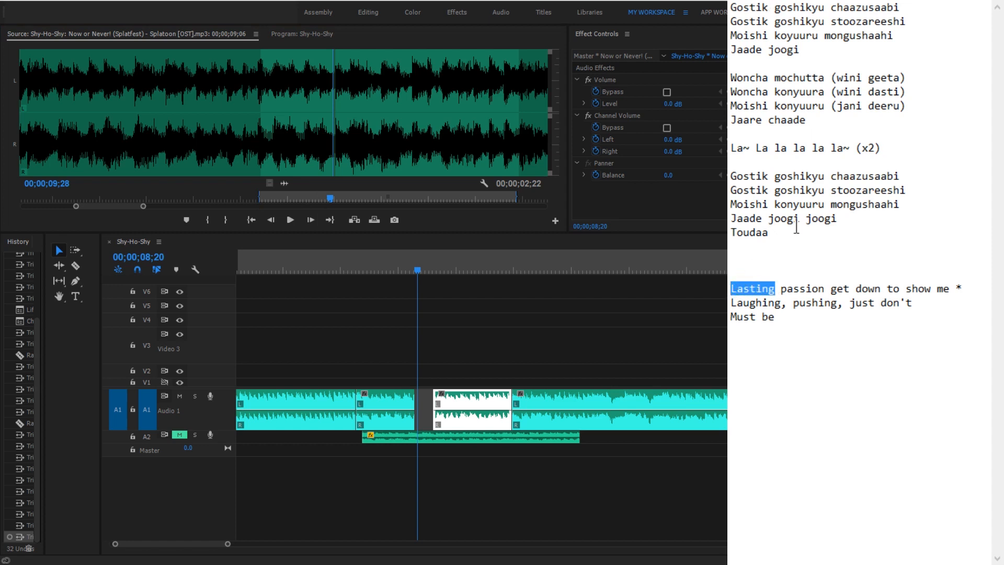
drag(761, 303, 783, 307)
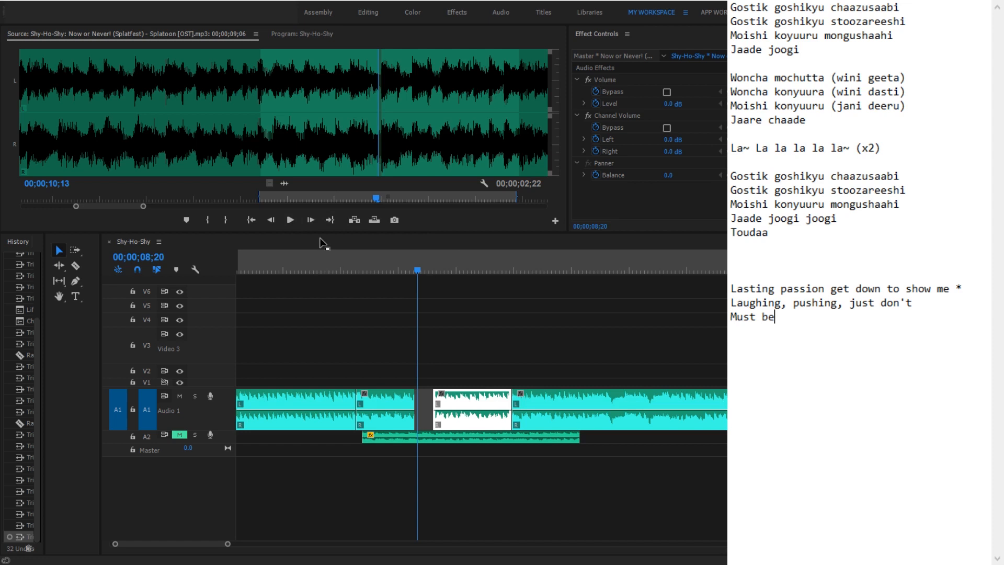
click(292, 220)
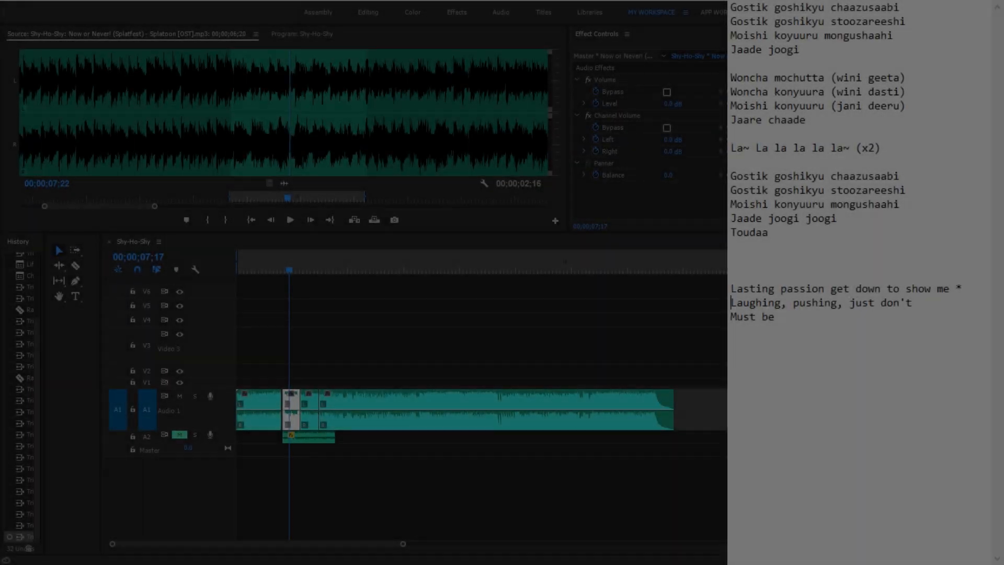
Replace the entire first English lyric line with "Last time rushing"
key(ctrl+shift+Left)
key(ctrl+shift+Left)
key(ctrl+shift+Left)
key(ctrl+shift+Left)
key(ctrl+shift+Left)
key(ctrl+shift+Left)
key(ctrl+shift+Left)
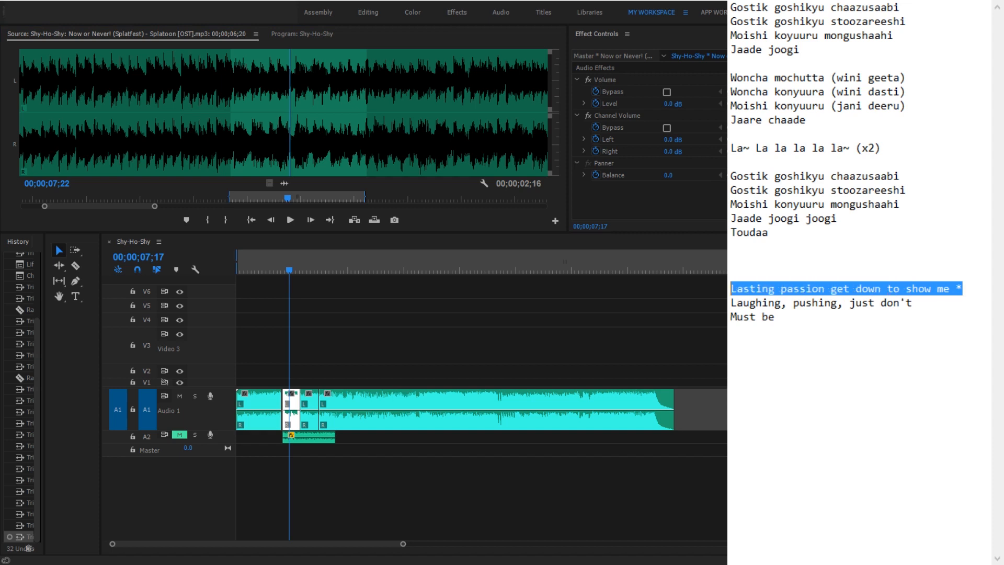
text(Last team)
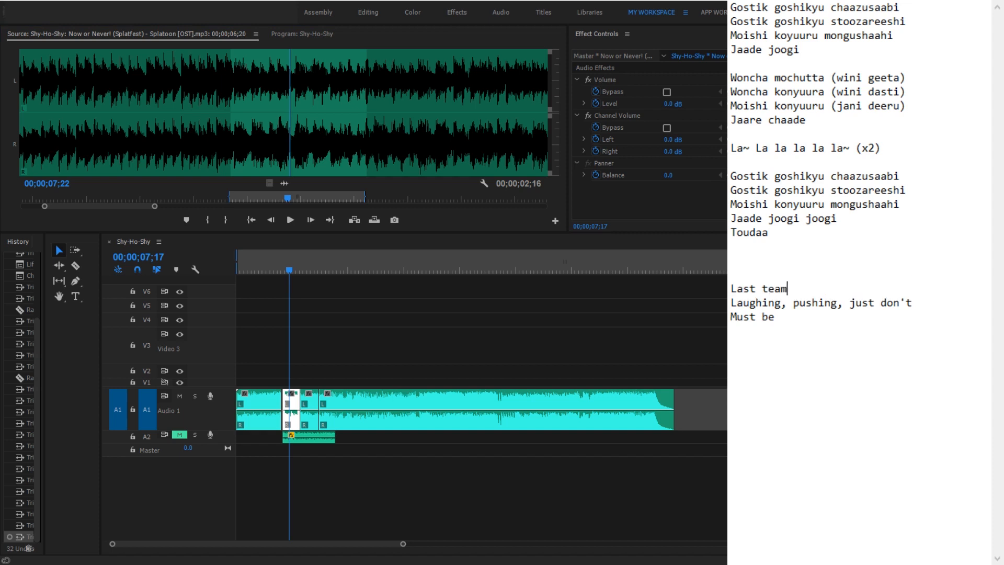
key(BackSpace)
key(BackSpace)
key(BackSpace)
key(BackSpace)
text(time rushing)
Replay the marked source range of the song repeatedly from its start near 00;00;06;20 to hear the first phrase
click(291, 220)
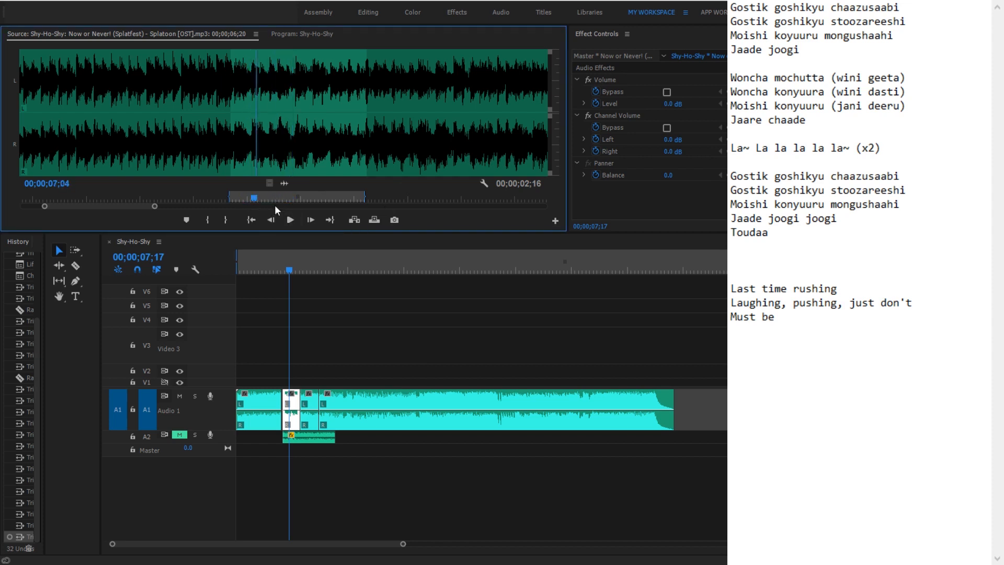
click(289, 220)
click(290, 220)
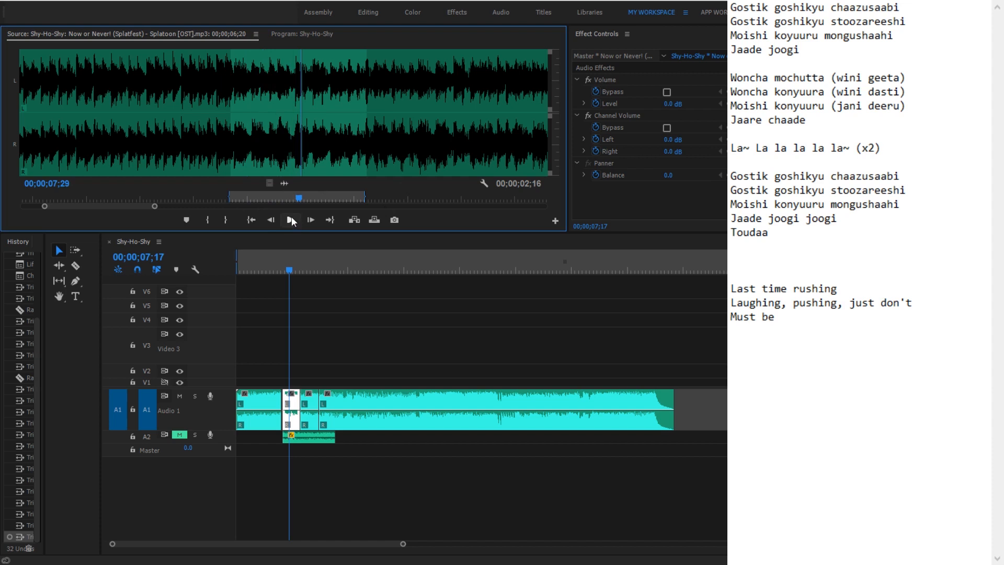
click(233, 196)
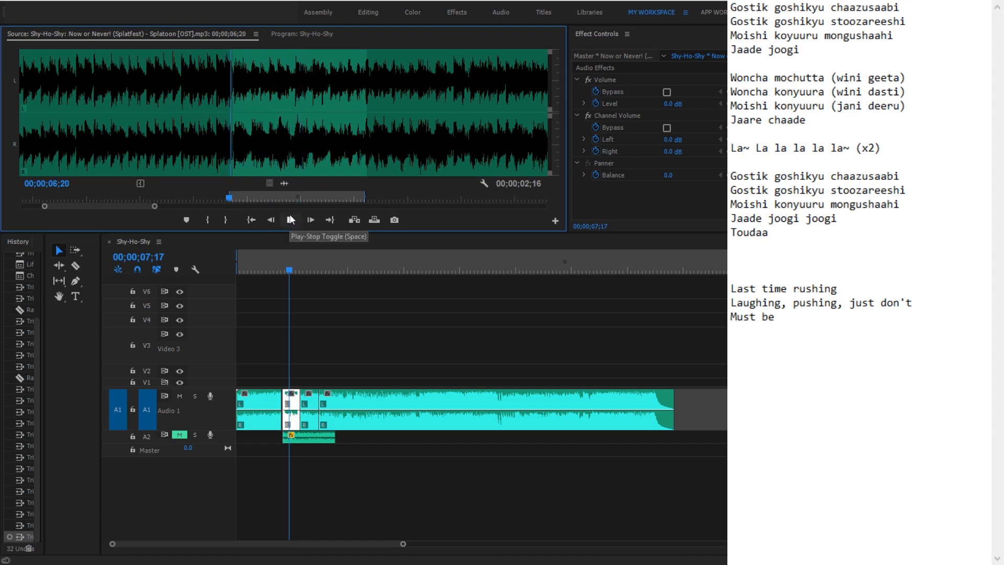
click(290, 220)
click(291, 220)
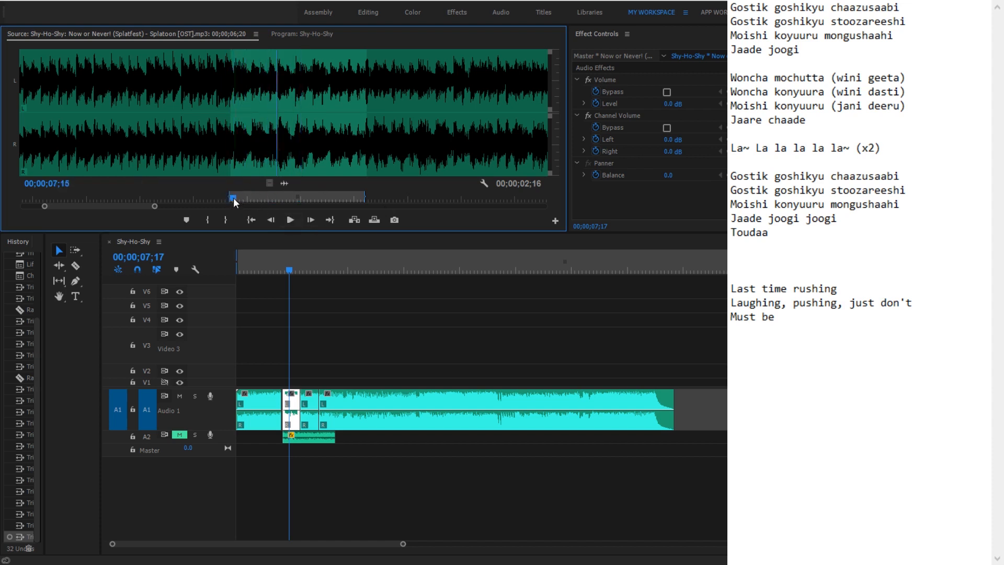
click(234, 197)
click(289, 221)
click(294, 219)
click(292, 219)
Change the first English lyric line to "Last team rushing, get down to show me"
click(793, 288)
key(Left)
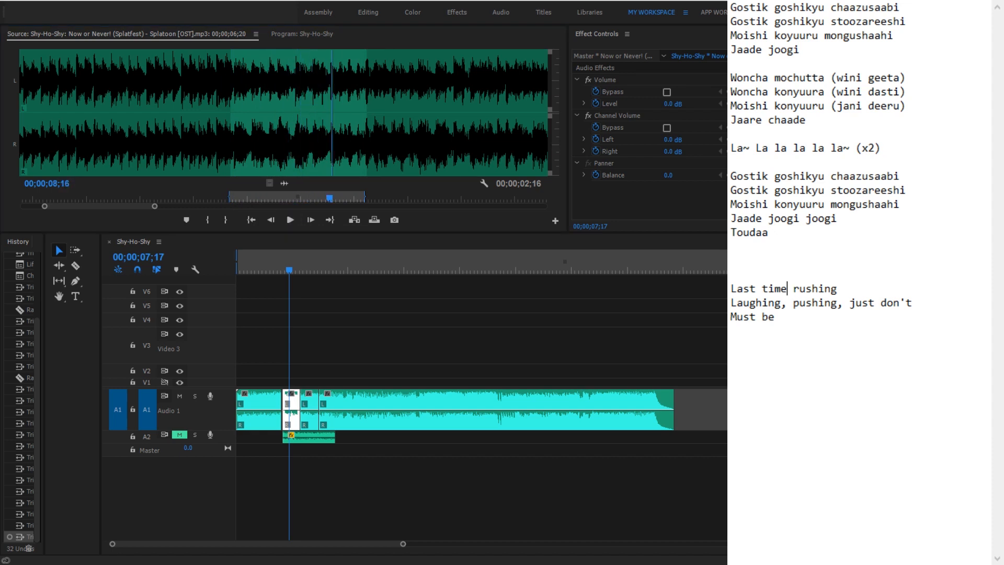
key(ctrl+shift+Left)
text(team)
key(End)
text(, get down to shoe me)
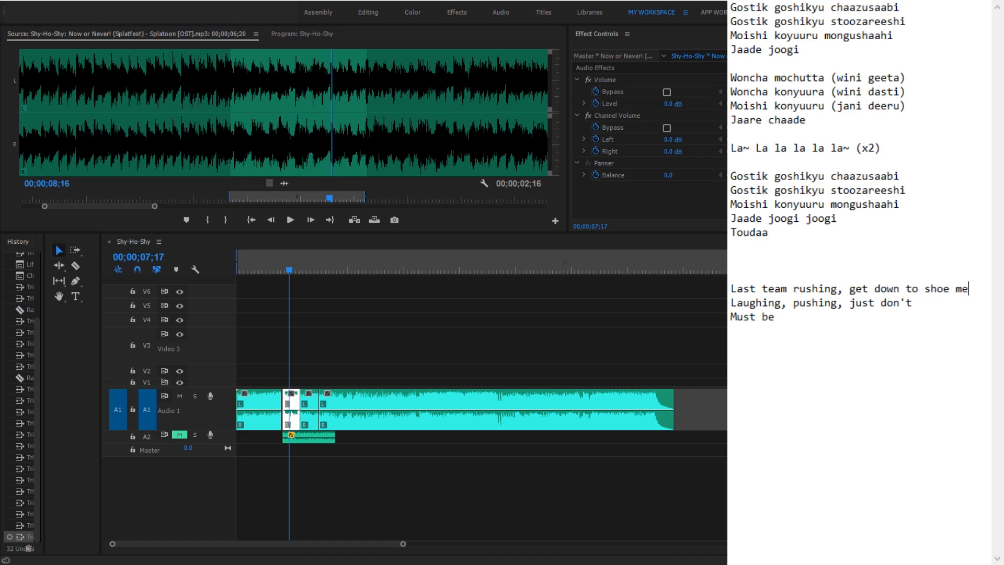
key(BackSpace)
key(BackSpace)
key(BackSpace)
key(BackSpace)
text(w me)
Replay the first phrase in the source clip and check it against "Last team rushing, get down to show me"
click(288, 221)
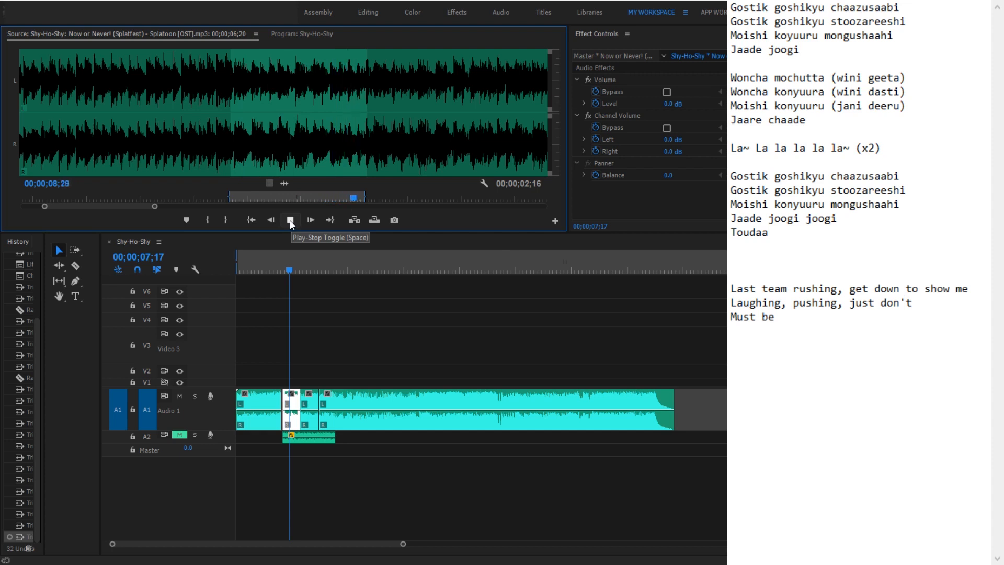
click(292, 220)
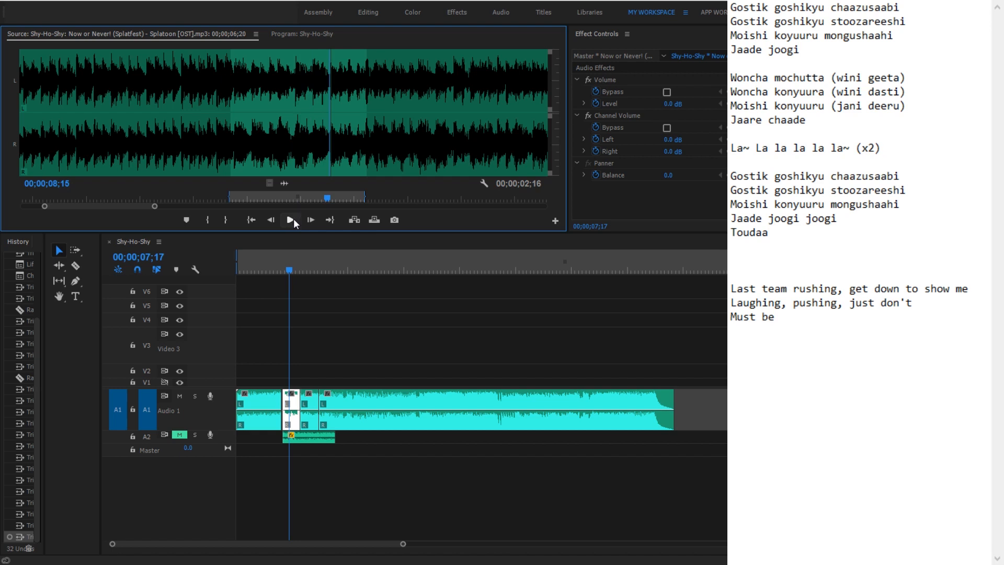
click(291, 220)
click(291, 220)
click(290, 220)
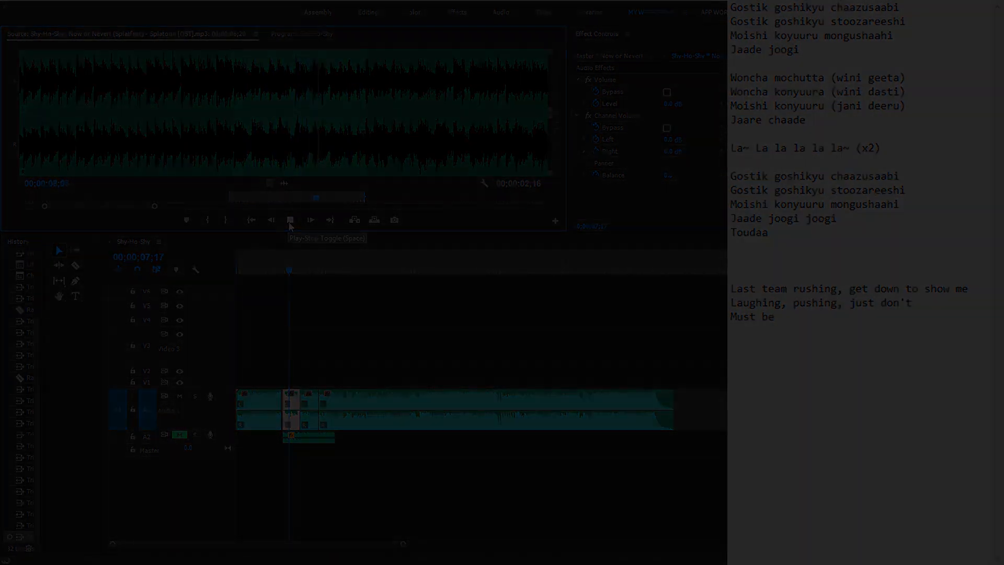
click(290, 220)
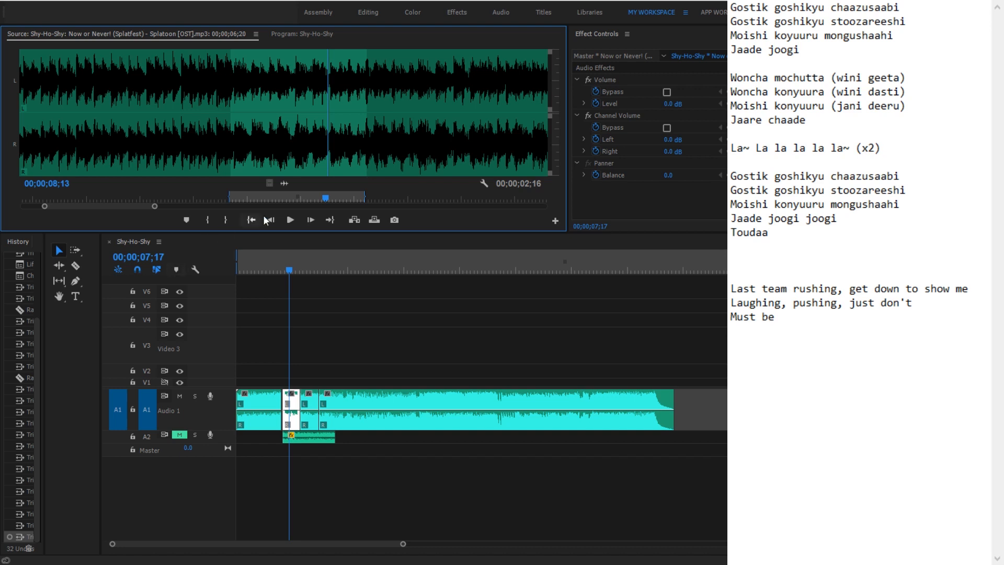
Return the source playhead to the start of the marked range and replay the opening words several times
drag(241, 199, 228, 198)
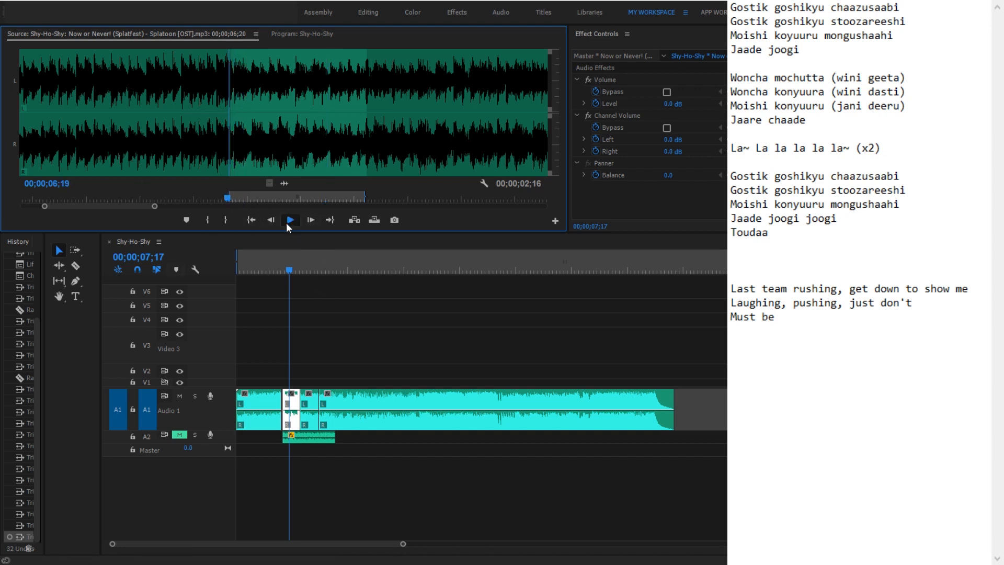
click(288, 221)
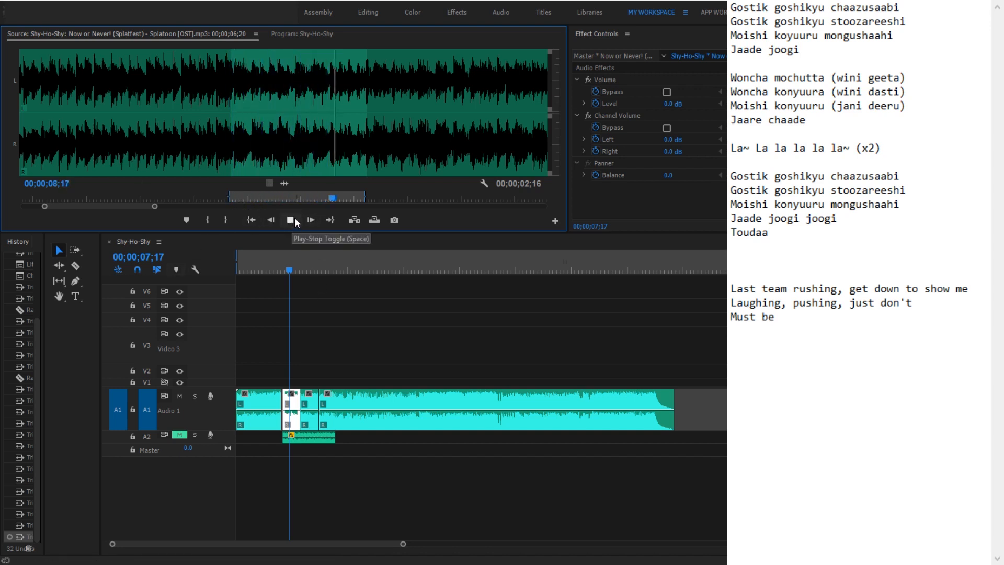
click(236, 197)
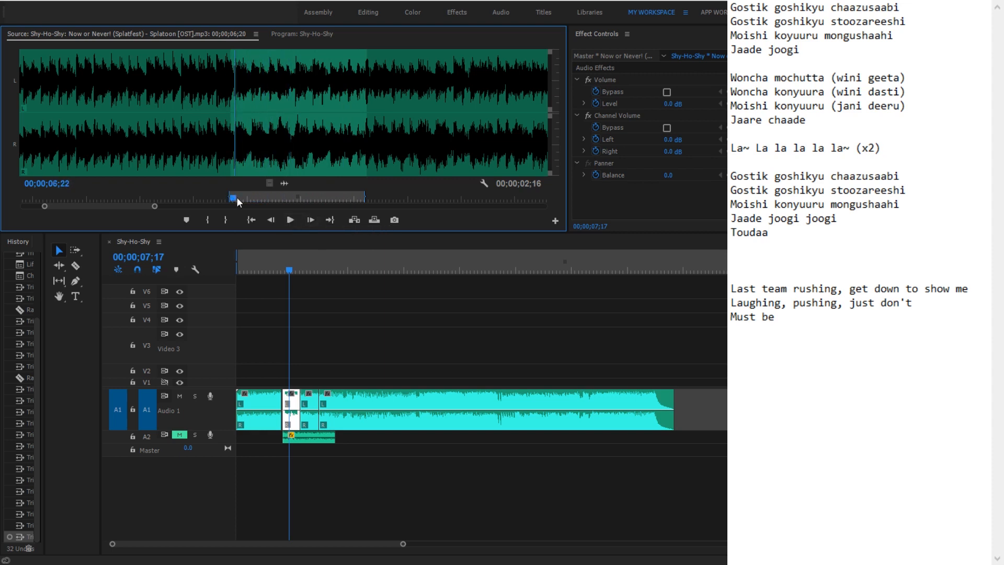
click(292, 220)
click(291, 220)
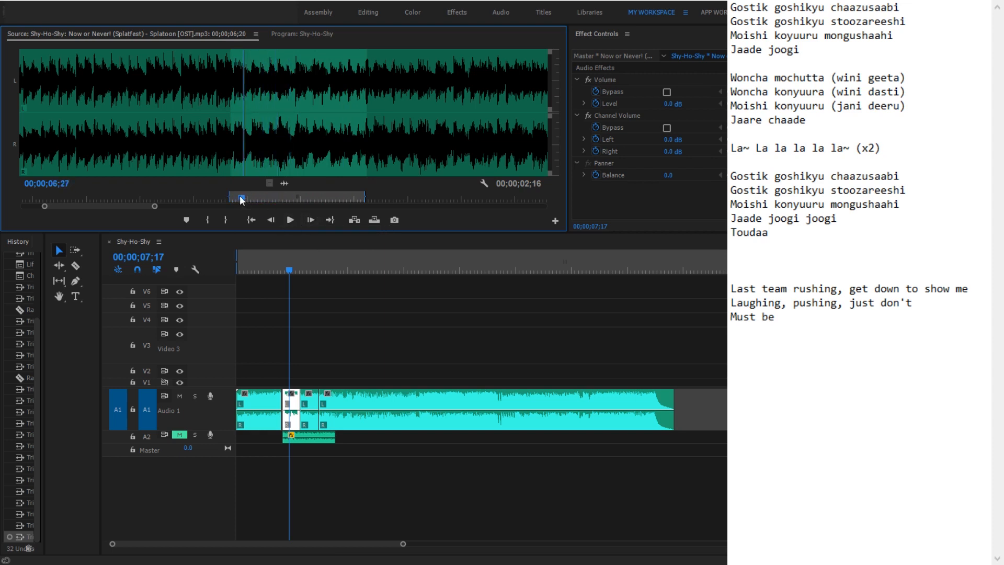
click(291, 221)
click(237, 194)
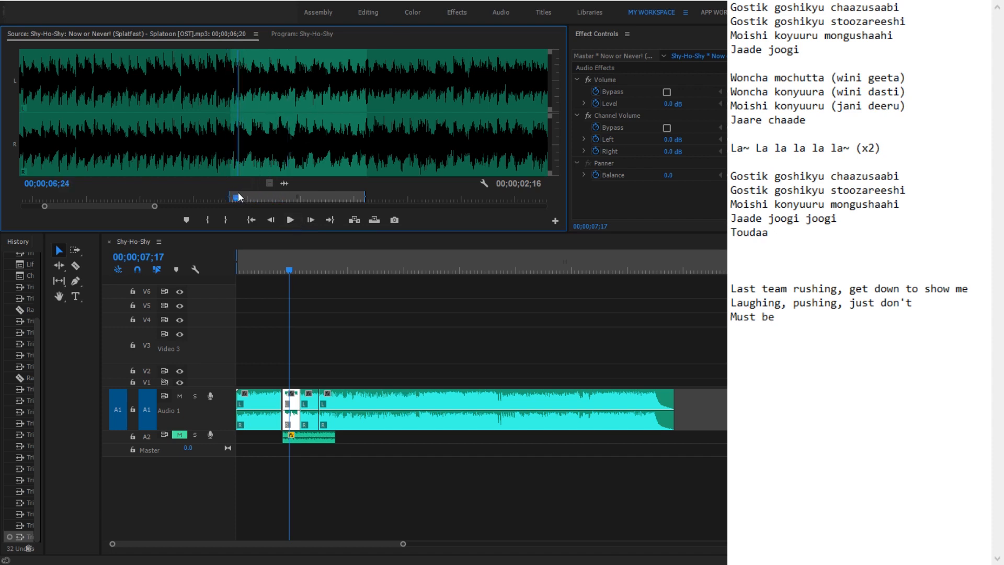
click(230, 195)
Play the sequence from the start of the first phrase through the second, and return the playhead to about 00;00;11;22
key(Down)
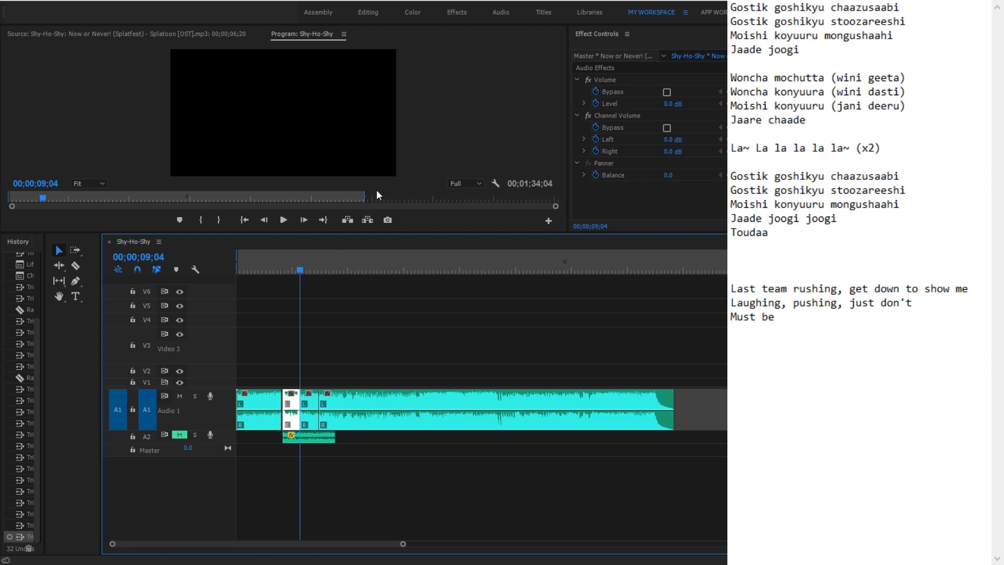
click(281, 267)
key(space)
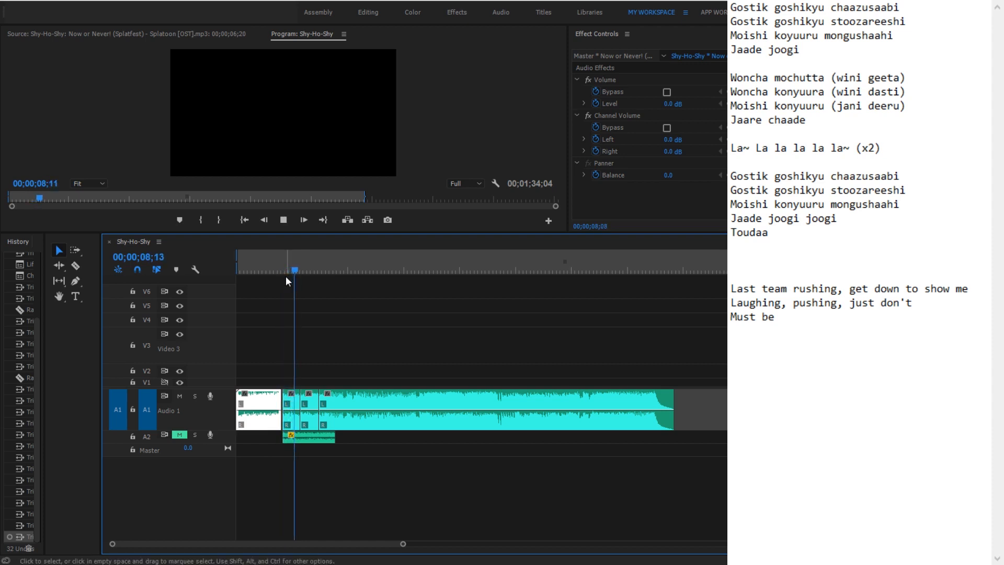
key(space)
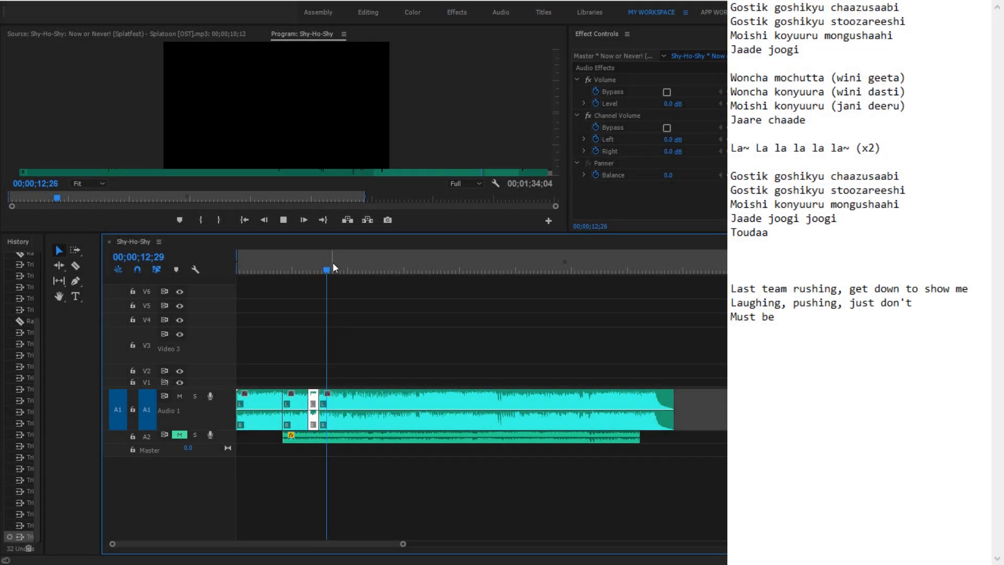
key(space)
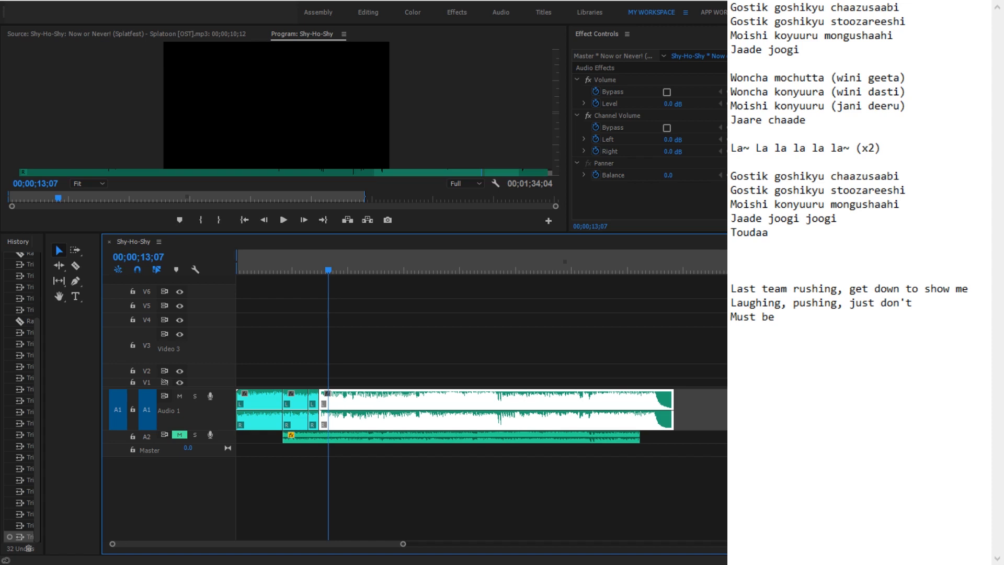
drag(330, 269, 318, 265)
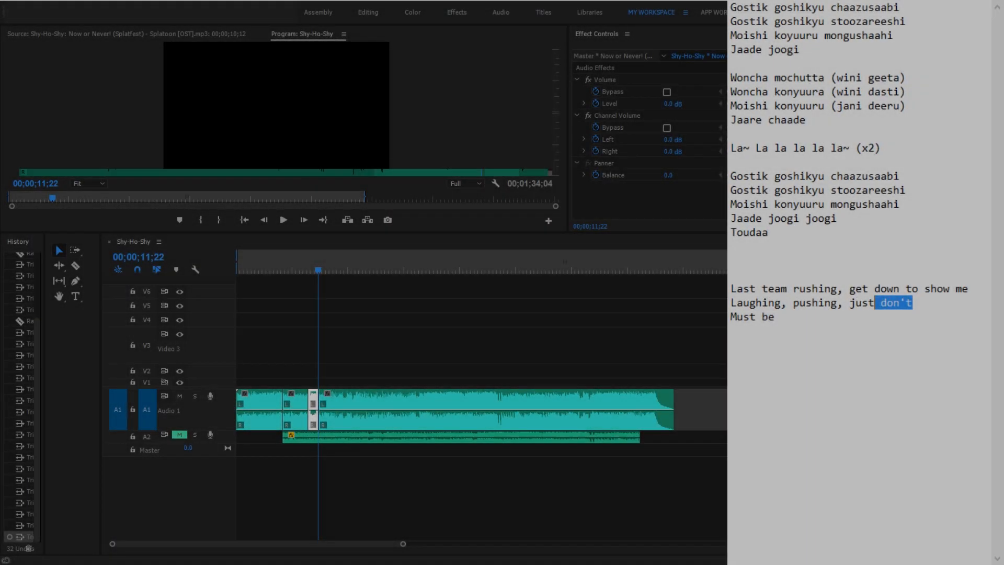
Change the second English lyric line to "Last time pushing, just go laughing"
text(go la)
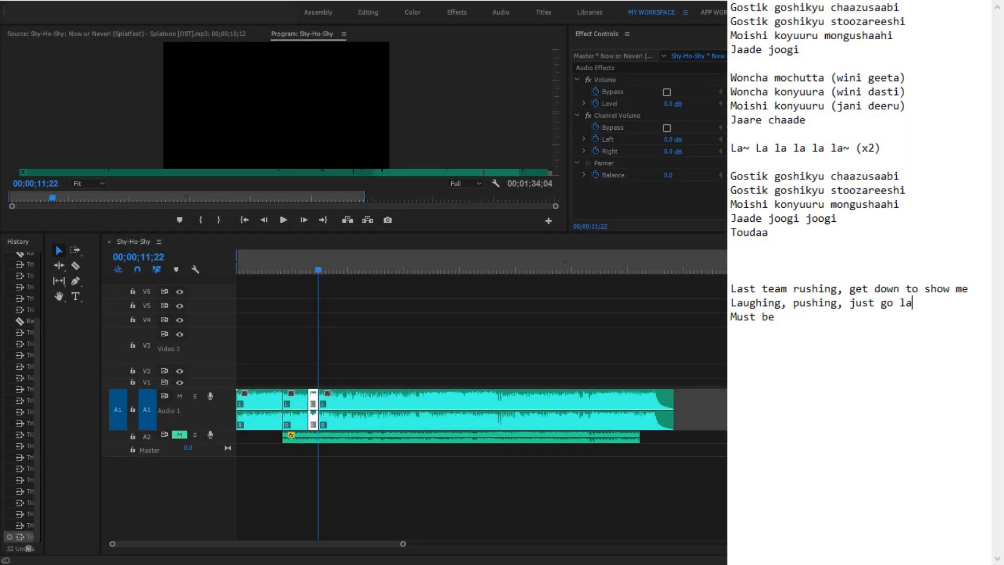
text(ughing)
click(794, 302)
shift+click(730, 302)
text(Last team)
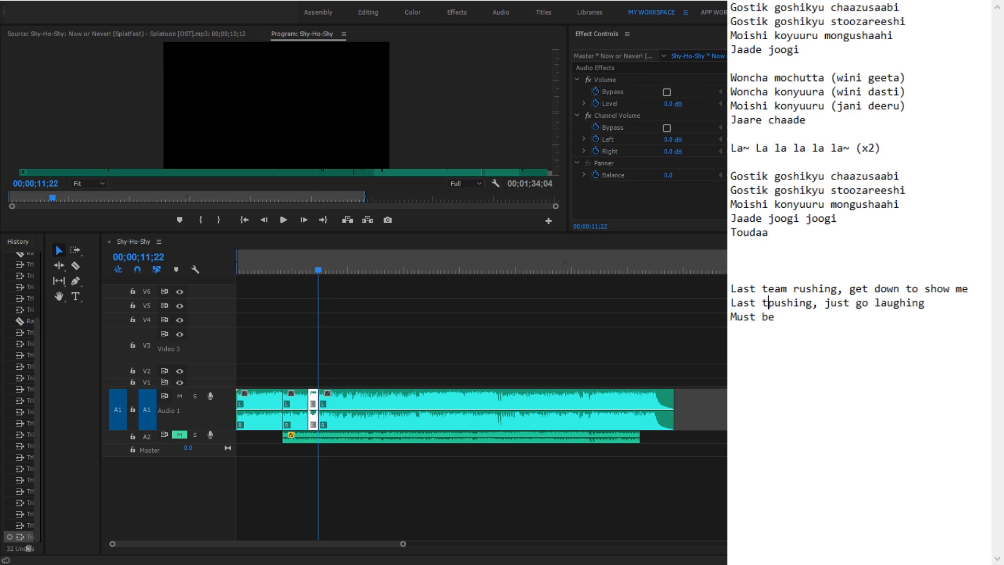
key(BackSpace)
key(BackSpace)
key(BackSpace)
text(ime)
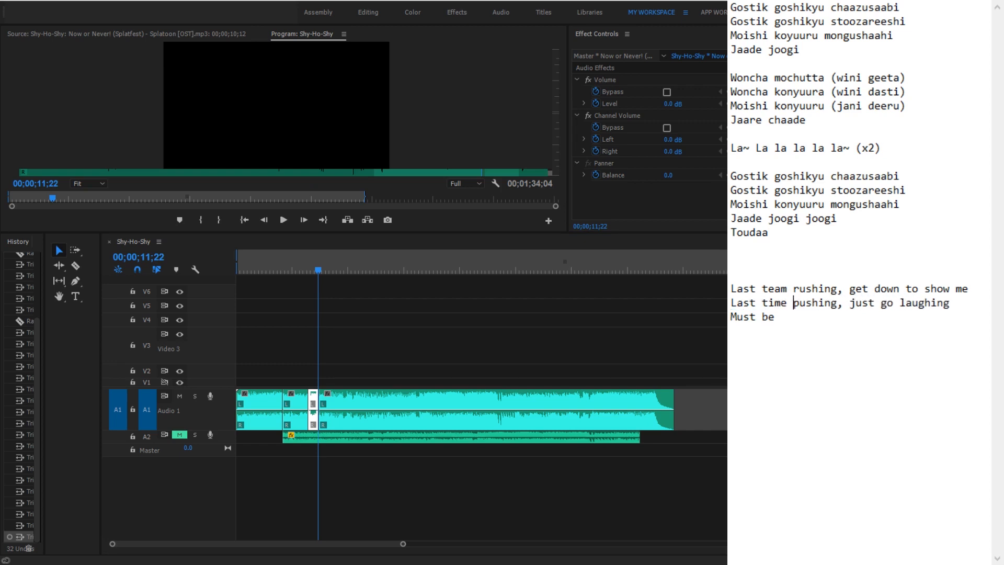
Replay the sequence from several points before 00;00;11;14 to compare the first two phrases with their English lyric lines
click(317, 269)
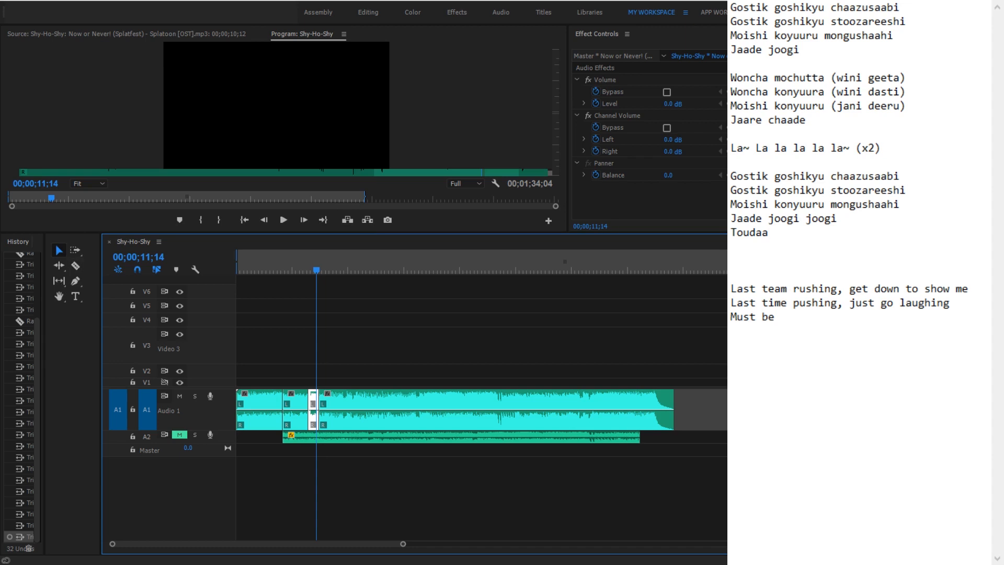
click(311, 268)
key(space)
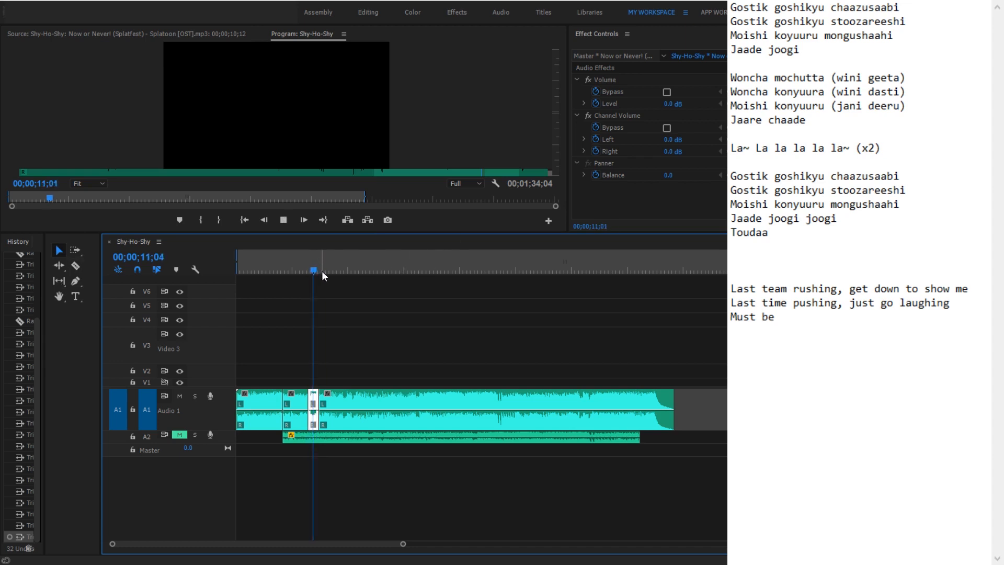
click(307, 268)
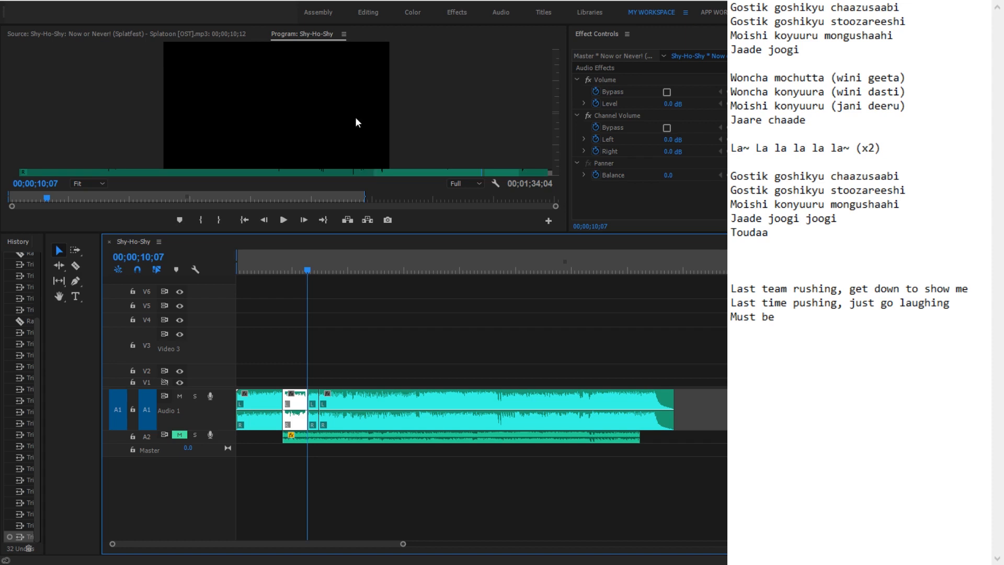
click(295, 268)
key(space)
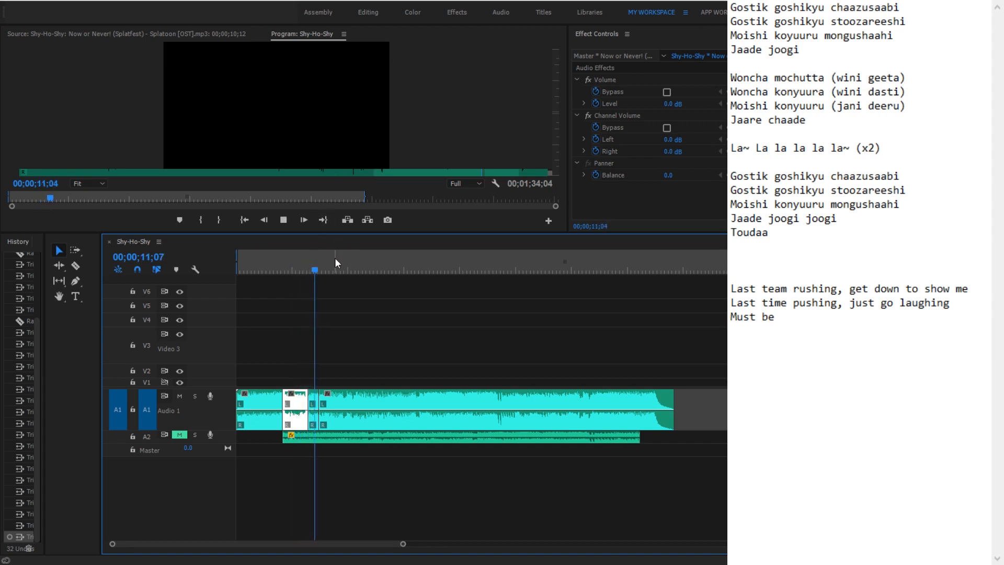
key(space)
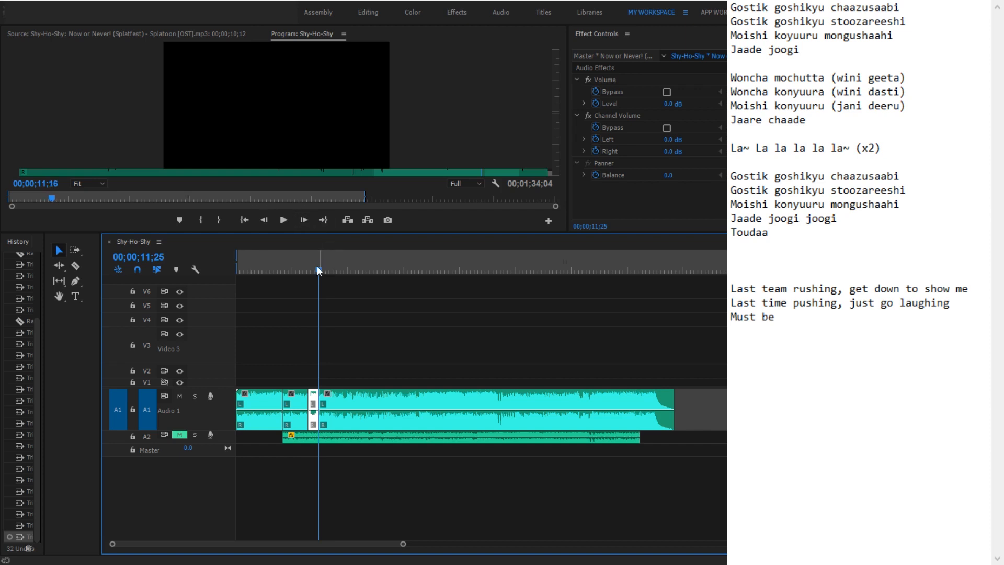
Step the playhead back a few frames and replay the second phrase from about 00;00;10;00
key(Left)
key(Left)
key(Left)
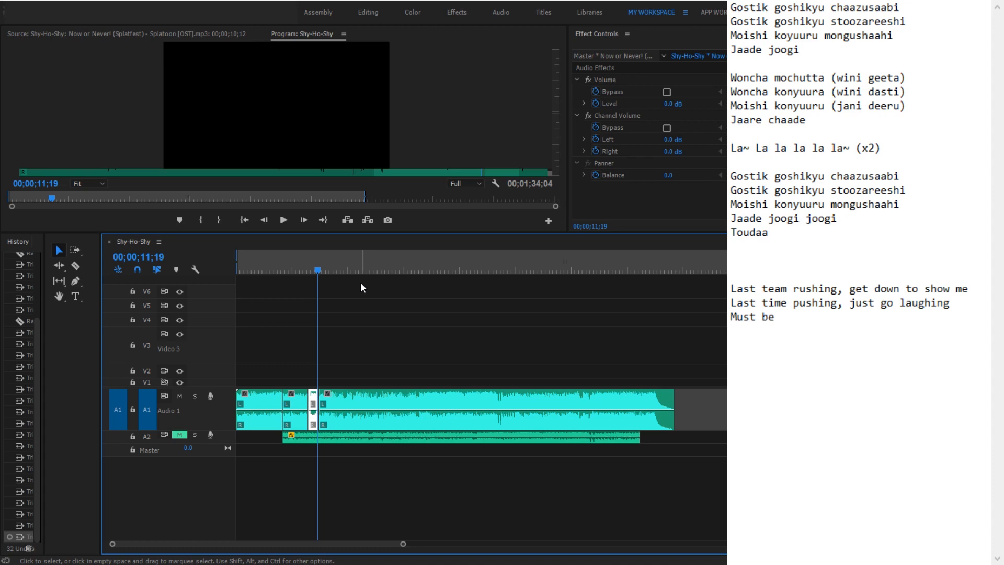
click(305, 261)
key(space)
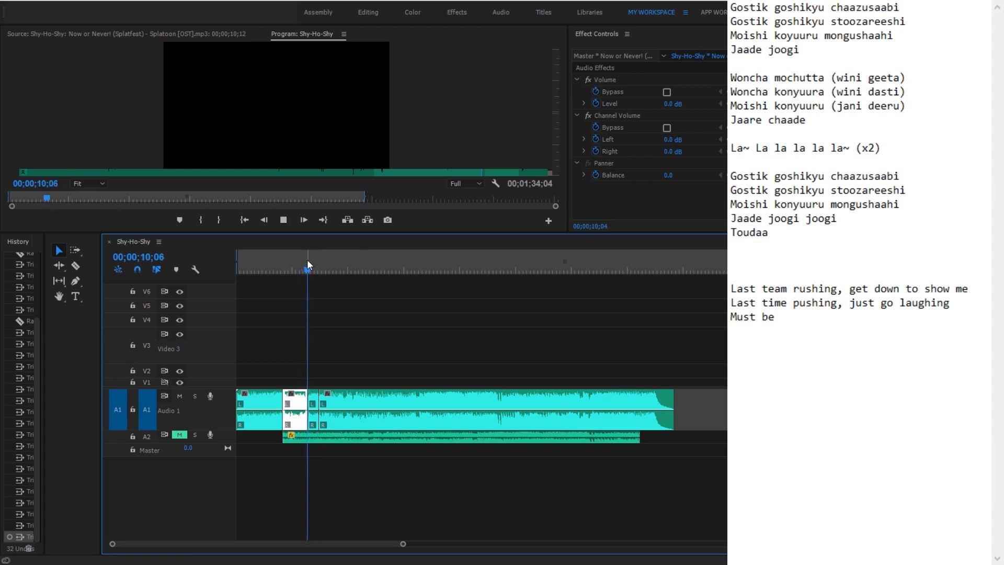
key(space)
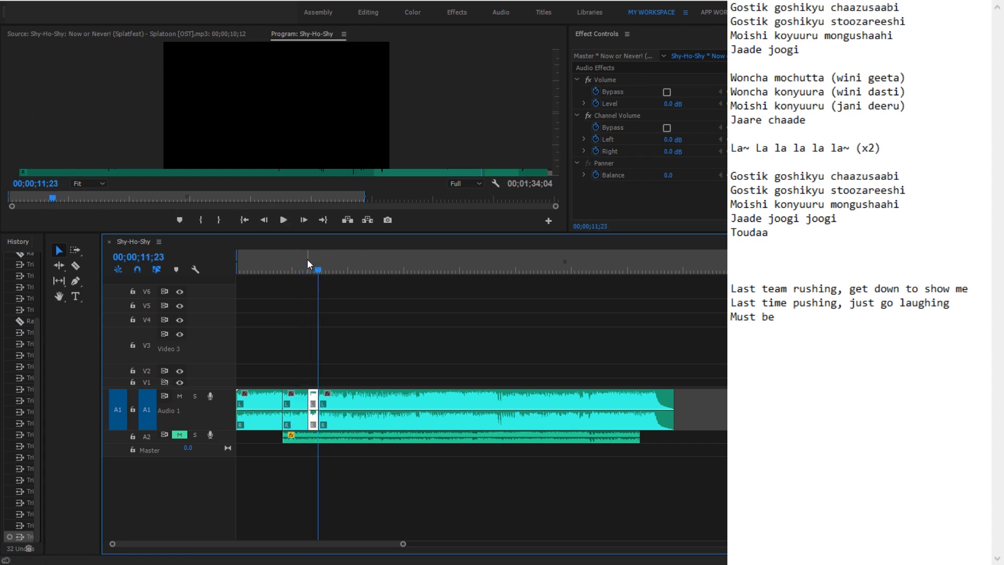
Replace "go laughing" with "know the last thing" in the second lyric line and move the sequence playhead to 00;00;12;13
drag(950, 303, 881, 304)
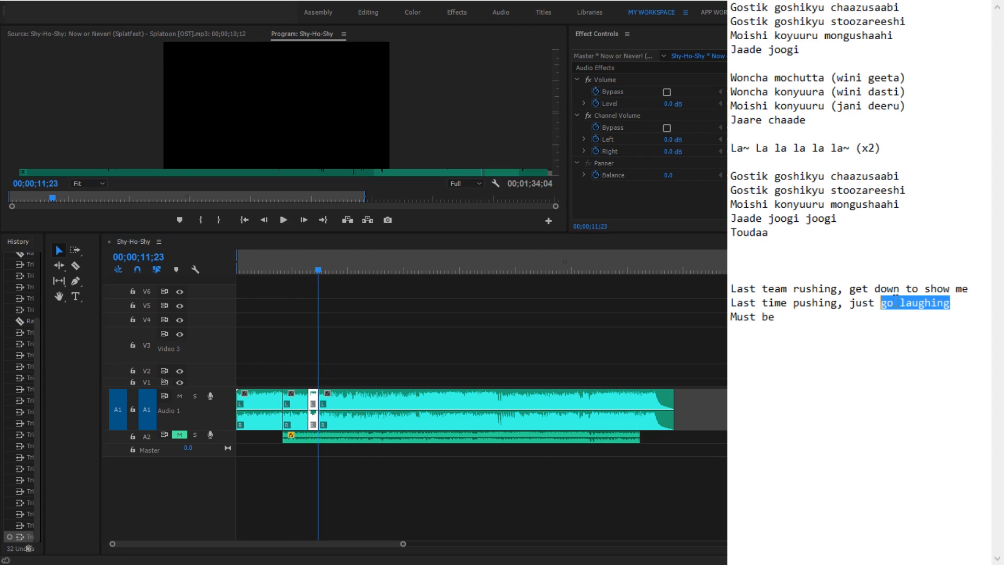
text(know the last thing)
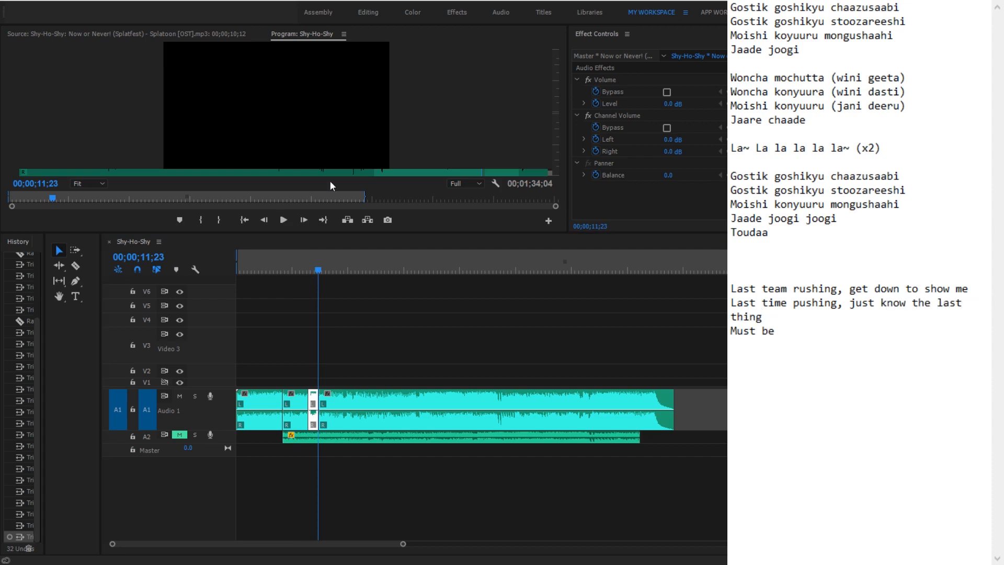
click(323, 266)
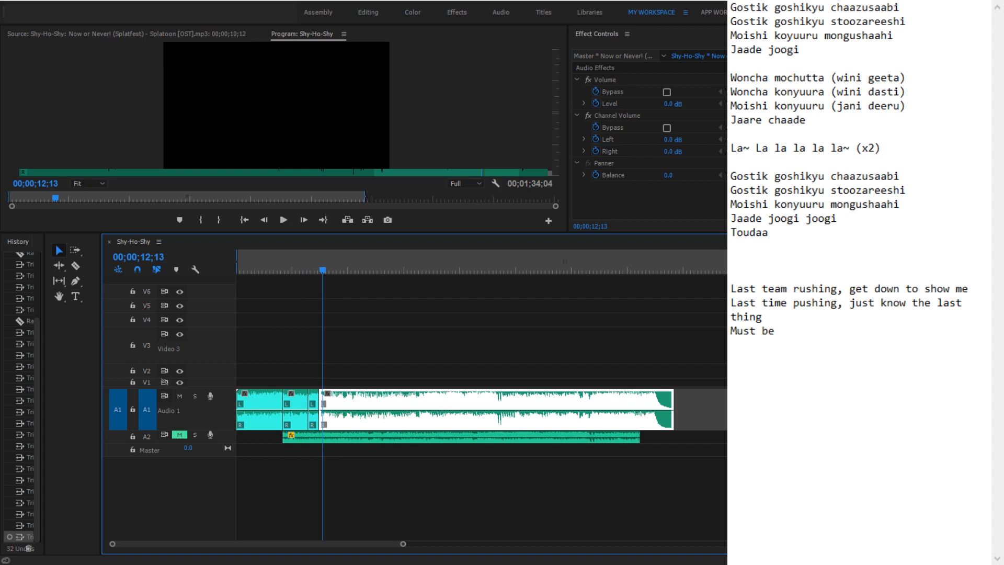
click(803, 317)
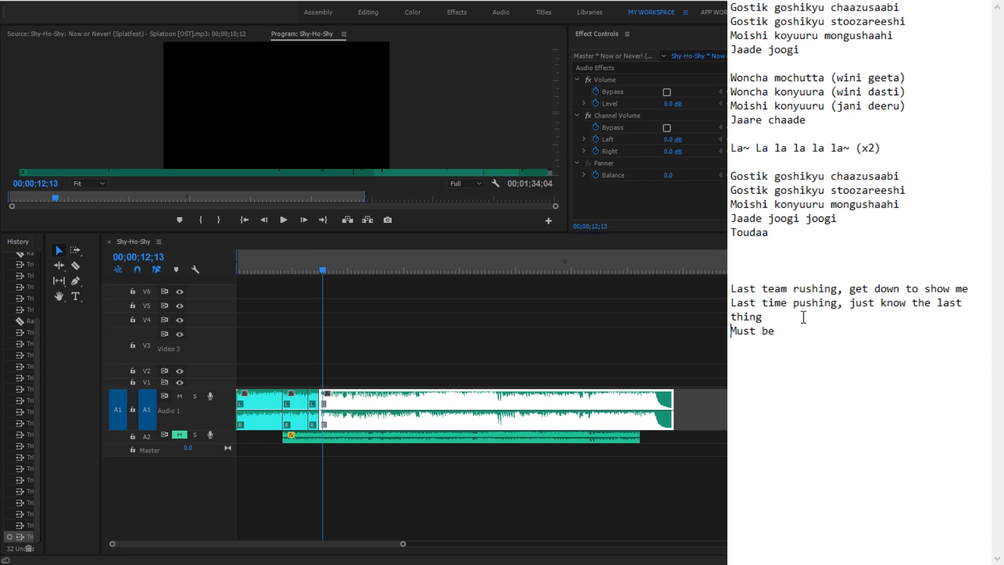
key(Left)
key(Left)
key(Left)
key(Up)
key(Right)
key(Right)
key(Right)
key(Right)
key(Right)
key(Right)
key(Right)
key(Right)
key(Right)
key(Right)
key(Right)
key(Right)
key(Right)
key(Down)
key(Down)
key(Down)
key(Left)
key(Left)
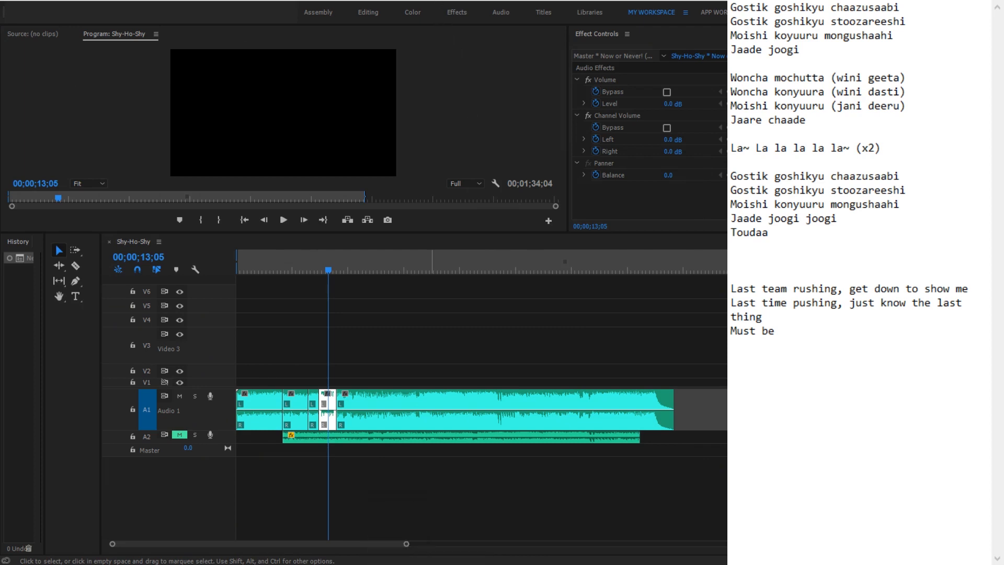
Move the sequence playhead back to 00;00;06;05, just before the first sung phrase
click(305, 297)
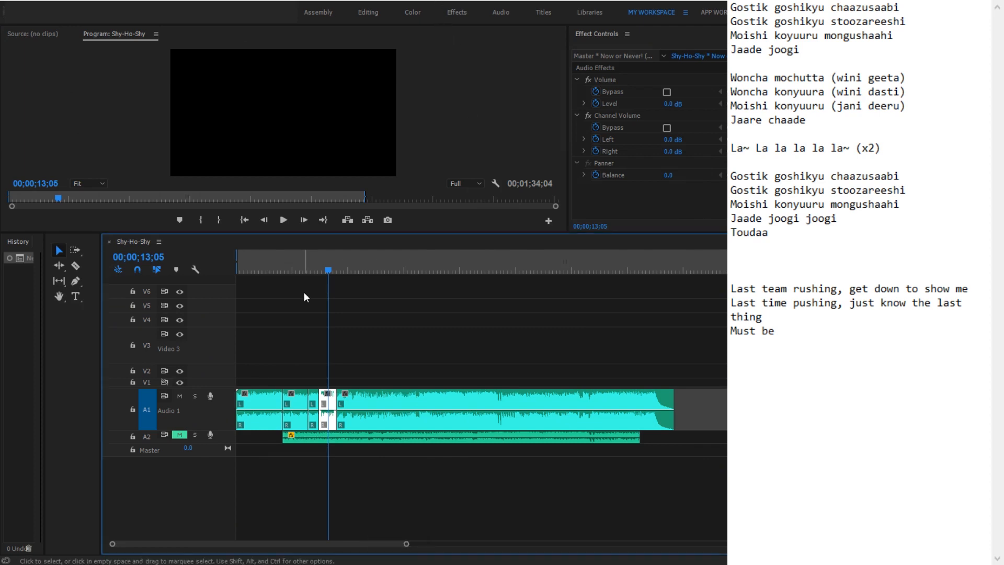
click(285, 271)
click(279, 270)
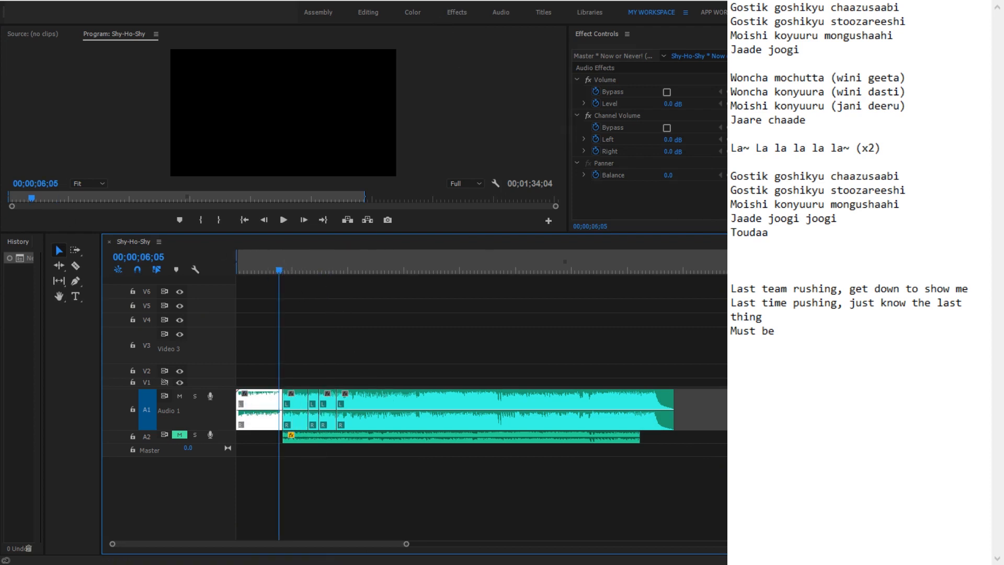
Insert a large block of blank lines between "Toudaa" and the English lyric lines to separate the two versions
click(967, 145)
key(Down)
key(Down)
key(Down)
key(Down)
key(Down)
key(Down)
key(Down)
key(Down)
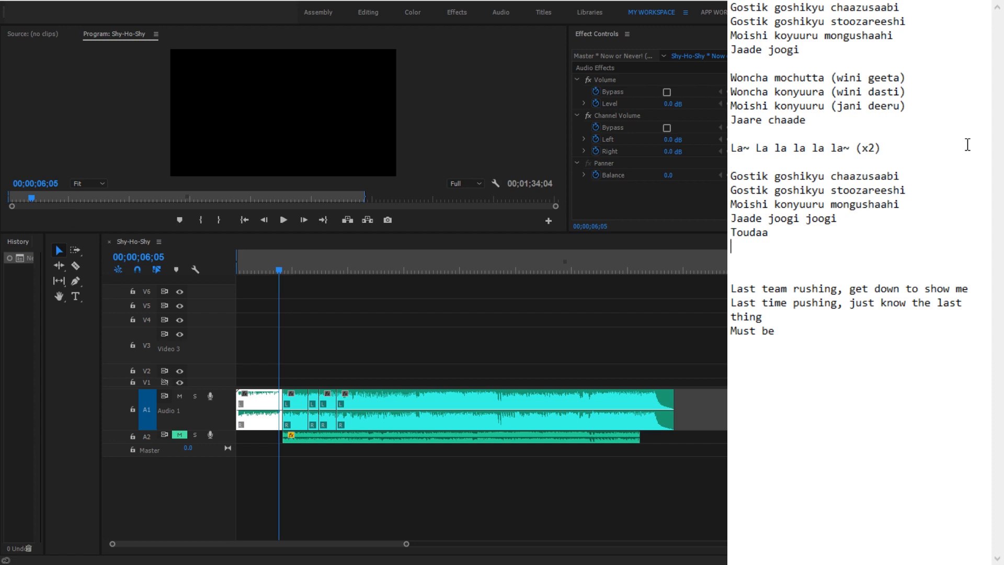
key(Return)
key(Return)
key(Return)
key(Return)
key(Return)
key(Return)
key(Return)
key(Return)
key(Return)
key(Return)
key(Return)
key(Return)
key(Return)
key(Return)
key(Return)
key(Return)
key(Return)
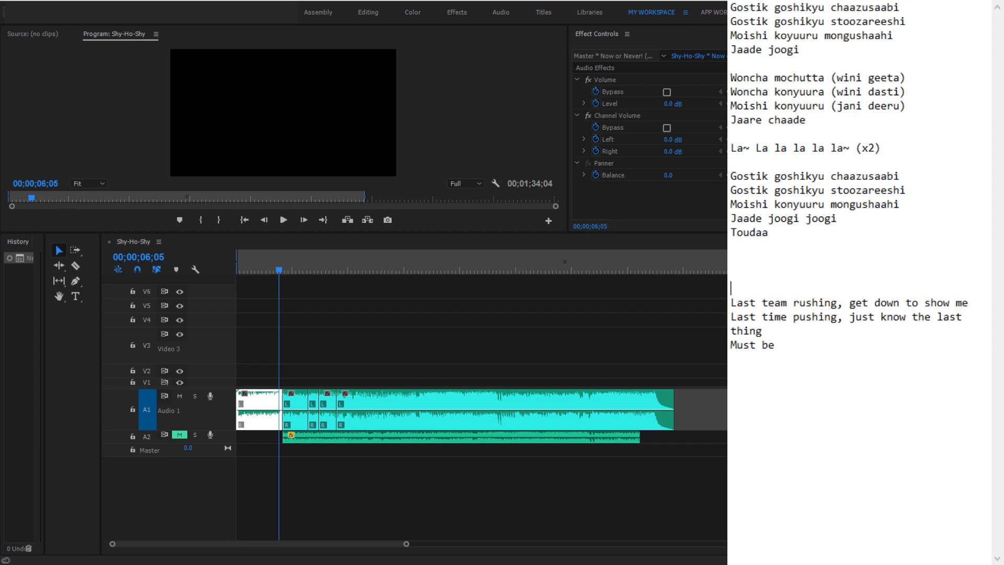
key(Down)
key(Down)
key(Down)
key(Down)
key(Down)
key(Down)
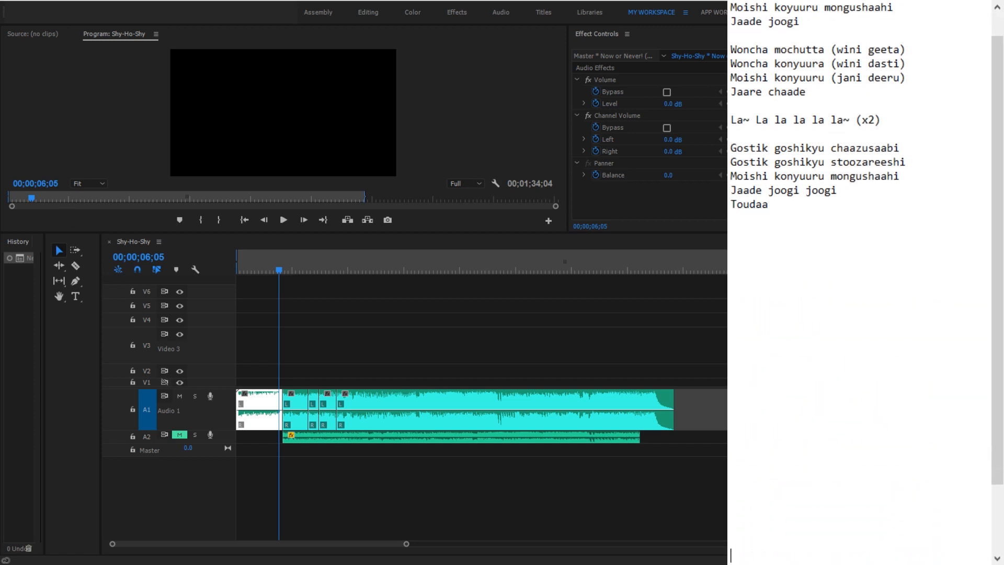
key(Return)
key(Return)
key(Return)
key(Return)
key(Return)
key(Return)
key(Return)
key(Return)
key(Return)
key(Return)
key(Return)
key(Return)
key(Return)
key(Return)
key(Return)
key(Return)
key(Return)
key(Return)
key(Return)
key(Return)
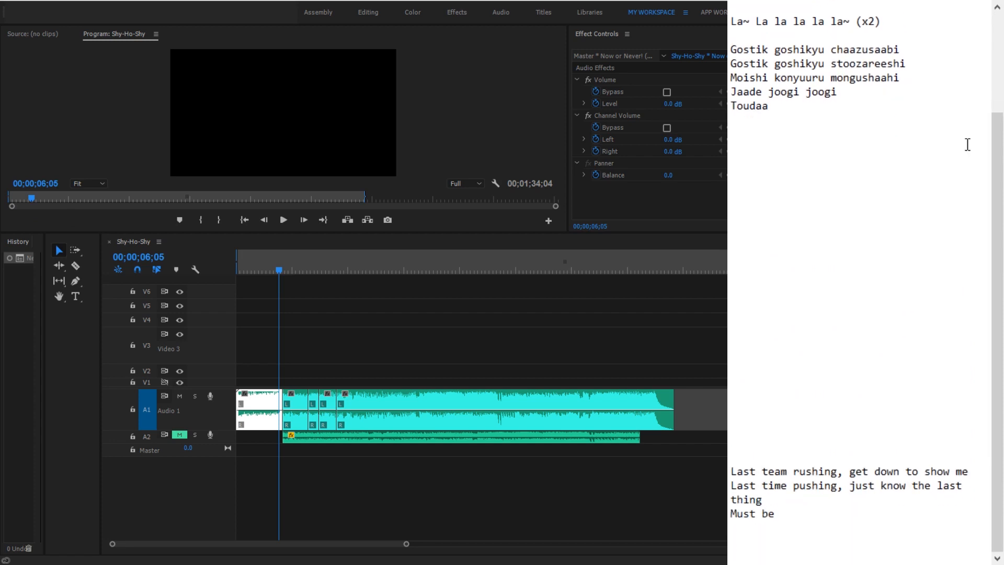
Add blank lines below the "Must be" line and place the text cursor just under it
key(Return)
key(Return)
key(Return)
key(Return)
key(Return)
key(Return)
key(Return)
key(Return)
key(Return)
key(Return)
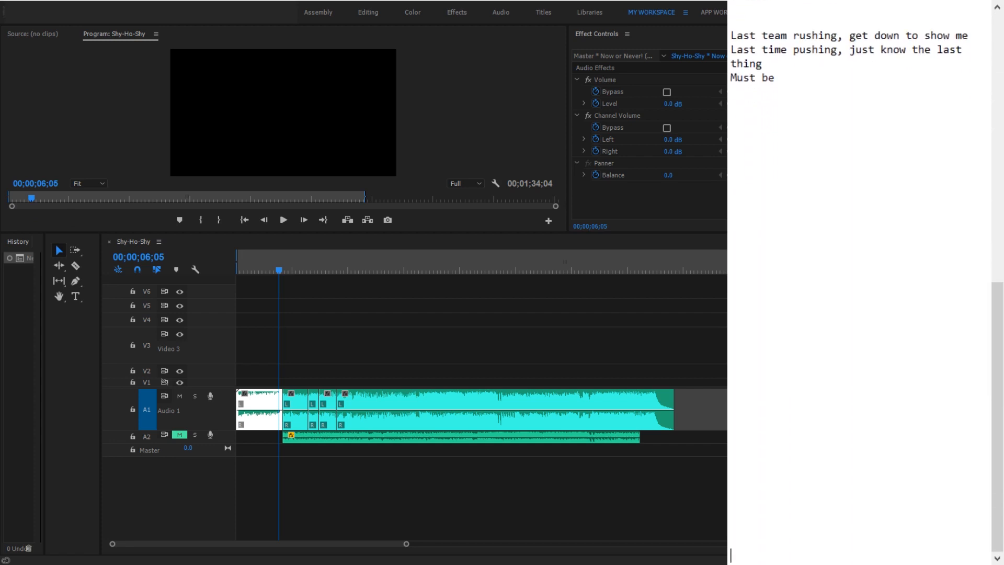
key(Up)
key(Up)
key(Up)
key(Up)
key(Up)
key(Up)
key(Up)
key(Up)
key(Up)
key(Up)
key(Up)
key(Up)
key(Up)
key(Up)
key(Up)
key(Up)
key(Up)
key(Up)
key(Up)
key(Up)
key(Up)
key(Up)
key(Up)
key(Up)
key(Up)
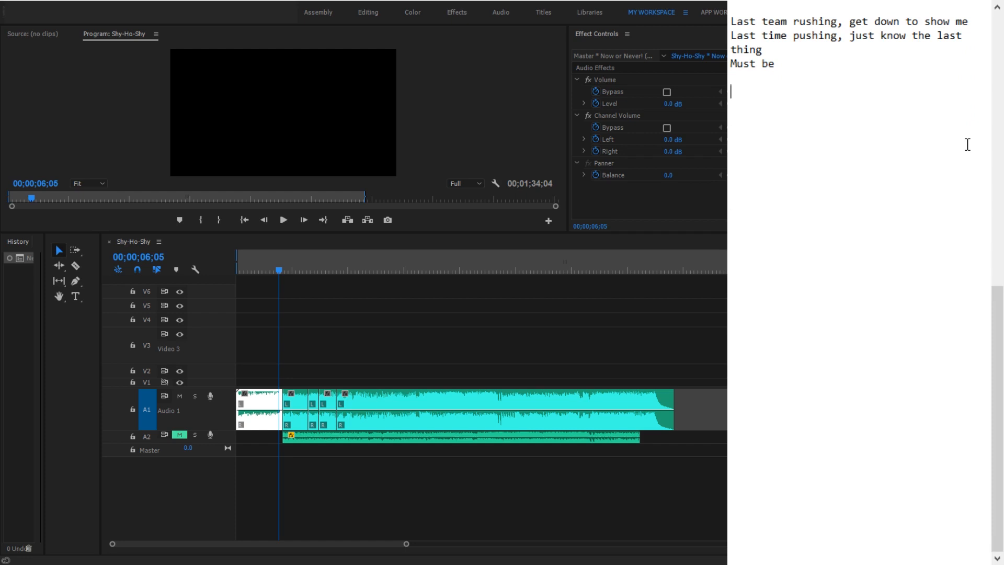
key(End)
key(Return)
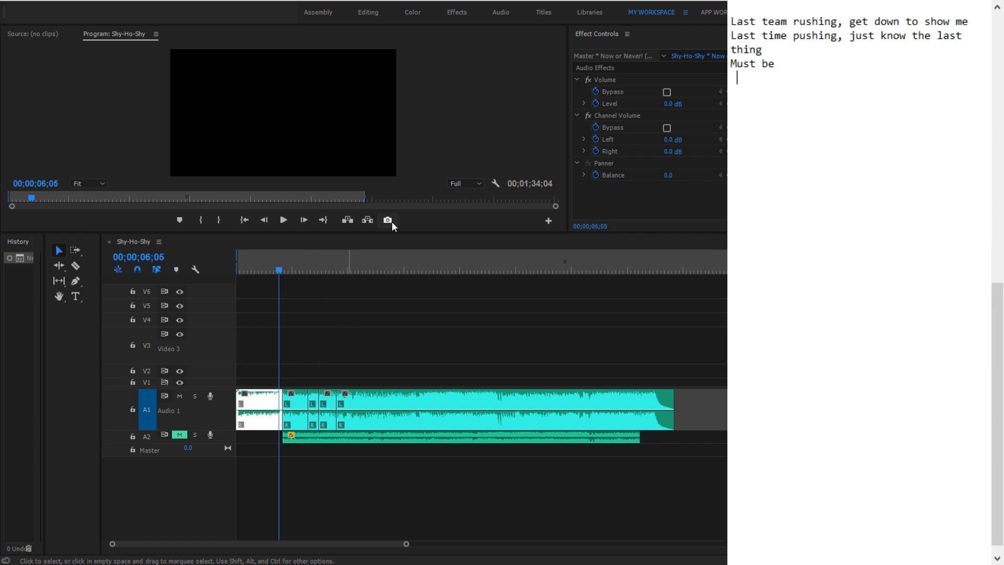
Play the sequence from 00;00;06;05 to 00;00;17;02 and write "Jump in!" on two separate lines below the "Must be" line
click(292, 216)
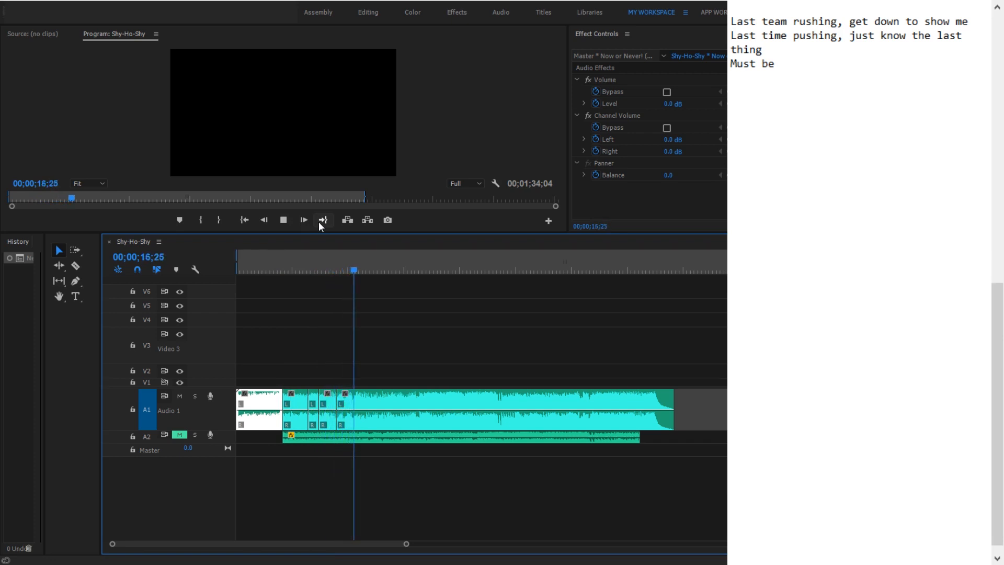
key(space)
click(806, 116)
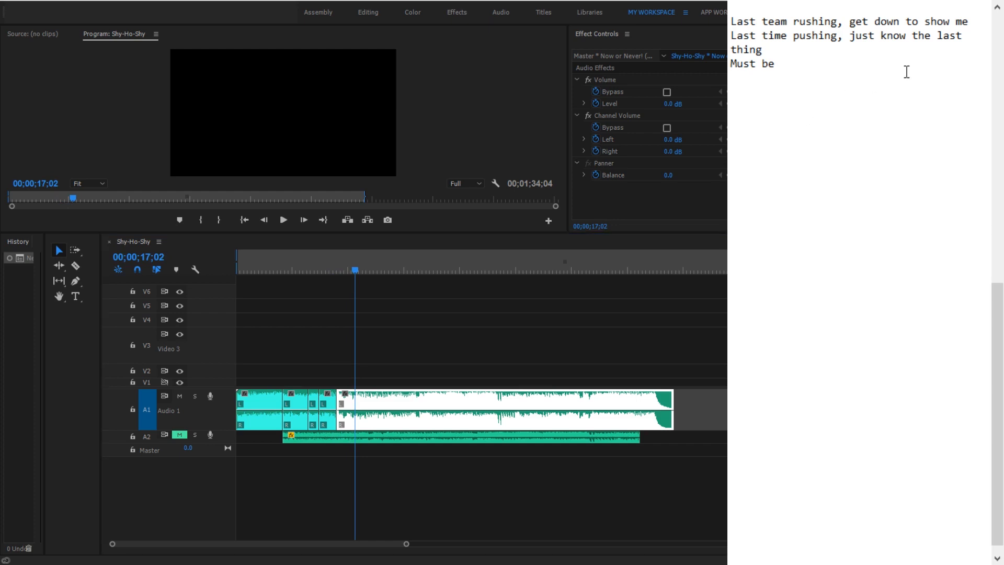
key(Up)
text(Jump in!)
key(Return)
text(Jump in!)
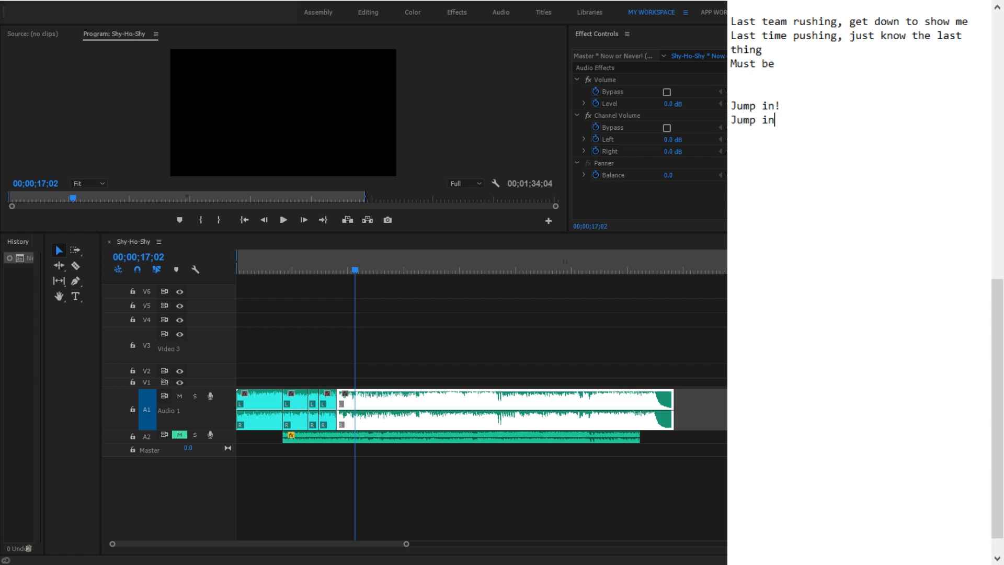
key(Up)
key(Up)
key(Up)
key(Up)
Replay the start of the third phrase from 00;00;11;16 and return the sequence playhead to 00;00;11;19
click(318, 267)
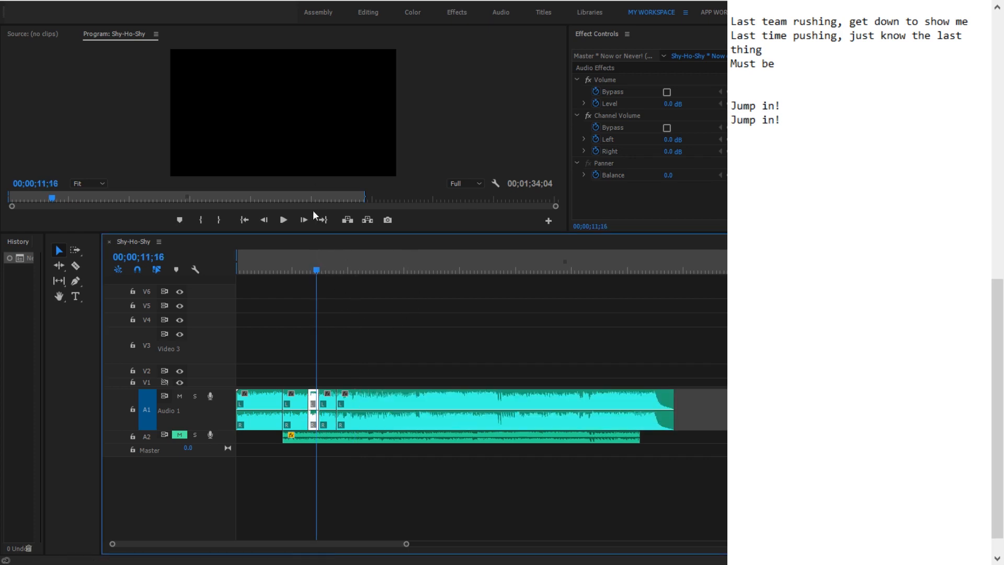
key(space)
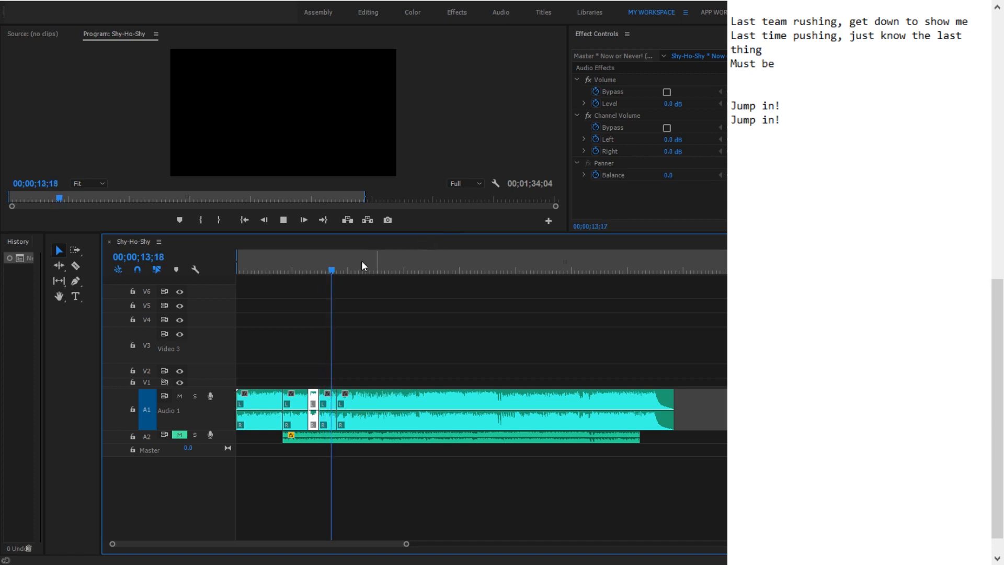
click(310, 268)
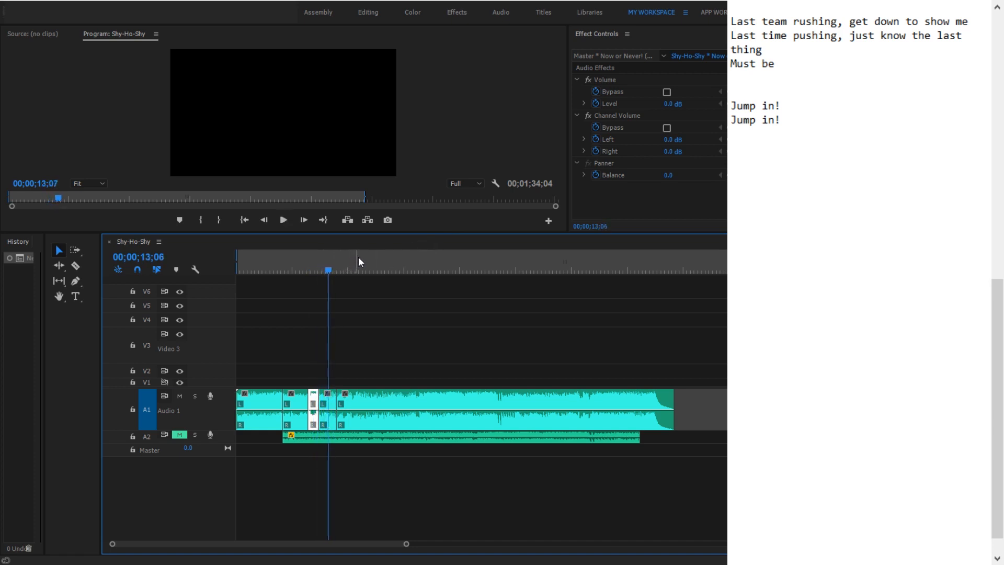
key(space)
click(319, 272)
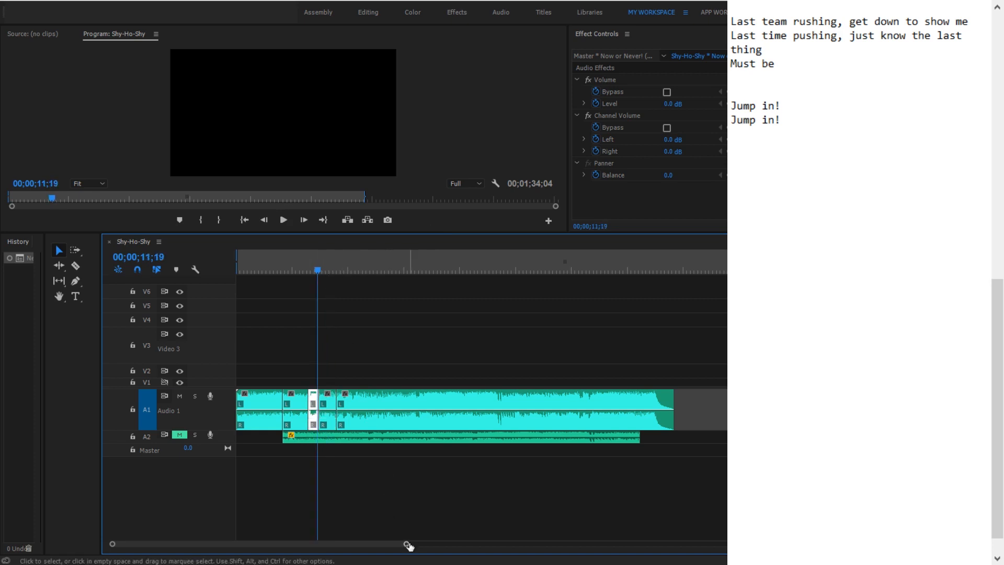
Replay the third phrase repeatedly in the enlarged timeline from points around 00;00;12;06 to make out its words
drag(404, 544, 293, 547)
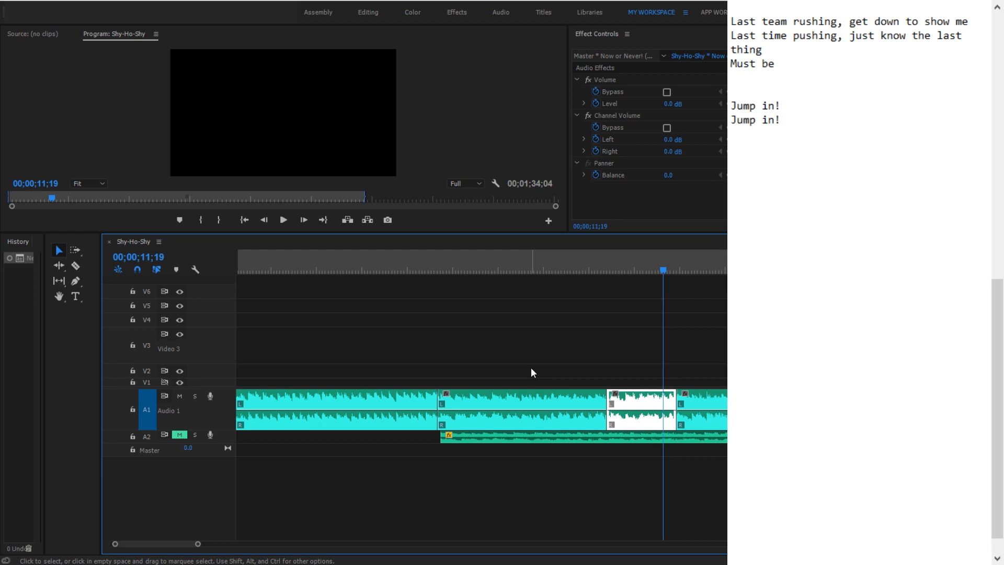
key(space)
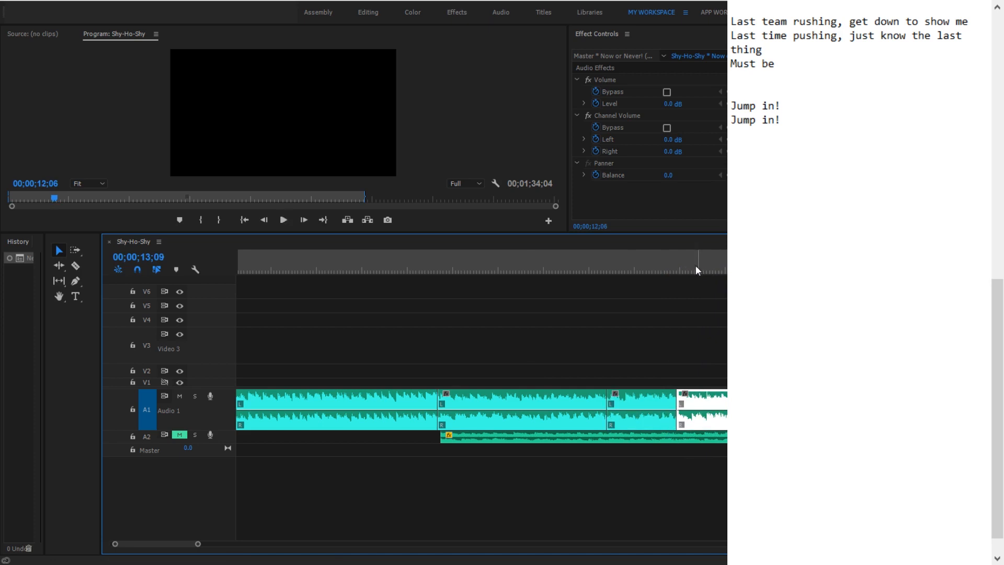
click(687, 265)
click(682, 265)
click(636, 267)
key(space)
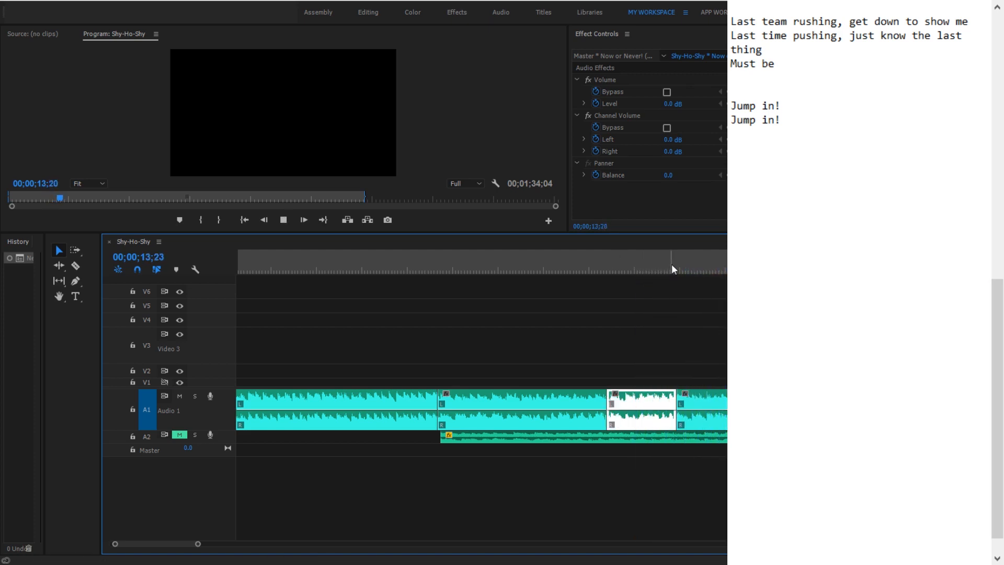
click(688, 265)
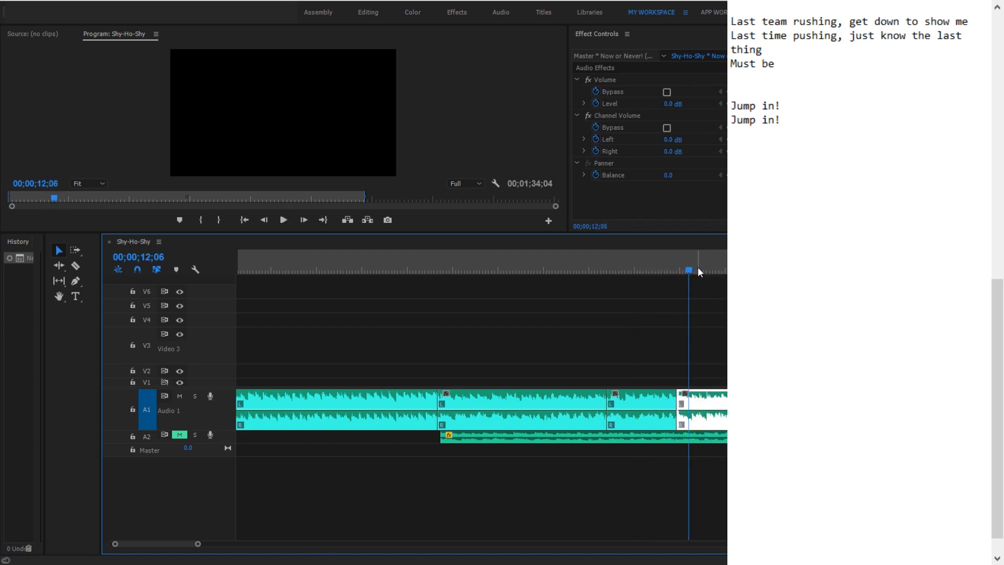
key(space)
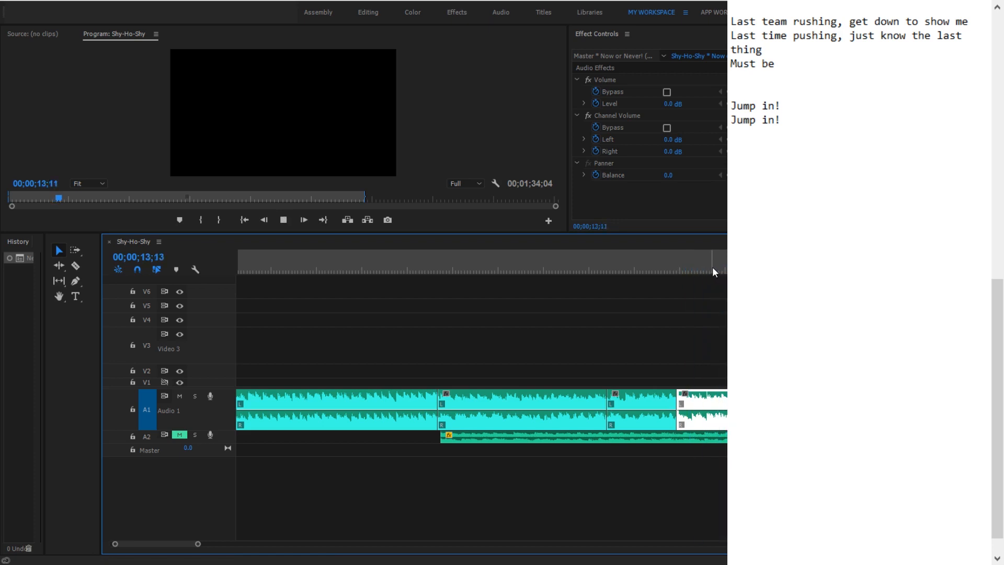
key(space)
click(688, 266)
click(680, 264)
key(space)
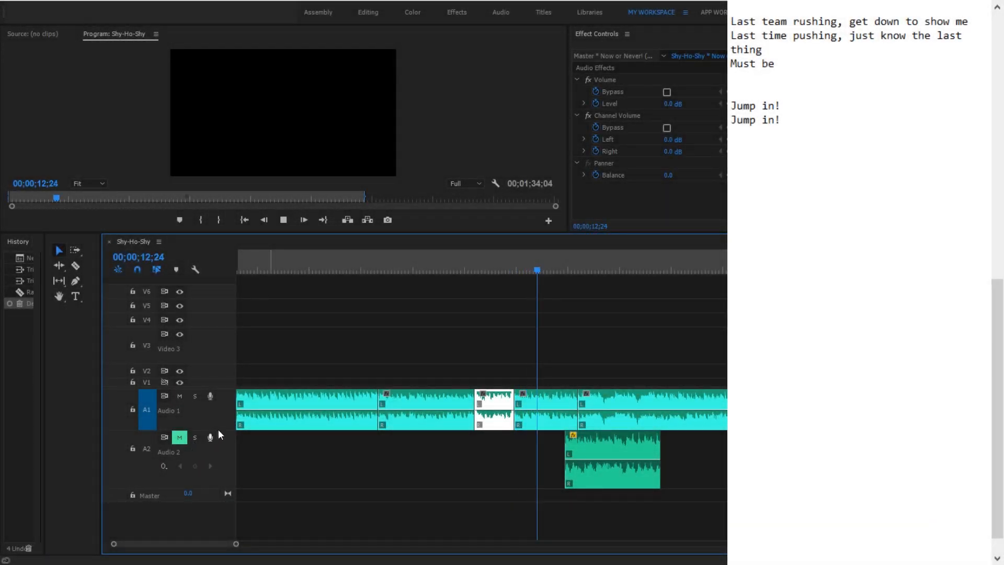
key(space)
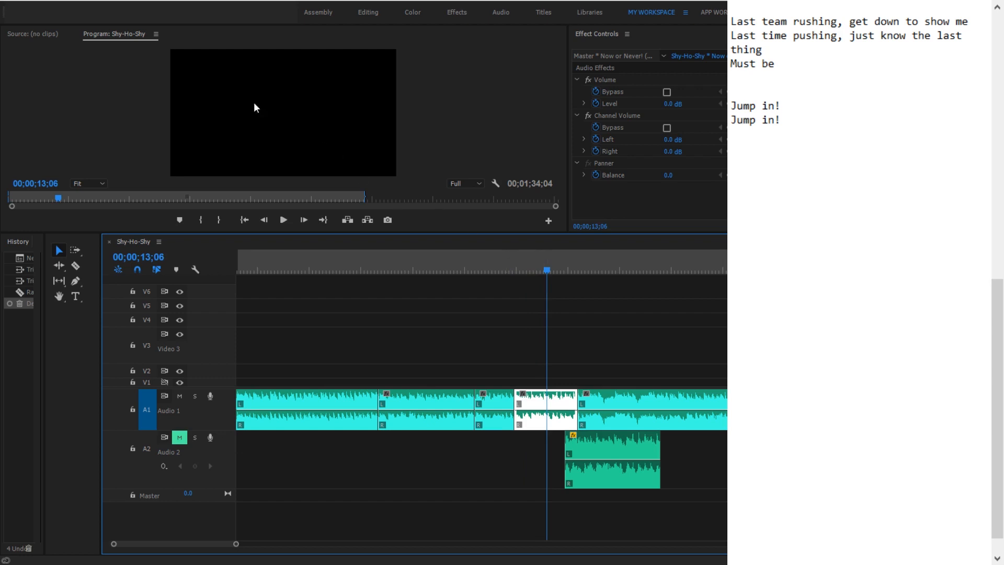
Replace "be" with "speak of your rule" in the third English lyric line
double_click(767, 63)
text(s)
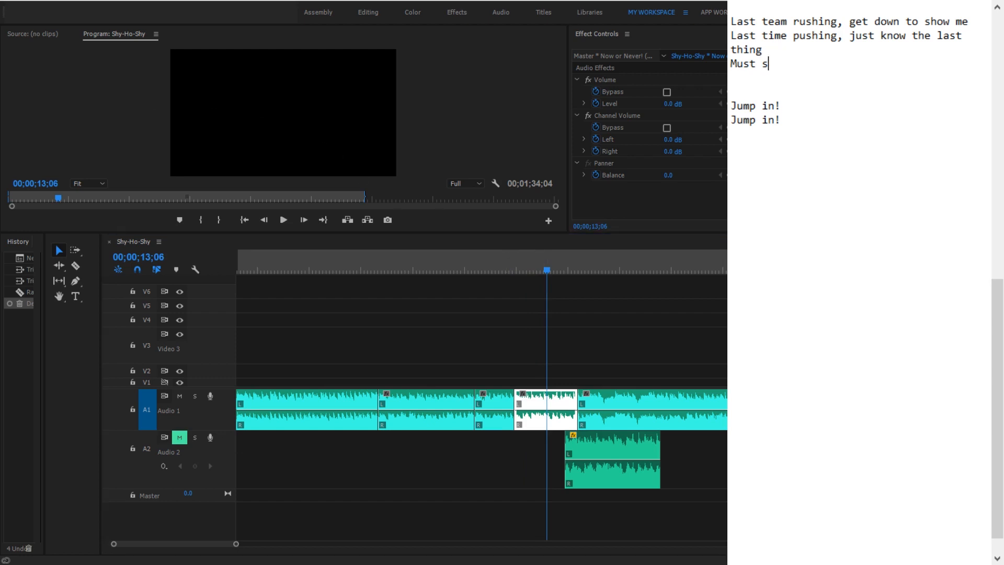
text(peak of your rule)
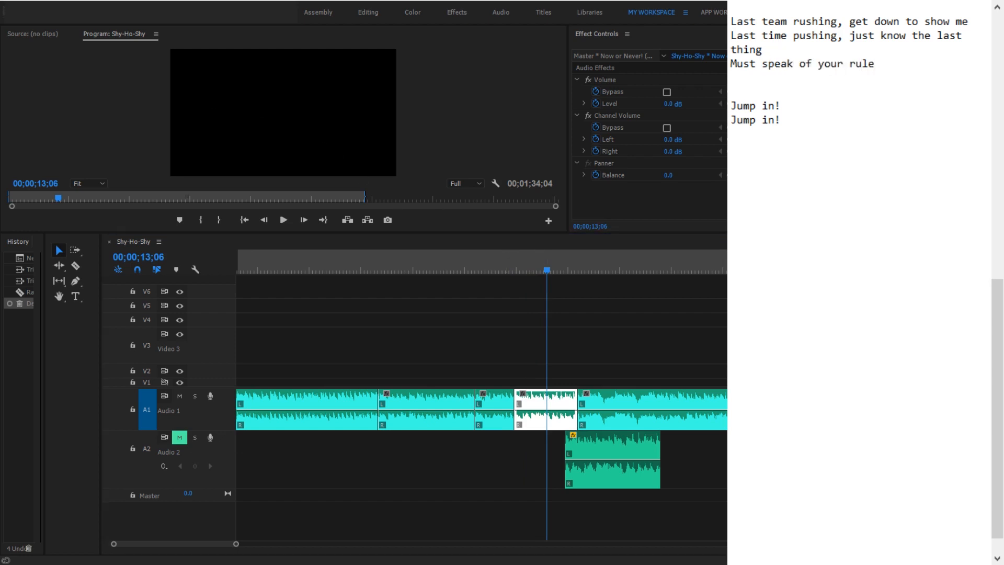
Replay the sequence from 00;00;10;09 past 00;00;14;02 to compare the sung words with the second and third lyric lines
click(472, 270)
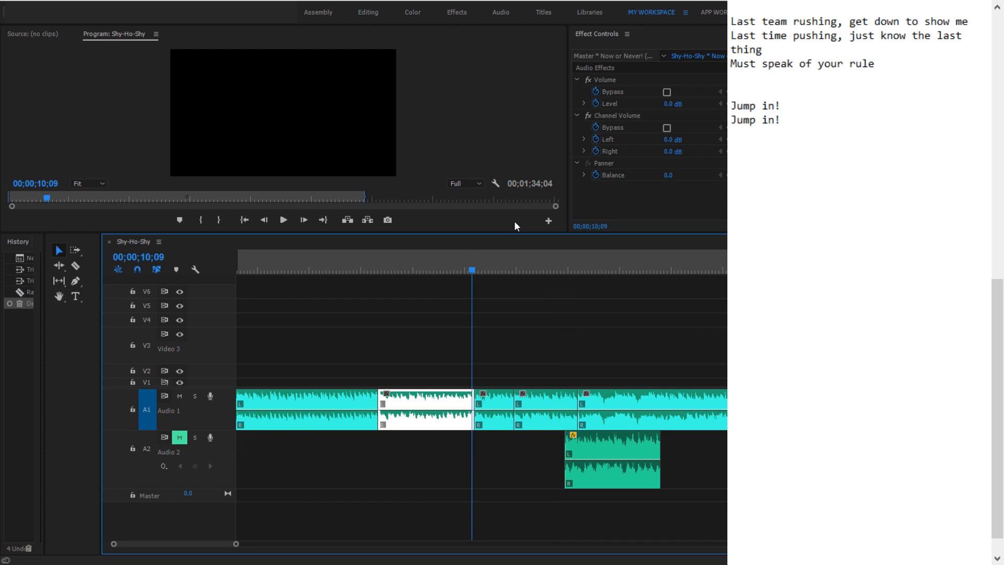
key(space)
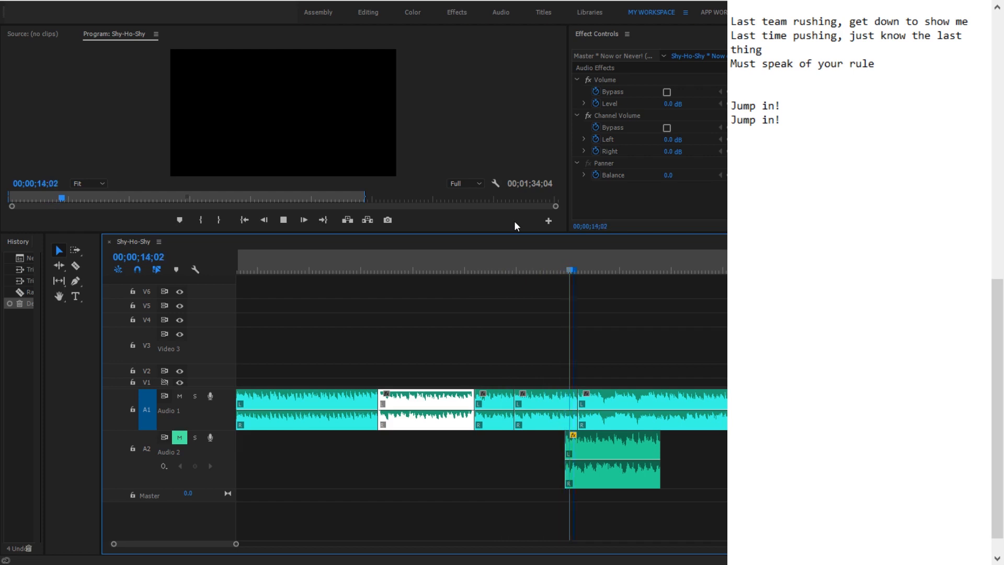
key(space)
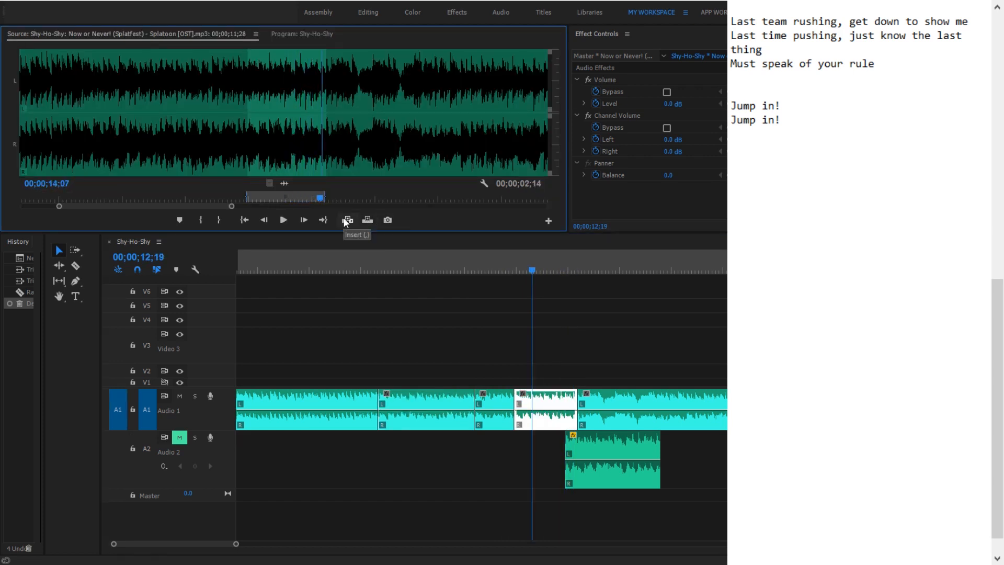
Replay the third phrase in the source clip with louder audio and set the source playhead to 00;00;12;19
key(XF86AudioRaiseVolume)
key(space)
key(space)
click(300, 198)
click(283, 219)
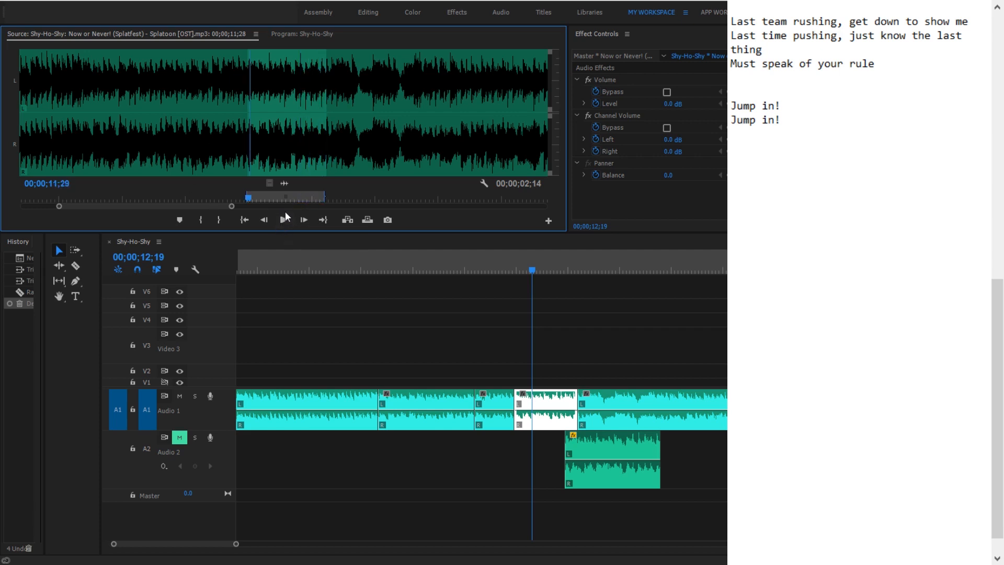
click(269, 199)
Change the third English lyric line to "Must be call", removing "of your rule"
drag(793, 64, 762, 62)
text(be call)
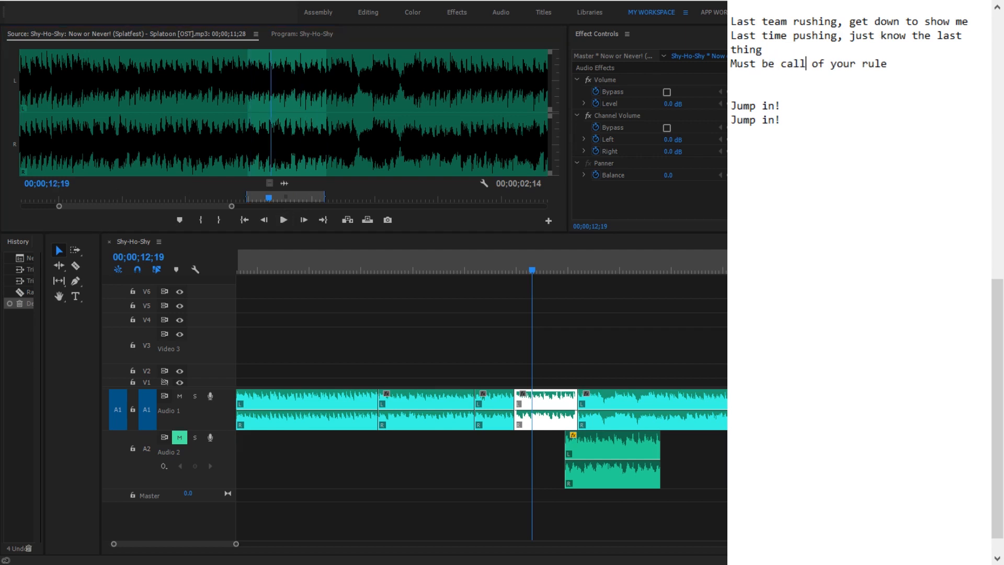
double_click(812, 63)
key(shift+End)
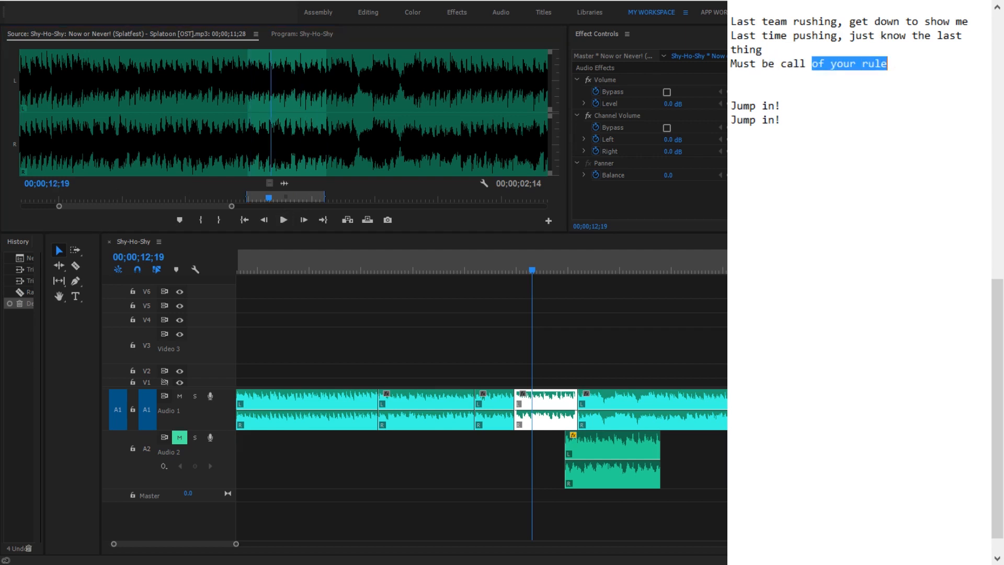
key(BackSpace)
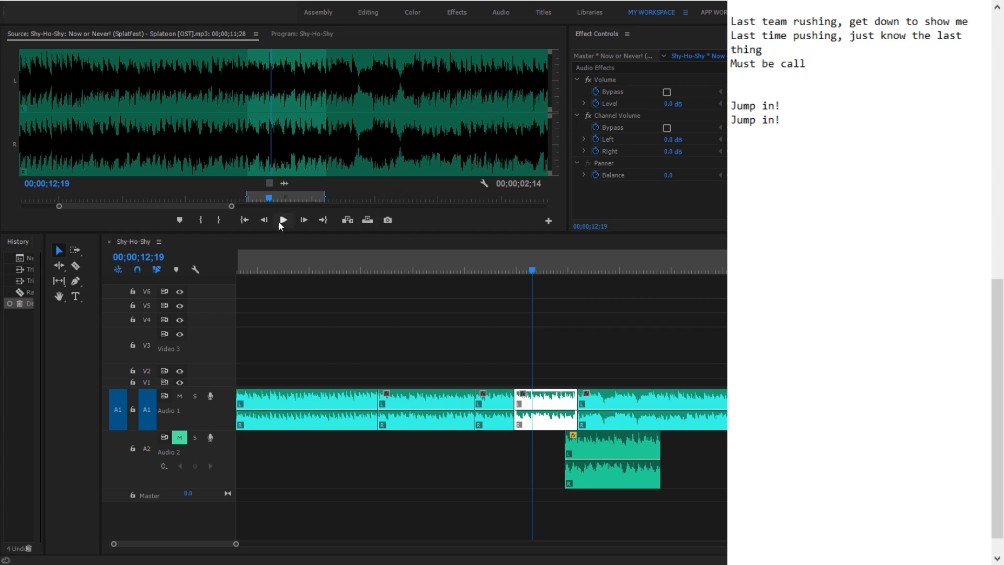
Replay the source clip from near its In point to hear the third lyric line again
click(252, 198)
click(283, 219)
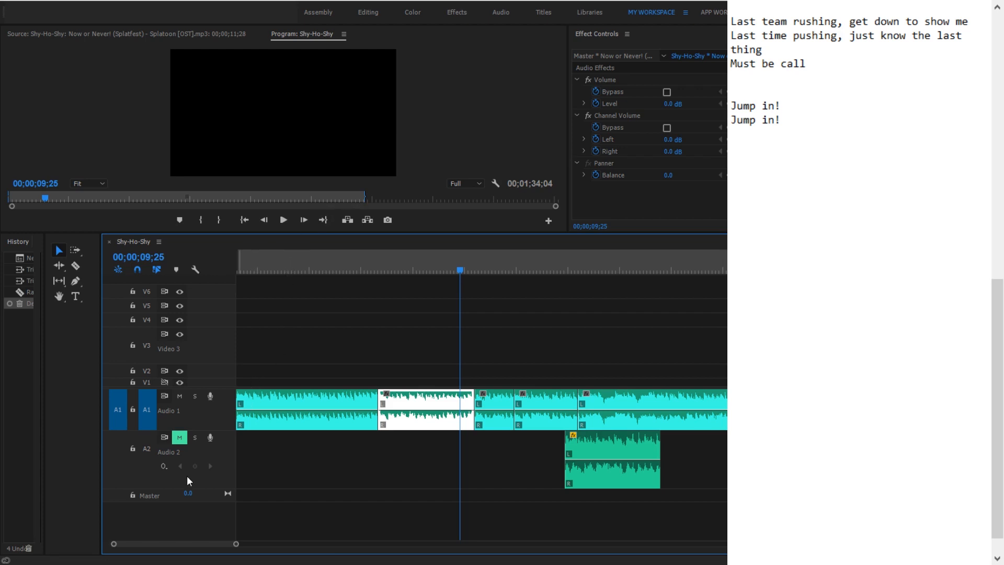
Add a third audio track, A3, to the sequence below Audio 2
right_click(213, 490)
click(242, 419)
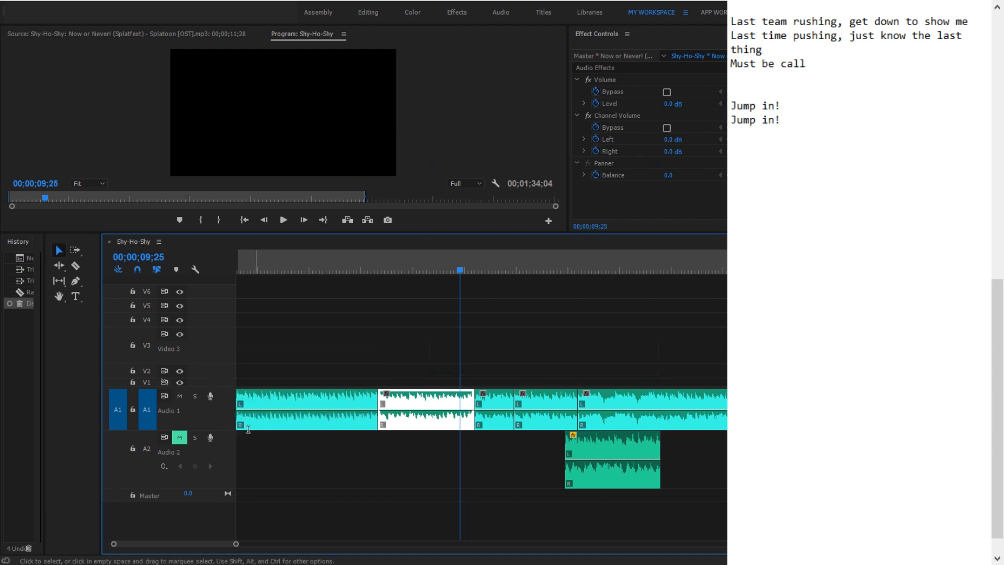
click(656, 167)
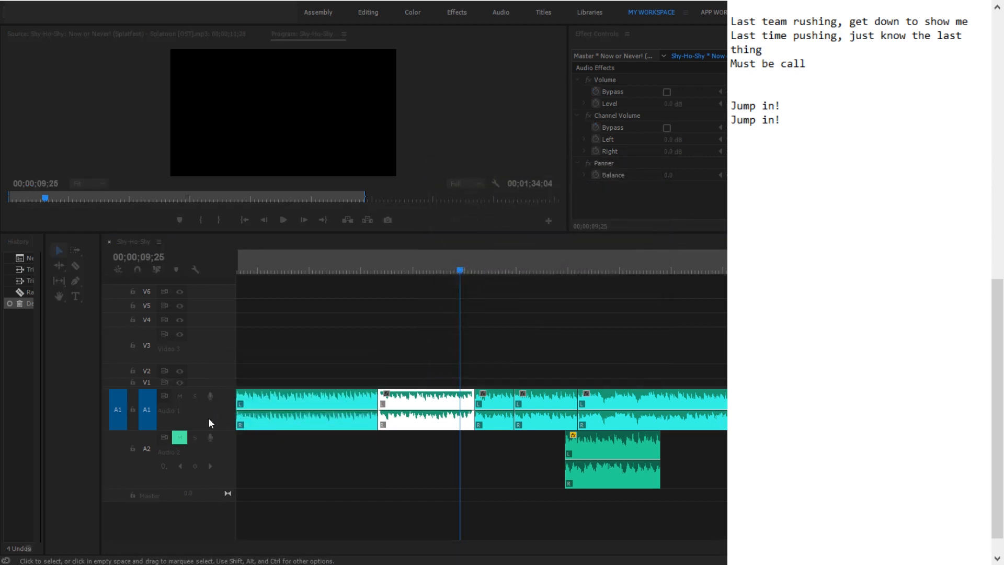
right_click(188, 485)
click(224, 371)
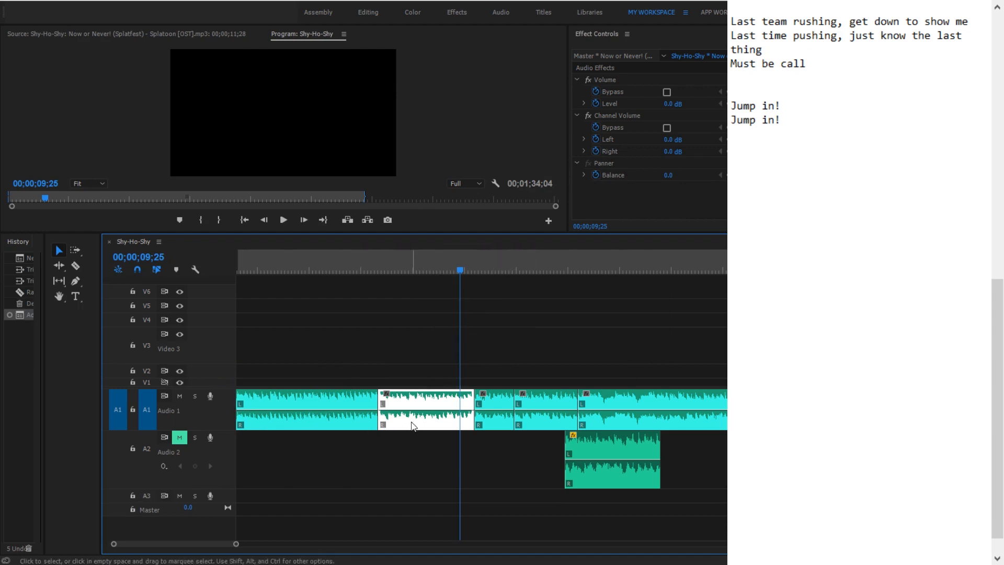
Move the song clip under the playhead from Audio 1 down to A3 at the same time position
drag(416, 427, 401, 515)
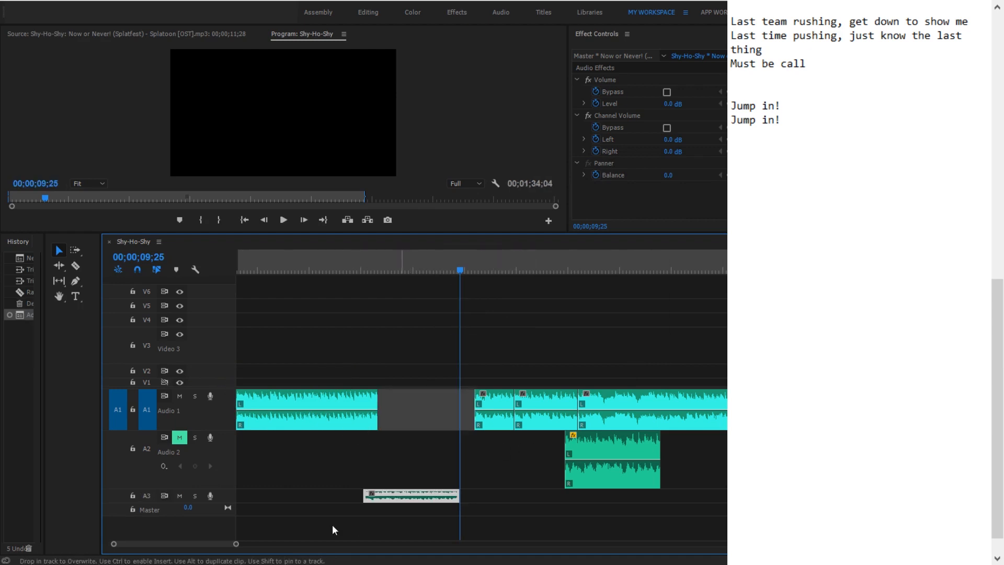
key(ctrl+z)
drag(416, 418, 237, 496)
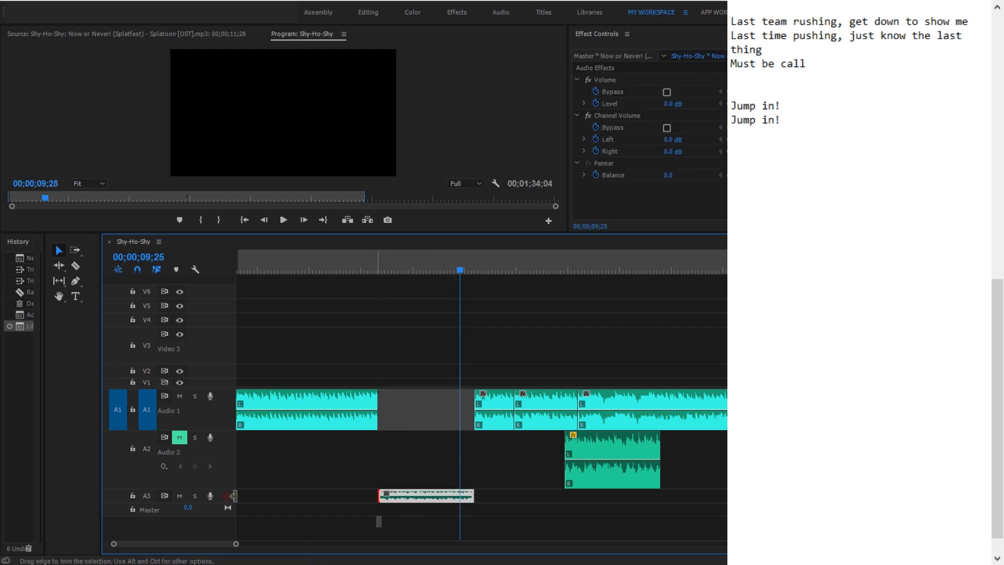
Extend the A3 clip from the sequence start to the end of the song and mute Audio 1
drag(247, 546, 468, 544)
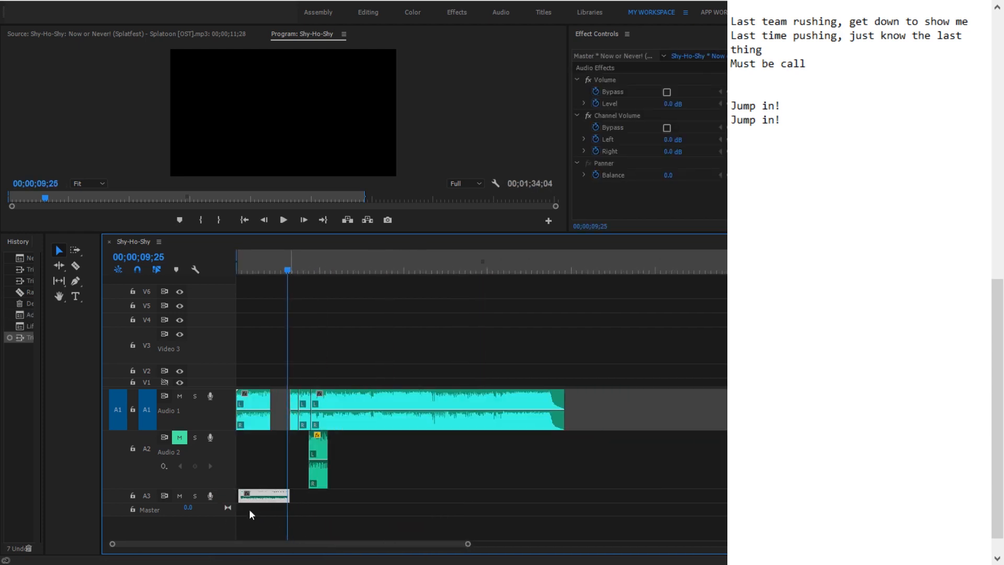
click(237, 496)
click(238, 497)
key(Delete)
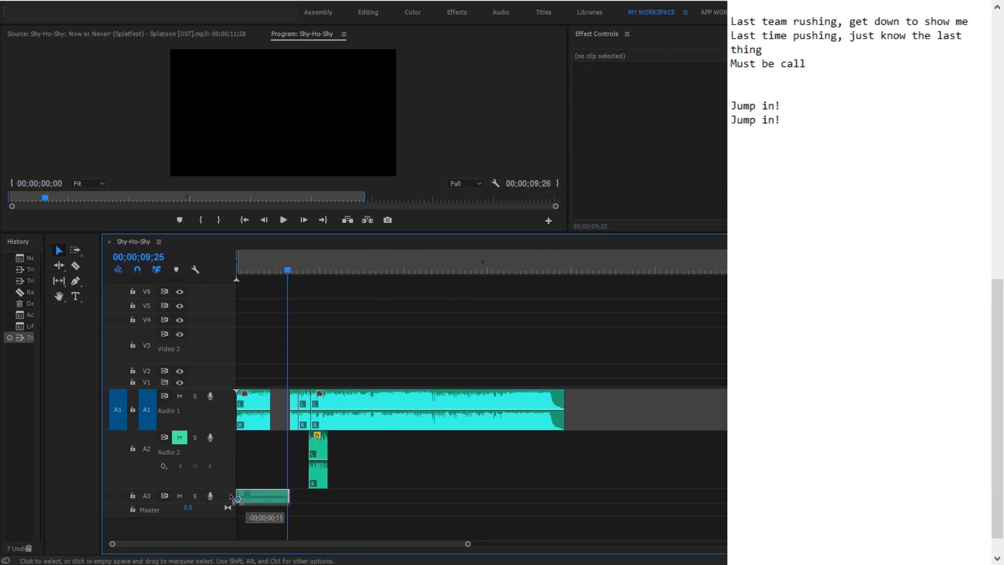
key(ctrl+z)
click(239, 496)
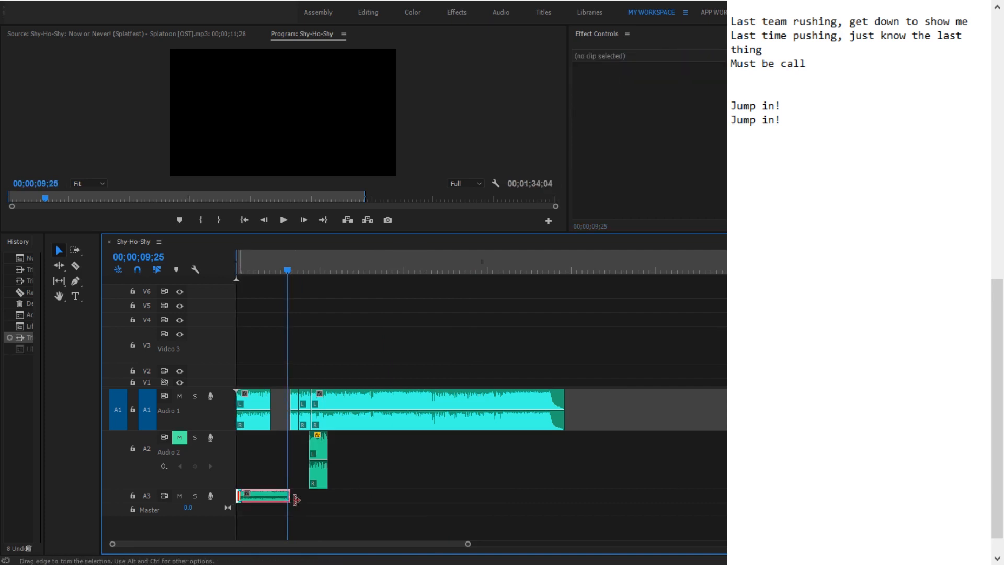
drag(289, 497, 563, 505)
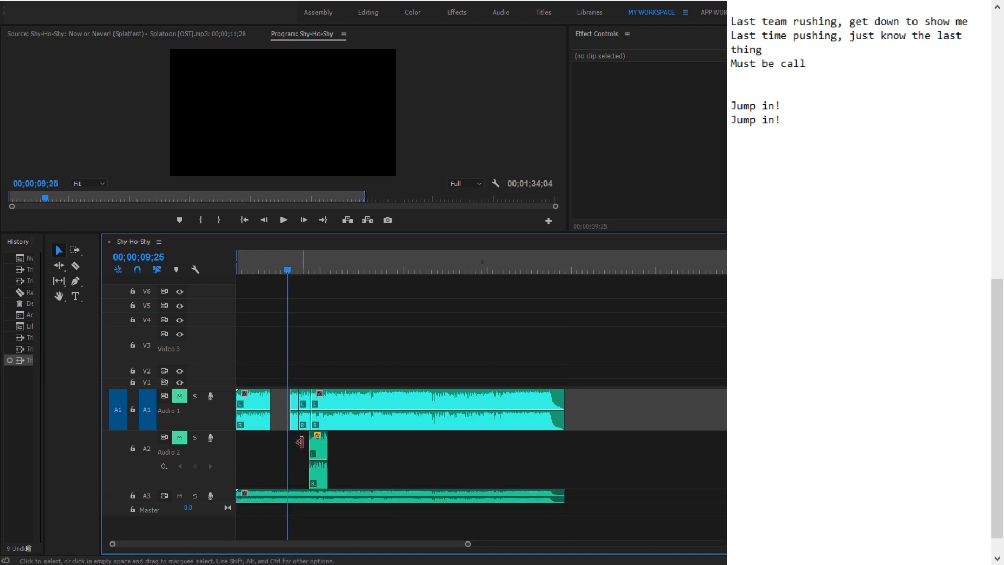
Find the Parametric Equalizer by searching "equalizer" and apply it to the full-length clip on A3
click(300, 499)
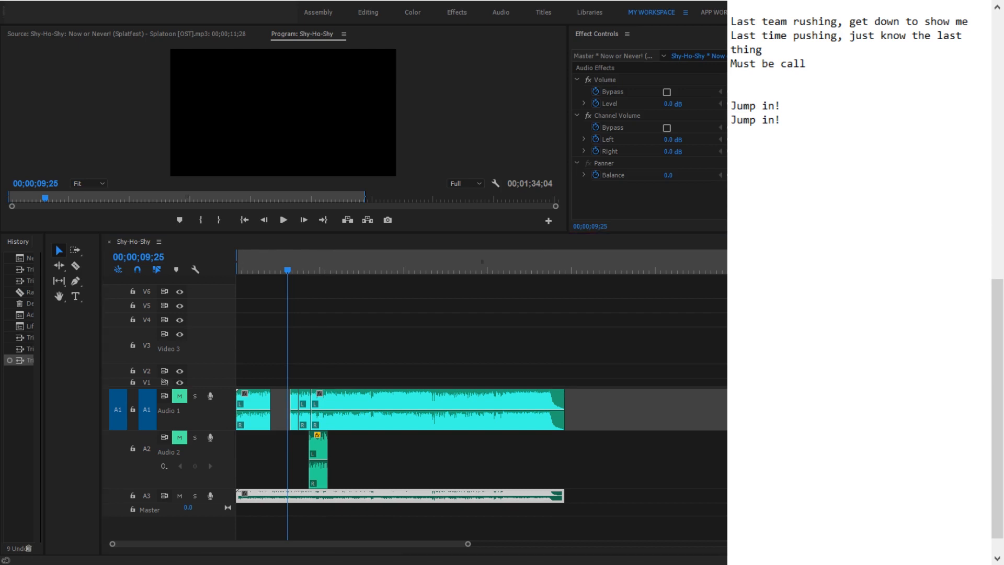
key(shift+7)
drag(495, 180, 538, 118)
click(544, 147)
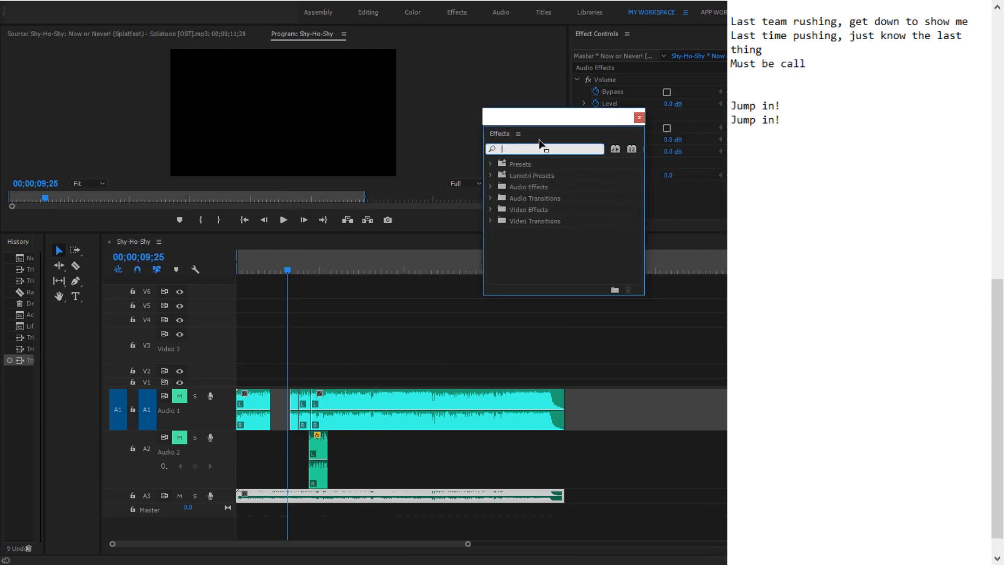
text(equalize)
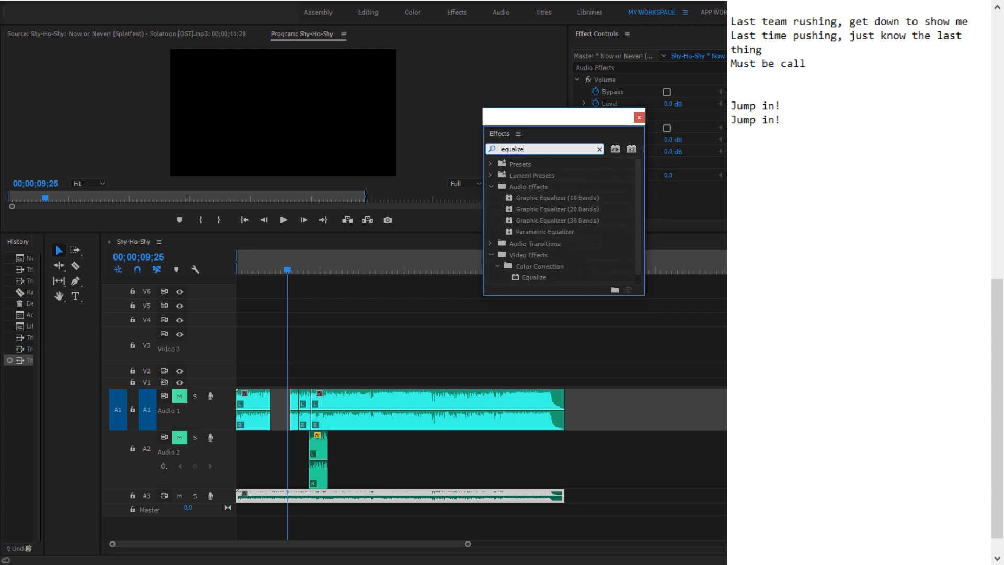
text(r)
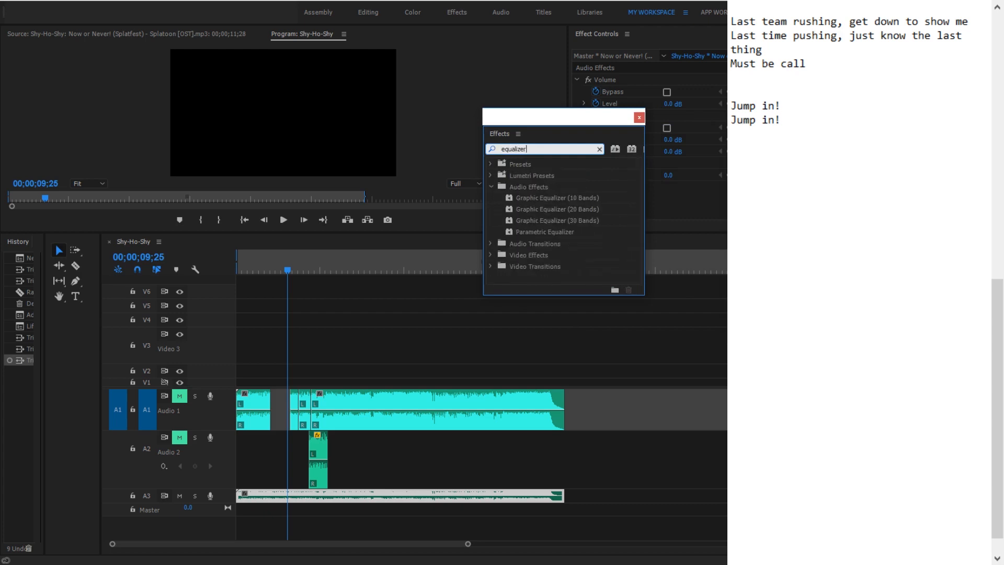
double_click(544, 234)
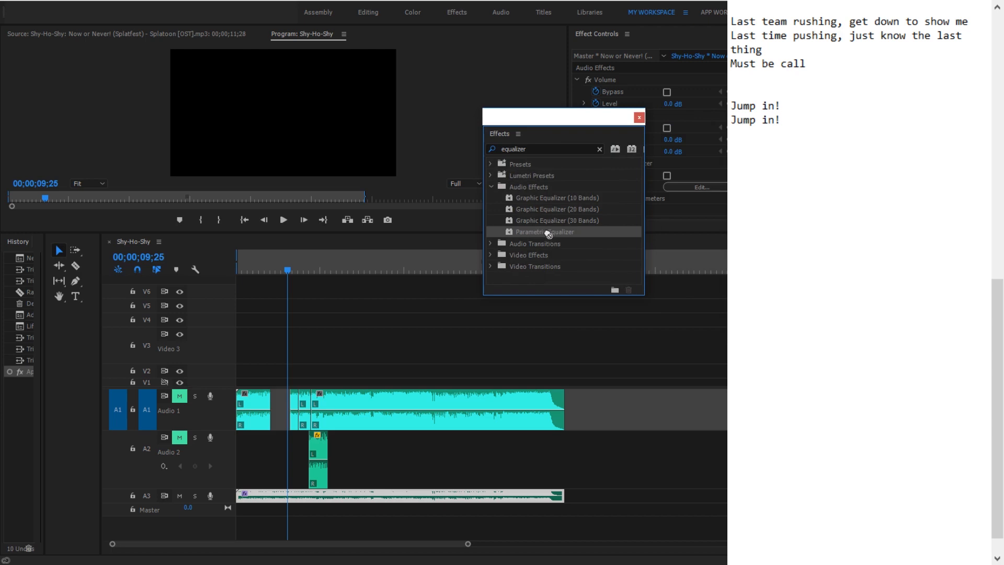
click(639, 117)
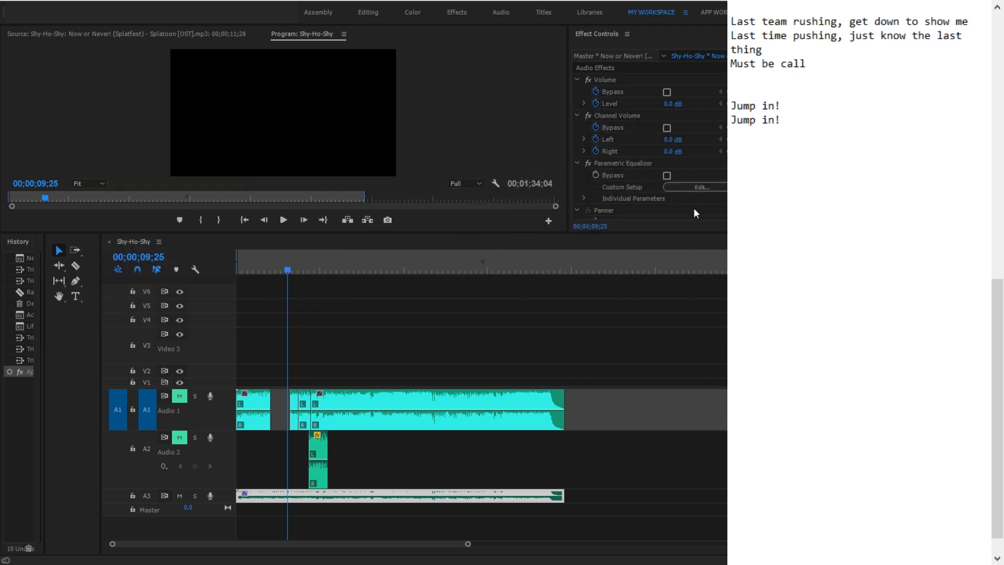
Open the Parametric Equalizer's custom setup, load the Vocal Enhancer preset and preview the song from 00;00;05;26
click(707, 191)
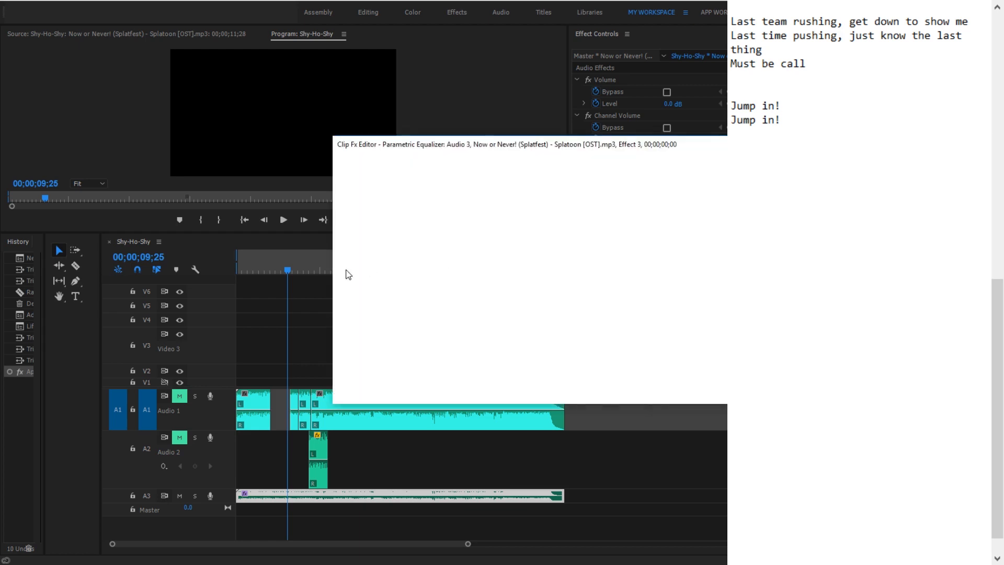
click(267, 270)
click(413, 163)
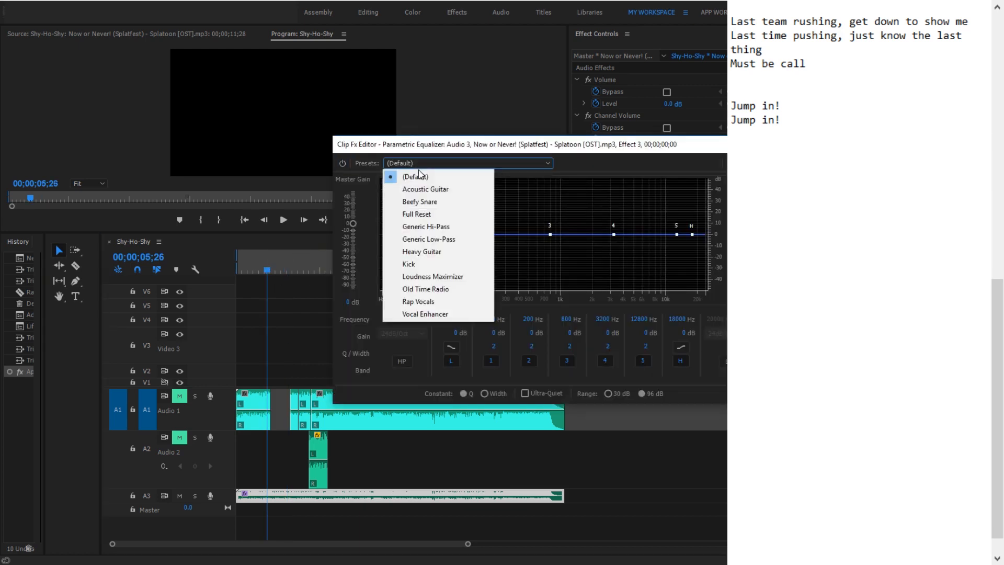
click(434, 314)
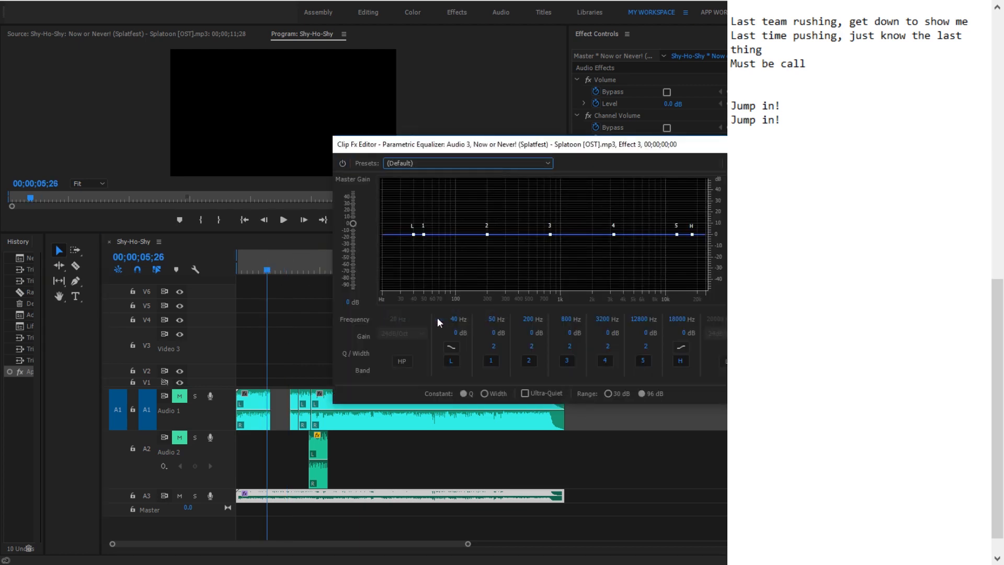
key(space)
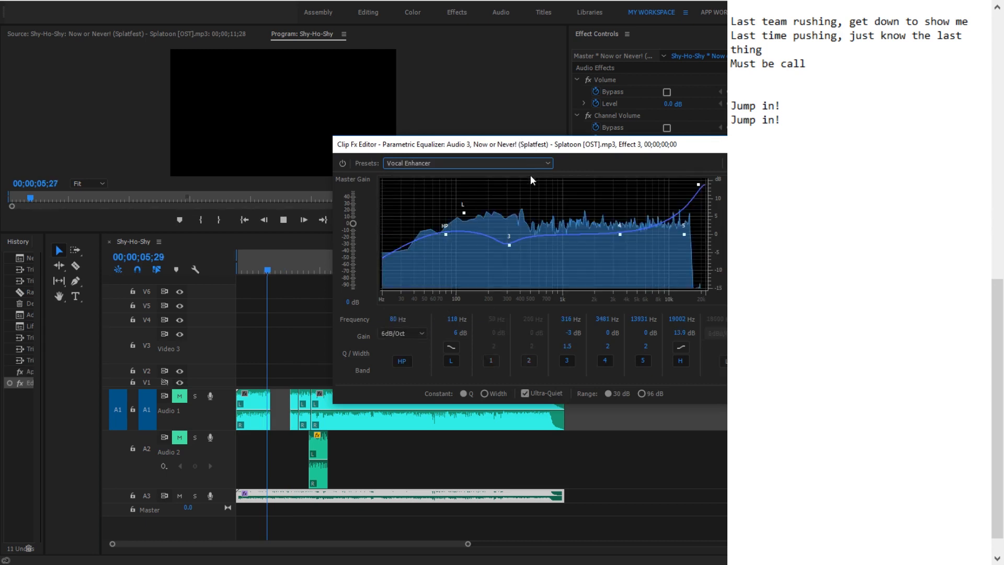
key(space)
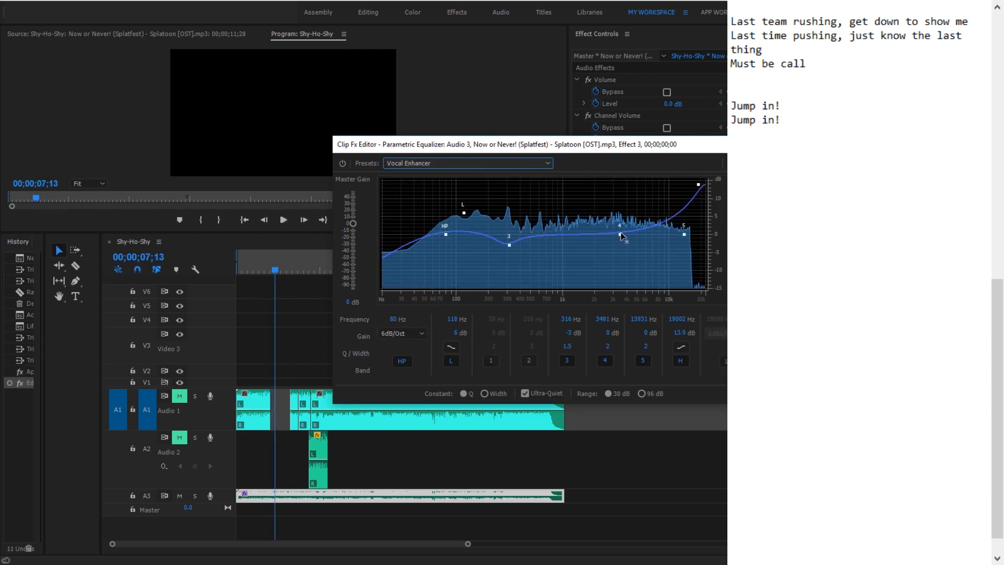
During playback, set equalizer band 4 to 6.2 dB at 3533 Hz, HP to 190 Hz, and band 3 to -7.4 dB at 355 Hz
drag(620, 235, 622, 216)
key(space)
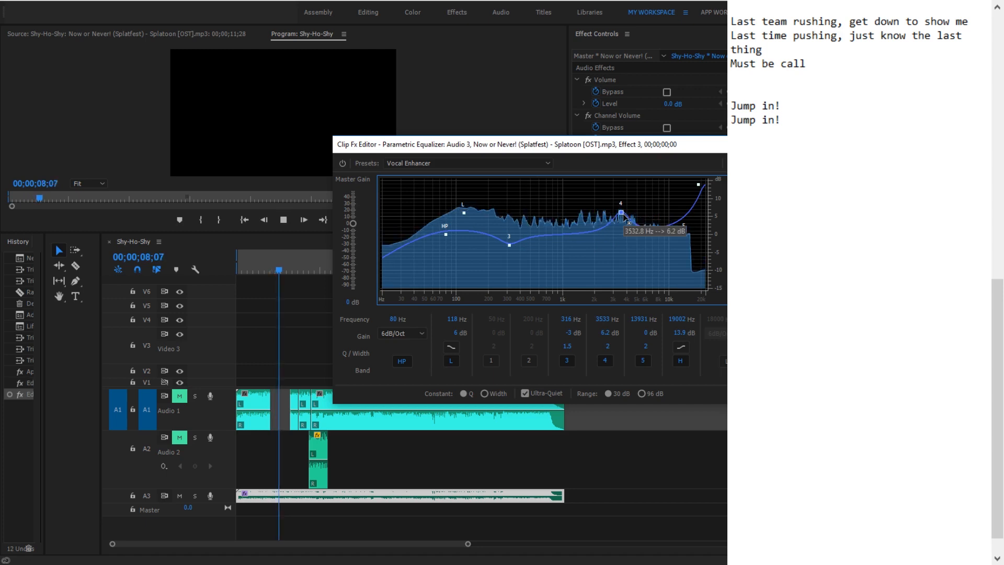
drag(446, 235, 517, 261)
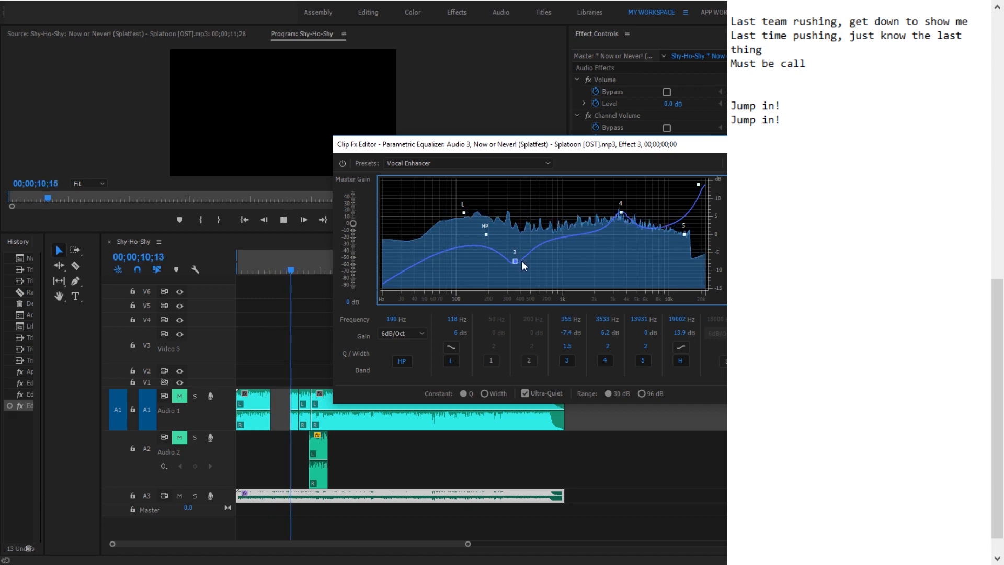
Set equalizer L to -0.6 dB/87 Hz, band 3 to -3.8 dB/448 Hz, band 5 to -0.9 dB/12683 Hz, and H to -4.9 dB/20992 Hz
drag(464, 213, 451, 236)
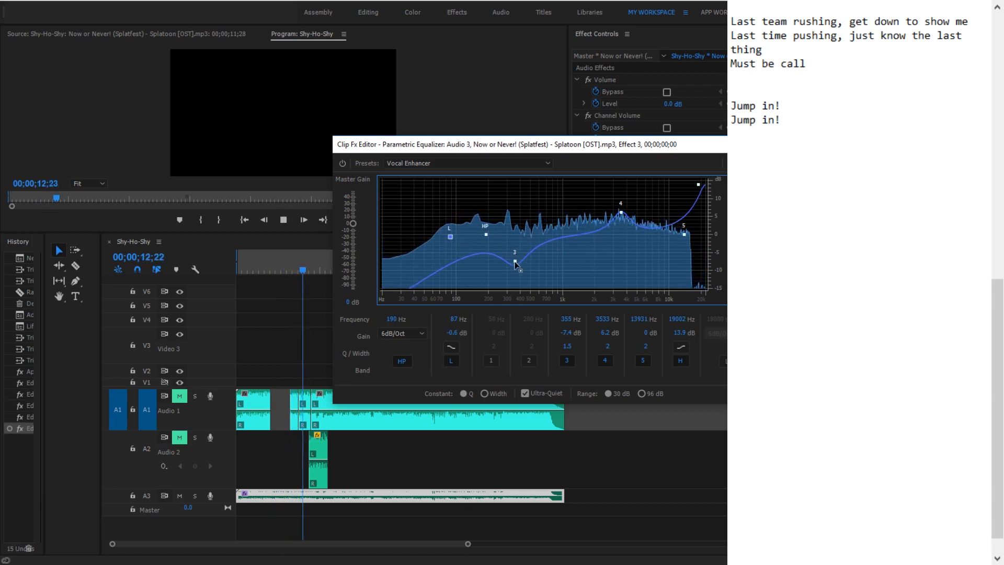
drag(515, 261, 523, 256)
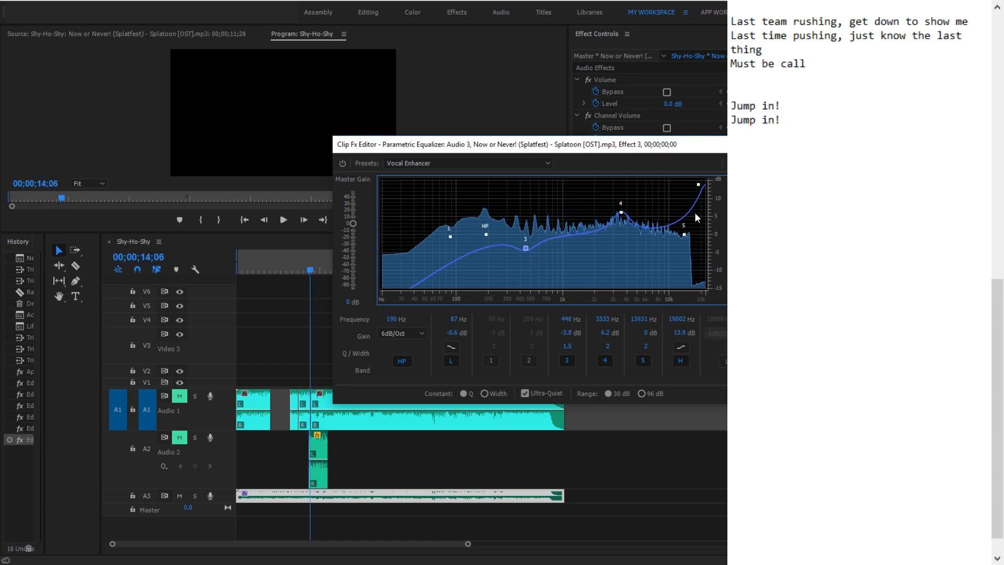
drag(699, 186, 679, 238)
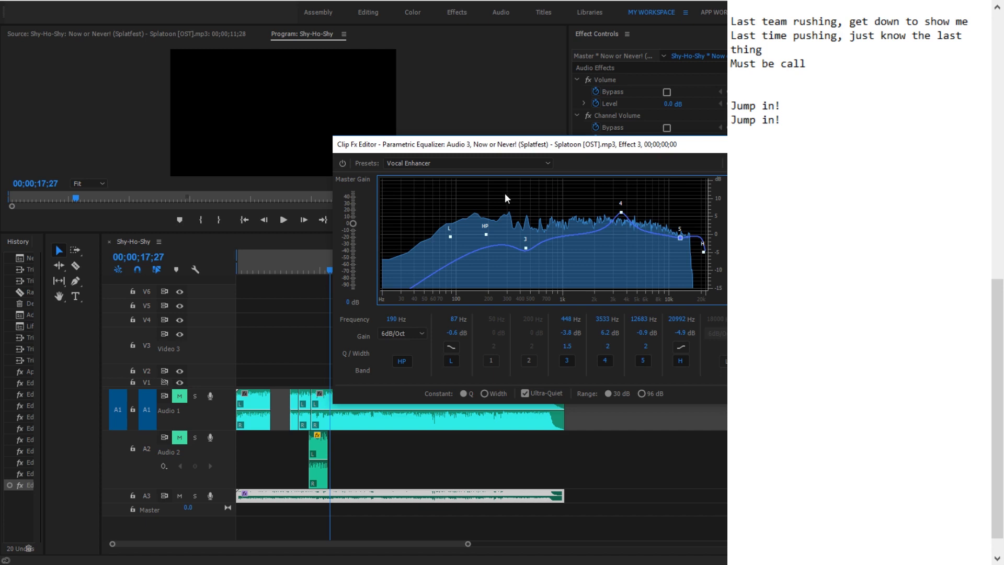
Preview the vocals while adjusting equalizer band 4 to 9 dB at 2108 Hz
key(space)
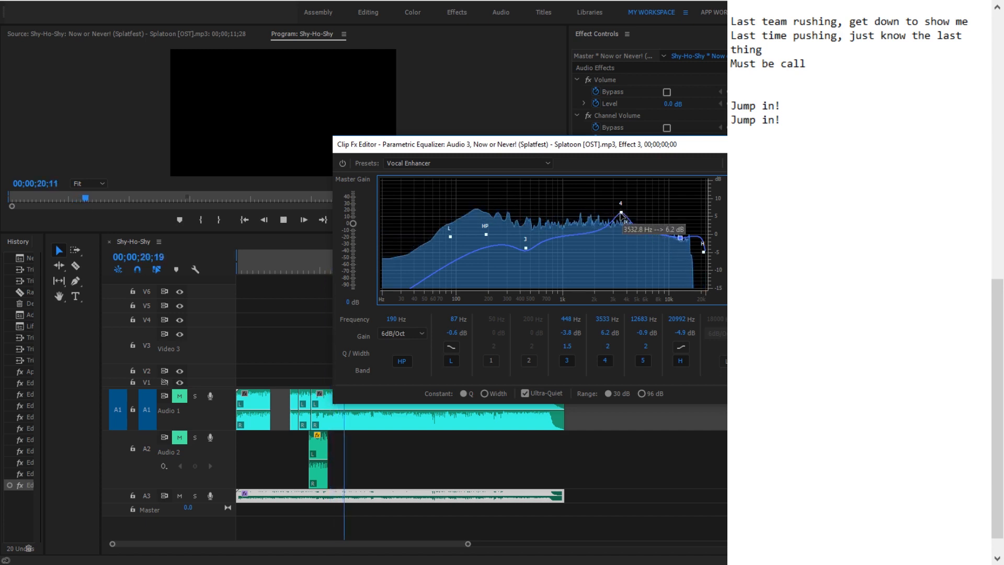
key(space)
drag(621, 212, 630, 196)
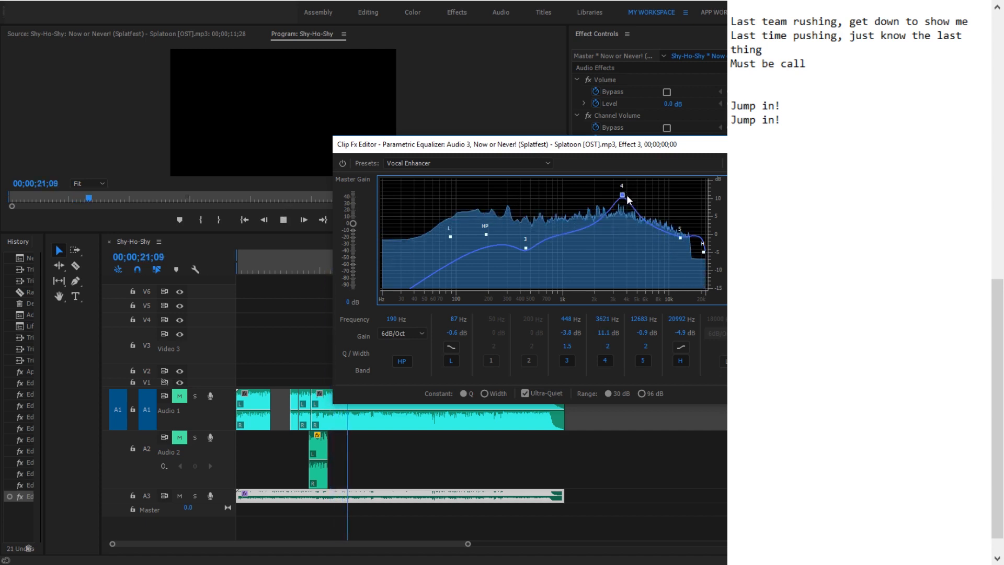
drag(624, 197, 599, 204)
key(space)
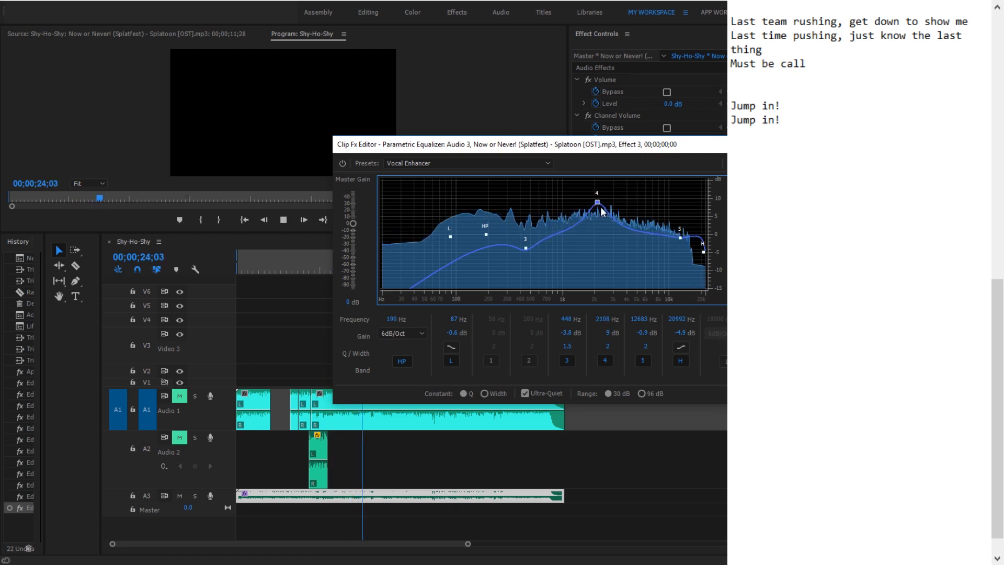
key(space)
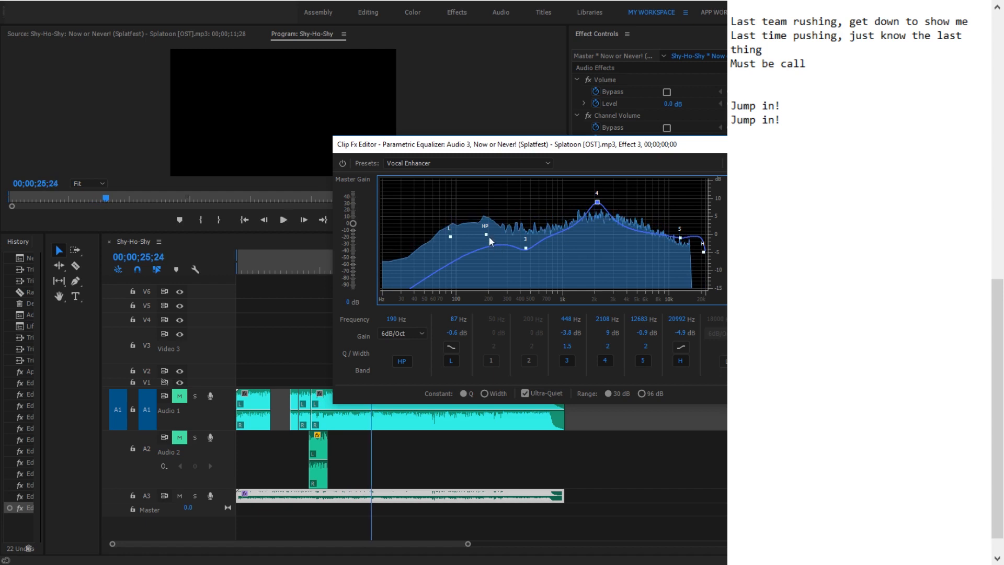
Continue the preview while adjusting equalizer band 3 to -5.4 dB at 454 Hz
drag(529, 250, 528, 267)
key(space)
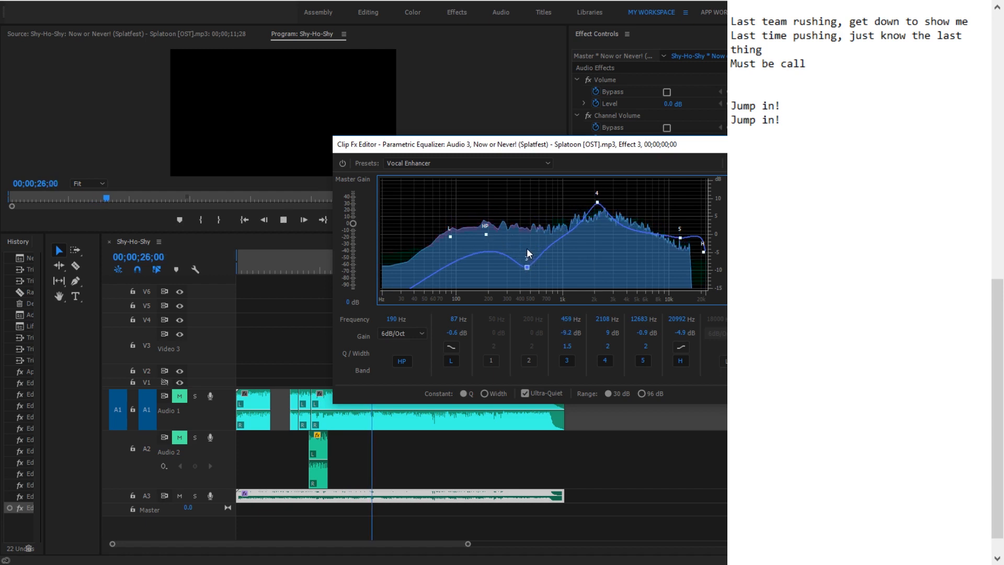
mouse_move(527, 268)
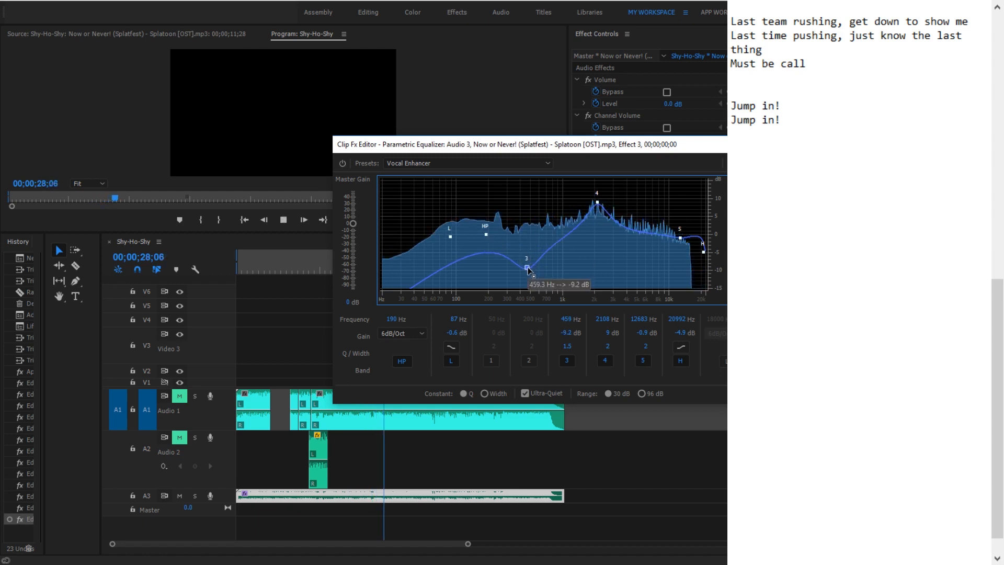
drag(527, 268, 526, 253)
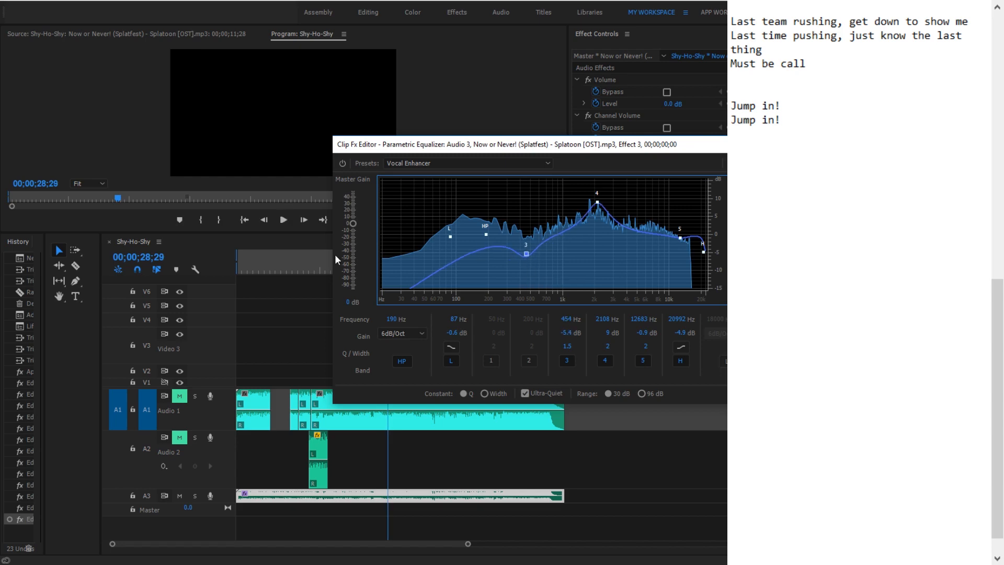
Set band 3 to -10.4 dB/972 Hz, band 4 to 12.2 dB/3048 Hz and H to -10.4 dB/7206 Hz, replay the phrase, and close the equalizer
key(space)
click(299, 272)
key(space)
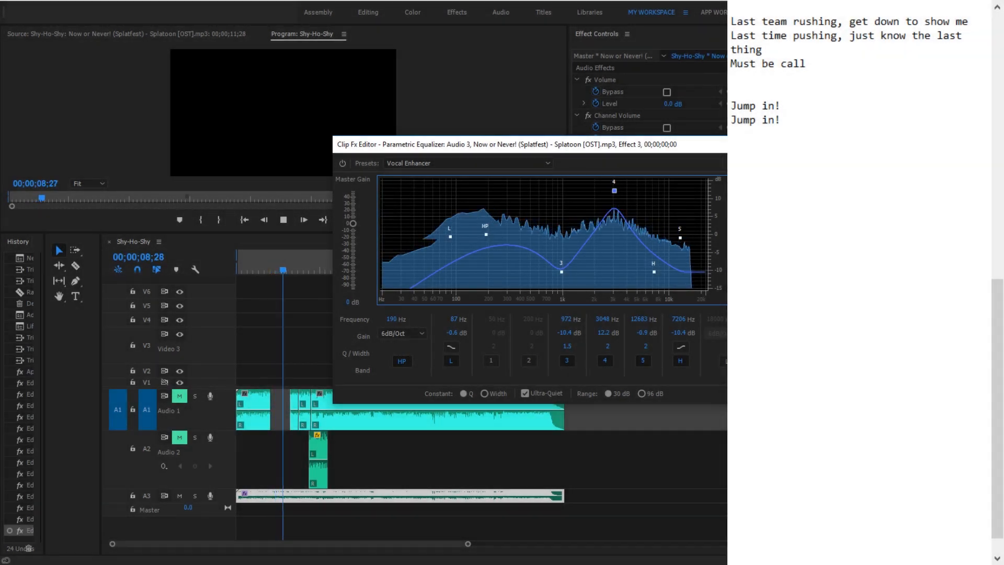
key(Escape)
key(space)
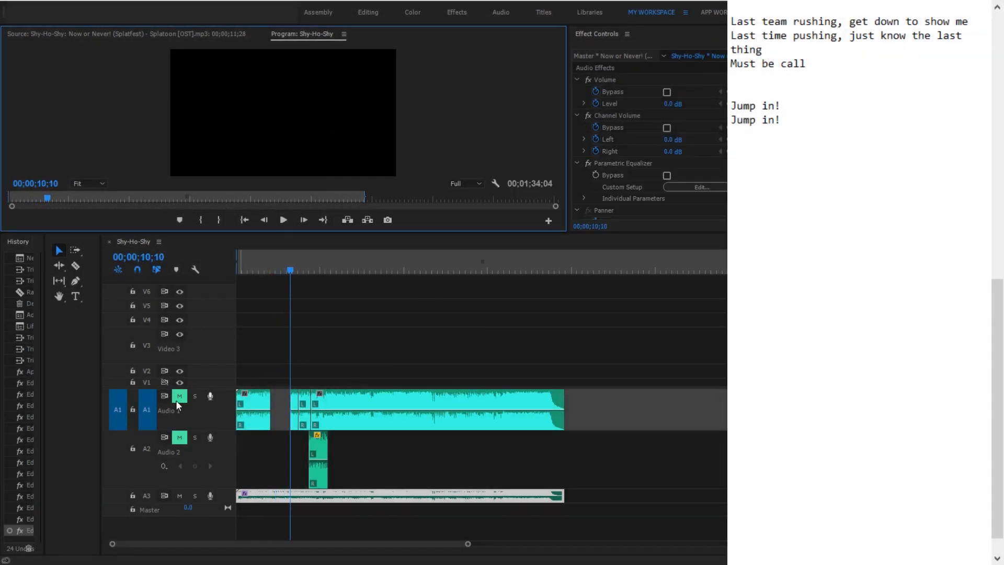
Mute audio tracks A1 and A2 so only the equalized copy plays, and save the project
click(179, 396)
click(179, 438)
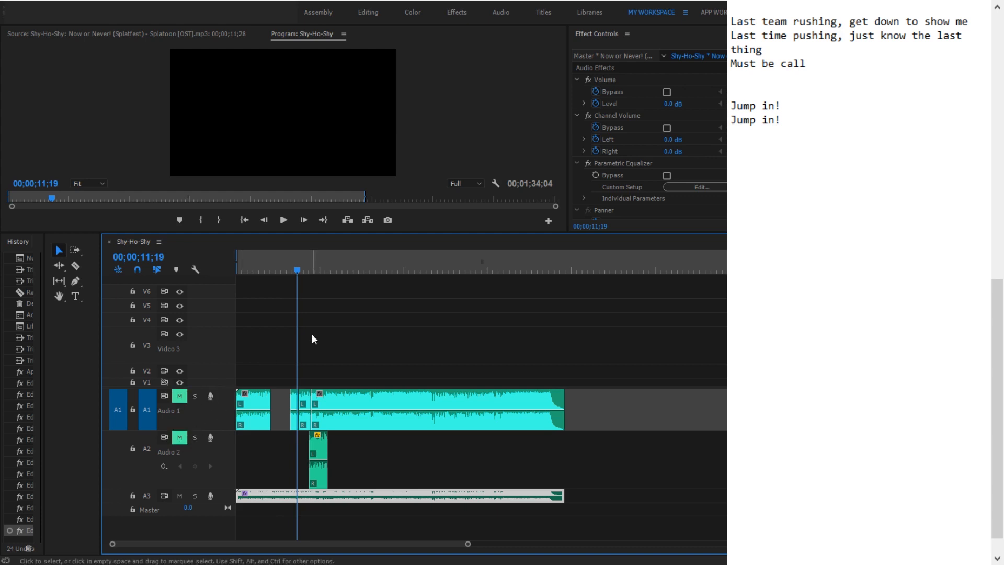
key(ctrl+s)
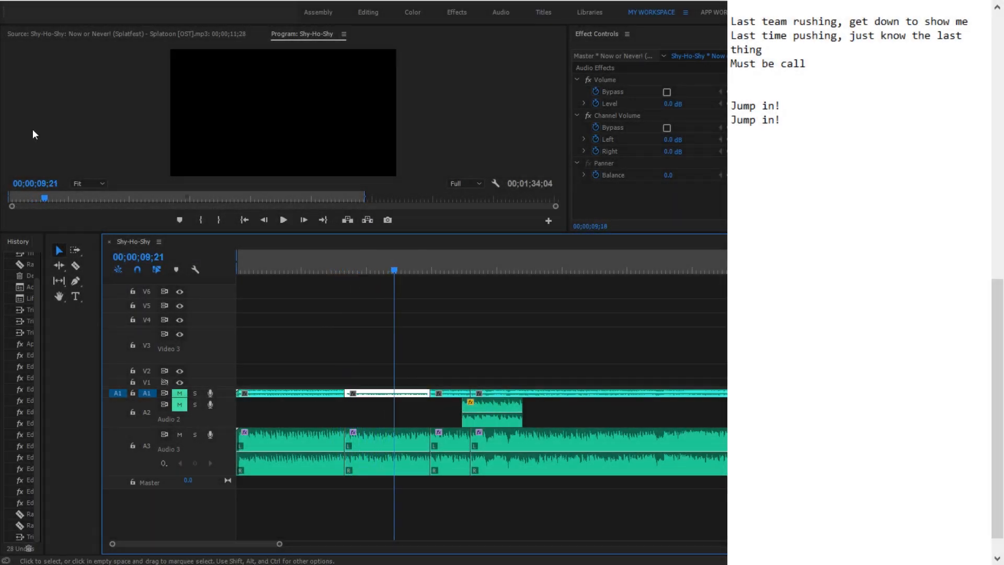
Replace "show me" with "solve it" in the first lyric line and replay the song from about 00;00;06;12
drag(924, 22, 974, 22)
text(solive it)
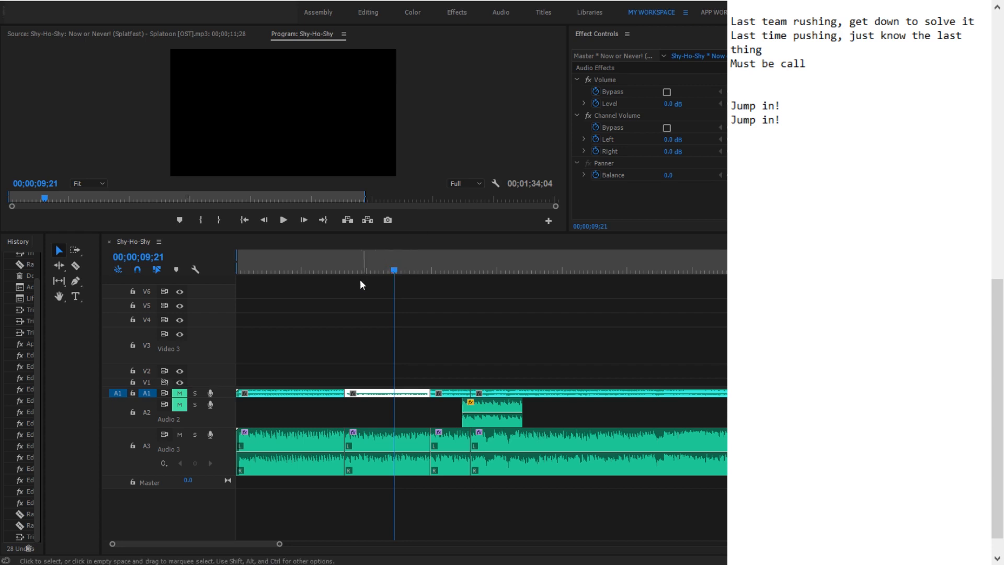
click(343, 270)
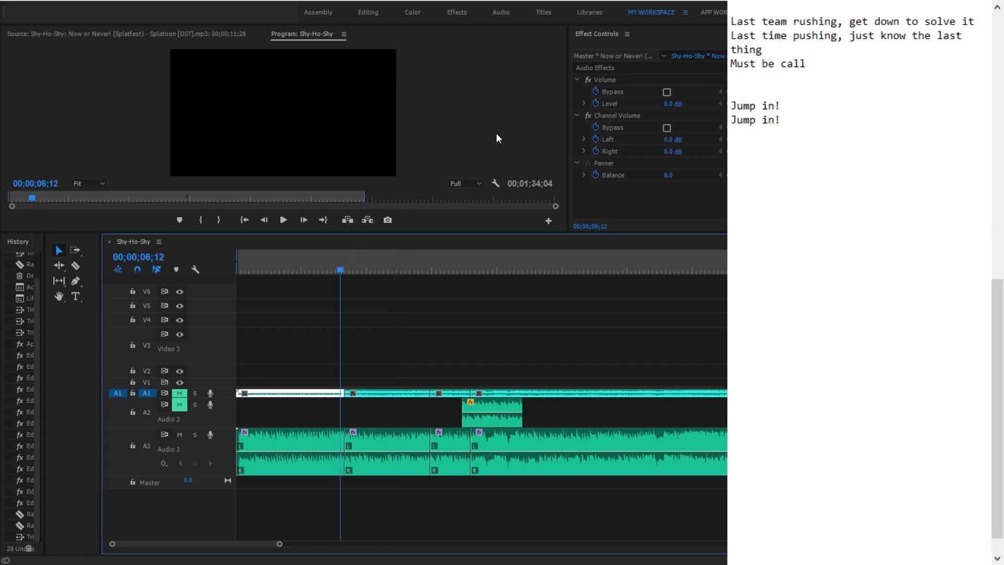
key(space)
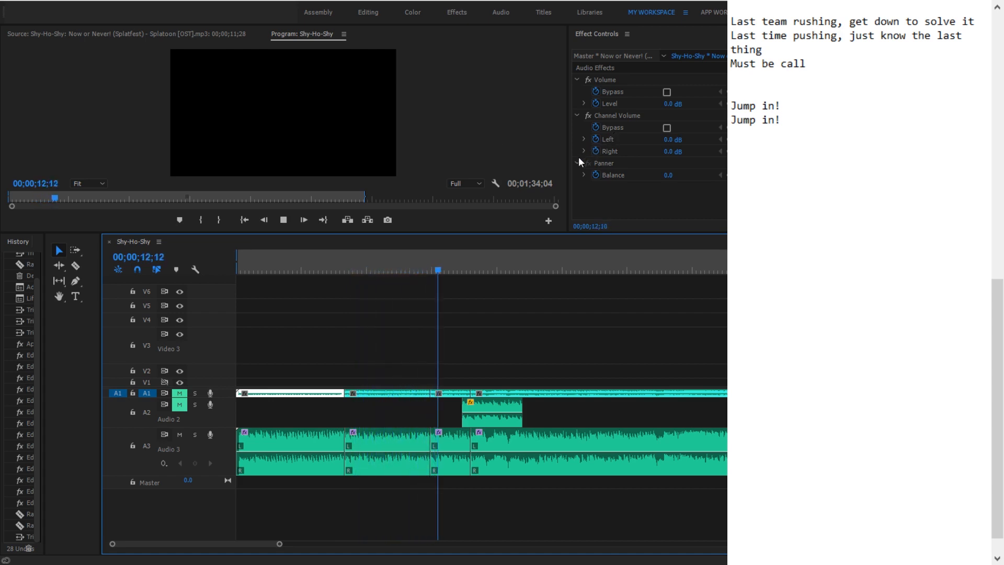
key(space)
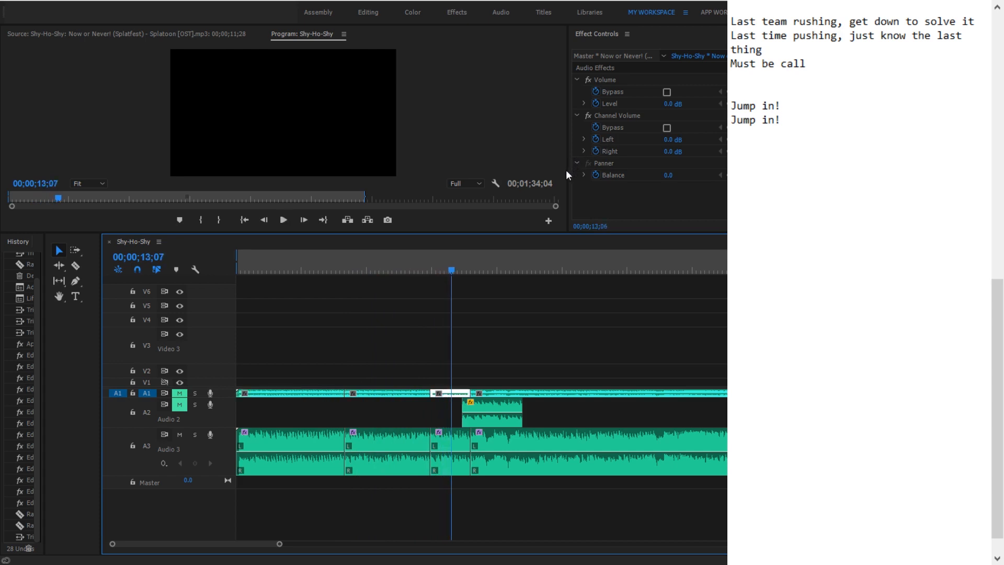
click(390, 257)
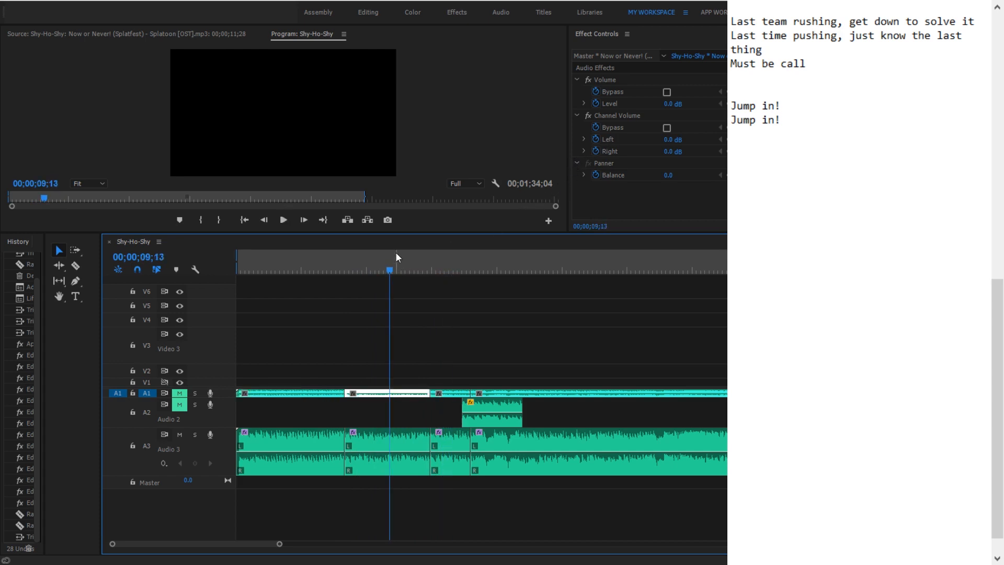
Review the first two lyric lines, comparing "get down to solve it" with "just know the last thing"
drag(767, 49, 731, 21)
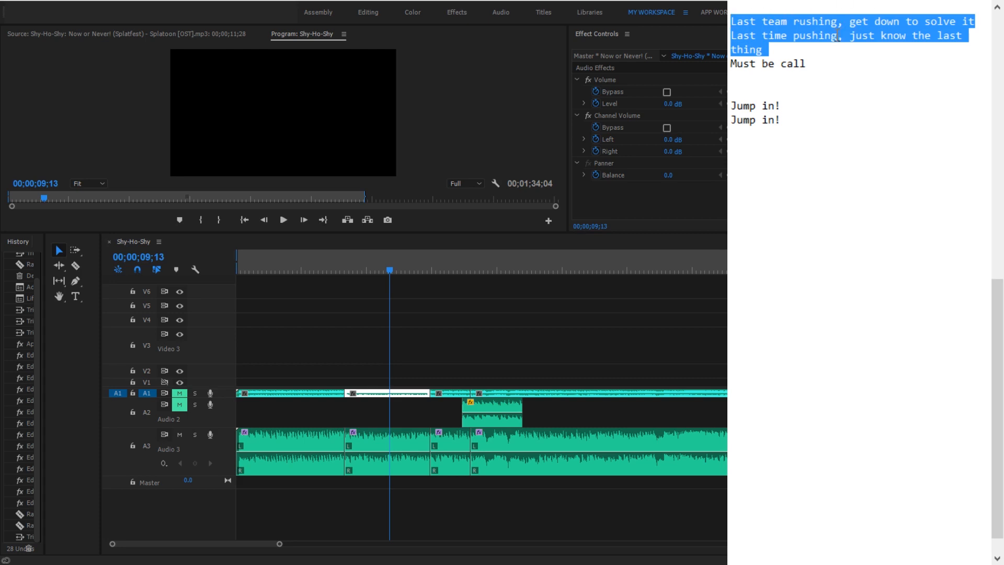
click(770, 49)
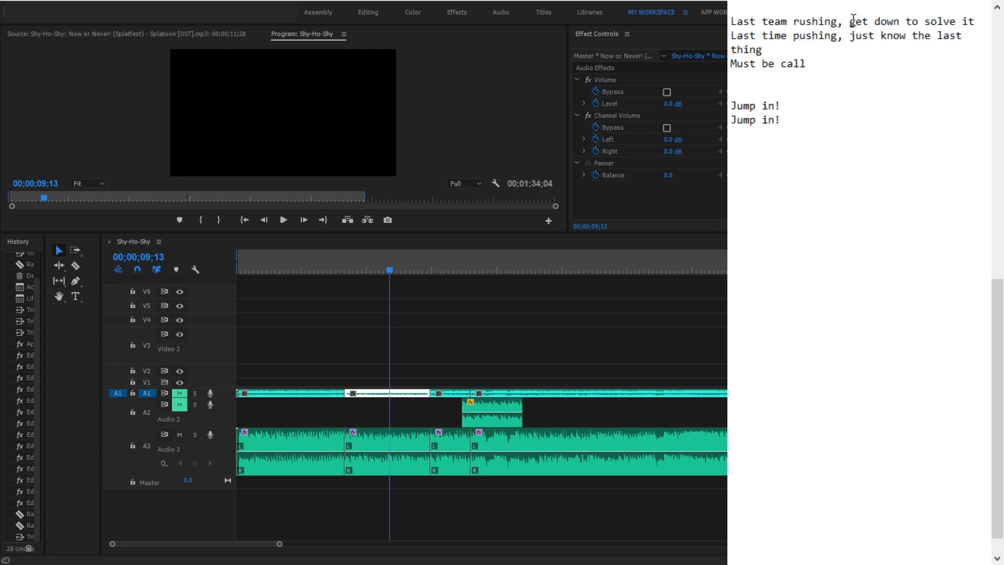
drag(855, 22, 997, 20)
drag(850, 35, 904, 52)
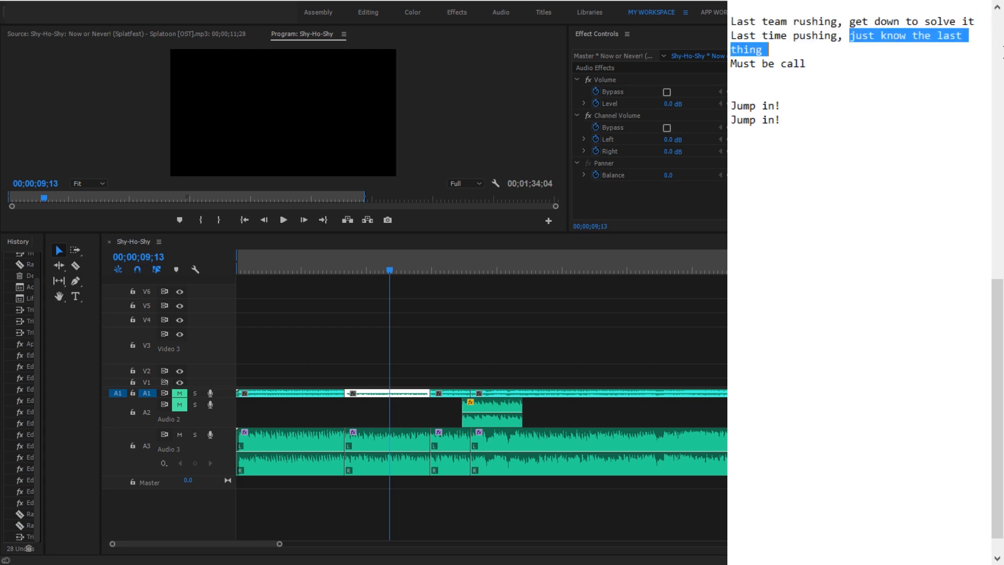
click(898, 64)
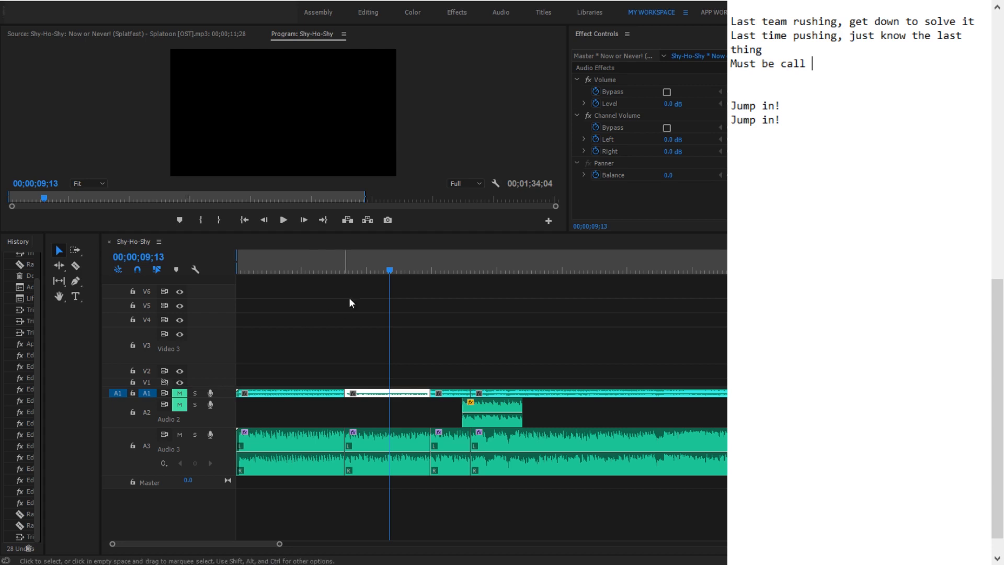
Replay the phrase starting near 00;00;12;00 and remove "call" from the third lyric line
drag(450, 260, 426, 260)
key(space)
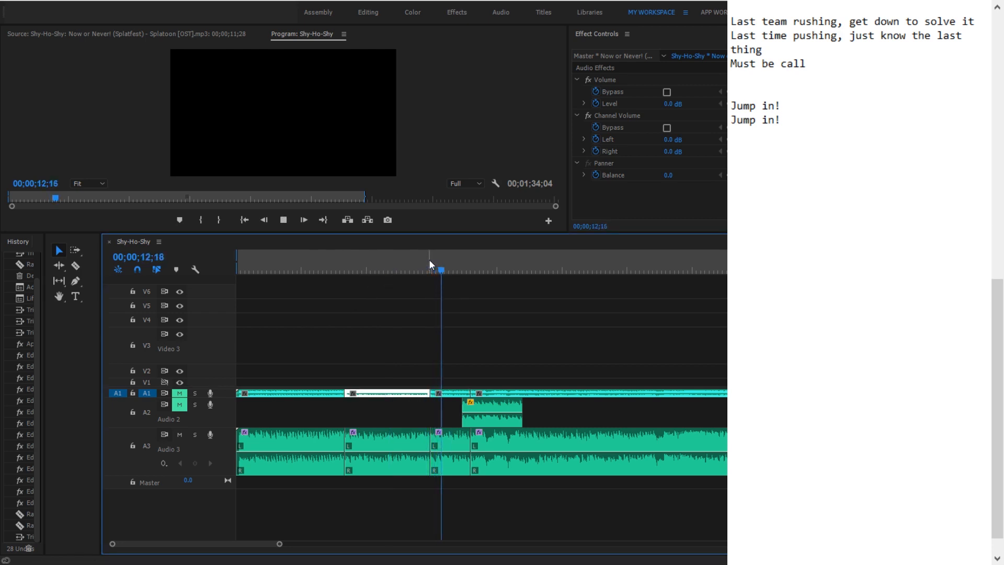
key(space)
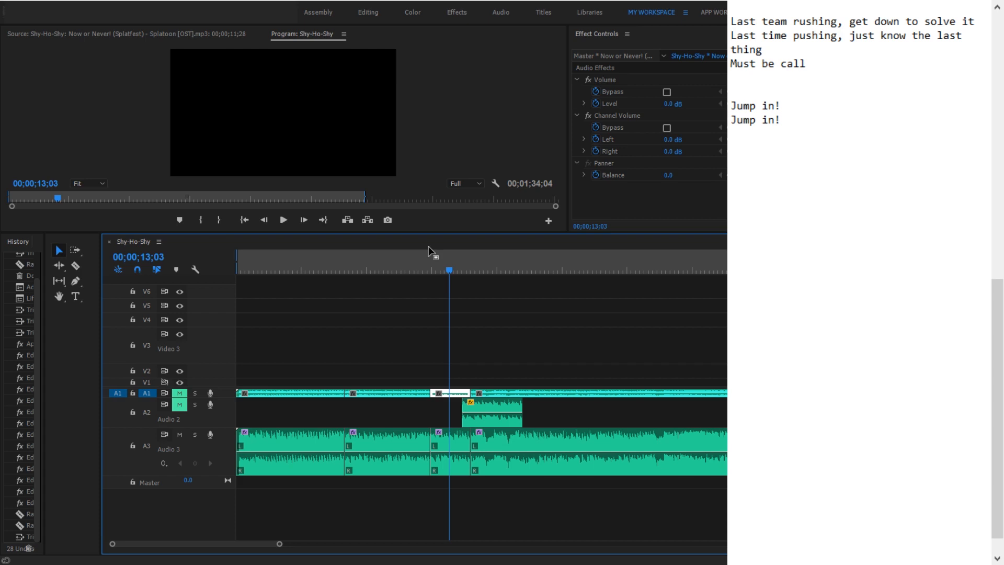
click(431, 261)
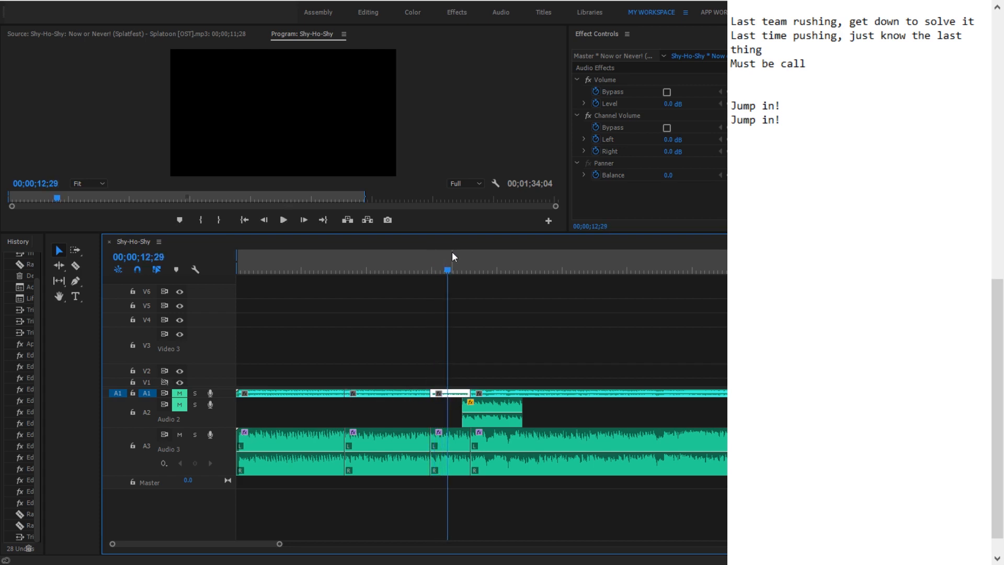
click(432, 269)
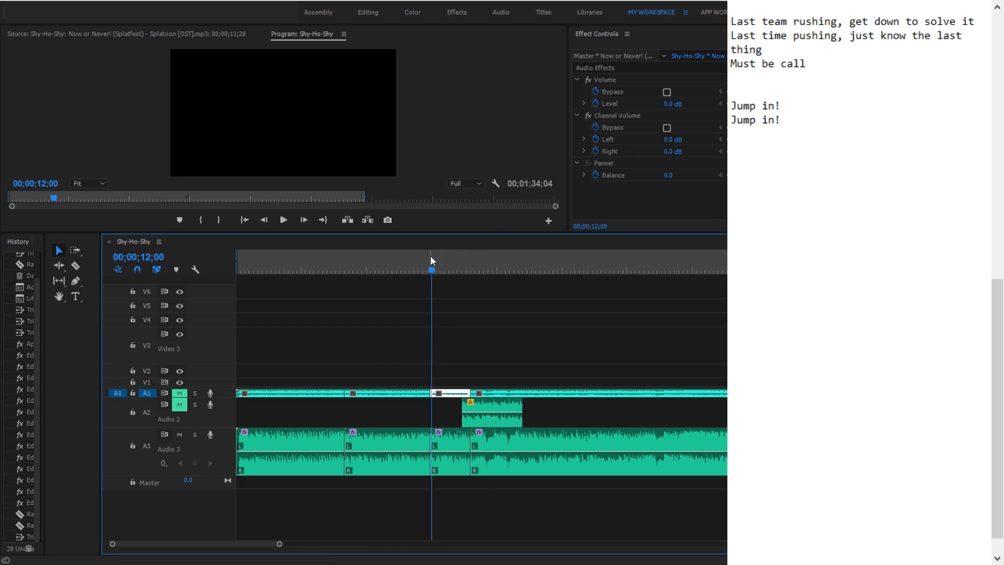
double_click(797, 64)
key(BackSpace)
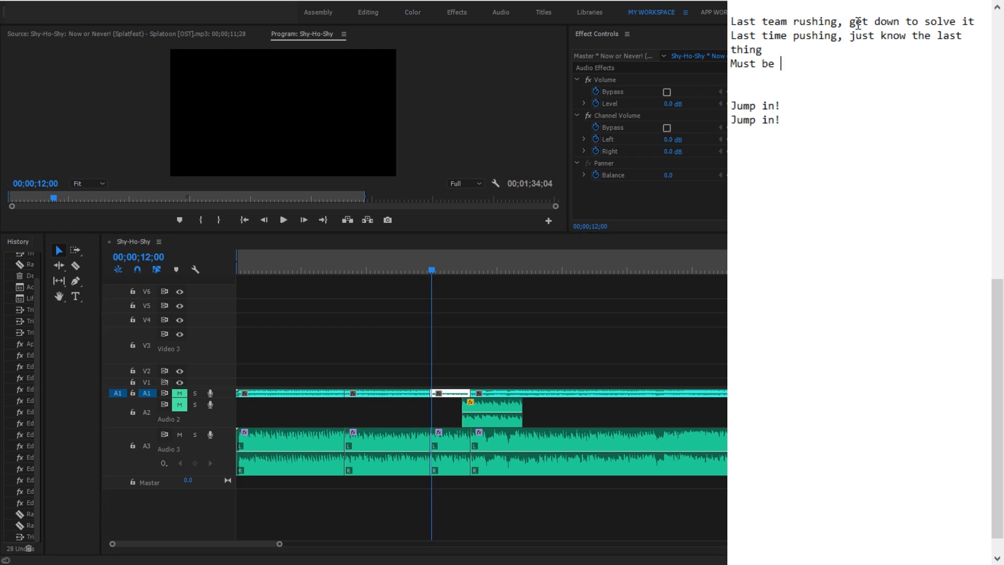
Replay the phrase from 00;00;12;00 and change the third lyric line to "Must become your"
click(432, 269)
key(space)
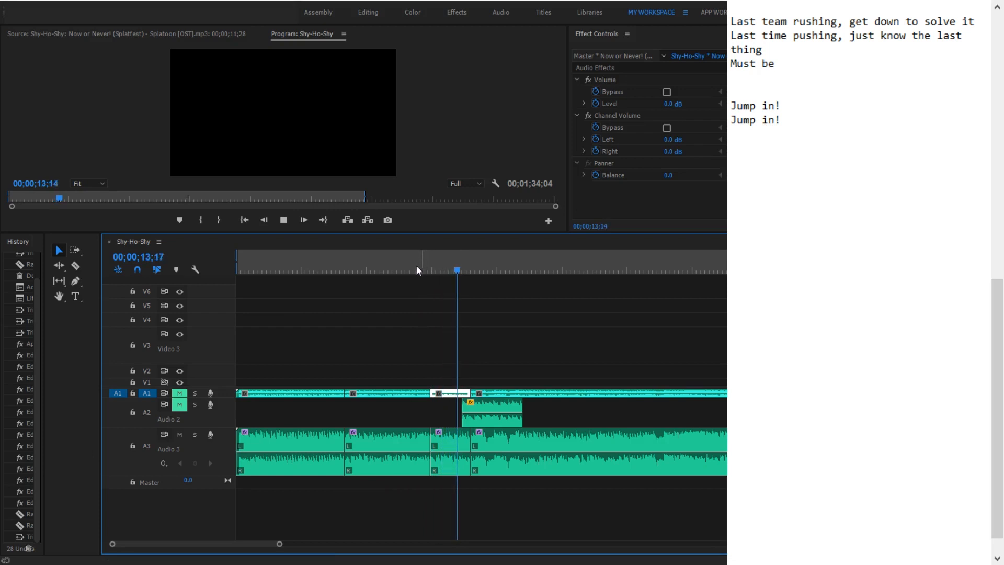
click(415, 266)
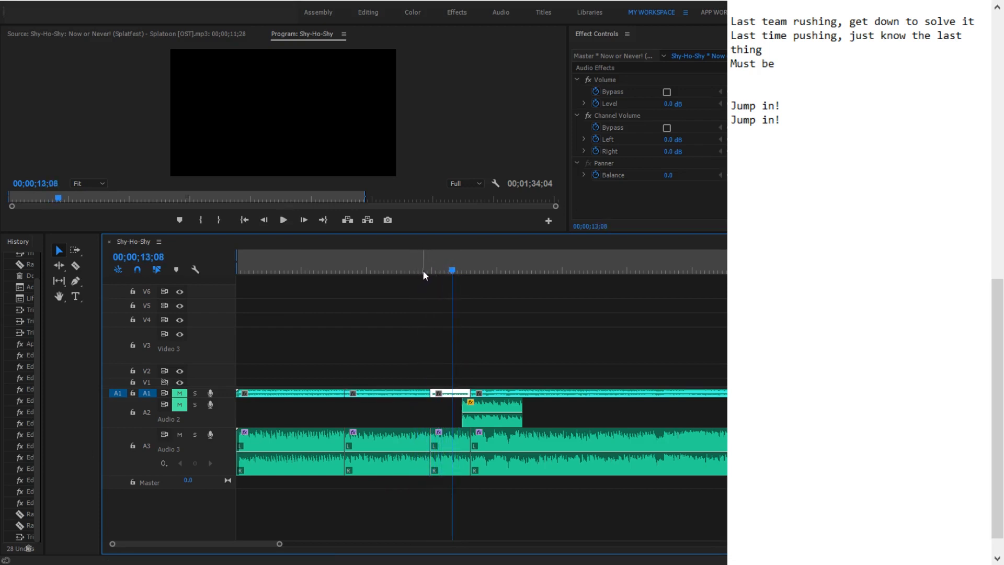
click(883, 62)
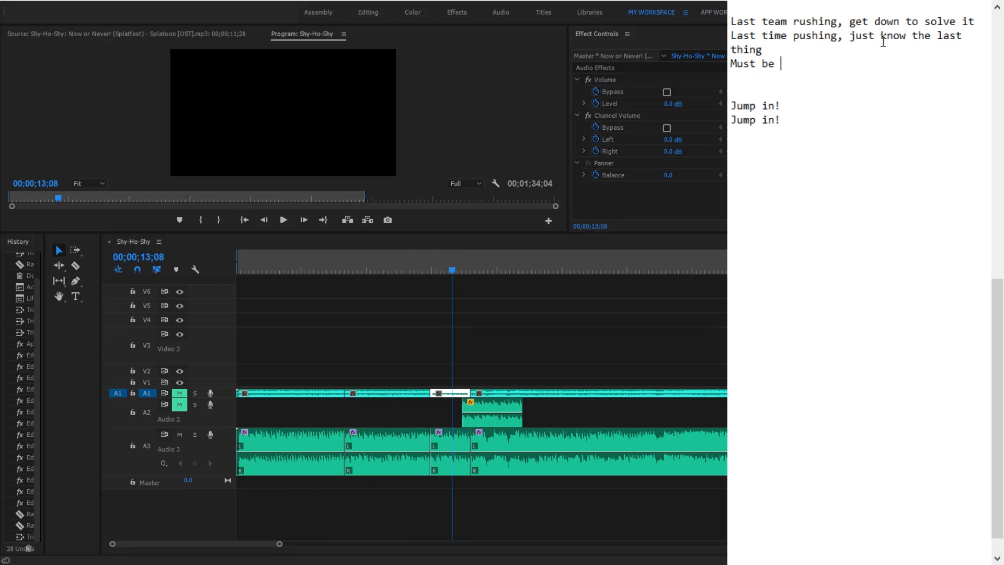
key(BackSpace)
text(come your)
Listen to the short phrase again, including in the source clip, and add "love" after "Must become your"
drag(279, 544, 237, 552)
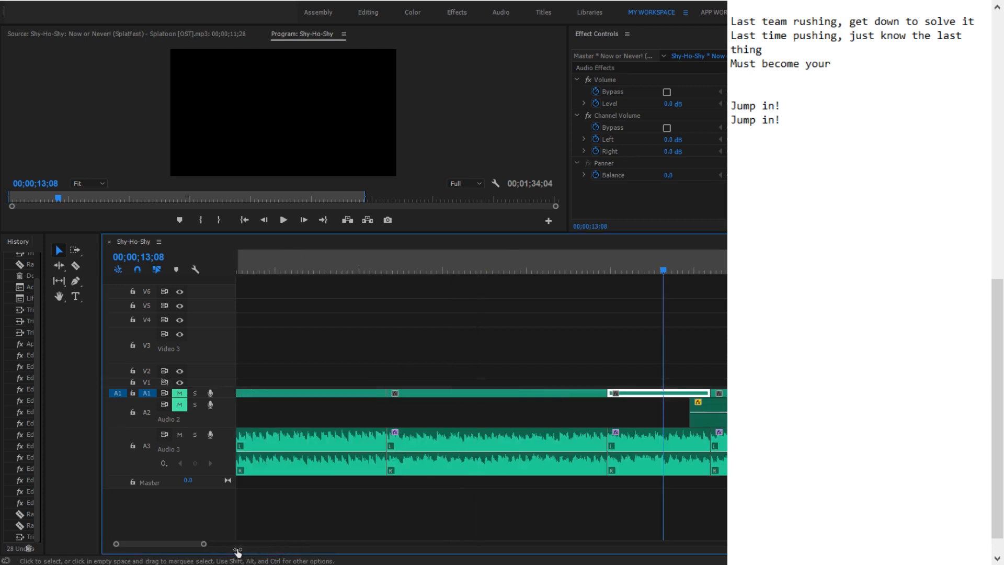
key(space)
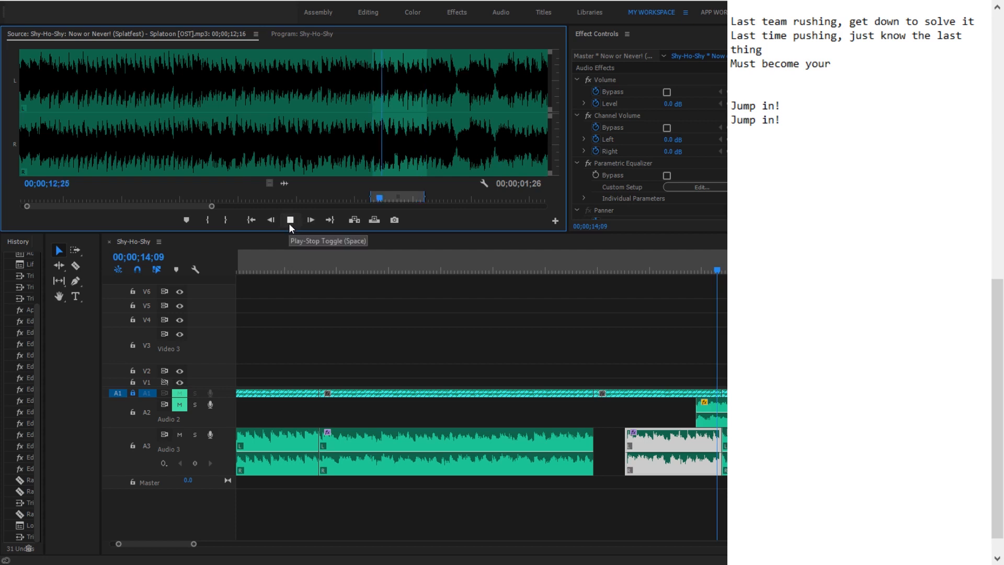
click(289, 221)
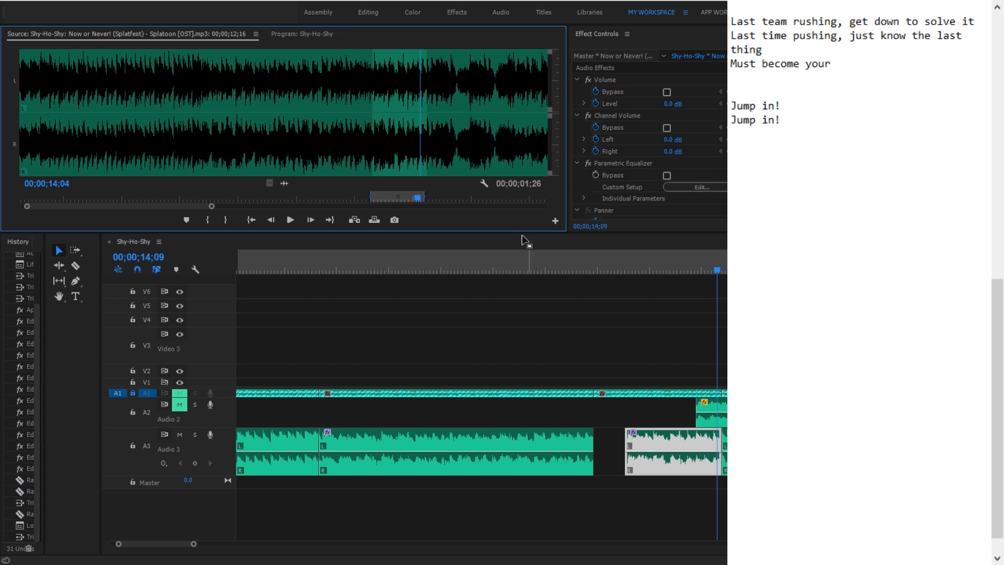
click(291, 220)
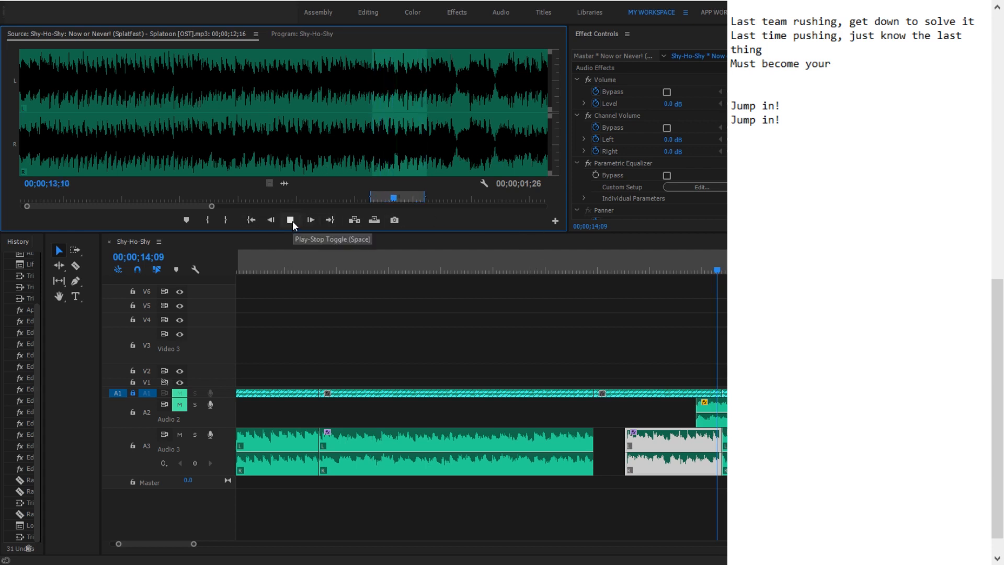
click(293, 221)
click(928, 64)
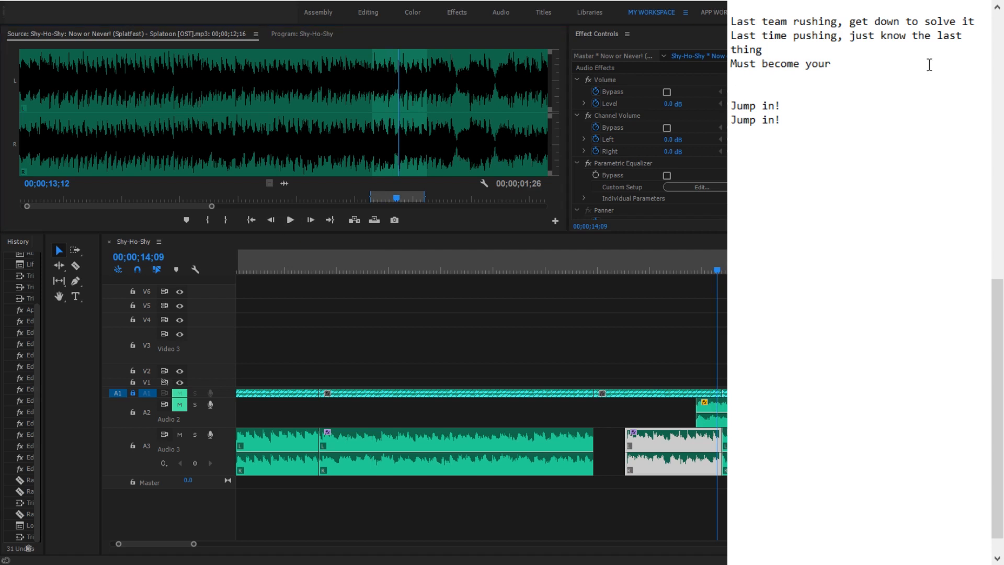
text(love)
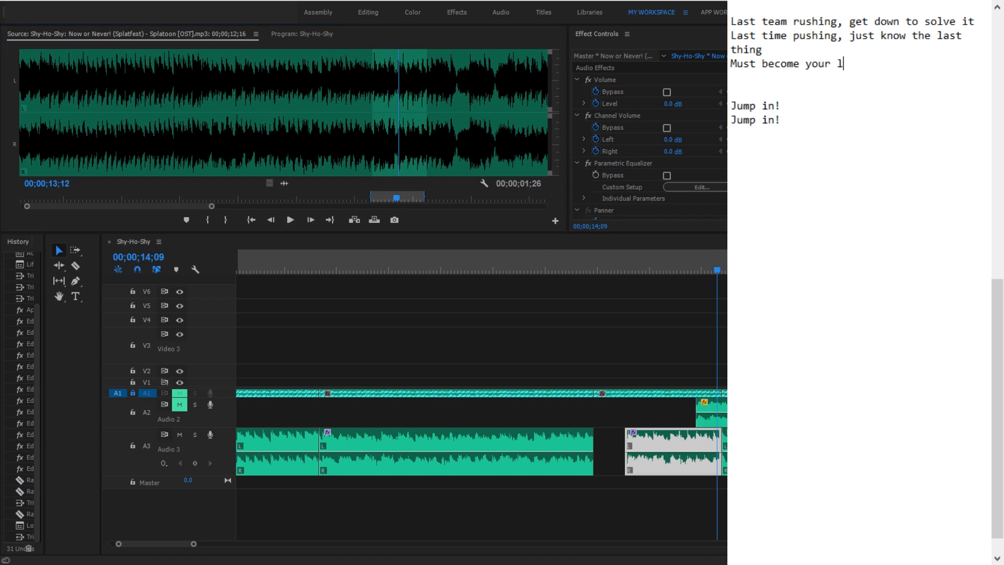
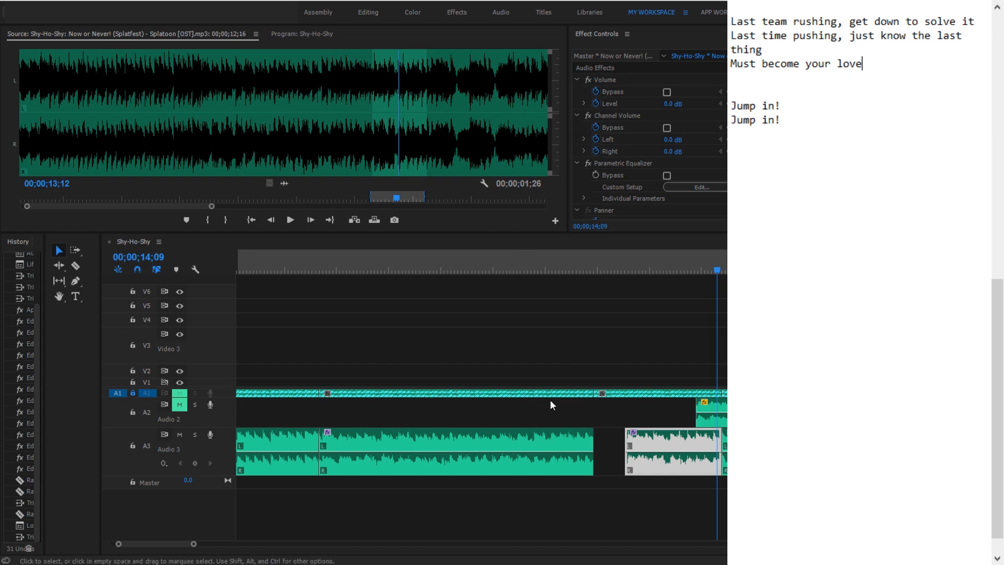
Replay the phrase from about 00;00;12;23 and append ", don't be shocking" to the third lyric line
click(638, 265)
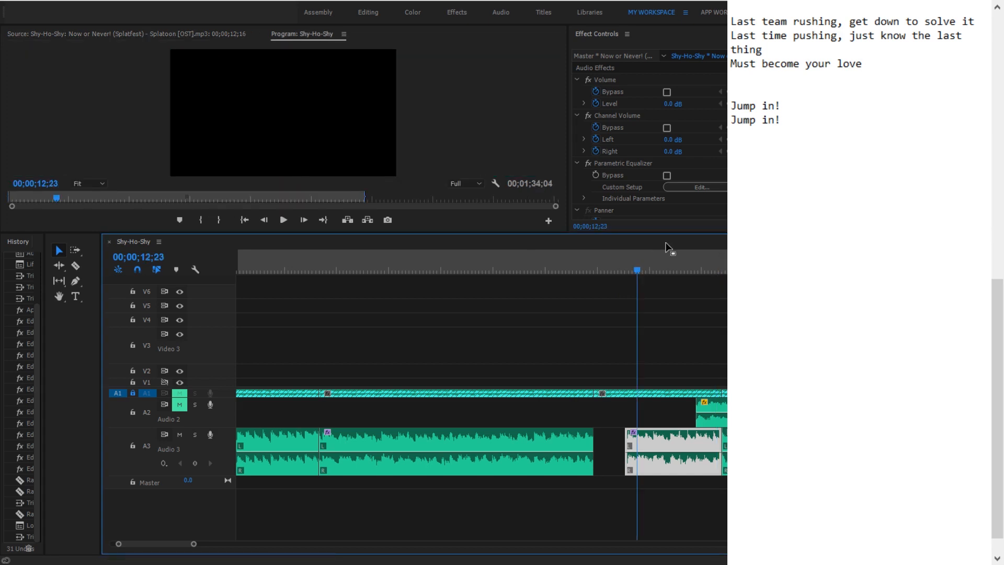
key(space)
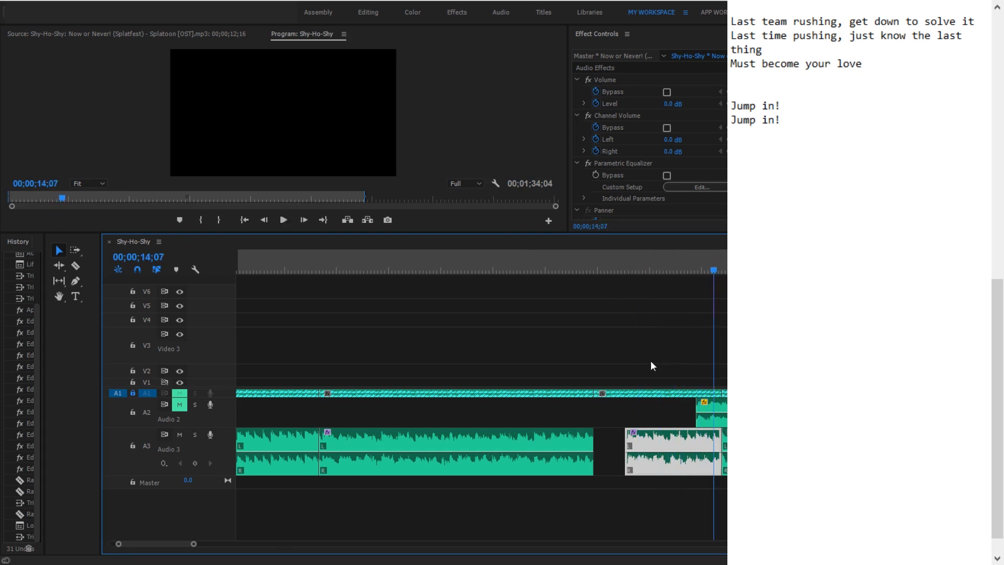
click(634, 263)
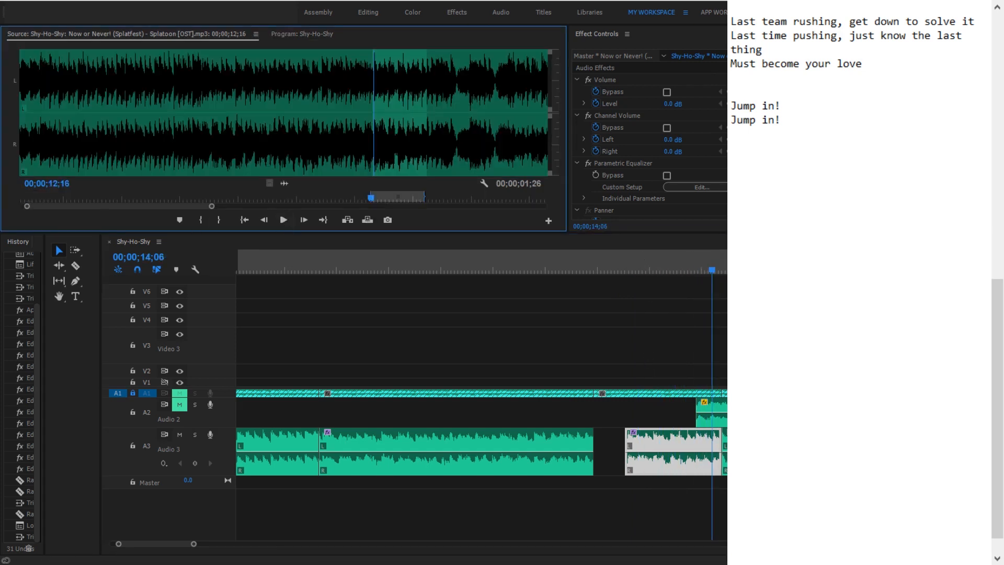
click(955, 62)
text(, don't )
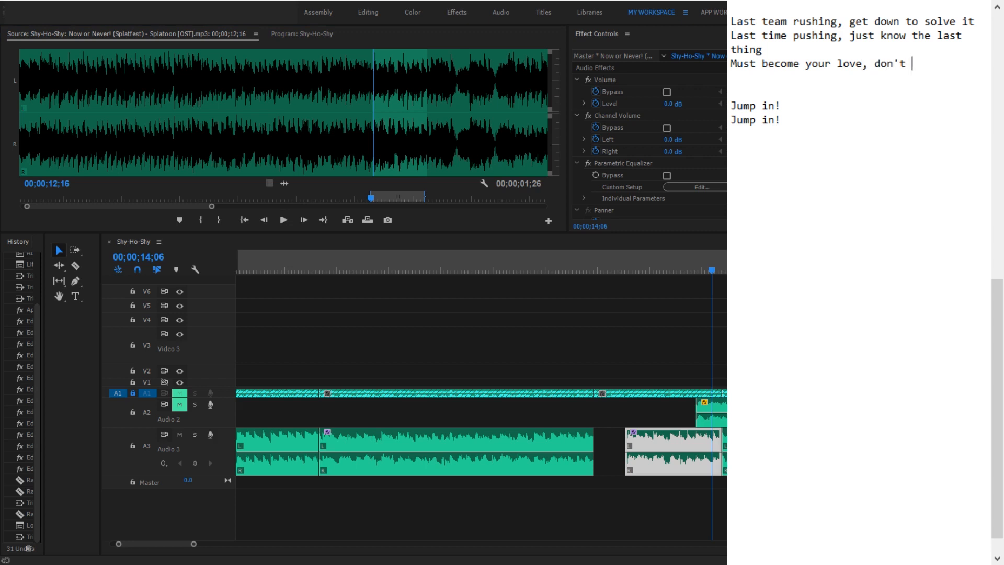
text(be shocking)
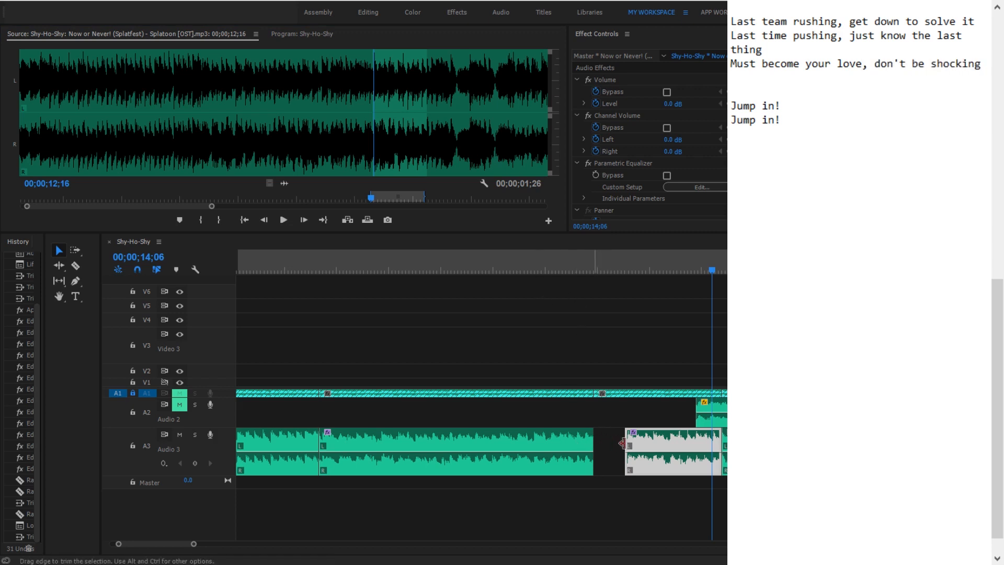
Extend the Audio 3 clip before the gap to meet the selected clip, and replay the phrase from 00;00;11;03
drag(593, 447, 623, 320)
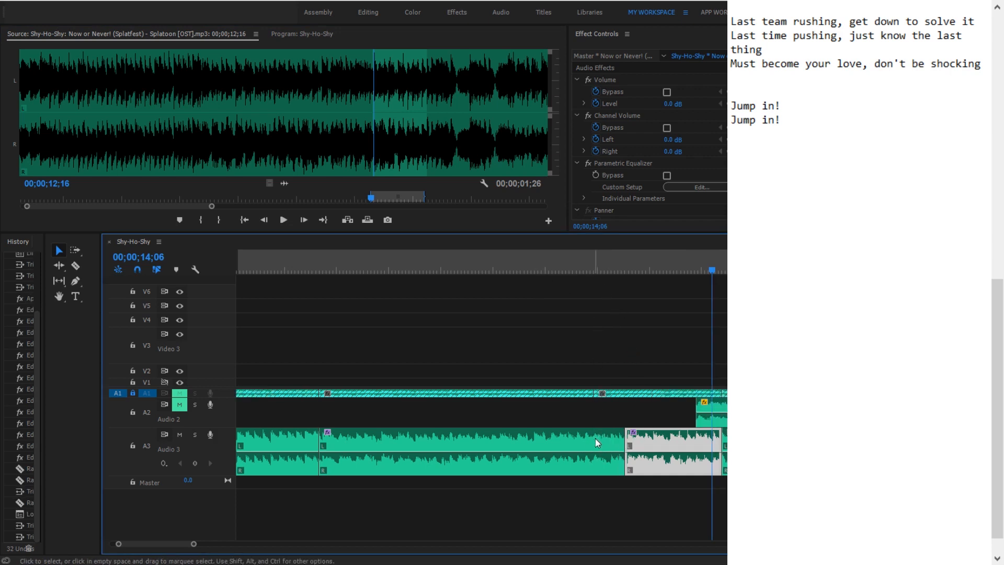
click(538, 267)
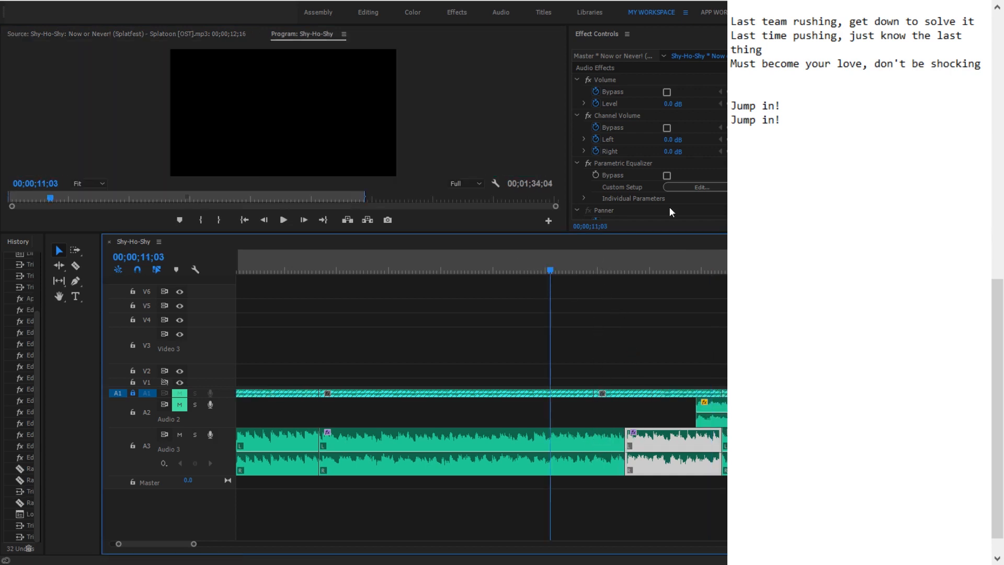
key(space)
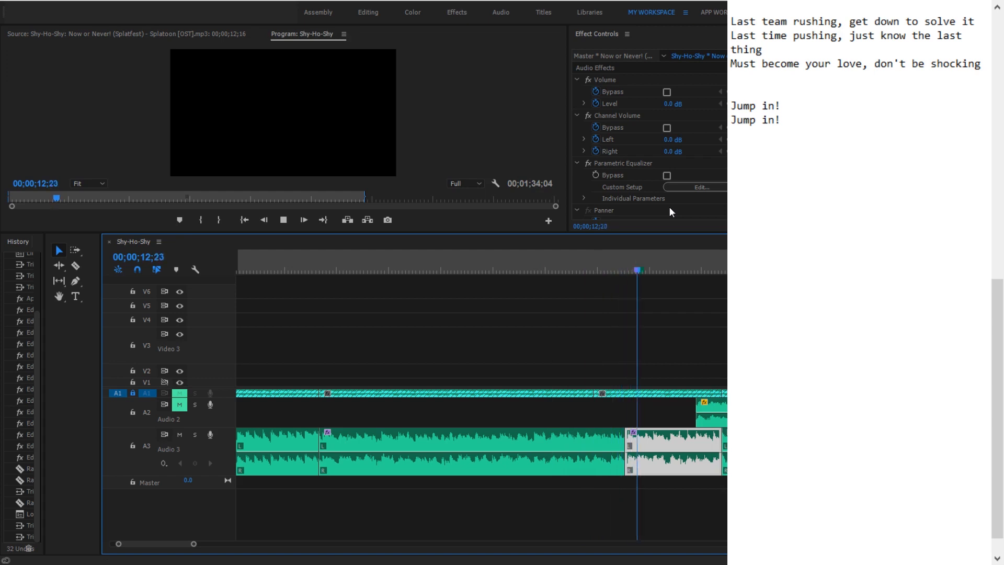
key(space)
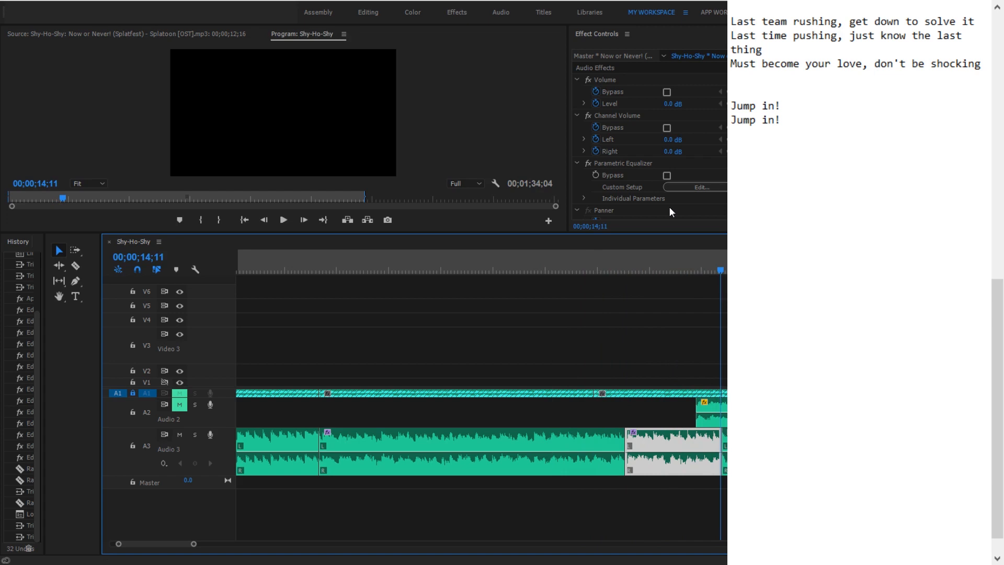
Replay the vocals leading up to 00;00;14;02 and change "thing" to "team" at the end of the second lyric line
click(461, 264)
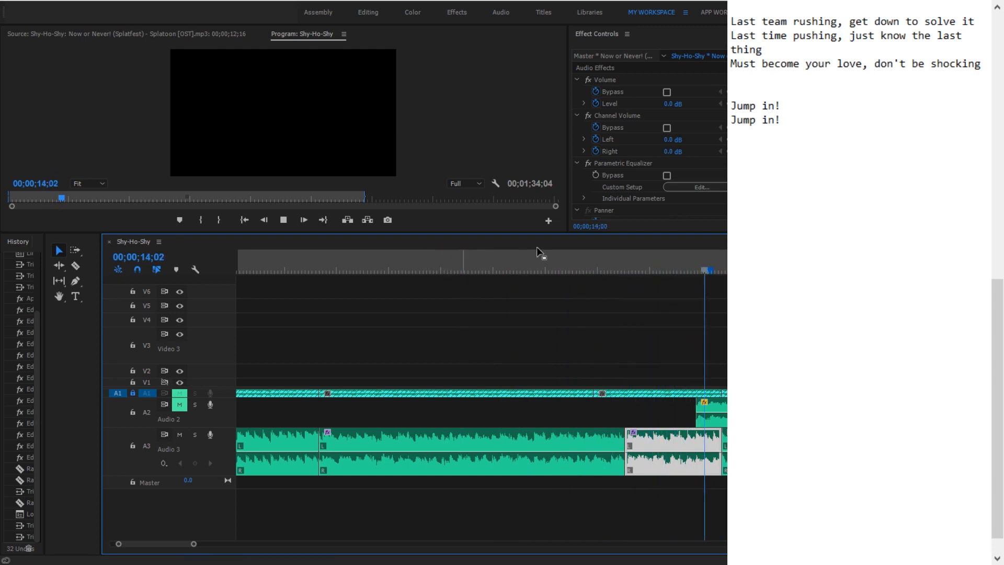
key(alt+Tab)
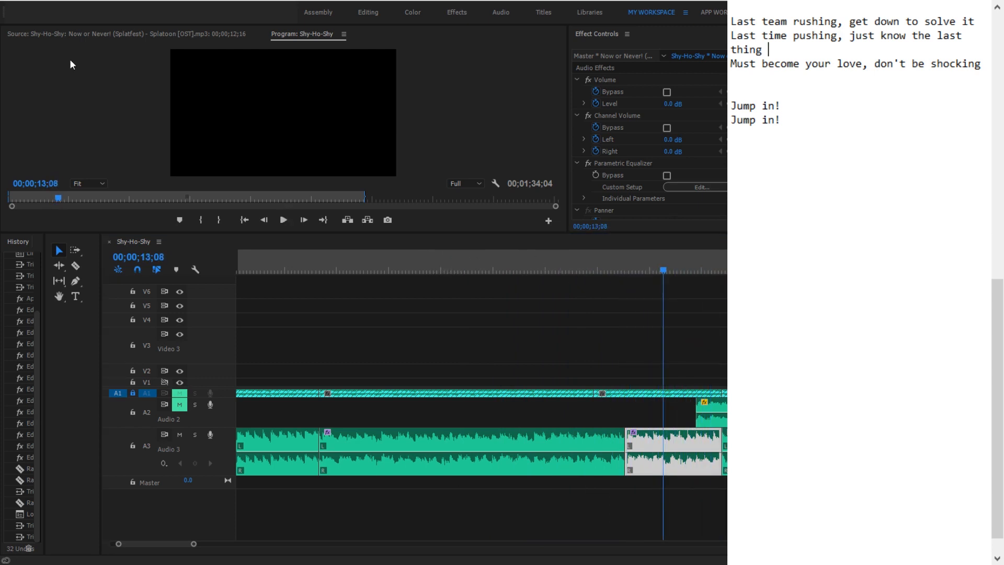
key(ctrl+shift+Left)
text(team)
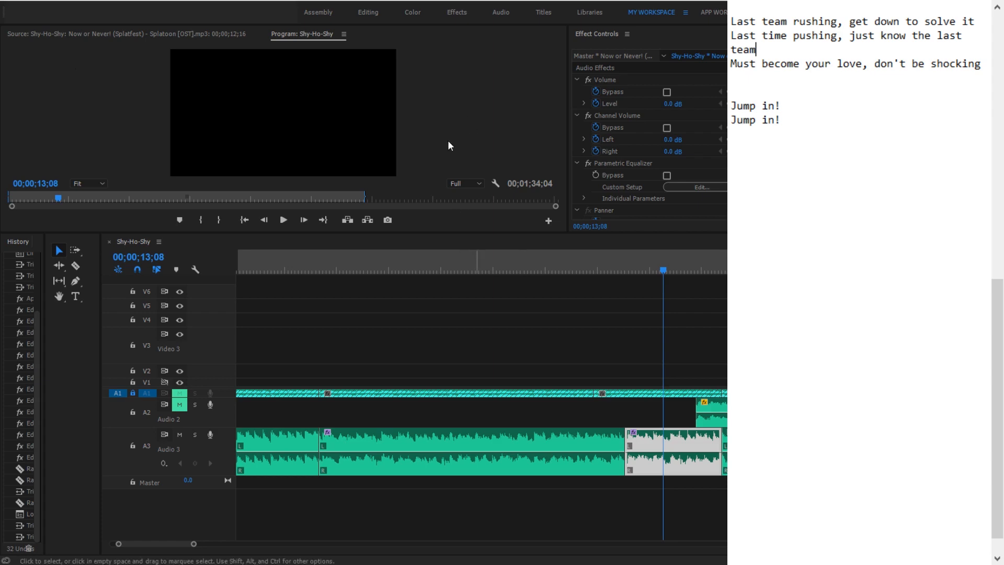
Replay the phrase from 00;00;12;22 and 00;00;11;21, and change "Must become" to "Lost because" in the third lyric line
click(636, 270)
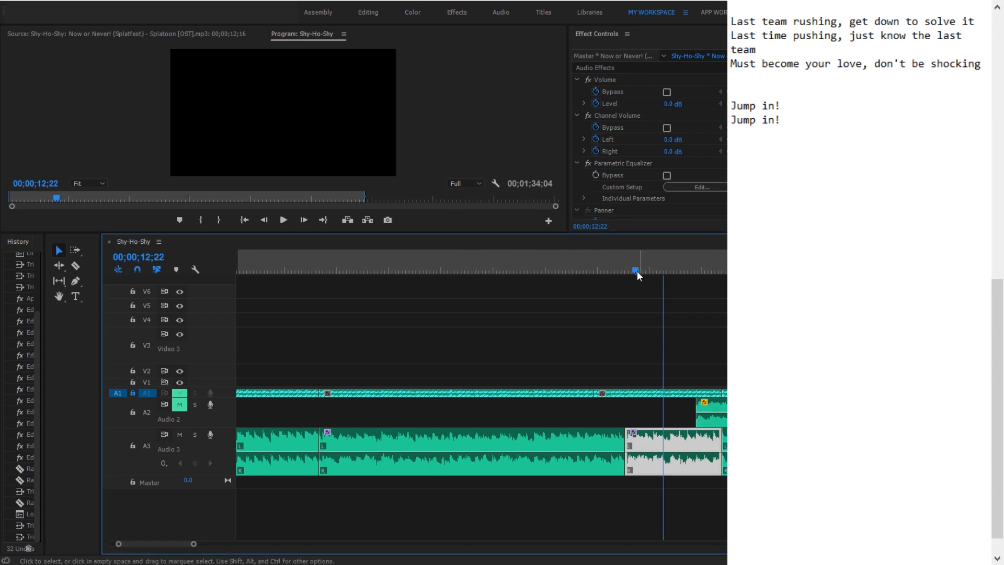
key(space)
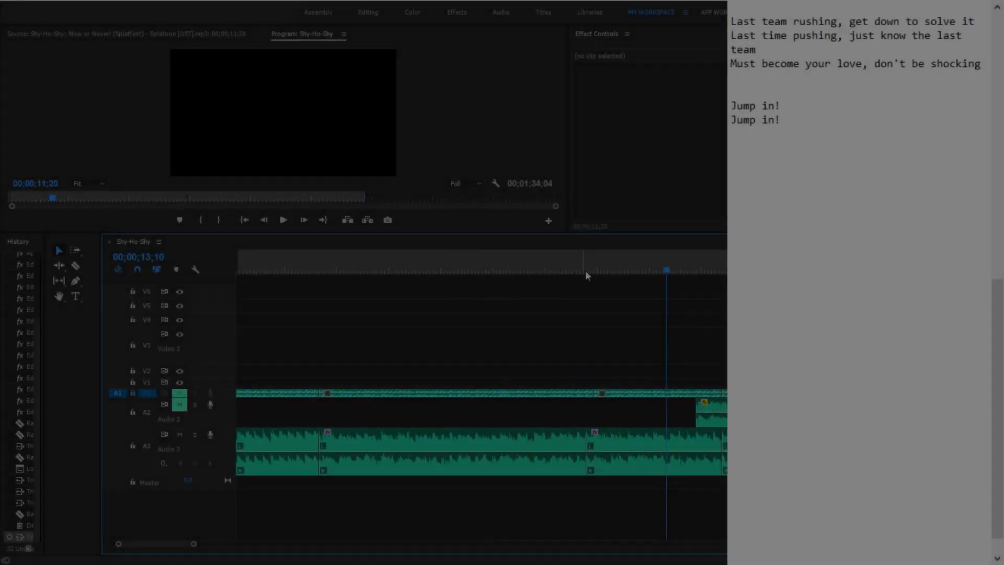
click(581, 271)
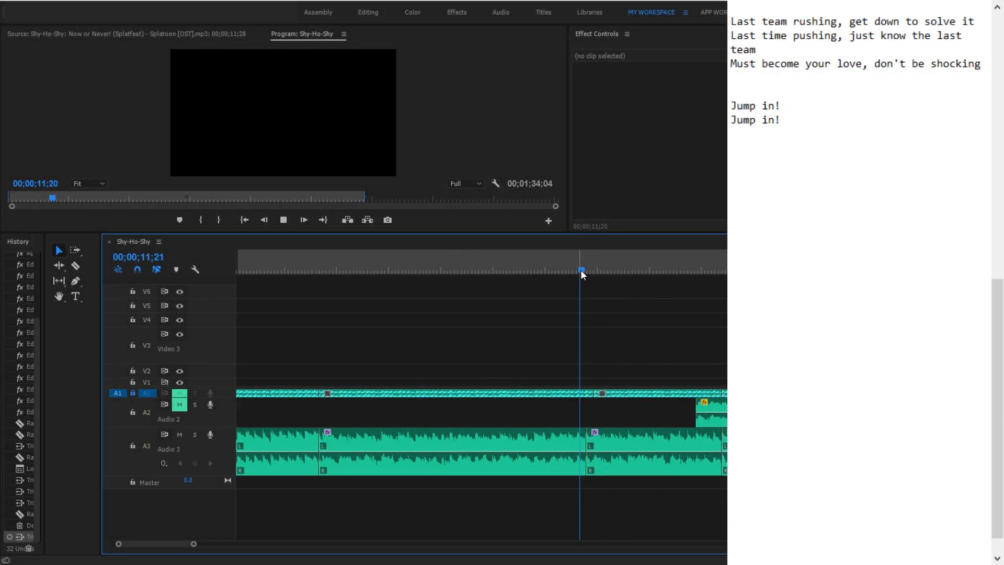
key(space)
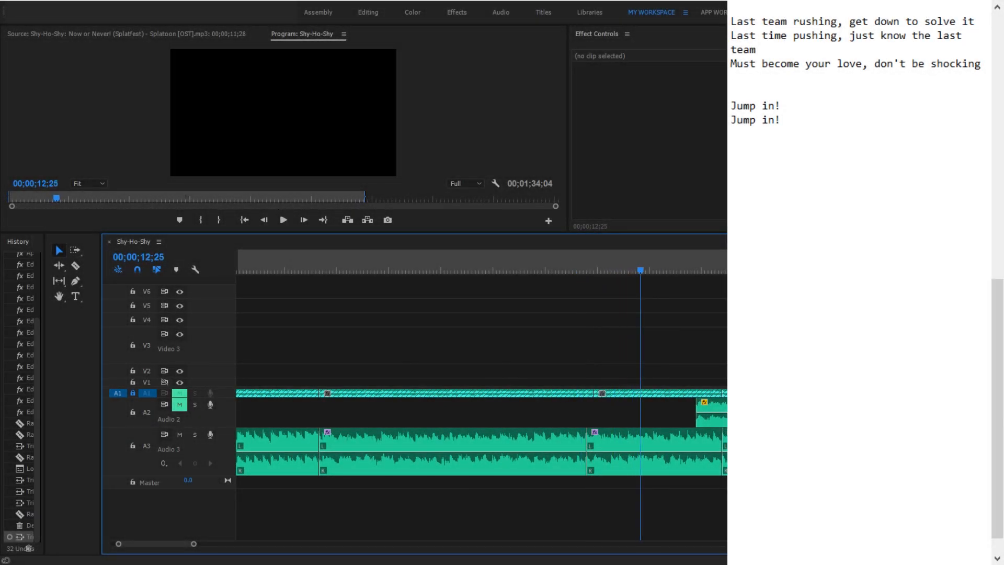
double_click(742, 63)
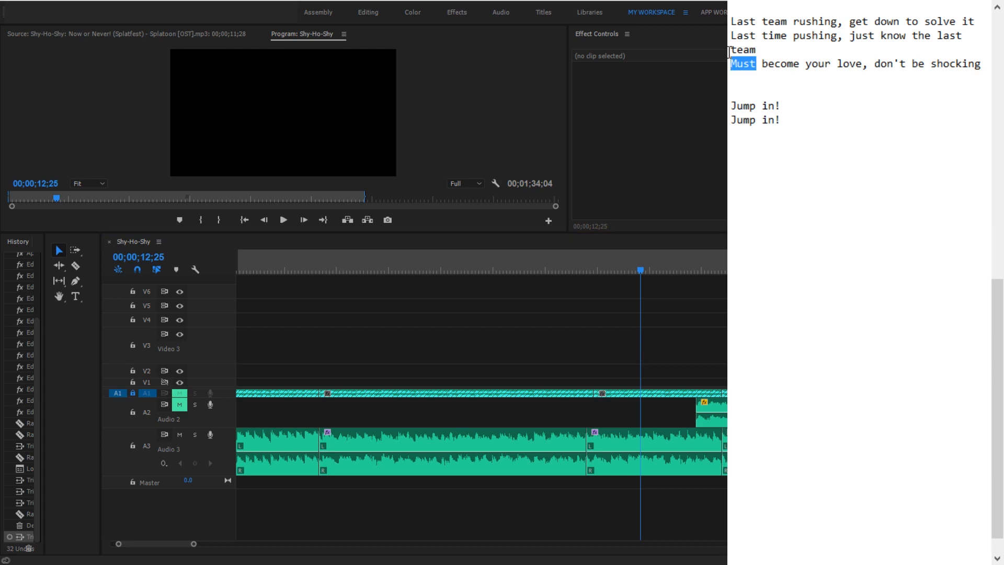
text(Lost)
double_click(780, 63)
text(because)
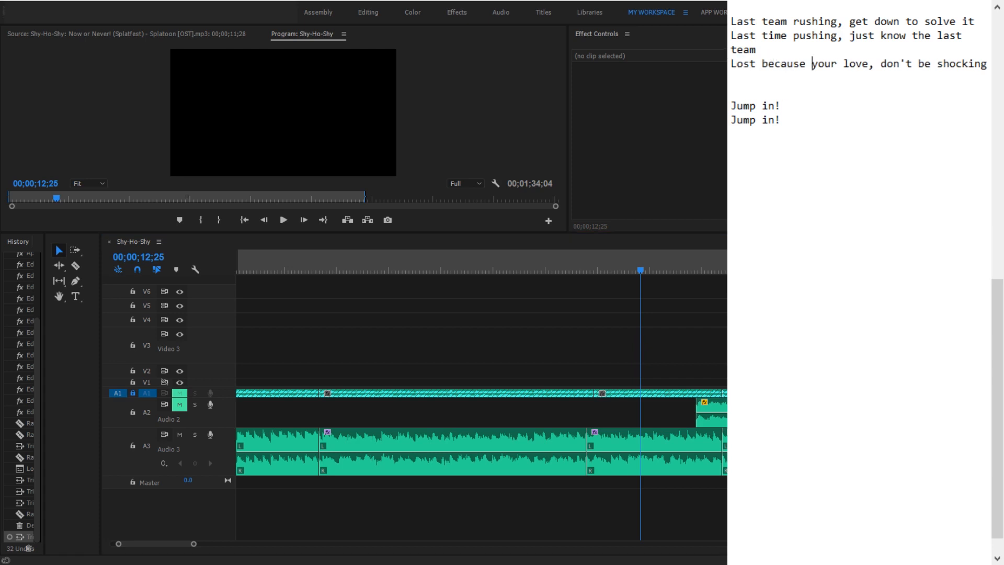
Replay the phrase from 00;00;11;29 and replace "love" with "moves" in the third lyric line
click(597, 269)
key(space)
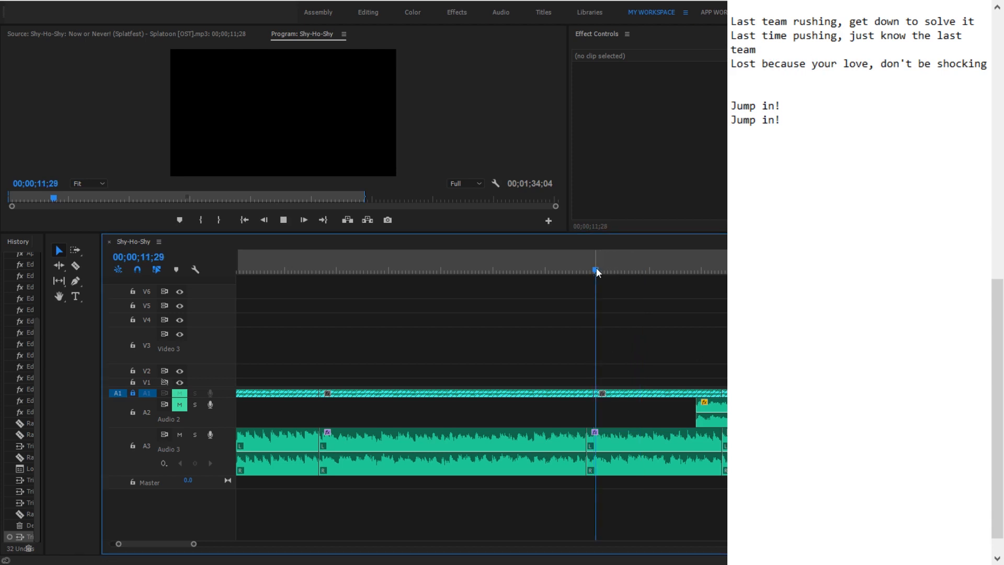
key(space)
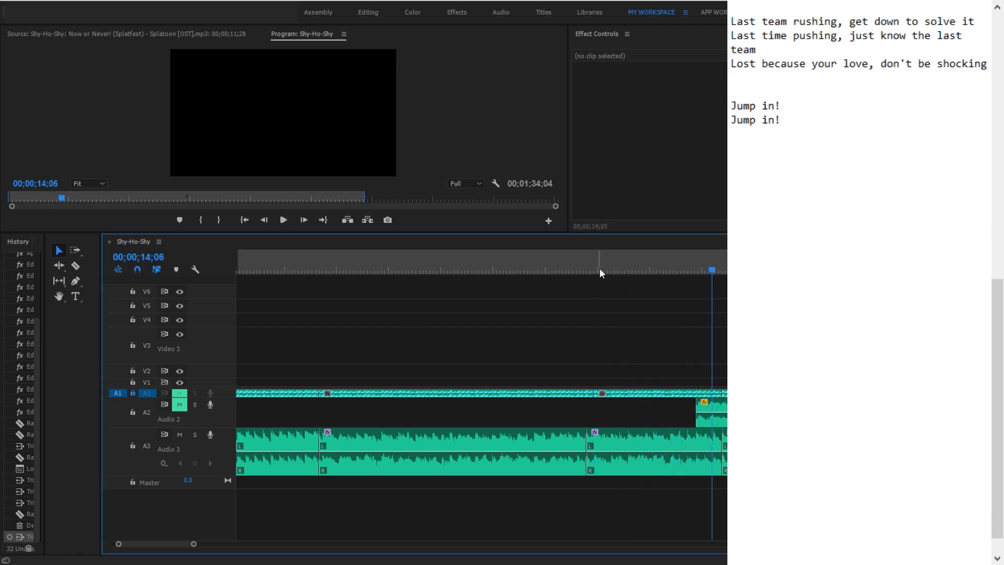
double_click(855, 63)
text(mo)
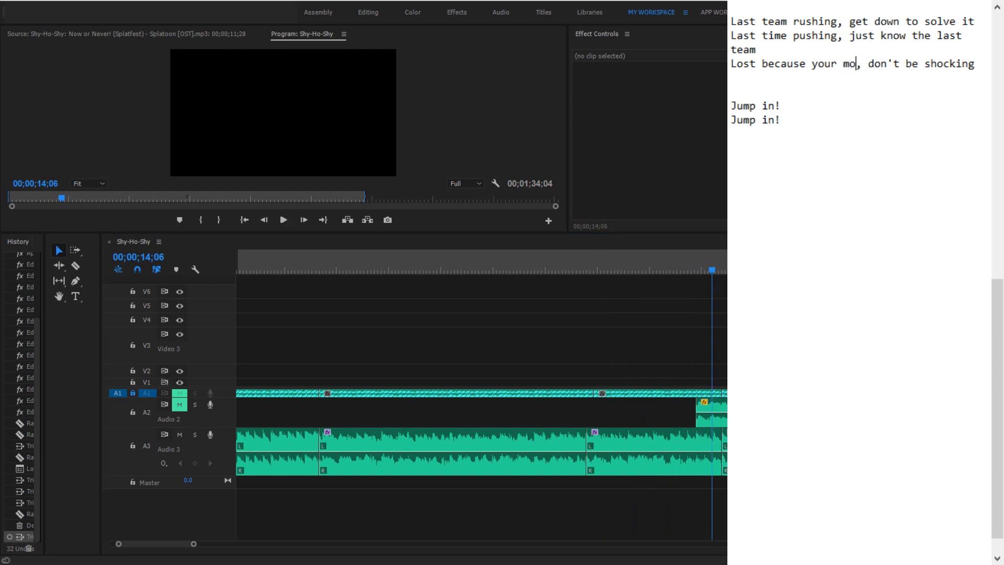
text(ves)
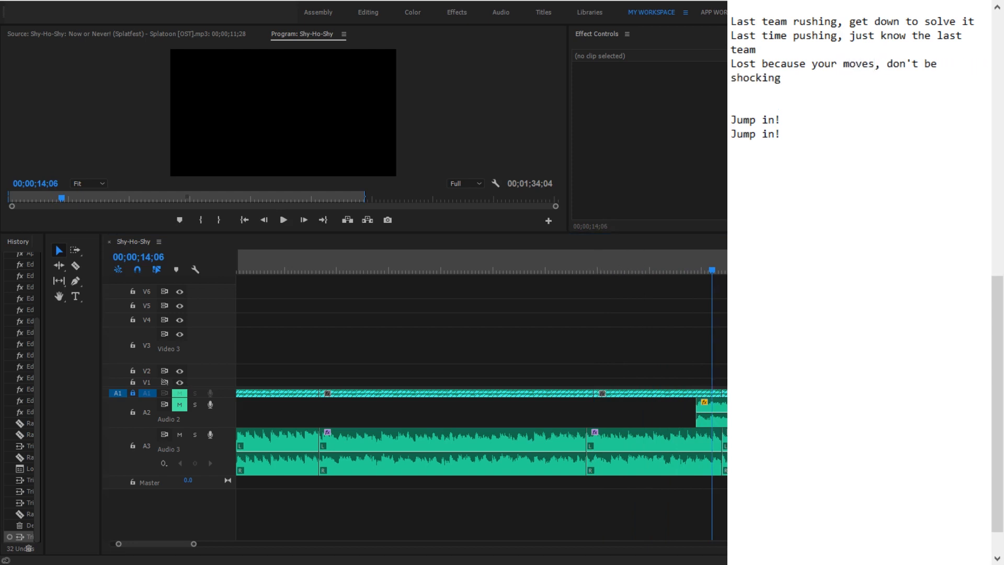
Replay the phrase at a higher volume from about 00;00;09;24 and change "shocking" to "shocked, just" in the third lyric line
key(XF86AudioRaiseVolume)
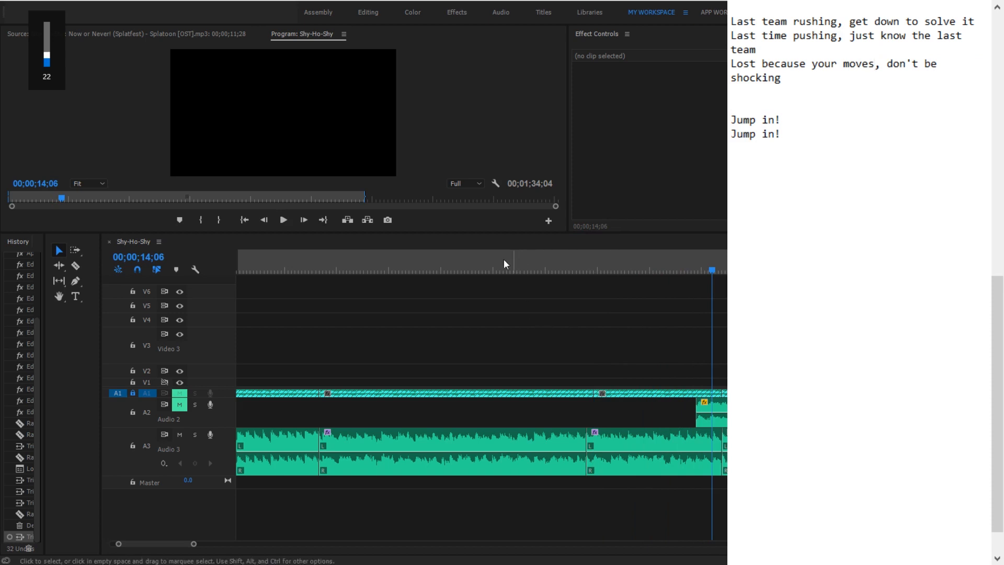
click(482, 270)
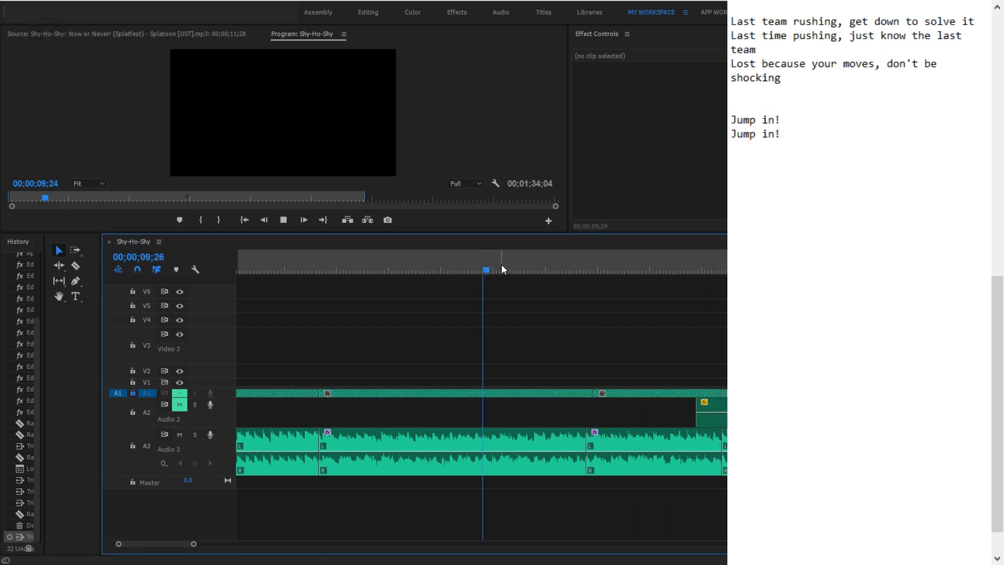
key(space)
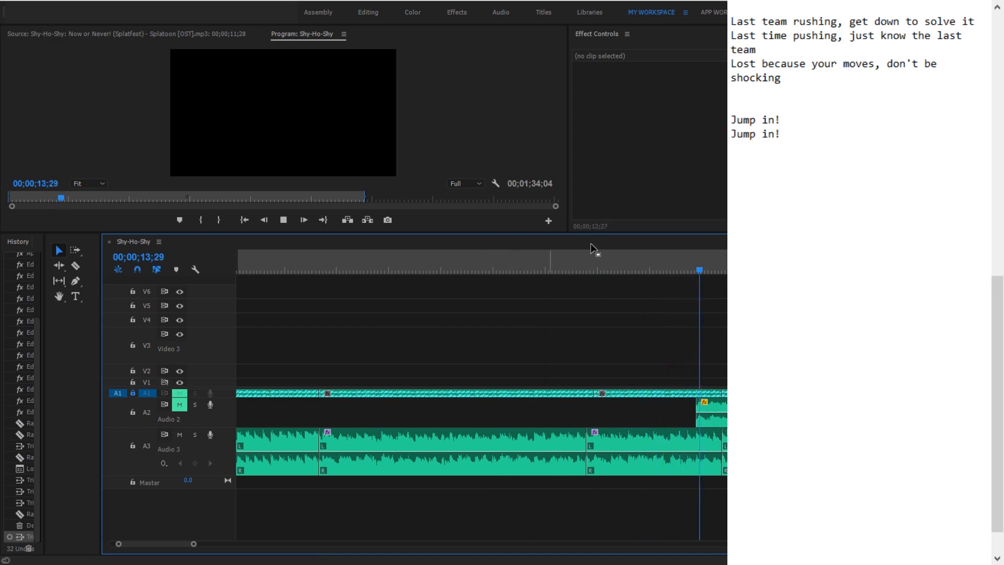
key(space)
drag(781, 77, 754, 55)
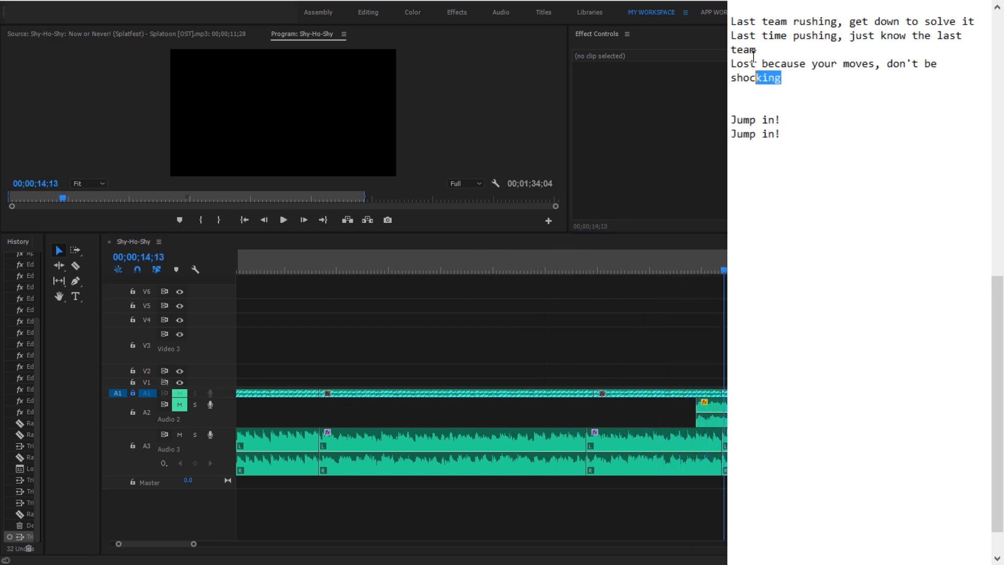
key(Right)
key(BackSpace)
key(Right)
key(BackSpace)
key(BackSpace)
key(Right)
key(Right)
key(BackSpace)
key(BackSpace)
text(cked, just)
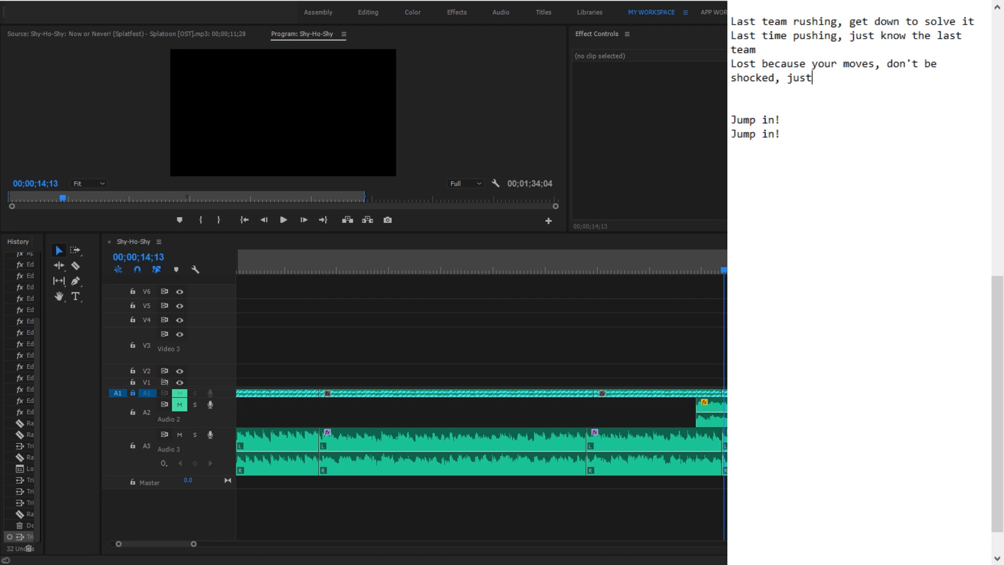
Replay the phrase from 00;00;10;21 and remove ", just" from the end of the third lyric line
click(583, 265)
click(529, 265)
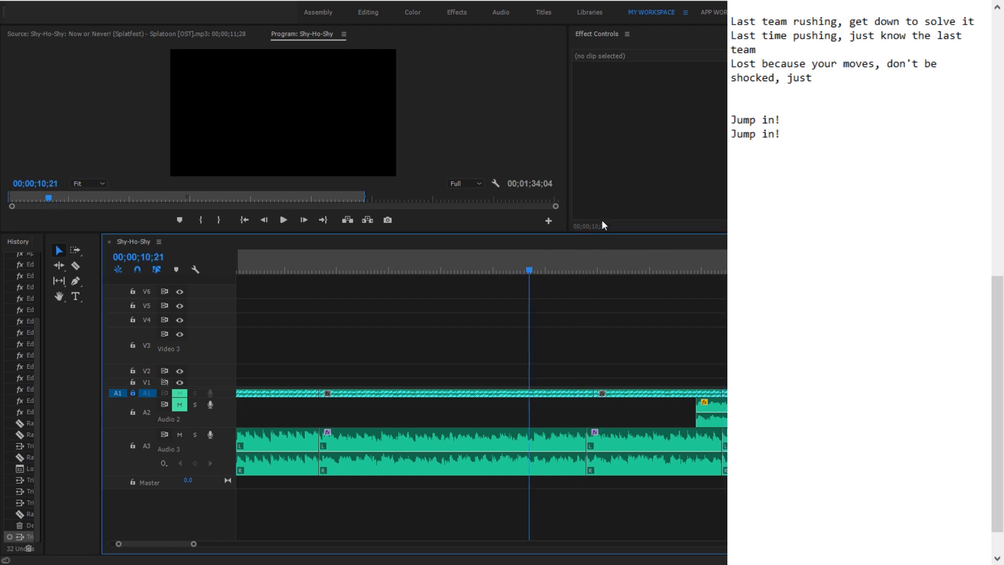
key(space)
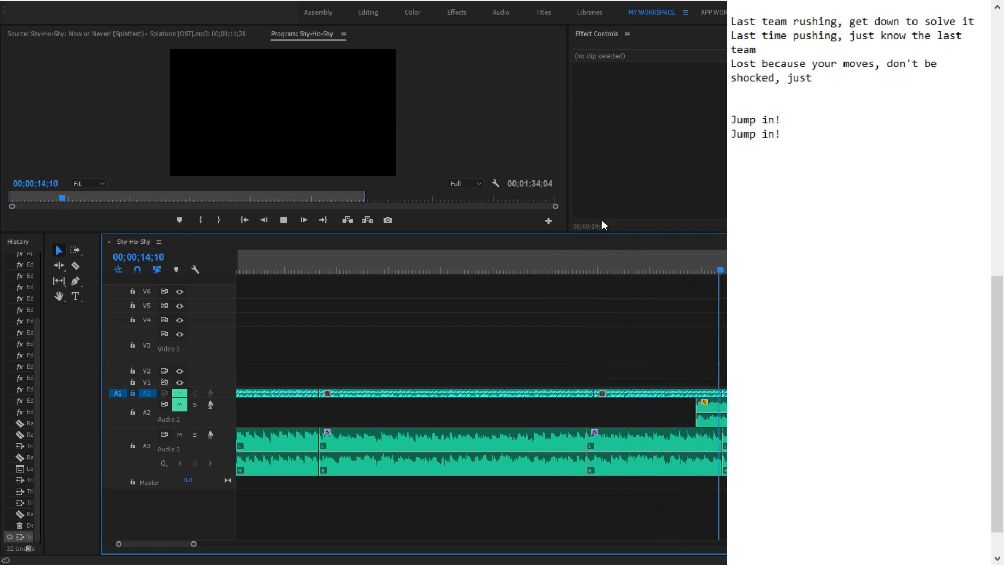
key(space)
click(643, 267)
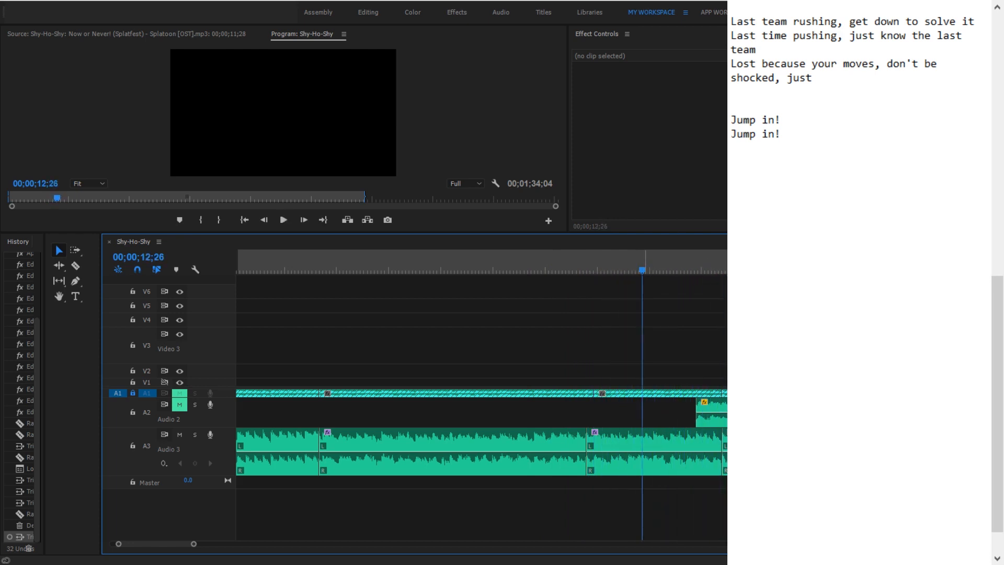
click(921, 37)
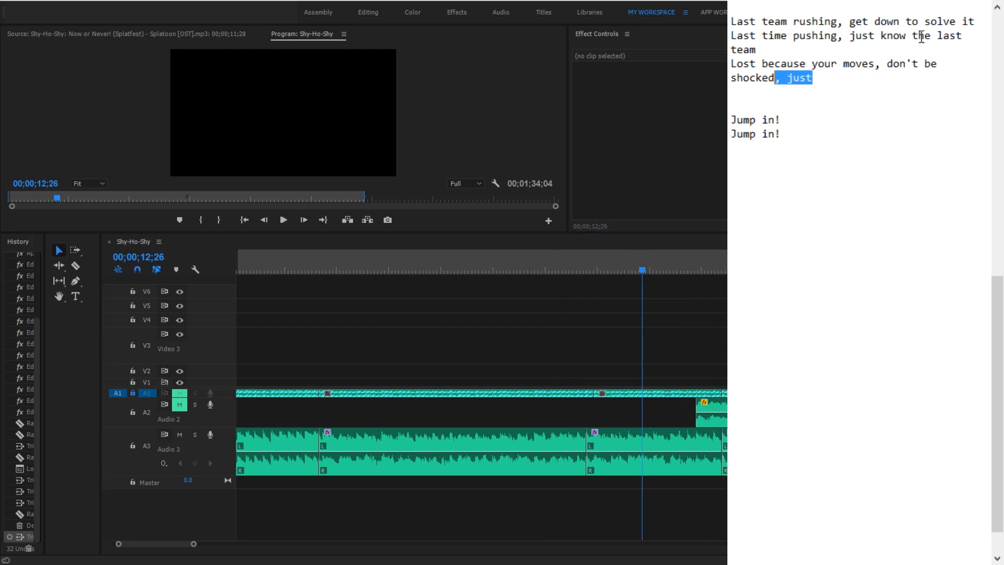
key(BackSpace)
Move the playhead to 00;00;15;16 and add "it" after "don't be shocked" in the third lyric line
click(781, 259)
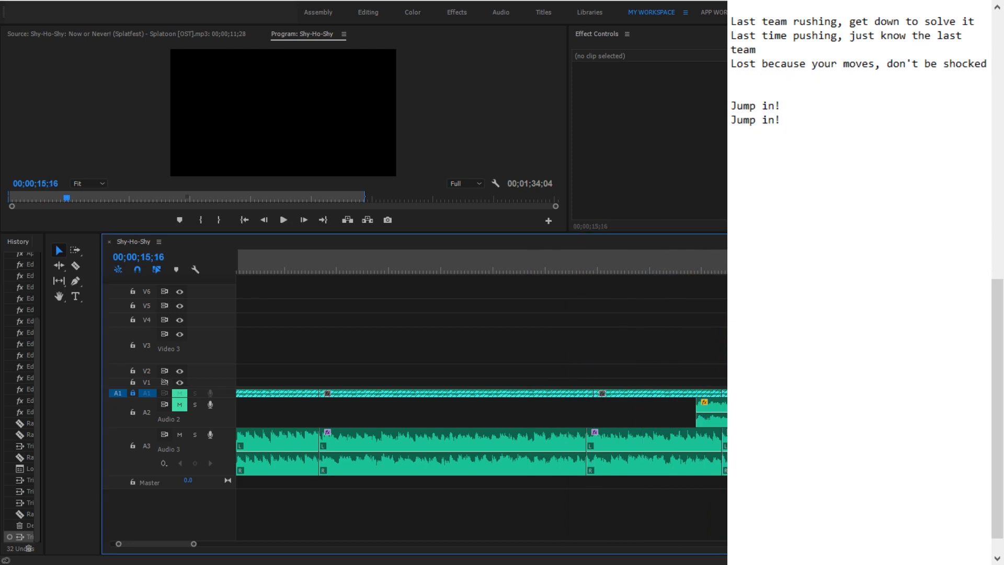
click(895, 64)
text(i)
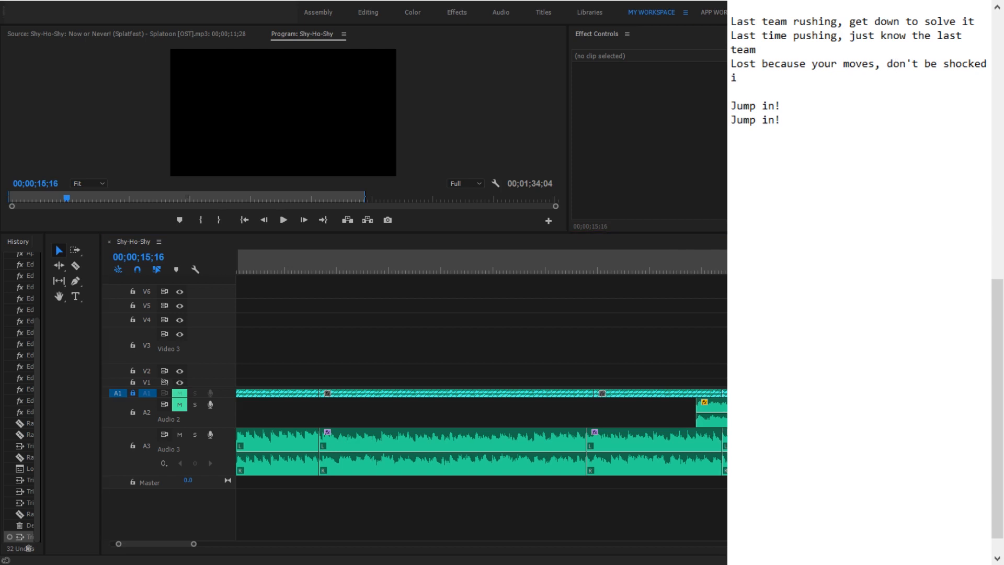
text(t)
key(Down)
key(Down)
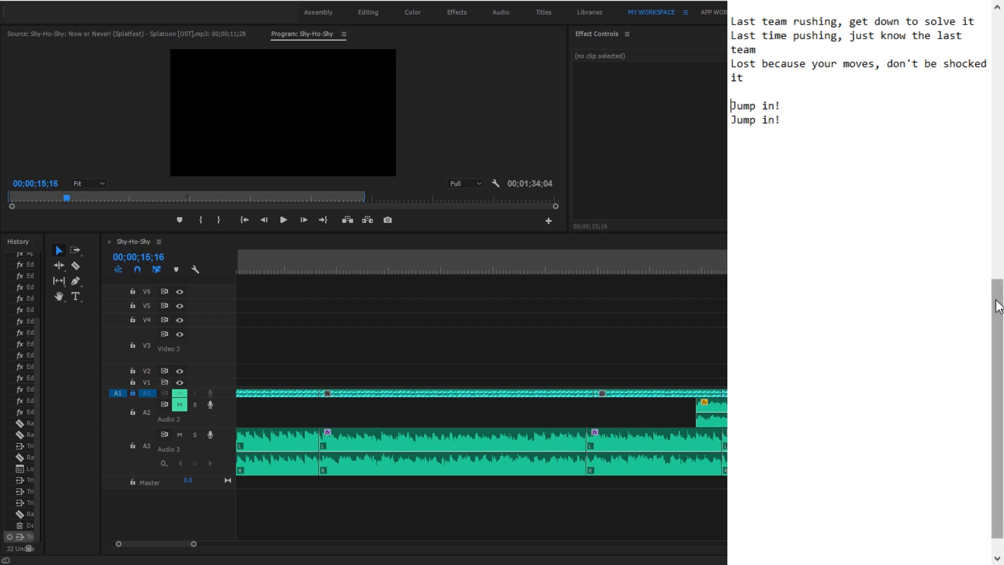
Check the original "Jaade joogi" line at the start of the lyrics document and return to the misheard lyrics
drag(997, 335, 997, 69)
click(844, 47)
key(shift+Home)
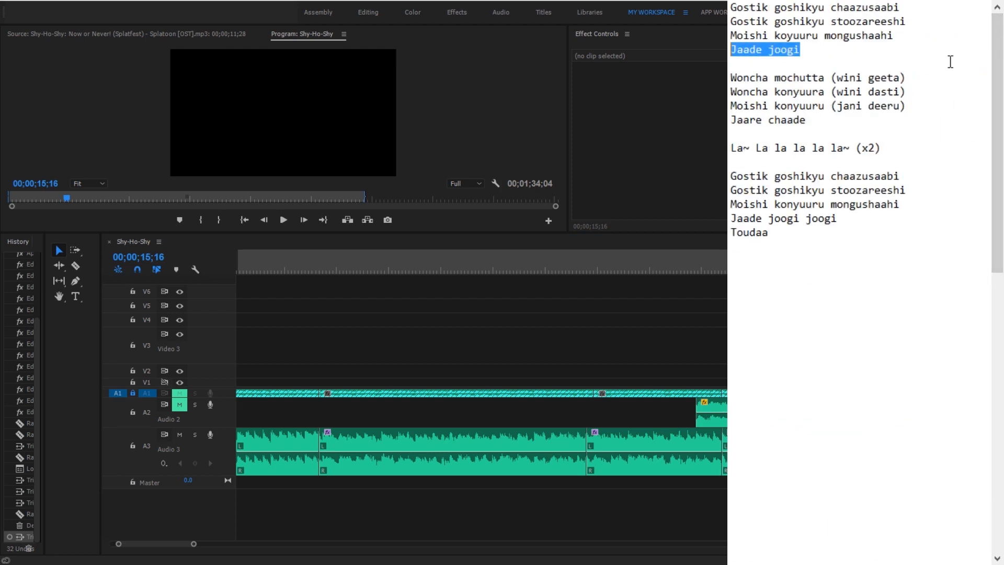
click(929, 50)
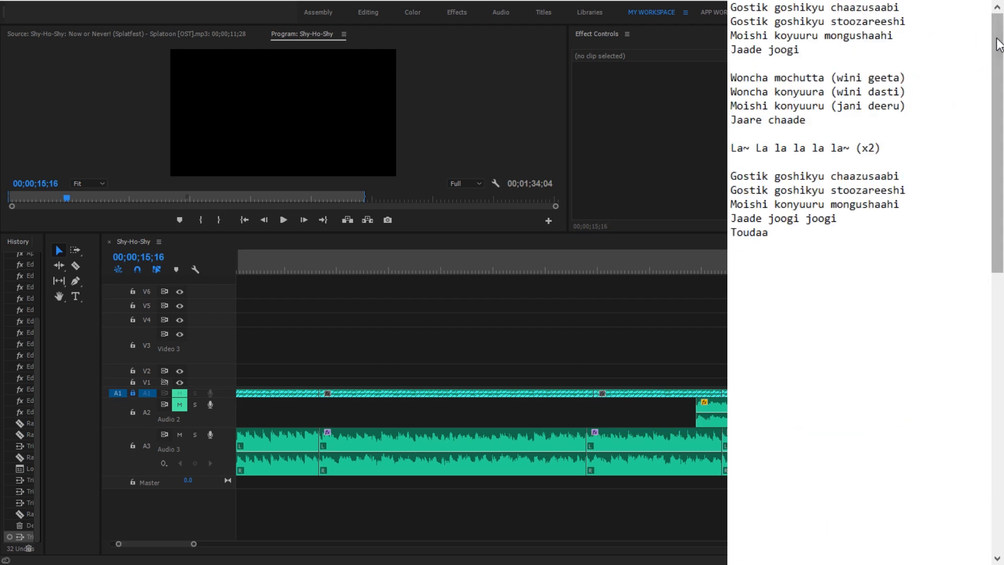
drag(998, 44, 945, 353)
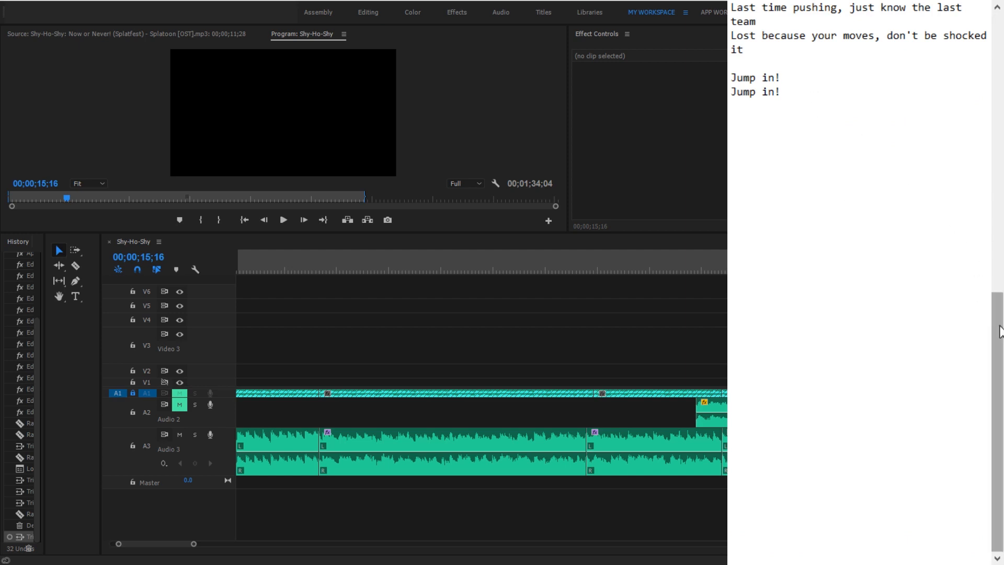
drag(1001, 329, 1002, 307)
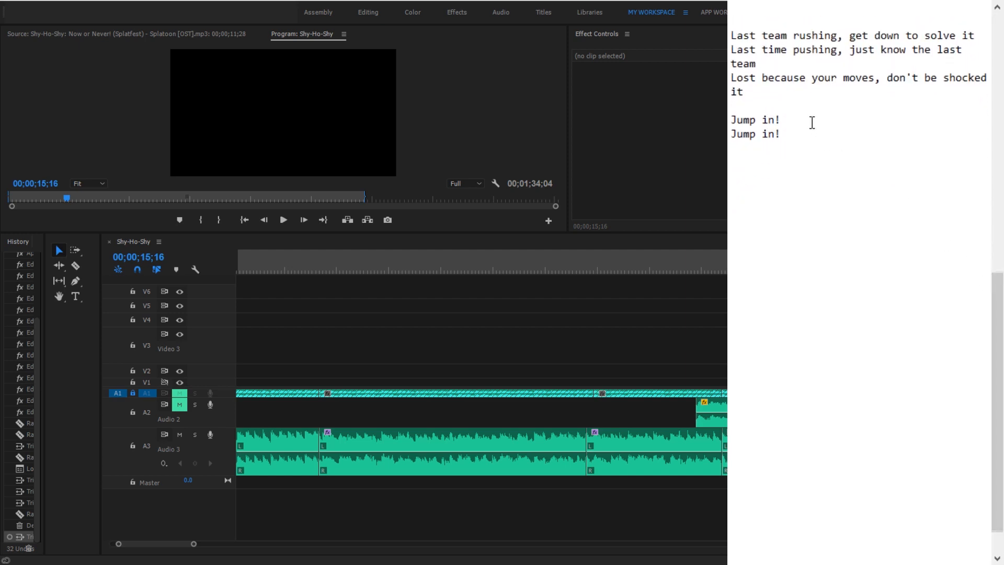
Clear the first "Jump in!" line below the third lyric line, leaving it blank
click(781, 120)
key(shift+Home)
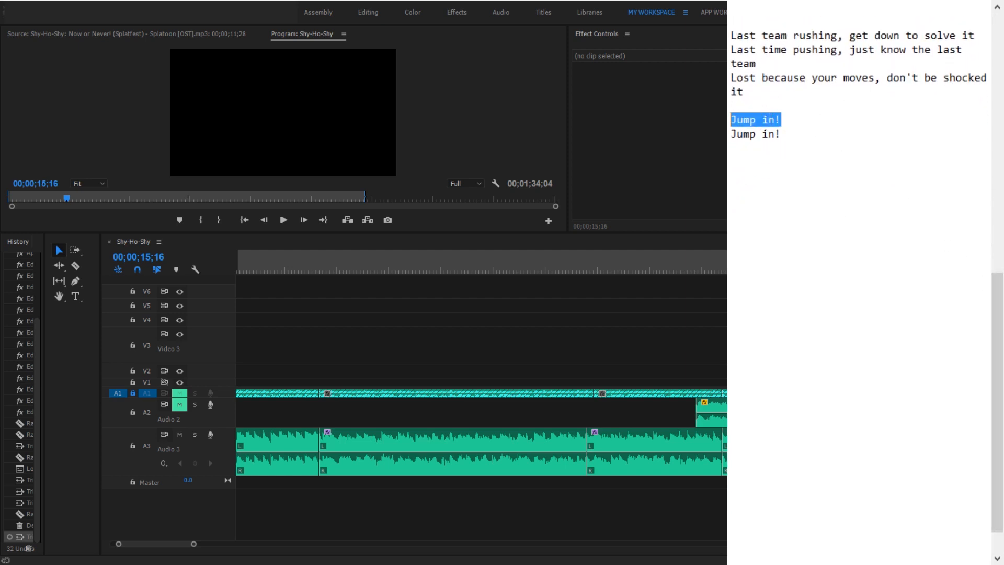
key(BackSpace)
key(Up)
key(Up)
key(Right)
key(Up)
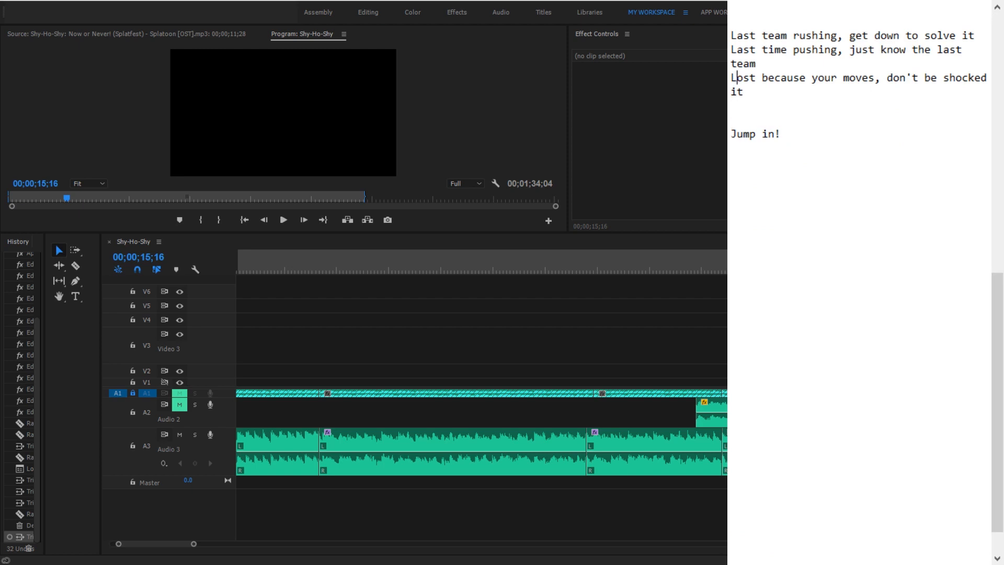
key(Right)
key(Down)
key(Down)
key(Down)
Replay the vocals from 00;00;11;03, write "Charming!" on the blank line and change the third line's final "it" to "it's"
click(550, 261)
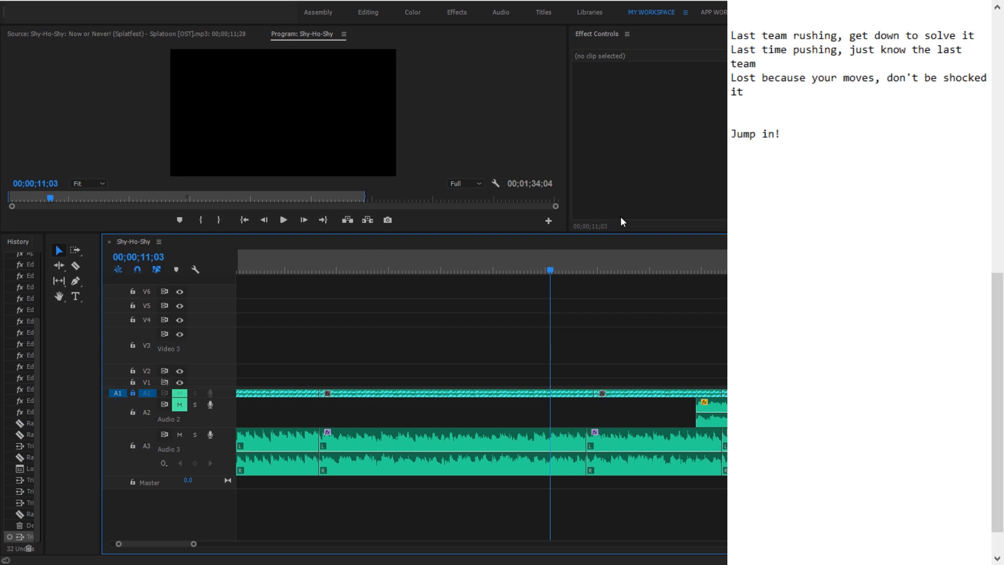
key(space)
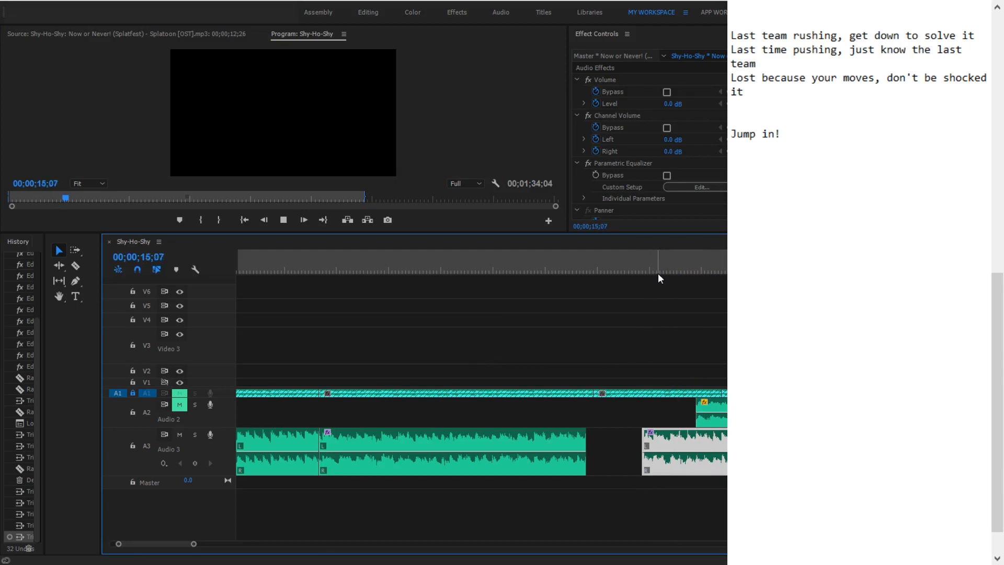
key(space)
click(361, 563)
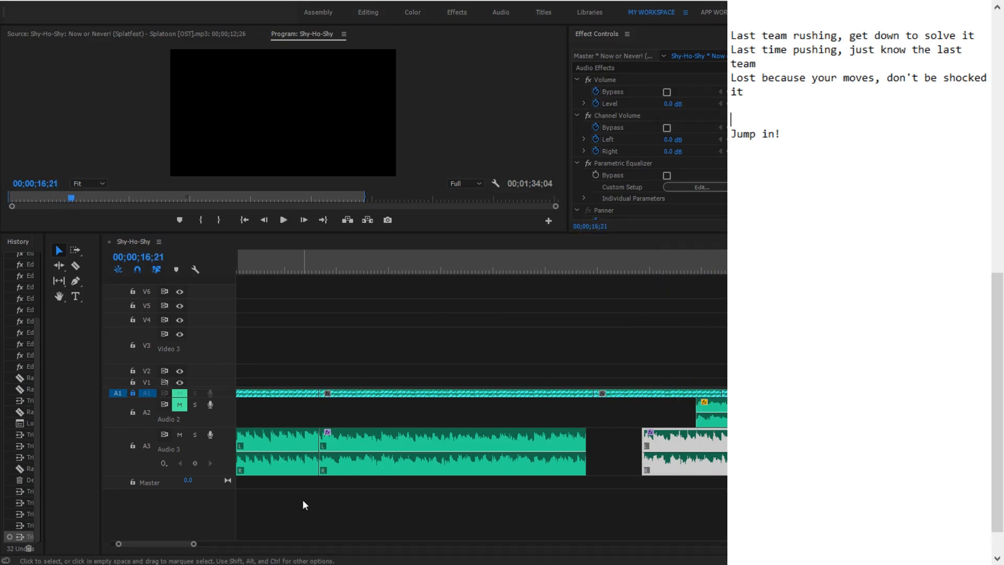
text(Charming!)
key(Up)
key(Up)
text('s)
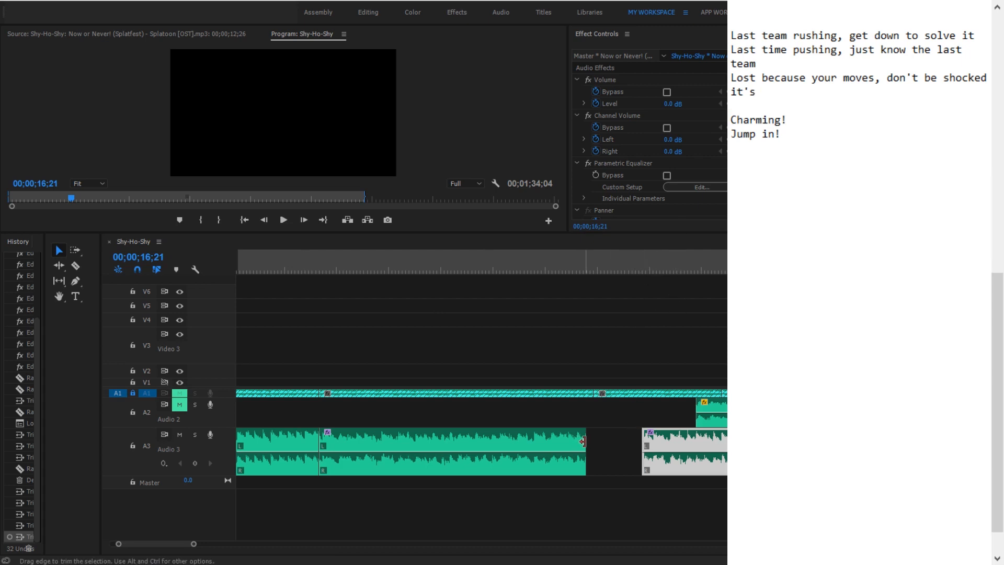
Extend the Audio 3 clip up to the selected clip to close the gap, and play the vocals from 00;00;06;07
drag(643, 438, 648, 439)
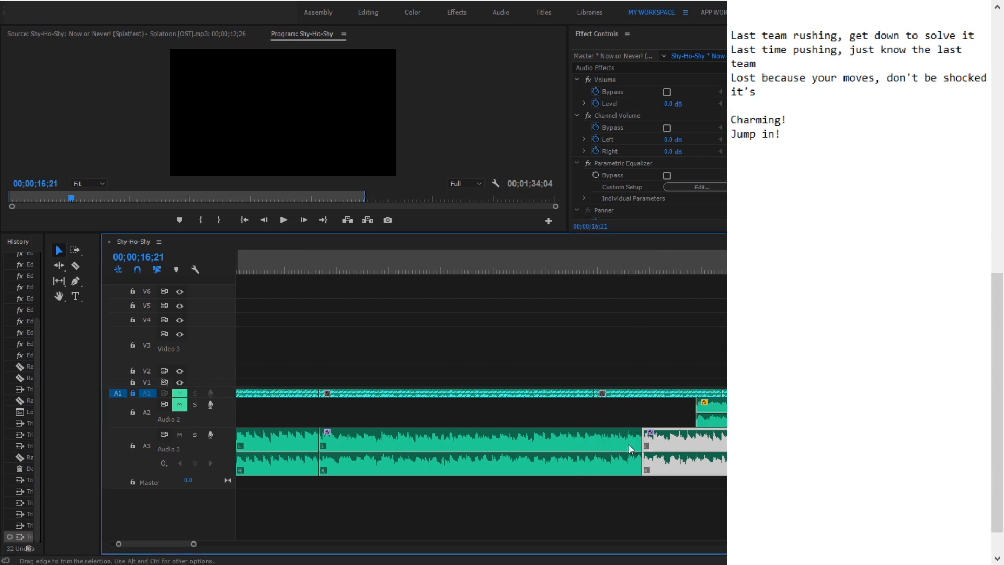
click(298, 263)
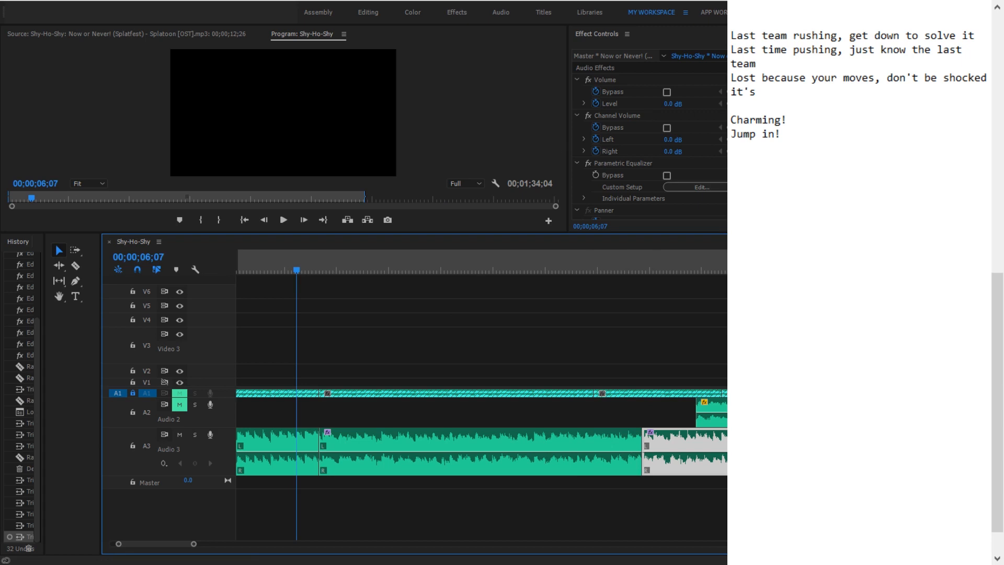
key(space)
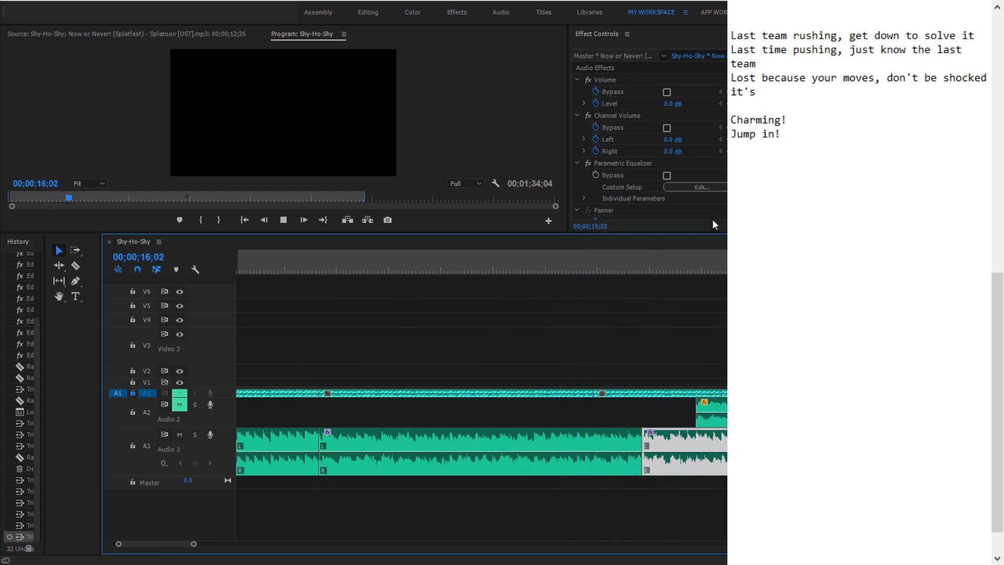
Replace "Charming!" with "Jump in!" below the third lyric line
double_click(757, 120)
text(Jumping)
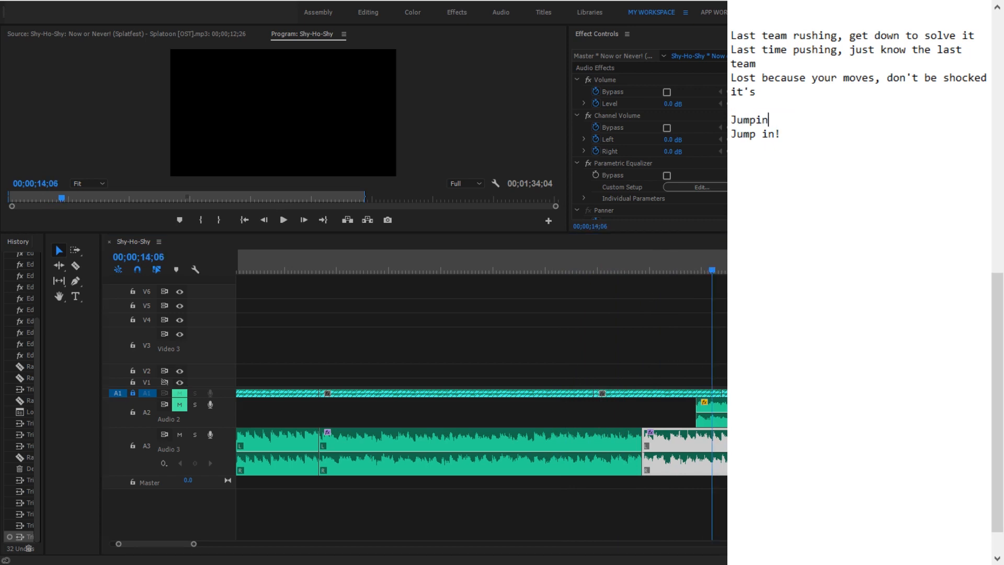
key(BackSpace)
key(BackSpace)
key(BackSpace)
text(in!)
Change "shocked it's" at the end of the third lyric line to "shocking"
key(Up)
key(Up)
key(shift+Home)
key(ctrl+shift+Left)
text(sho)
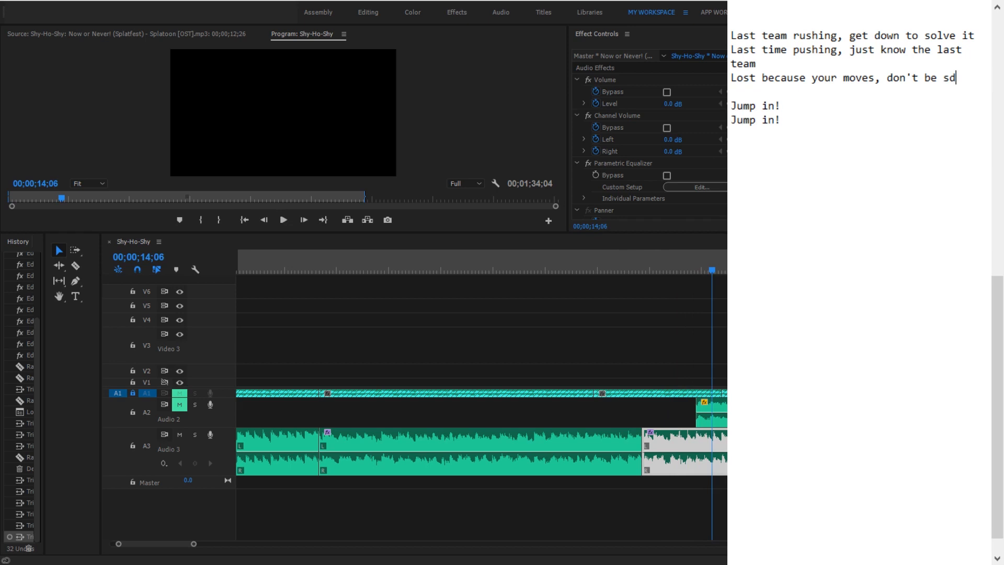
text(cking)
Replace "don't be" with "it was" before "shocking" in the third lyric line, replaying the vocal clip to check the wording
key(Home)
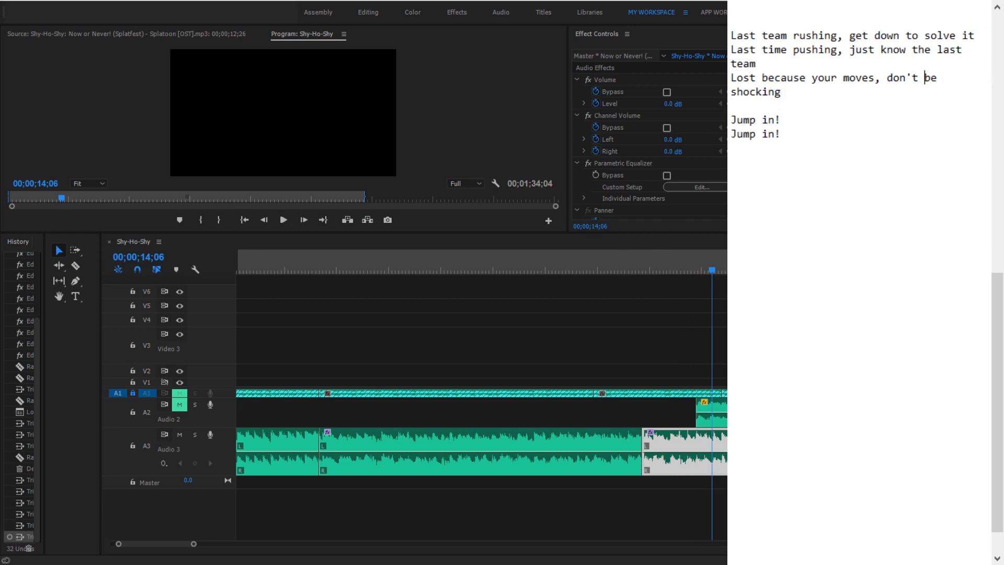
key(ctrl+shift+Left)
key(ctrl+shift+Left)
key(ctrl+shift+Left)
key(ctrl+shift+Right)
key(BackSpace)
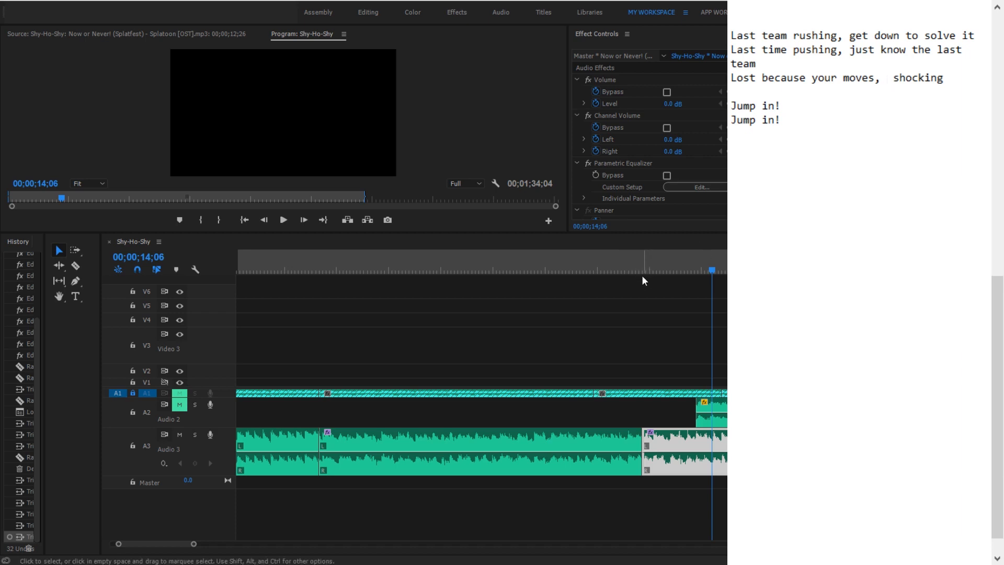
click(651, 244)
key(space)
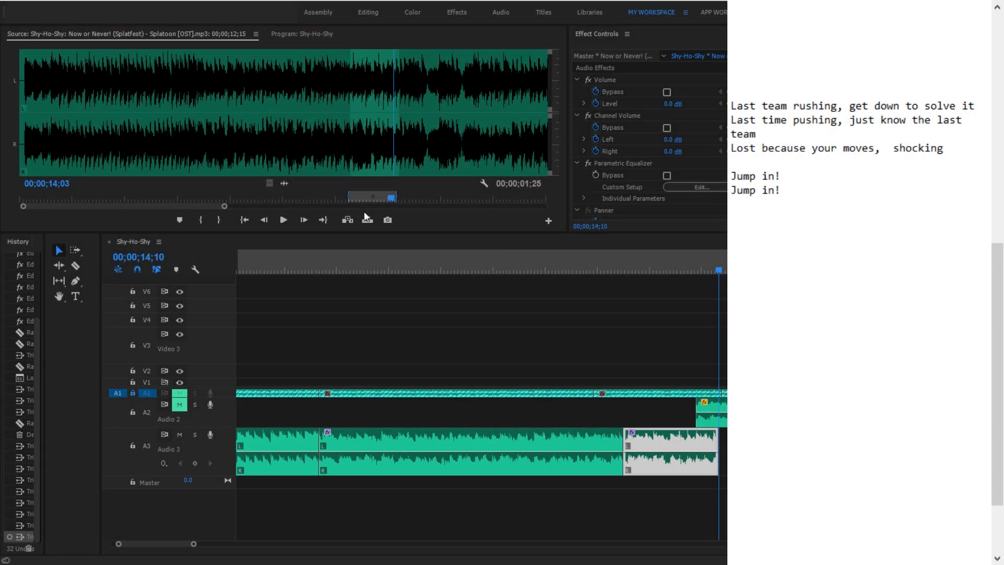
text(it was)
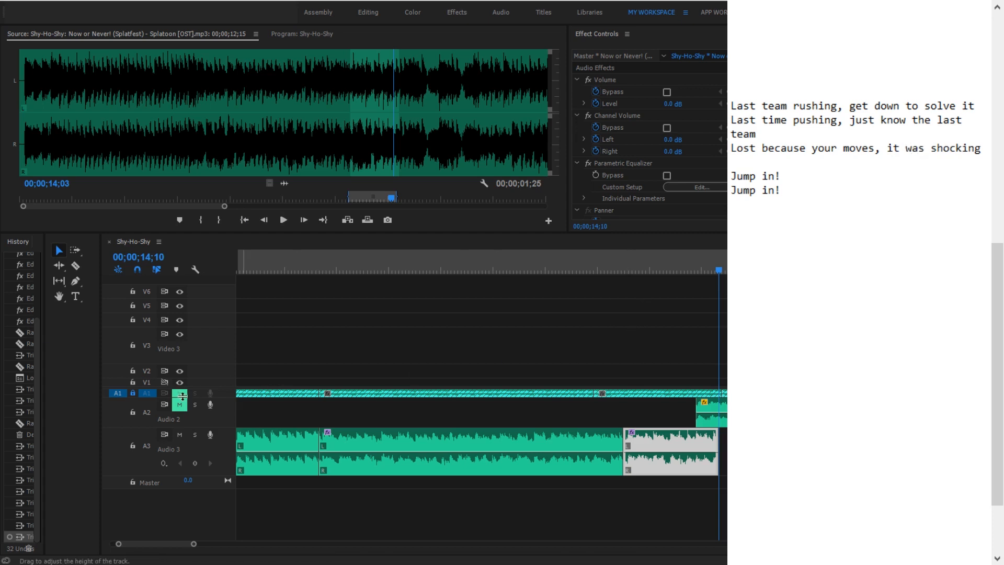
Mute Audio 3, unmute Audio 1 and listen to the unprocessed song from 00;00;07;02 to compare it with the lyrics
click(179, 434)
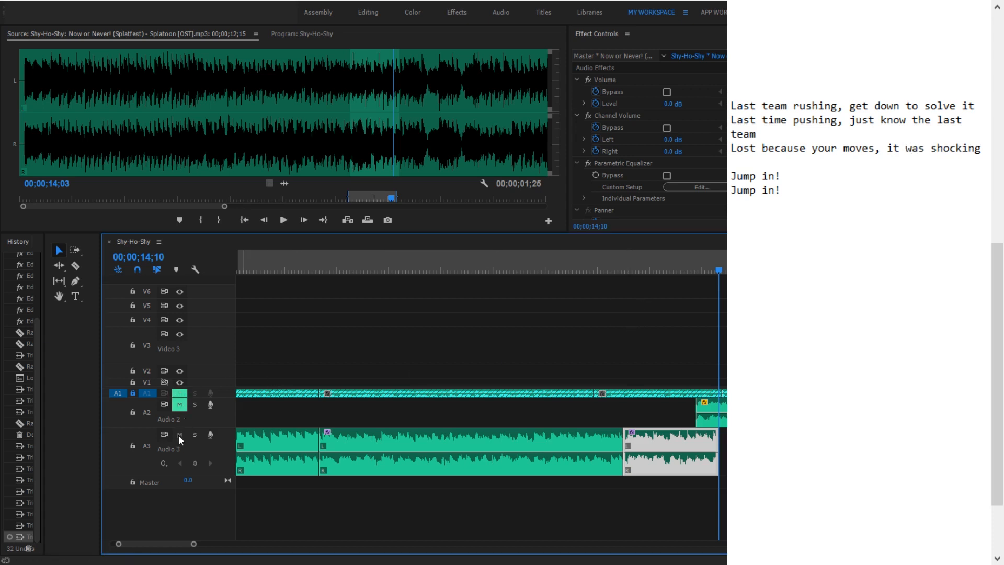
click(179, 393)
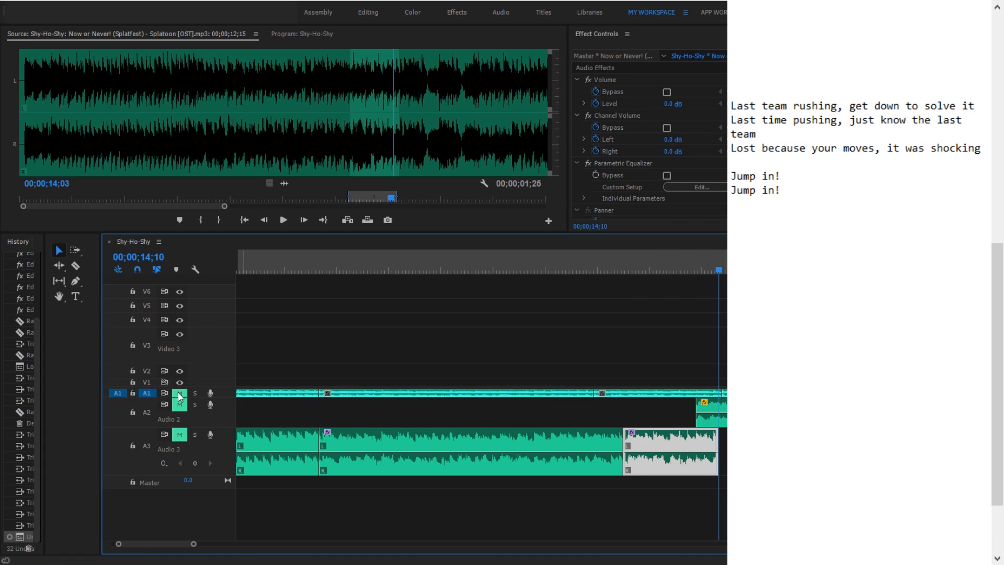
drag(607, 263, 340, 264)
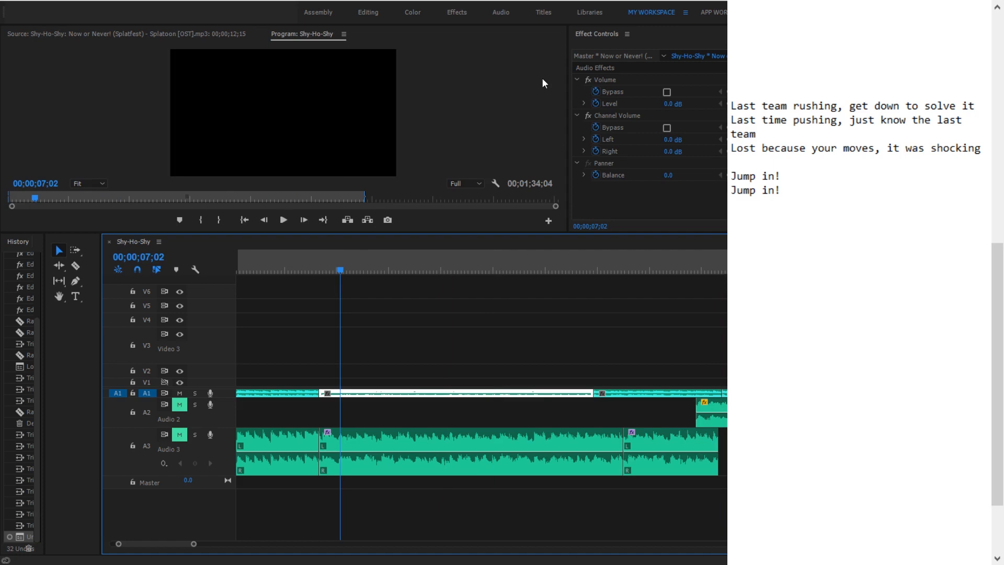
key(space)
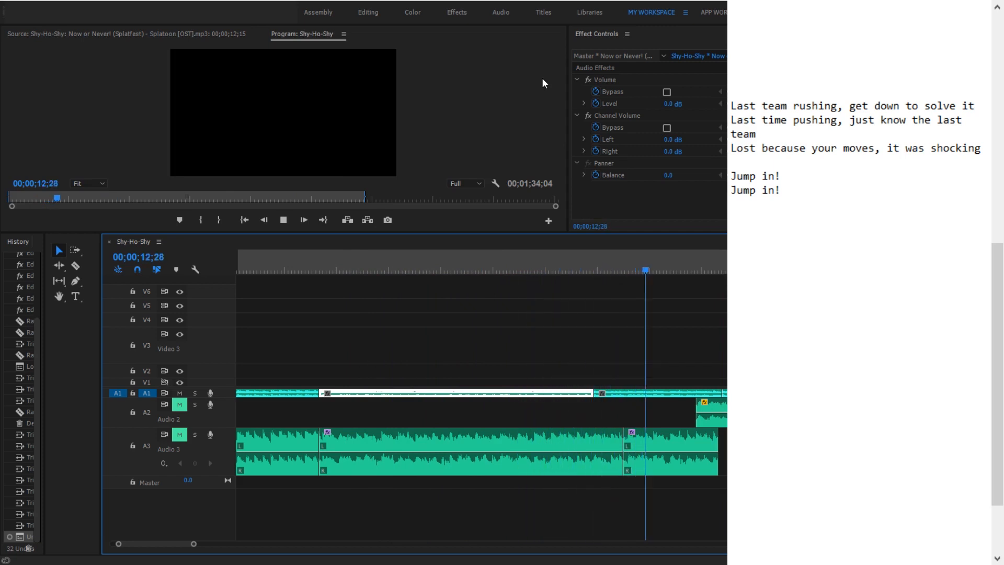
key(space)
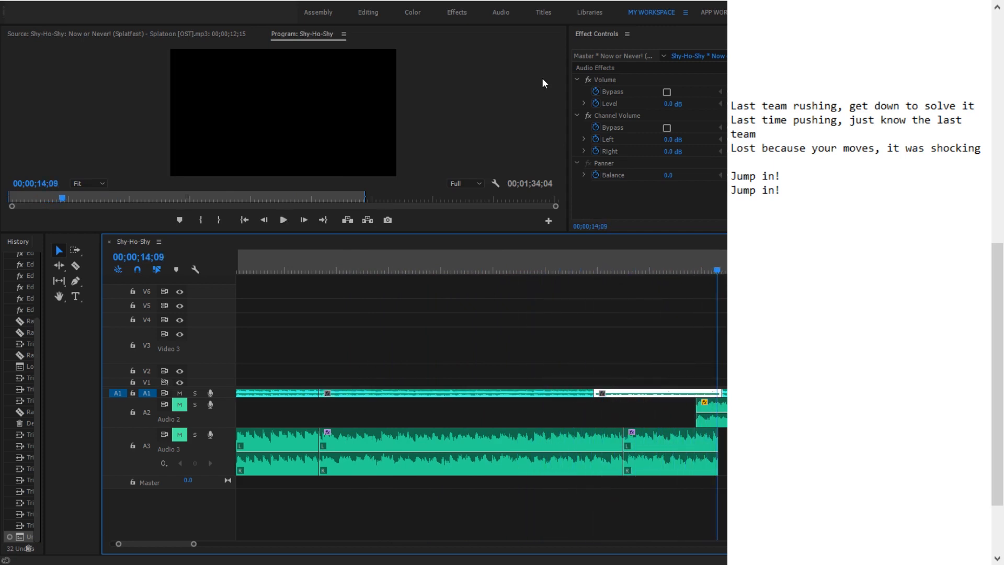
Replay the unprocessed song's third lyric line to check it against "it was shocking"
click(484, 266)
key(space)
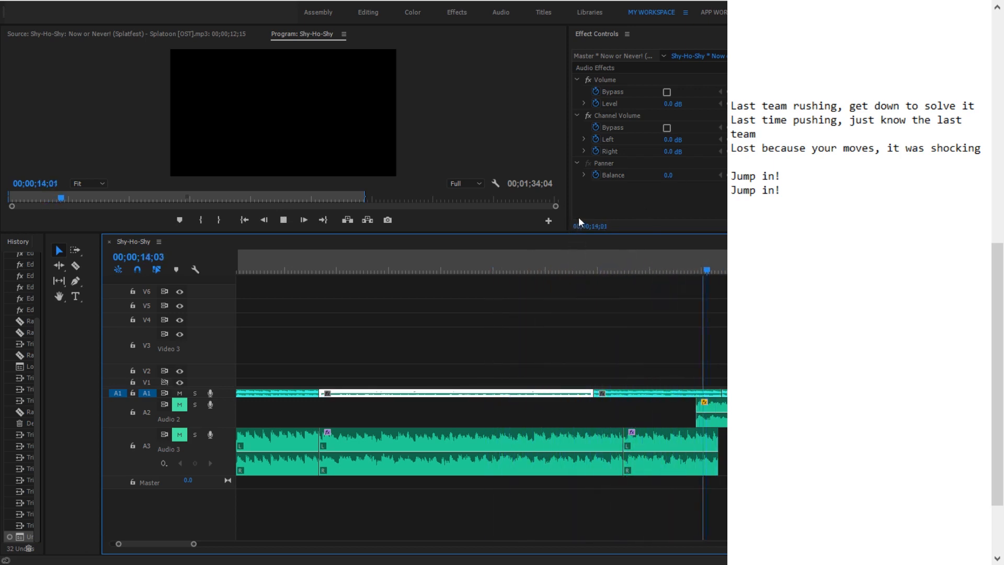
key(space)
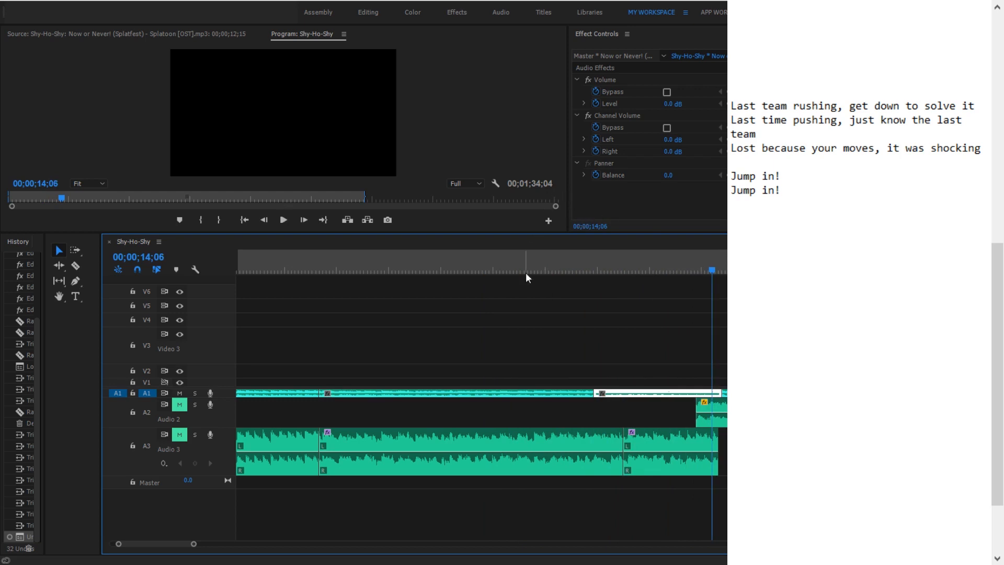
key(space)
key(space)
Save the project and split the Audio 3 clip at 00;00;16;21
click(752, 259)
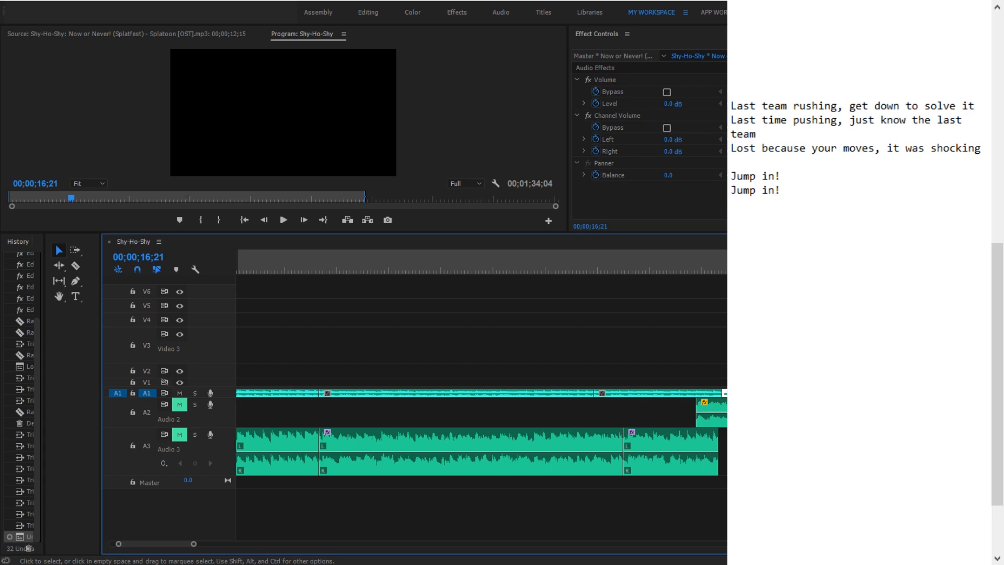
key(ctrl+s)
key(c)
Mute Audio 1 and unmute Audio 3 to return to the equalized vocals, and save the project
click(179, 392)
click(186, 436)
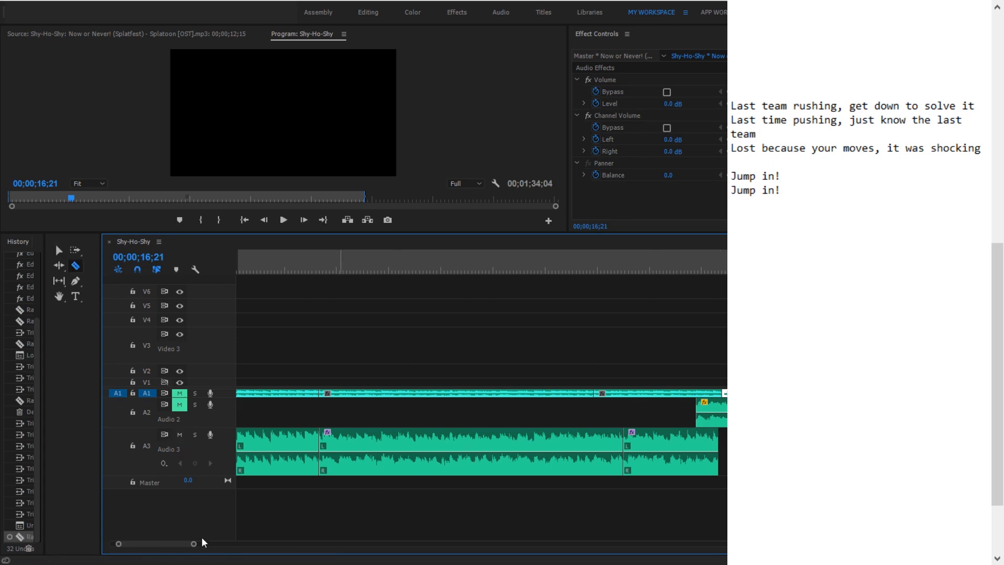
drag(202, 547, 229, 516)
key(ctrl+s)
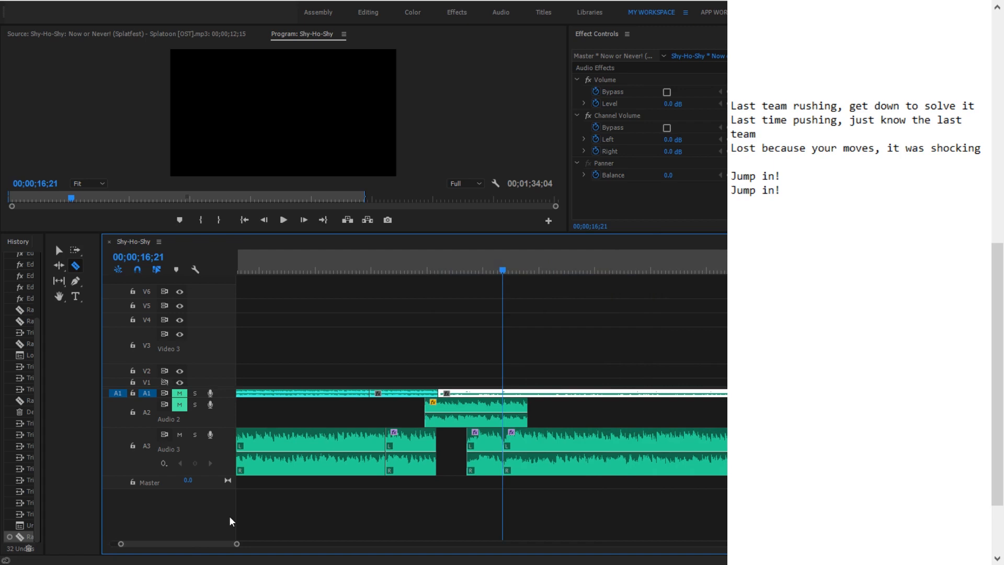
Save the project and listen to the equalized vocals from 00;00;15;16 to find the end of the next phrase
click(479, 268)
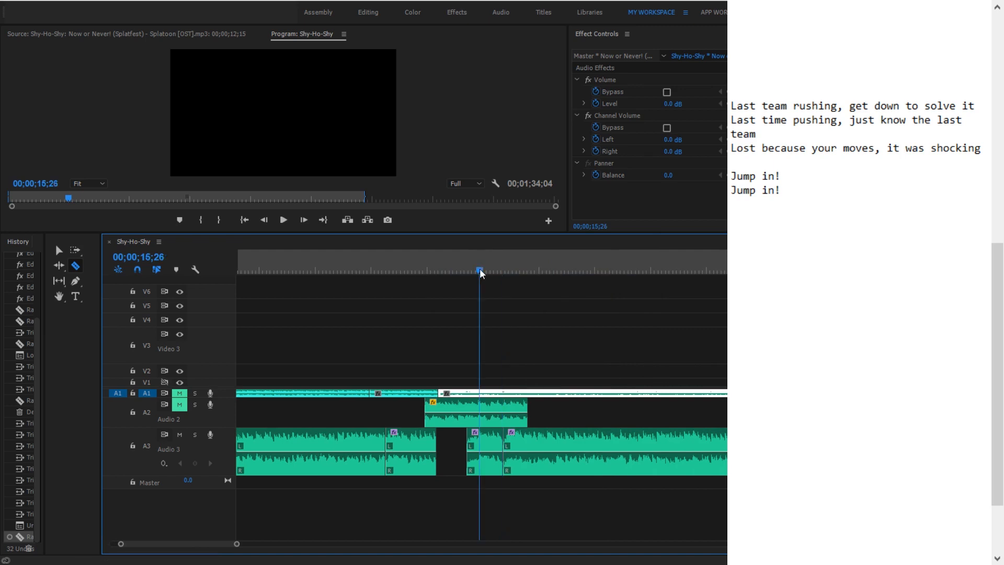
click(472, 265)
key(ctrl+s)
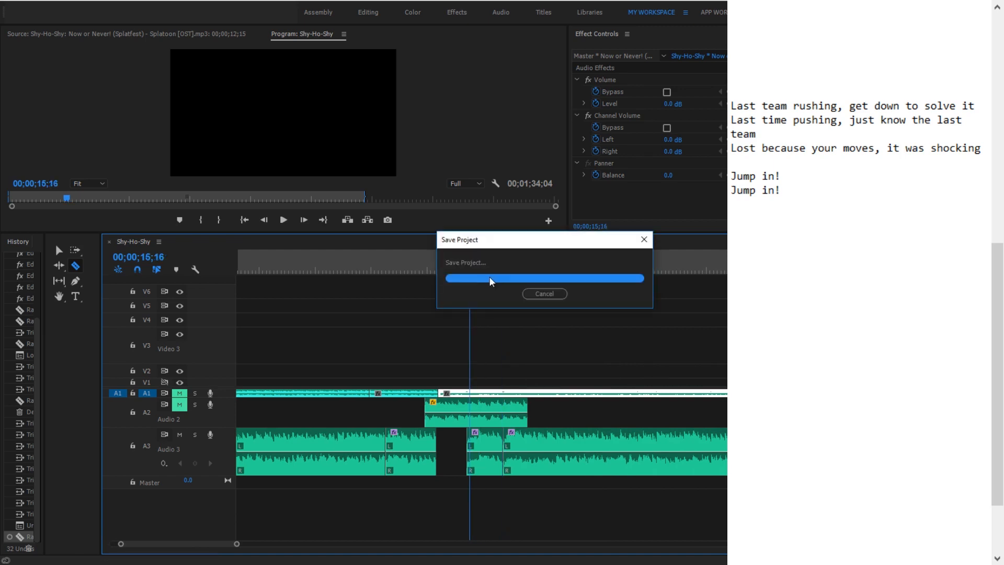
key(space)
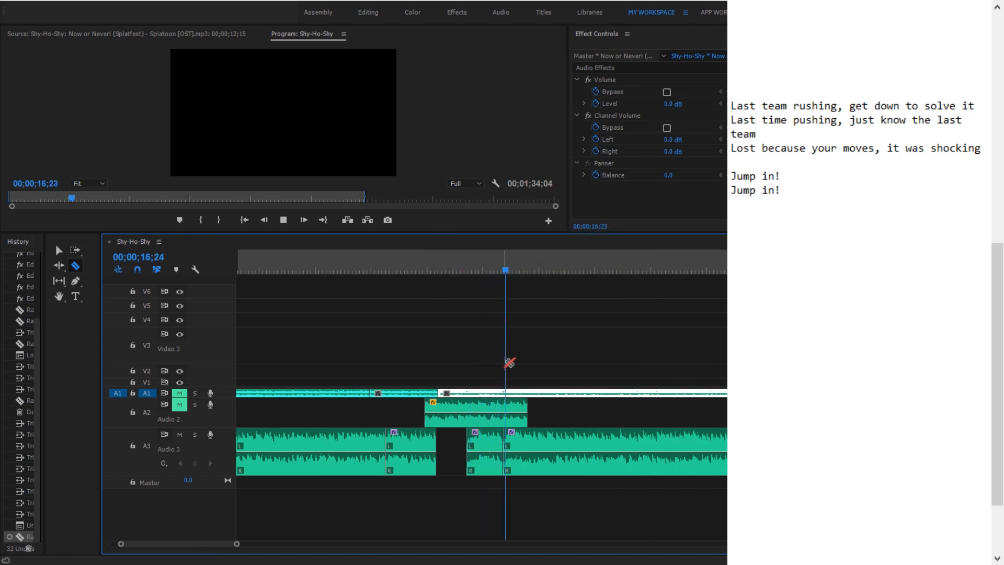
key(space)
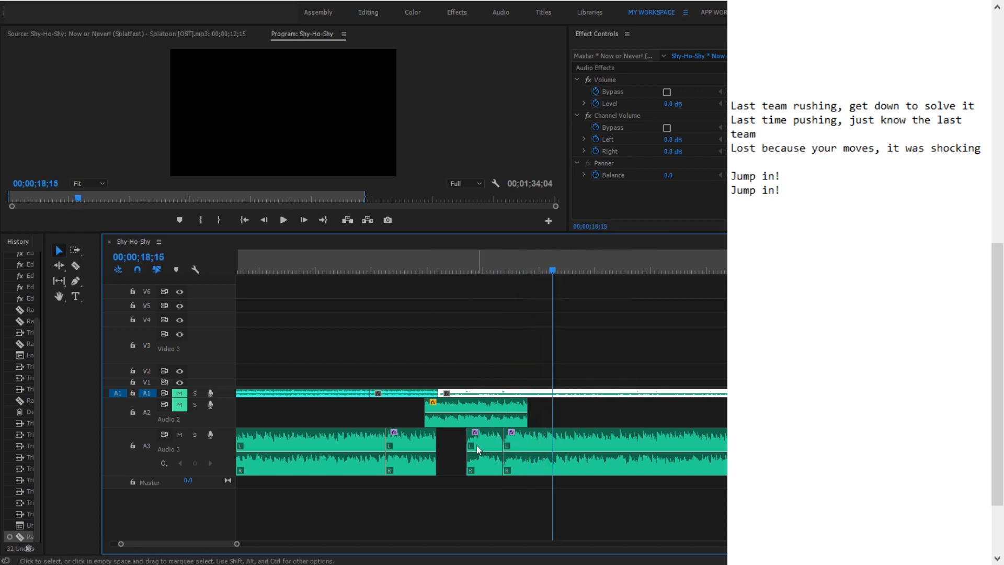
Split the Audio 3 clip at 00;00;18;18 and play the new phrase segment in the Source monitor
click(557, 441)
key(v)
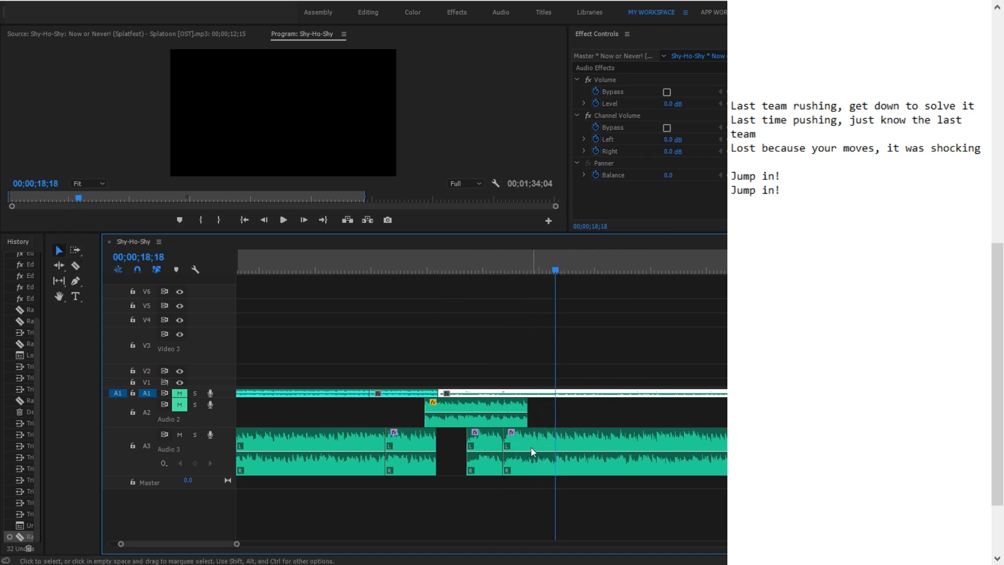
double_click(531, 447)
key(ctrl+k)
click(291, 220)
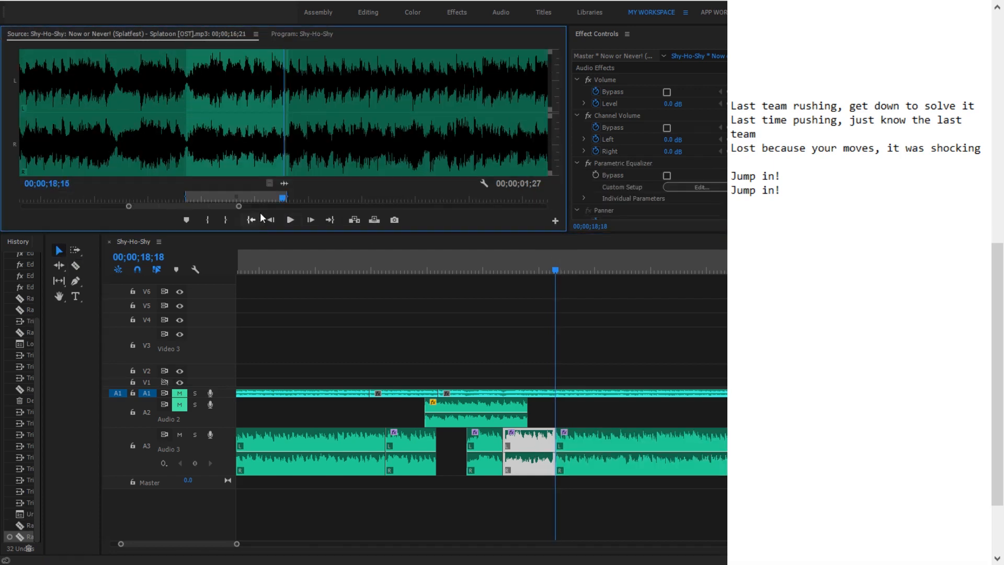
Check the original "Woncha mochutta (wini geeta)" line near the start of the lyrics document
scroll(860, 283, up, 11)
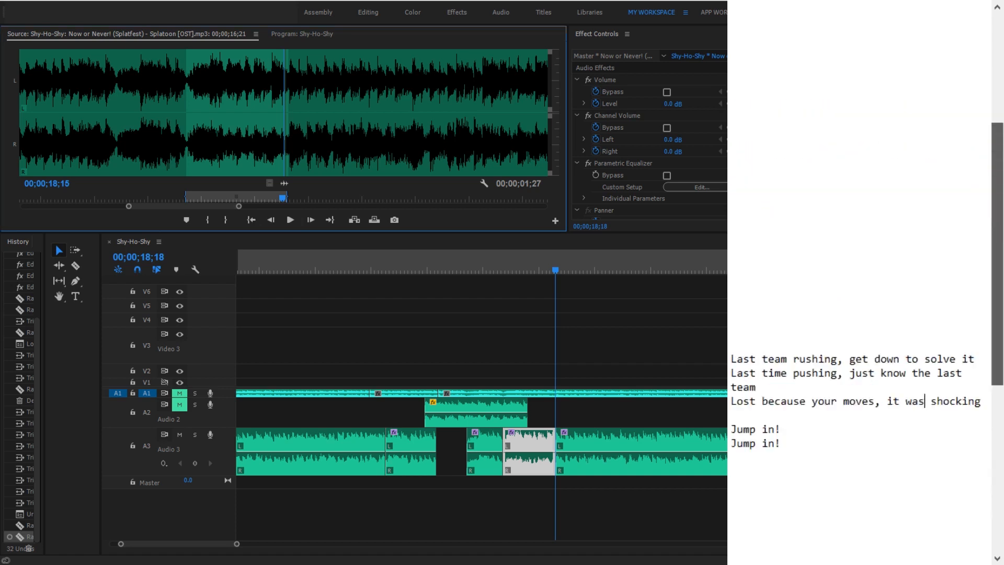
scroll(781, 80, up, 1)
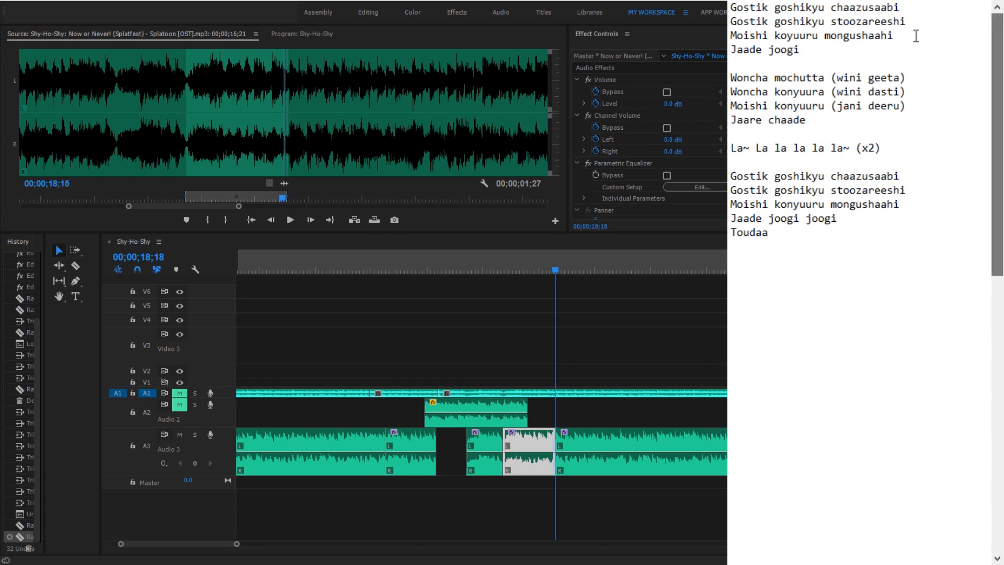
double_click(883, 74)
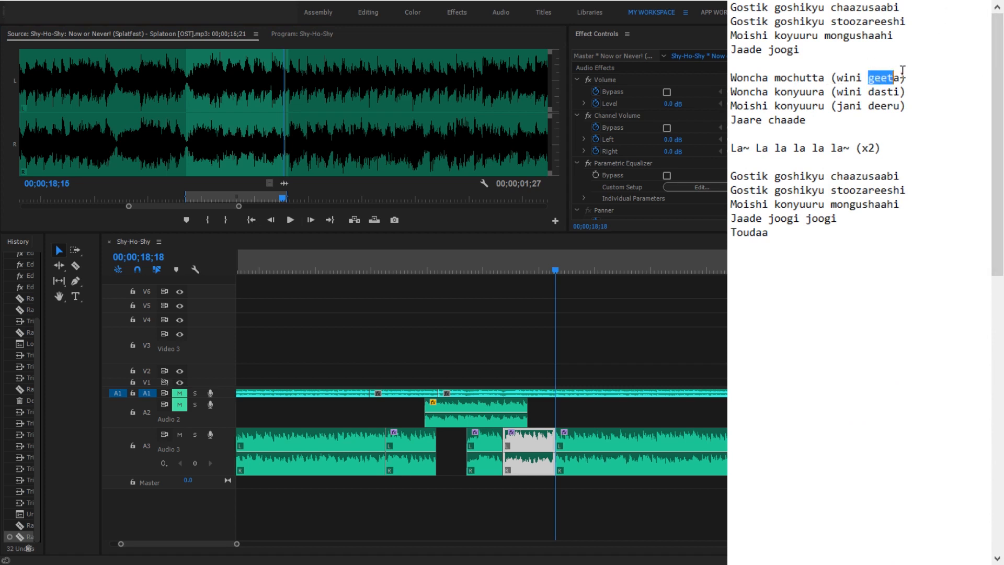
drag(902, 71, 902, 66)
click(776, 78)
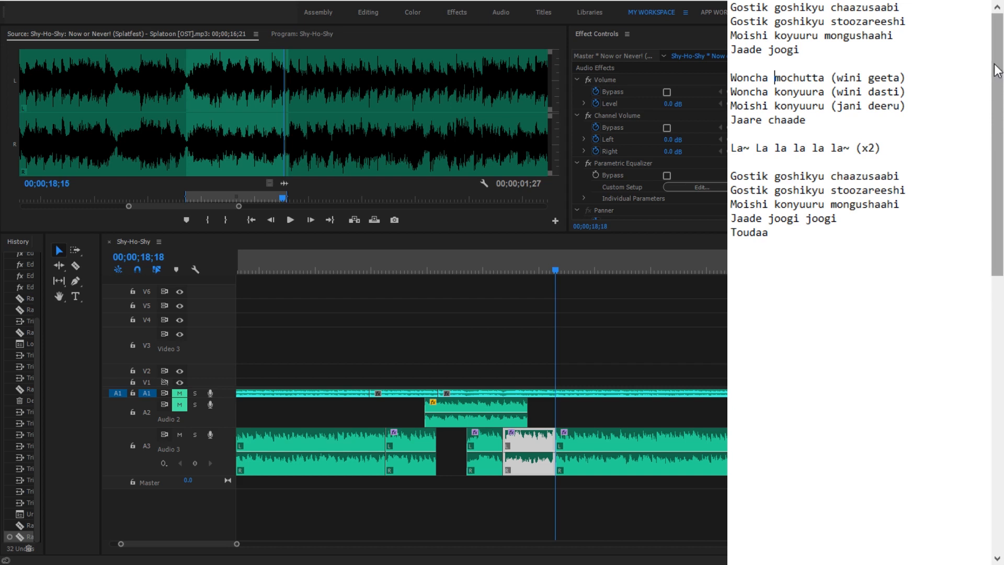
Write "Watch out" as the start of a new verse, one blank line below the last "Jump in!"
drag(999, 64, 981, 241)
click(854, 340)
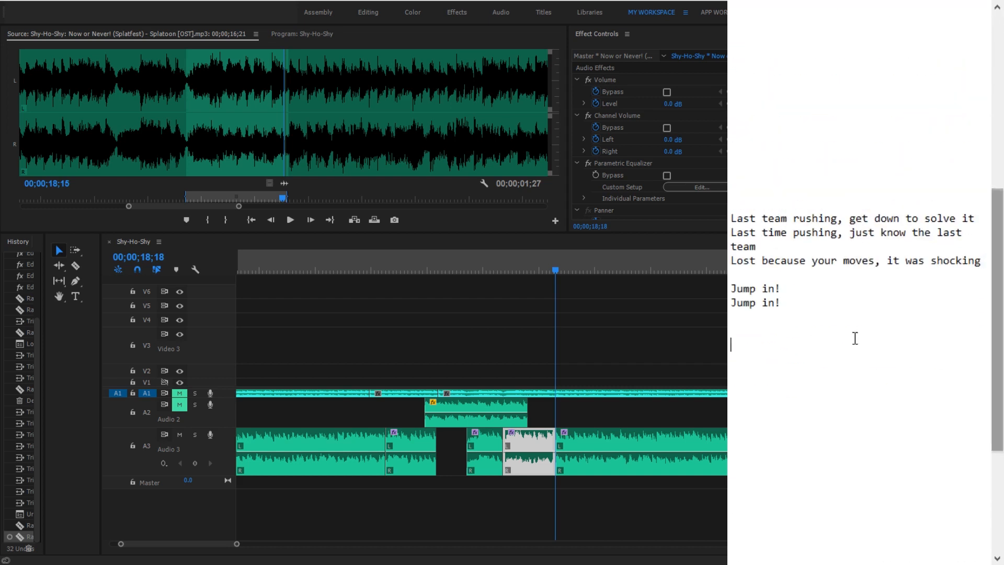
key(Up)
key(Up)
key(Down)
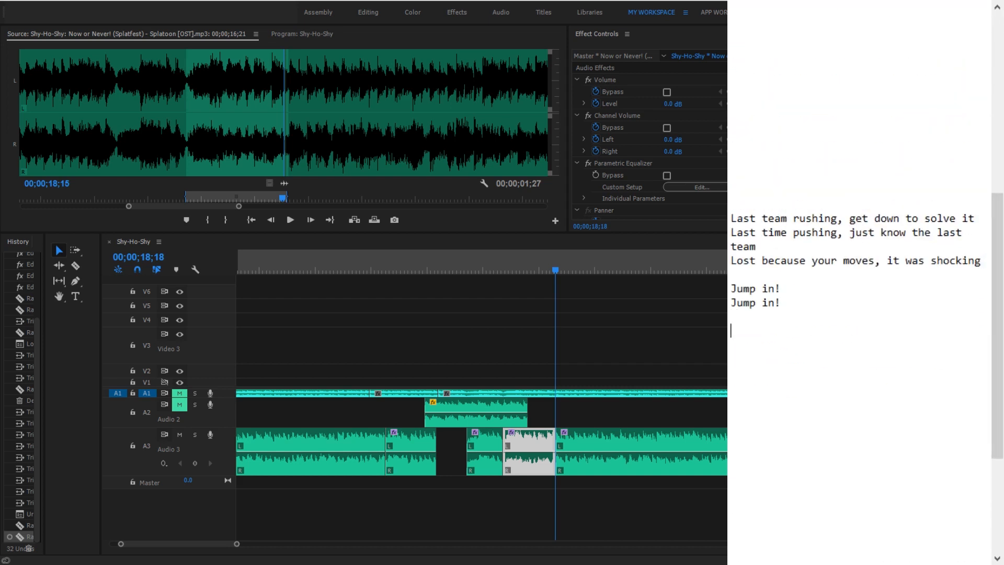
text(Watch out)
drag(994, 307, 995, 374)
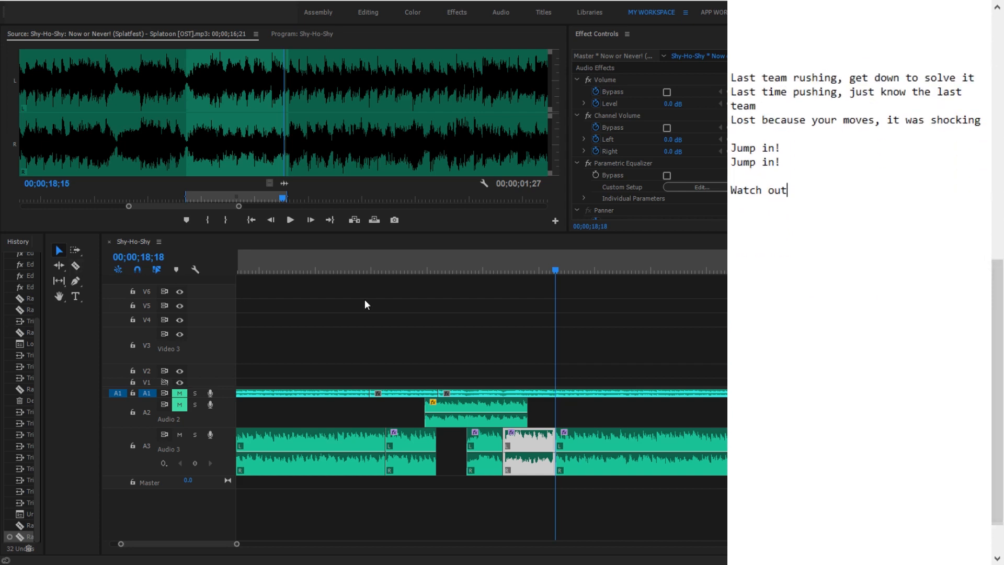
Replay the phrase segment in the Source monitor and complete its lyric line as "Watch out, I'm too far"
click(290, 220)
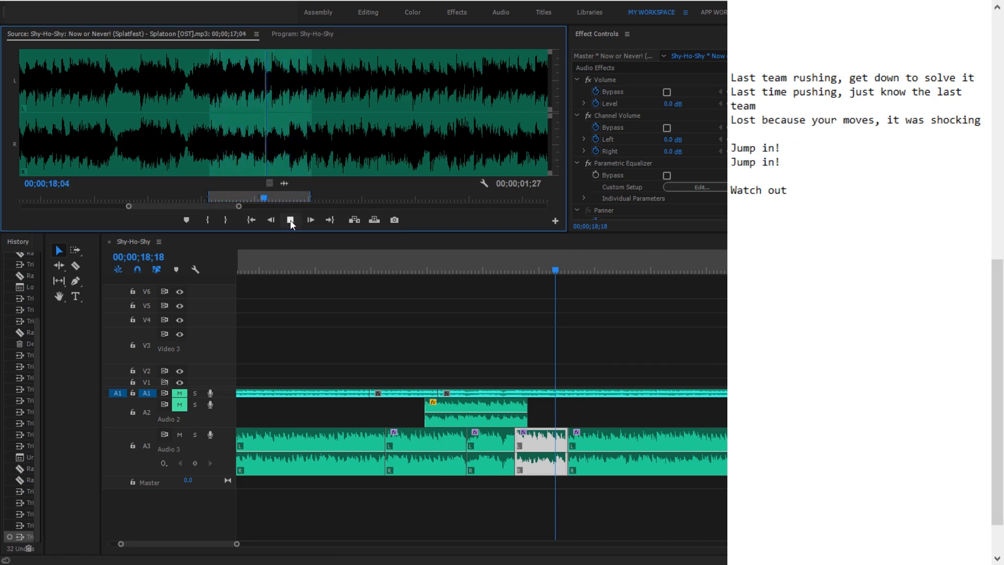
click(291, 221)
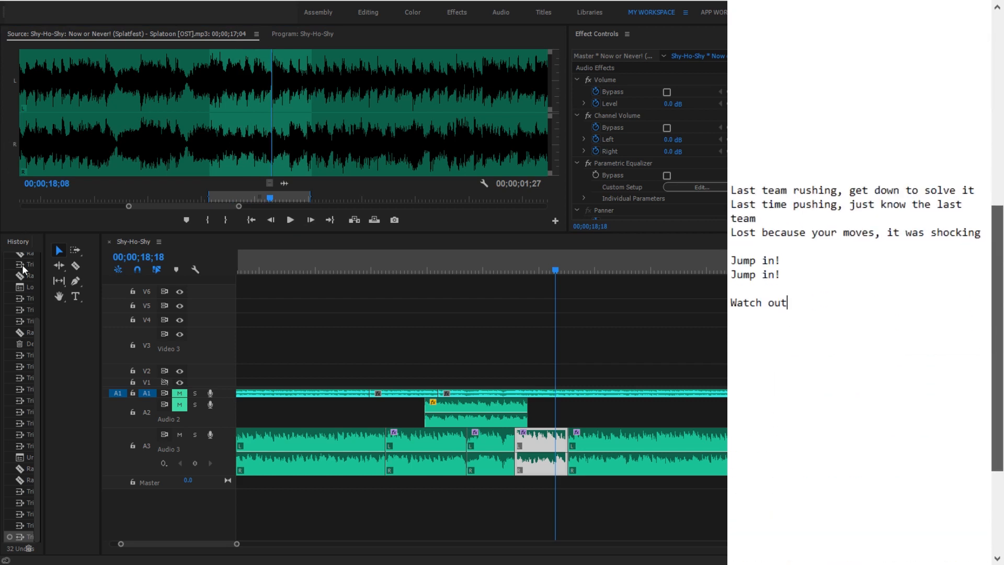
click(293, 222)
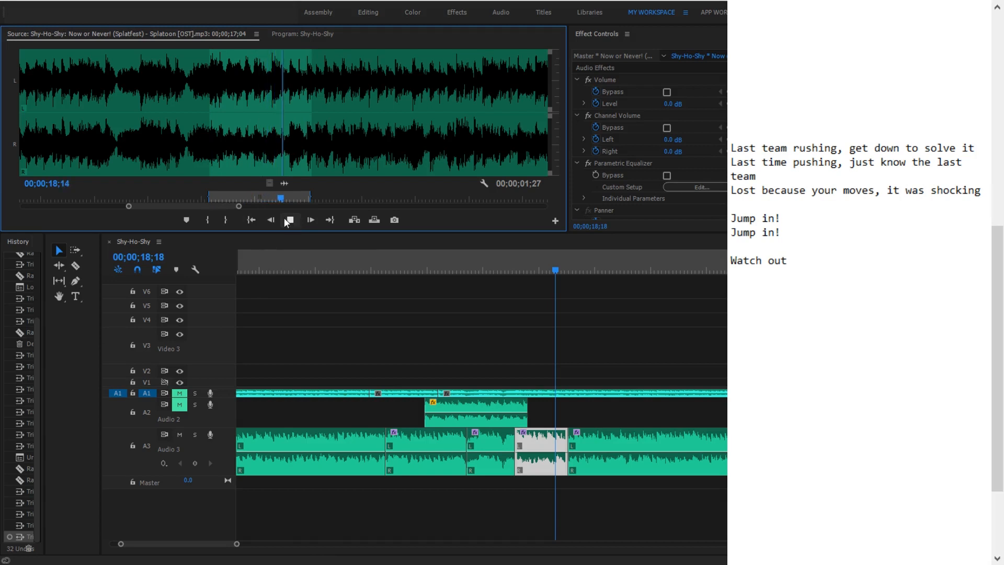
click(291, 220)
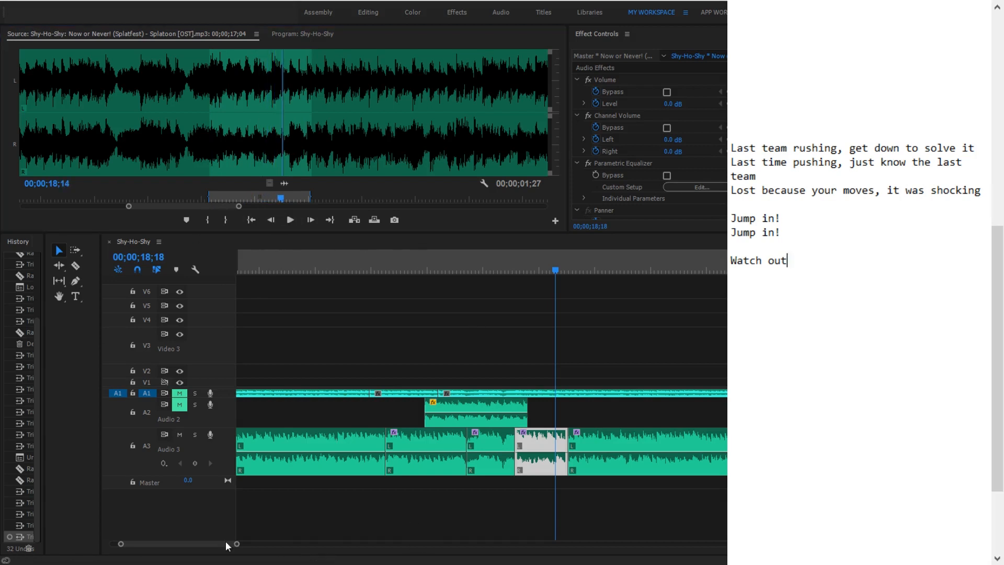
text(, I'm too far)
key(Return)
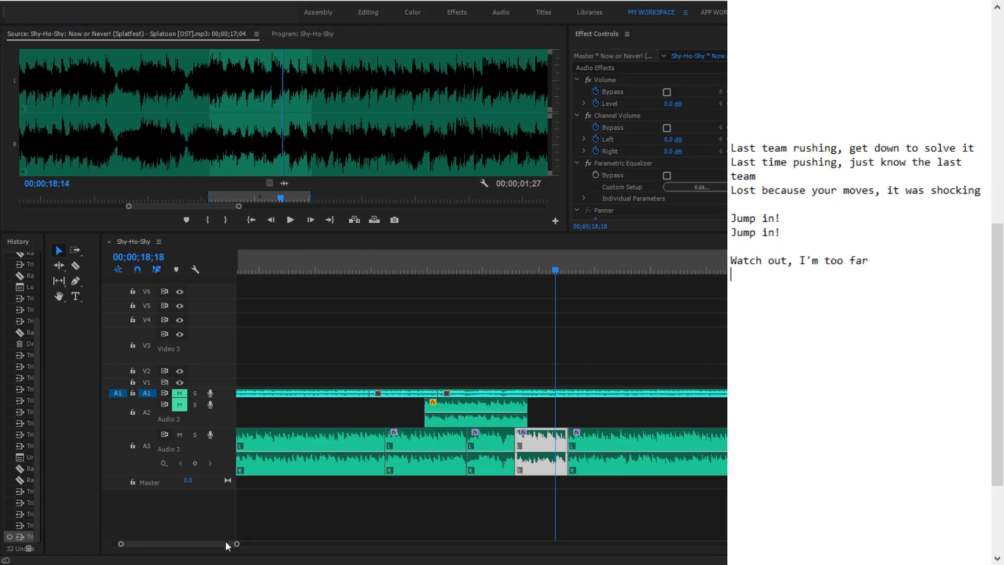
Add about twenty blank lines below "Watch out, I'm too far" and return the cursor to just beneath the verse line
key(Return)
key(Return)
key(Return)
key(Return)
key(Return)
key(Return)
key(Return)
key(Return)
key(Return)
key(Return)
key(Return)
key(Return)
key(Return)
key(Return)
key(Return)
key(Return)
key(Return)
key(Return)
key(Return)
key(Return)
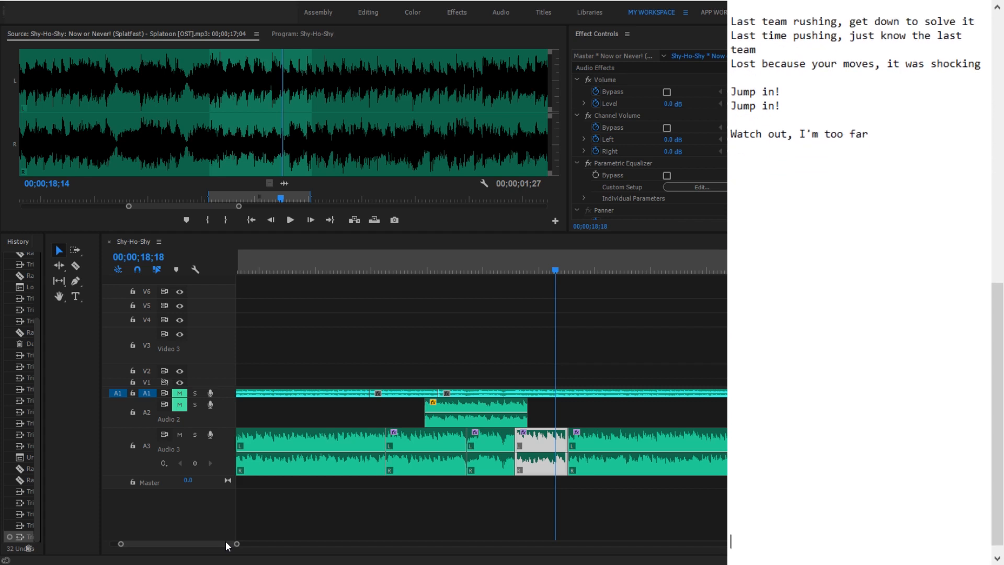
key(Up)
key(Up)
key(Up)
key(Up)
key(Up)
key(Up)
key(Up)
key(Up)
key(Up)
key(Up)
key(Up)
key(Up)
key(Up)
key(Up)
key(Up)
key(Up)
key(Up)
key(Up)
key(Up)
key(Up)
Listen to the vocals around 00;00;18;06 up to 00;00;19;18 to find the short phrase after "I'm too far"
click(569, 271)
key(space)
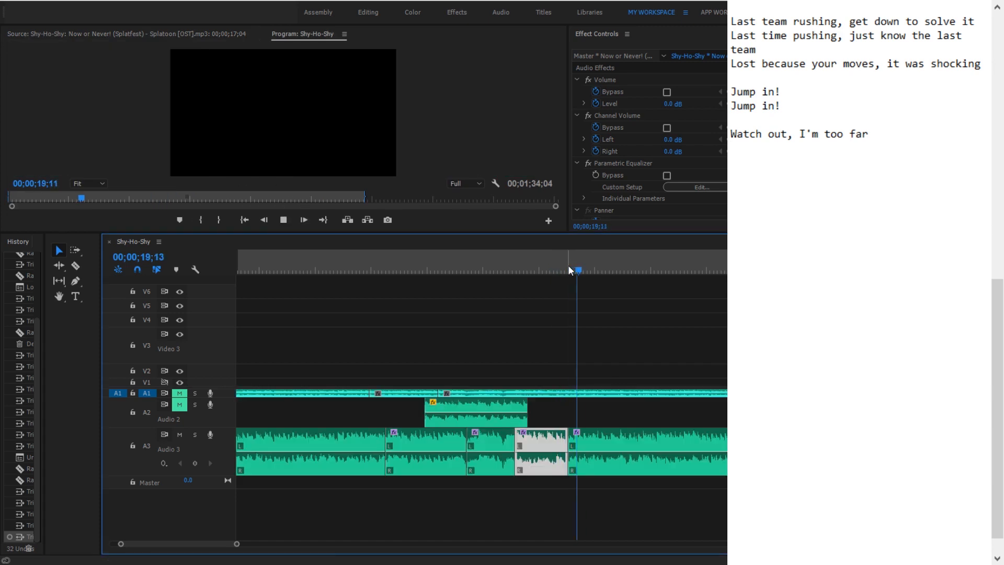
click(544, 269)
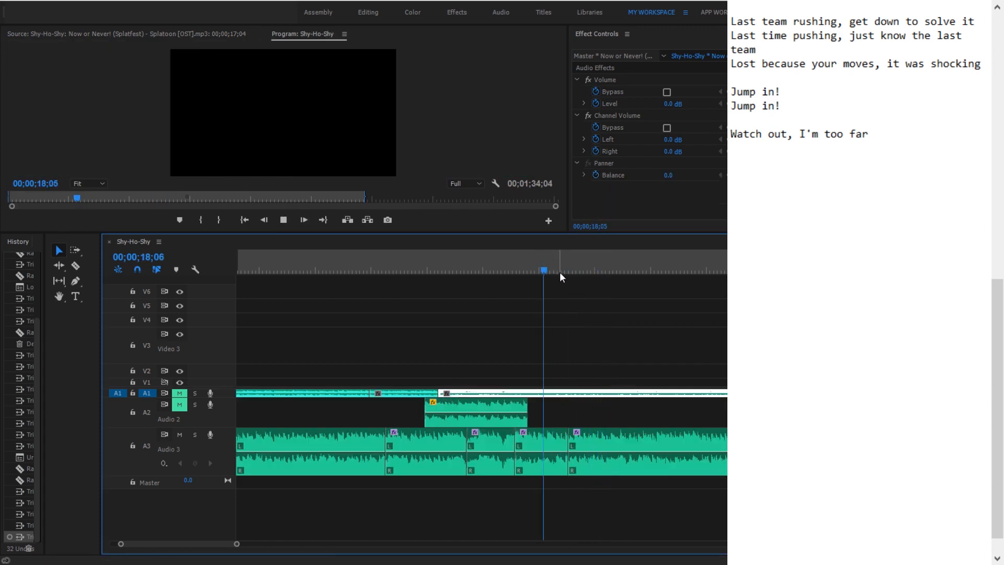
key(space)
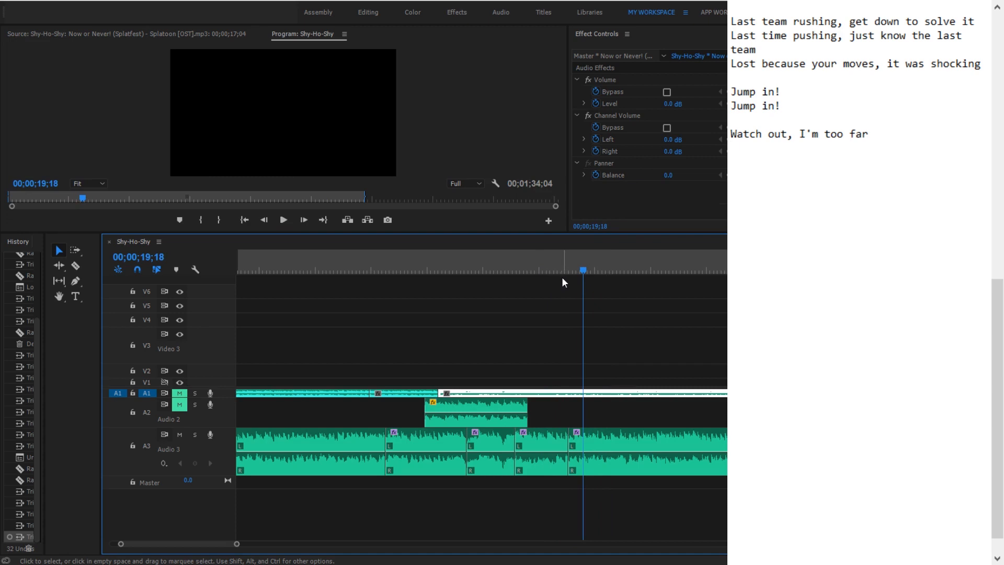
Shift the Audio 3 cut slightly earlier, split the following clip at 00;00;19;18 and play the short segment in the Source monitor
mouse_move(568, 444)
mouse_down()
mouse_move(555, 444)
mouse_move(564, 442)
mouse_up()
click(579, 443)
key(ctrl+k)
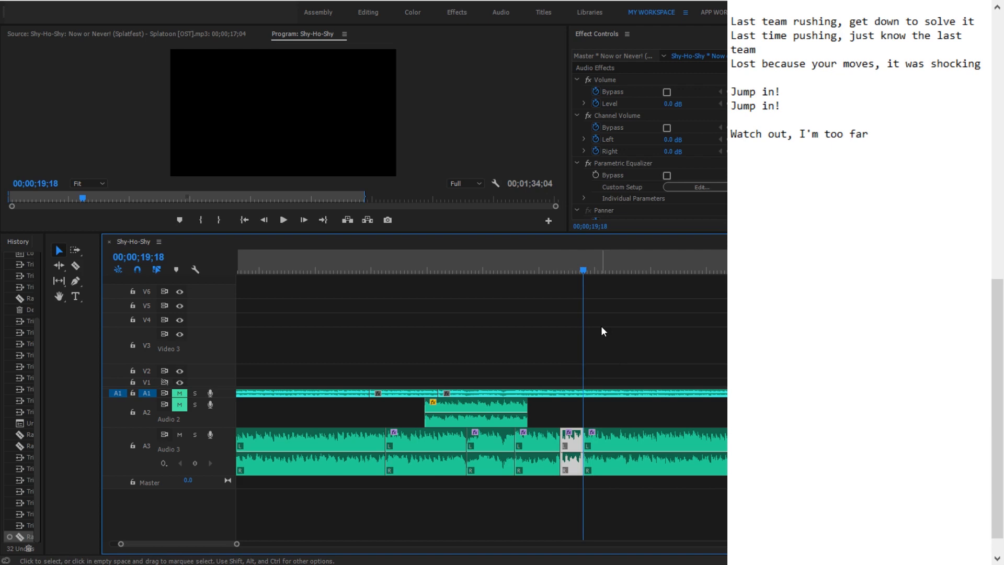
double_click(578, 441)
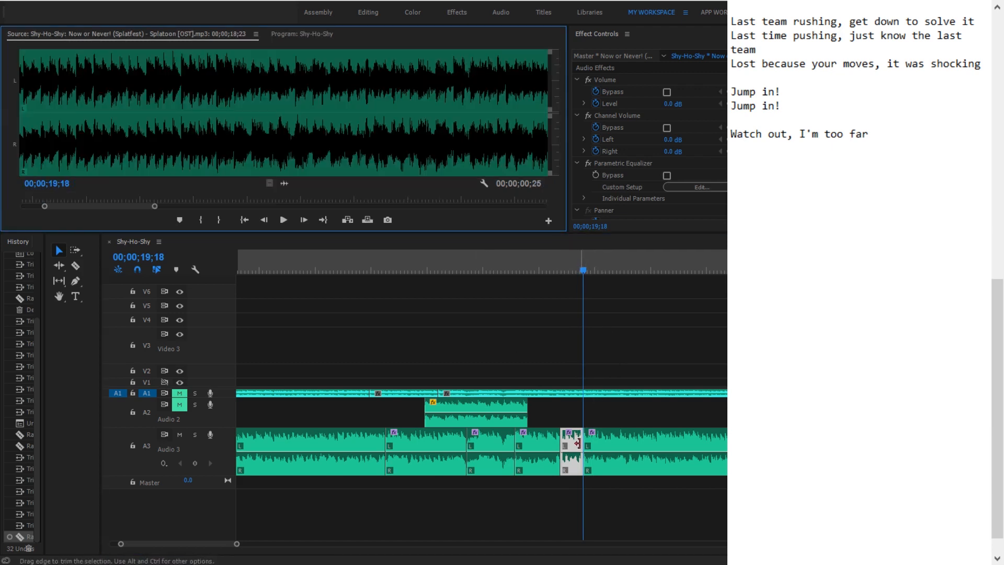
key(space)
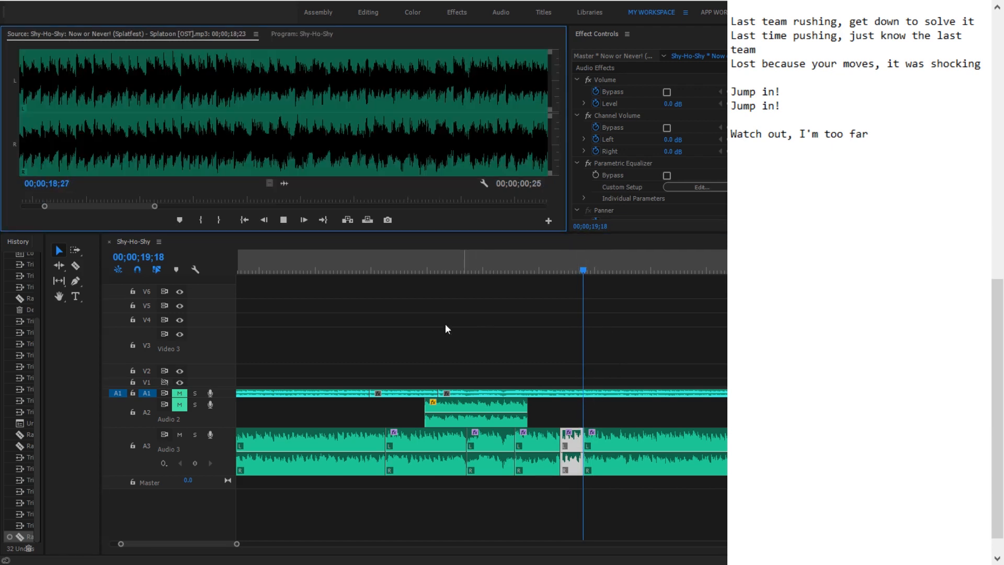
Check the bracketed phrases in the original "Woncha mochutta (wini geeta)" verse in the lyrics document
click(561, 280)
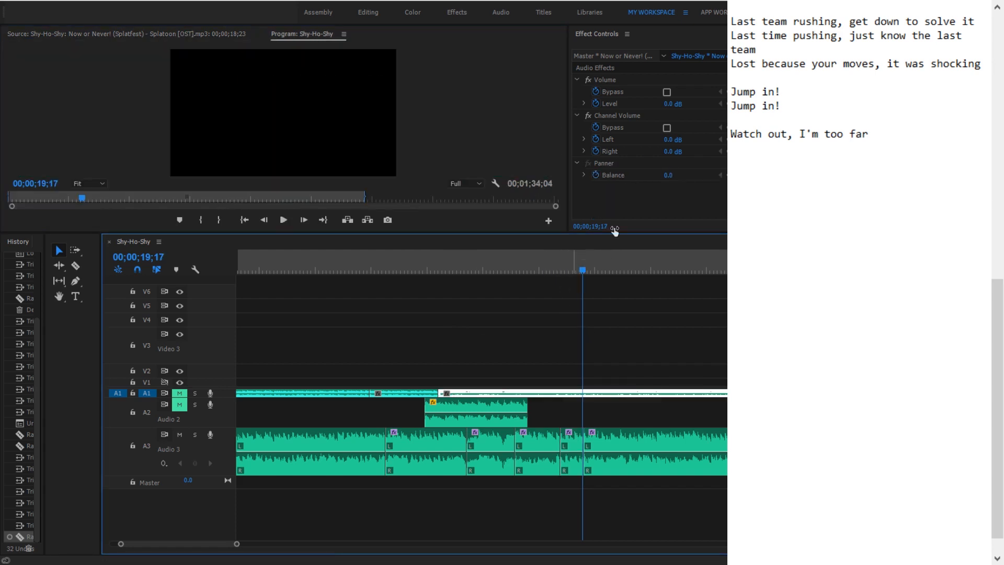
scroll(870, 65, up, 12)
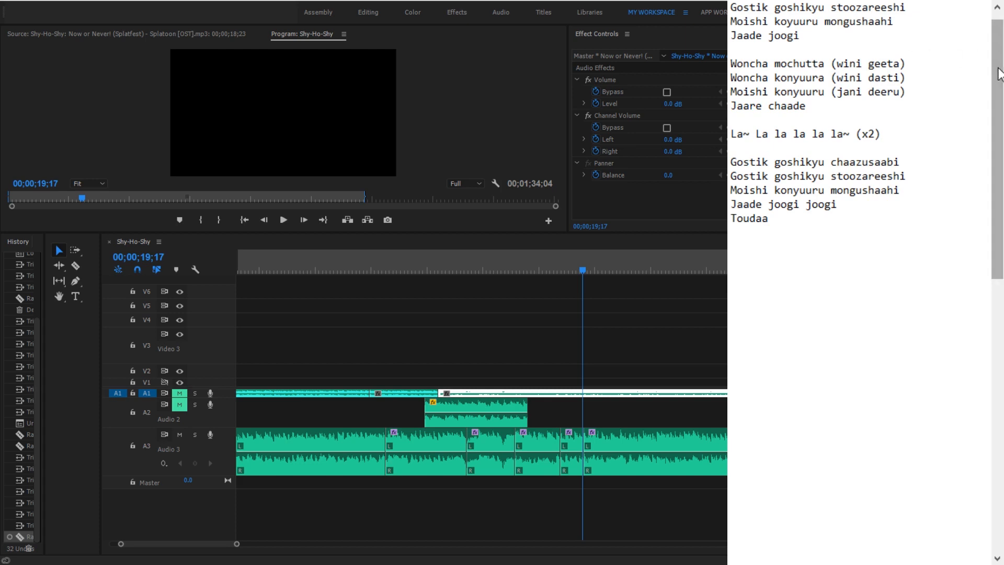
drag(1001, 70, 970, 250)
Listen again from 00;00;16;17 and add the placeholder "(_)" after "Watch out, I'm too far"
click(882, 302)
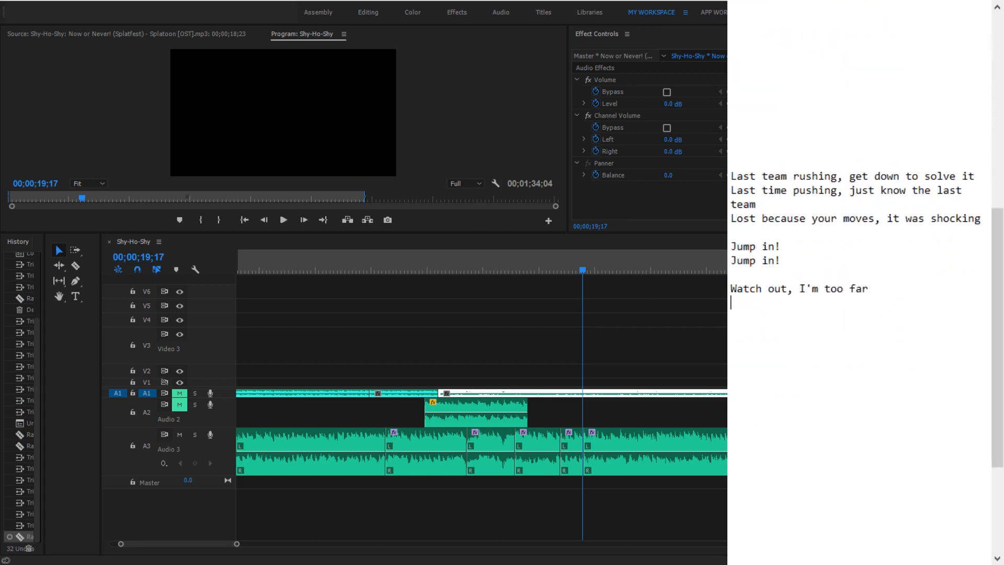
click(530, 246)
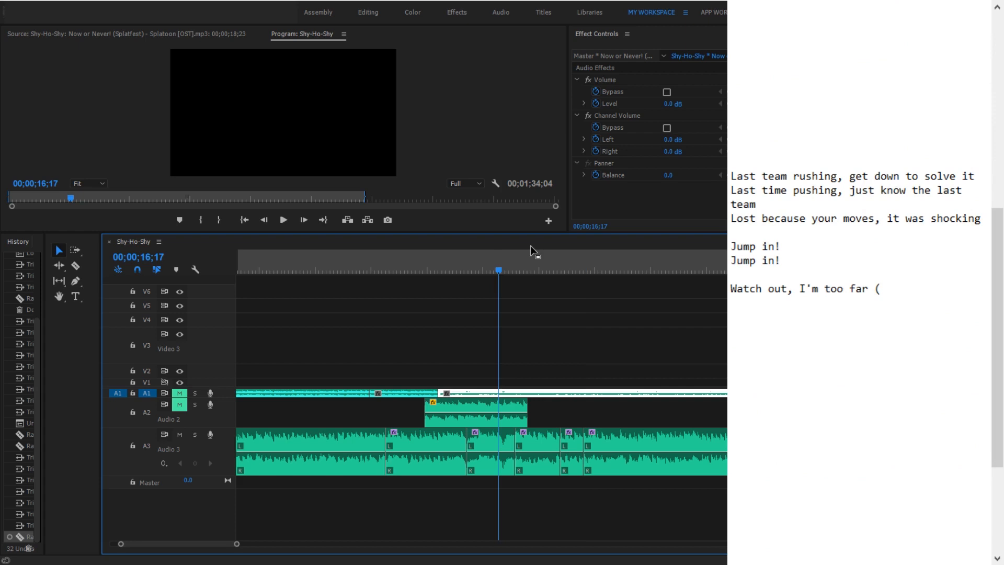
key(space)
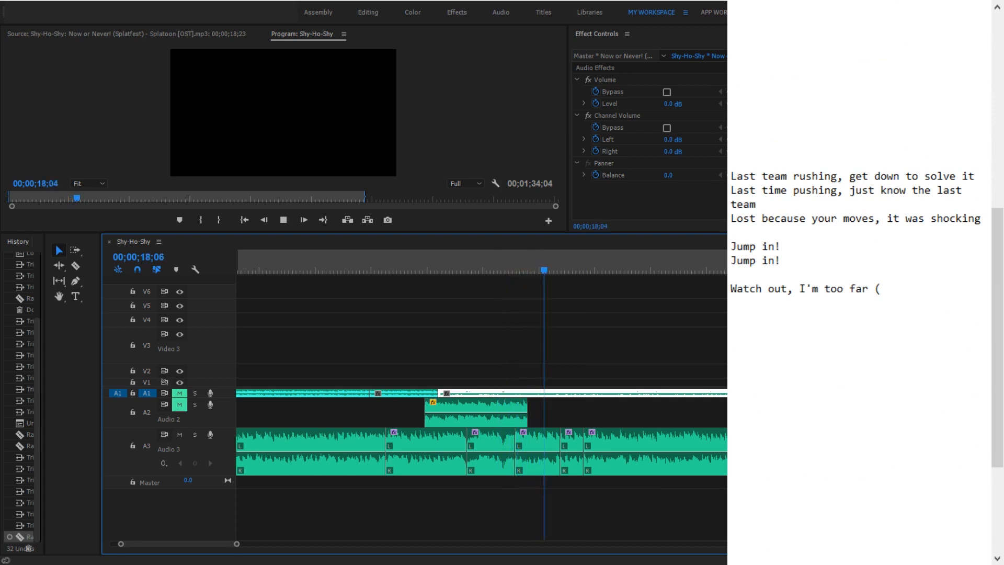
key(space)
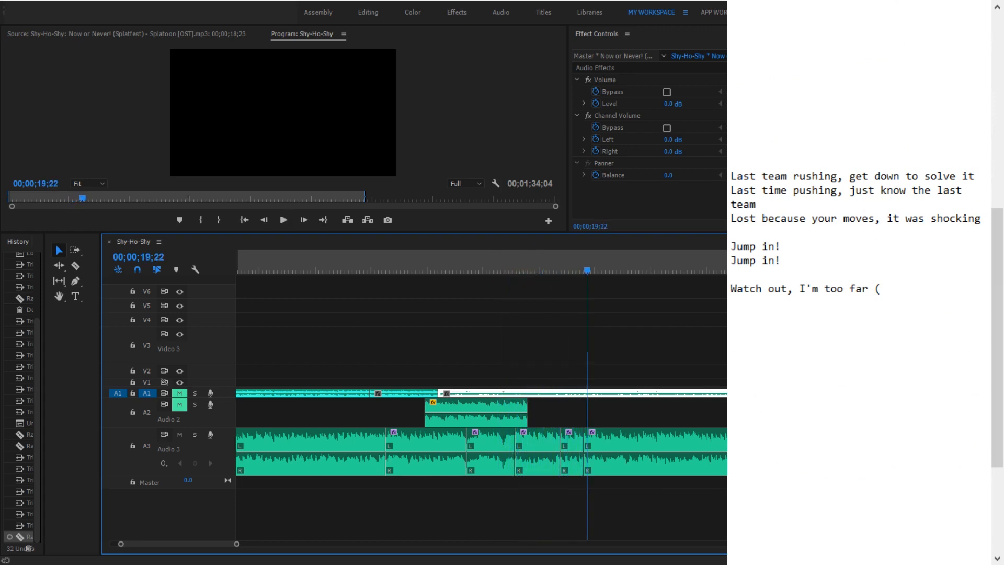
click(1001, 259)
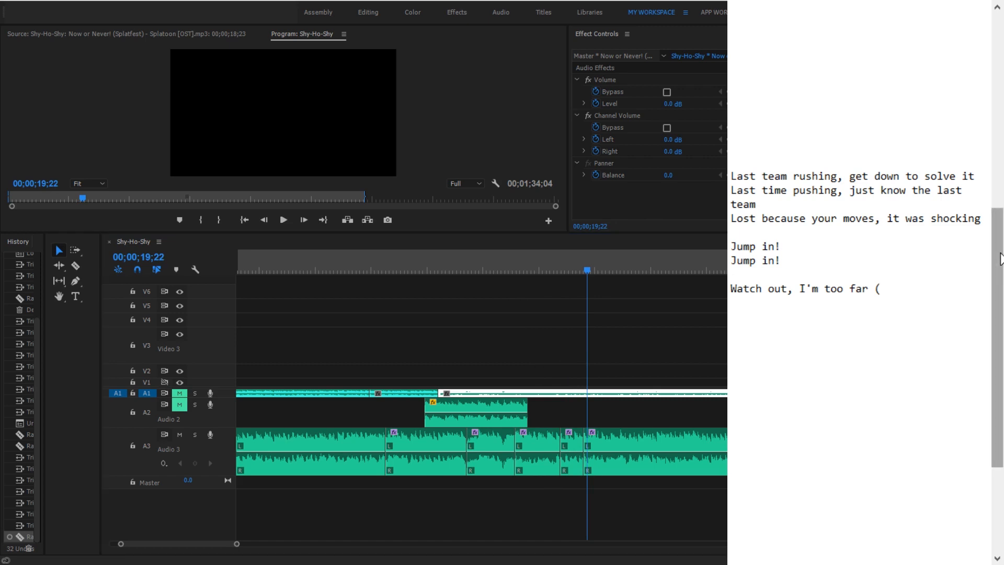
text(_))
Start the next lyric line with "Watch out,"
key(Return)
text(Watch o)
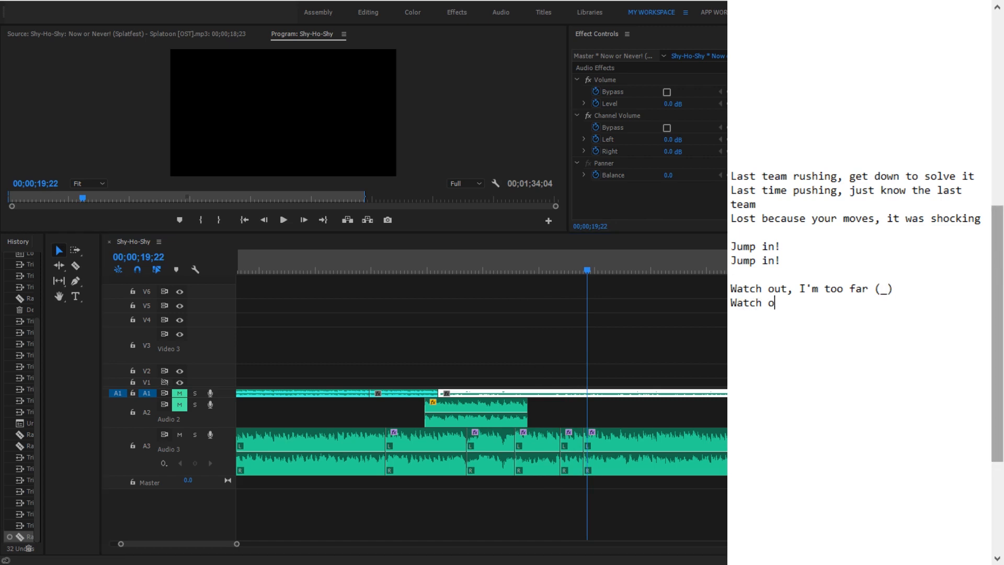
text(utm,)
key(BackSpace)
key(BackSpace)
text(,)
Listen to the next phrase up to 00;00;21;10 and rewrite the second verse line as "Watch out on your left"
click(584, 271)
key(space)
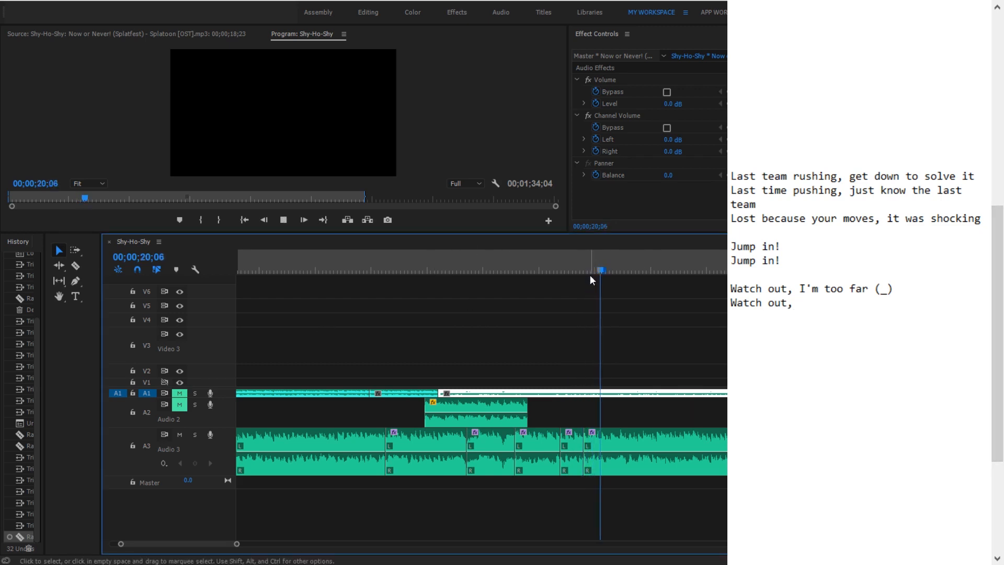
key(space)
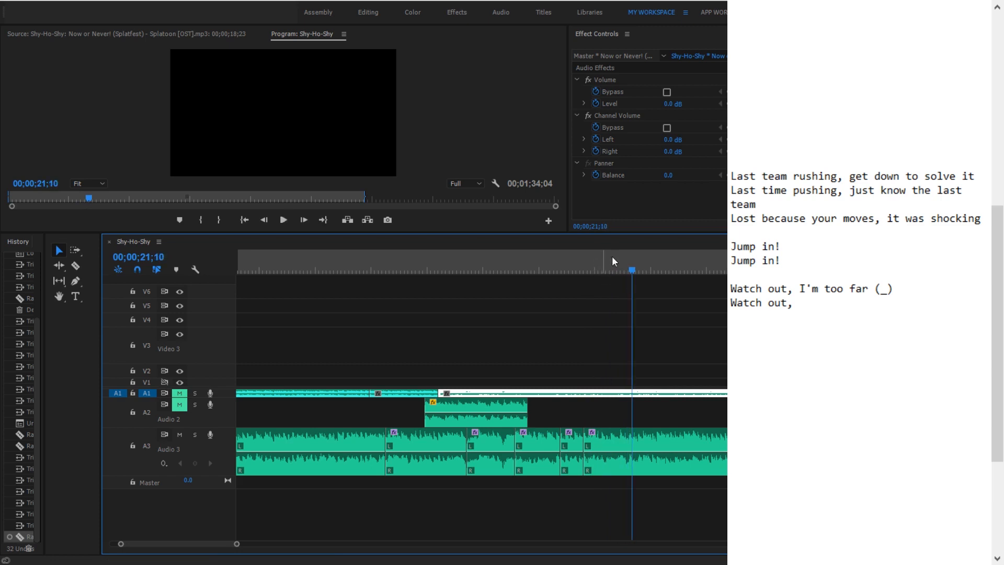
key(alt+Tab)
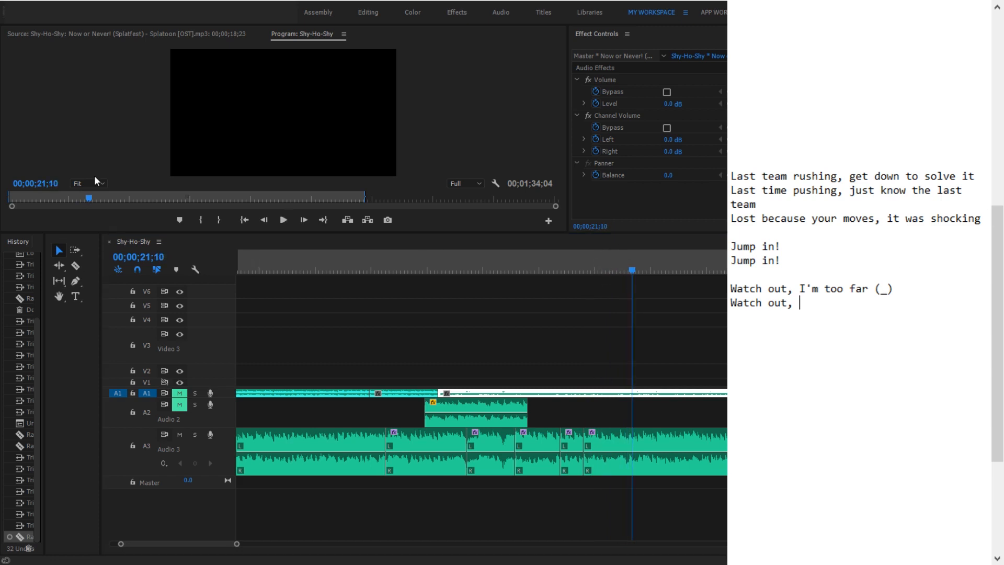
key(BackSpace)
key(BackSpace)
text(on your left)
scroll(998, 334, down, 3)
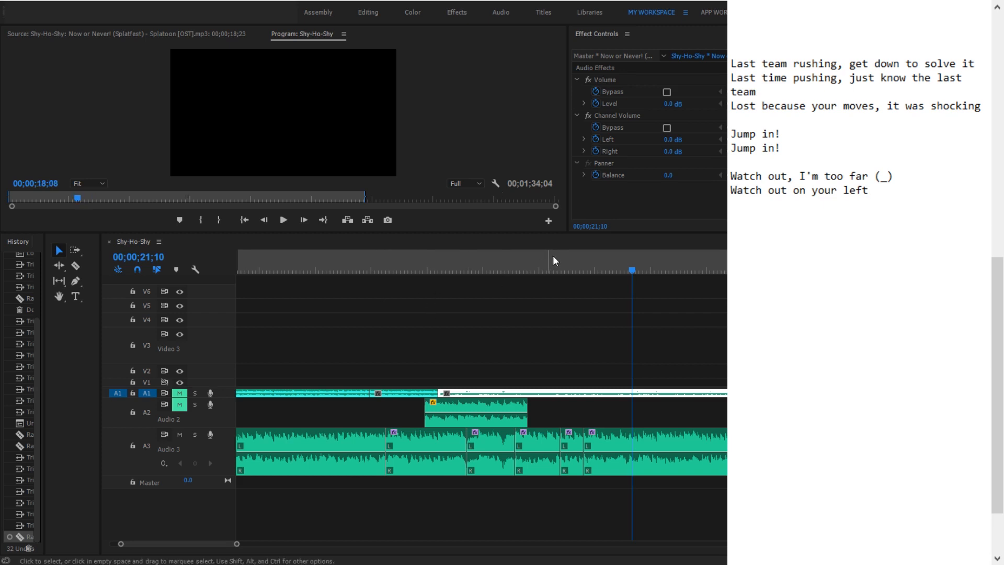
Replay the verse from about 00;00;18;06 and add the placeholder "(_)" after "Watch out on your left"
click(542, 269)
key(space)
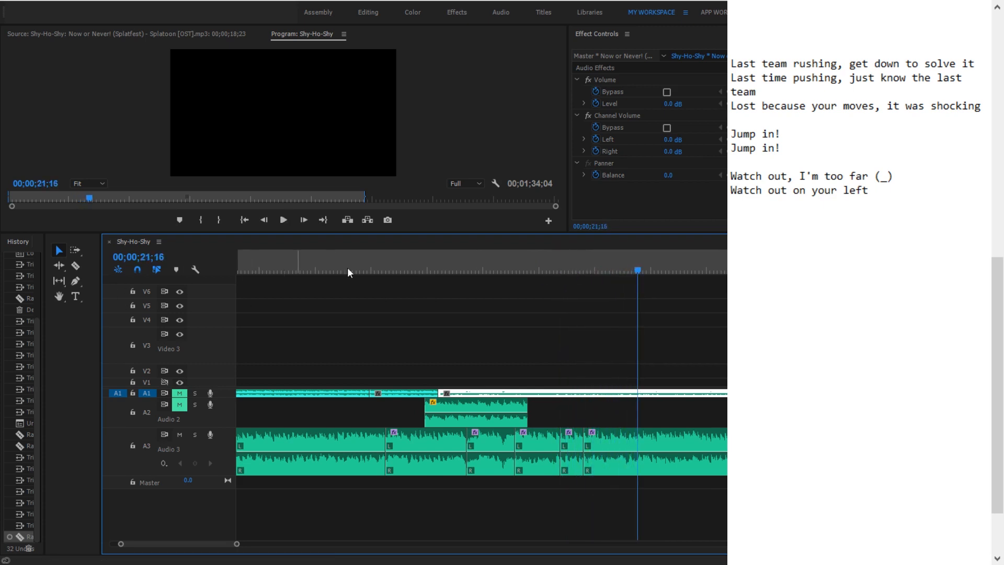
key(space)
click(932, 195)
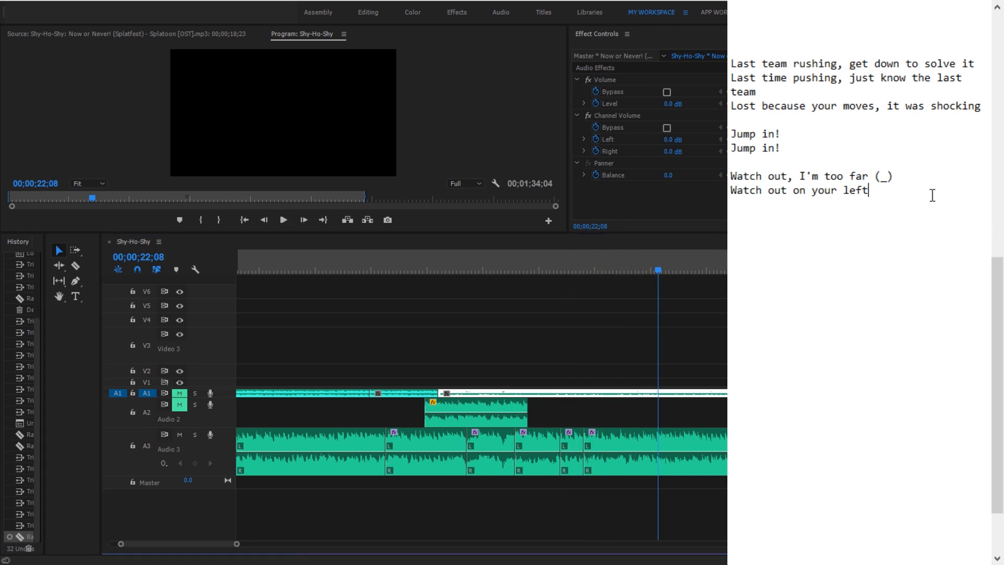
text((_())
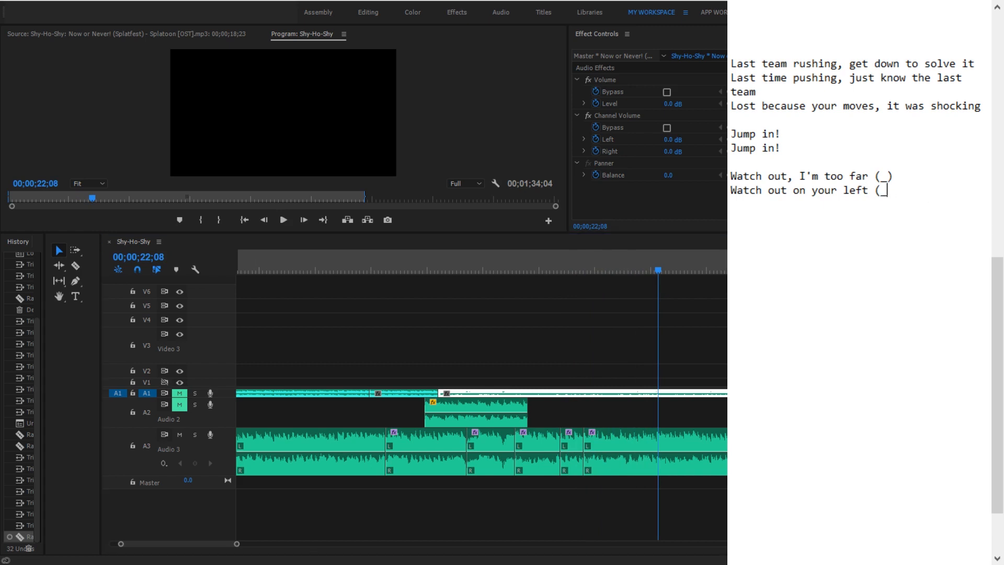
text())
key(Return)
text('_')
key(Down)
key(Left)
key(Left)
key(BackSpace)
key(Up)
key(Delete)
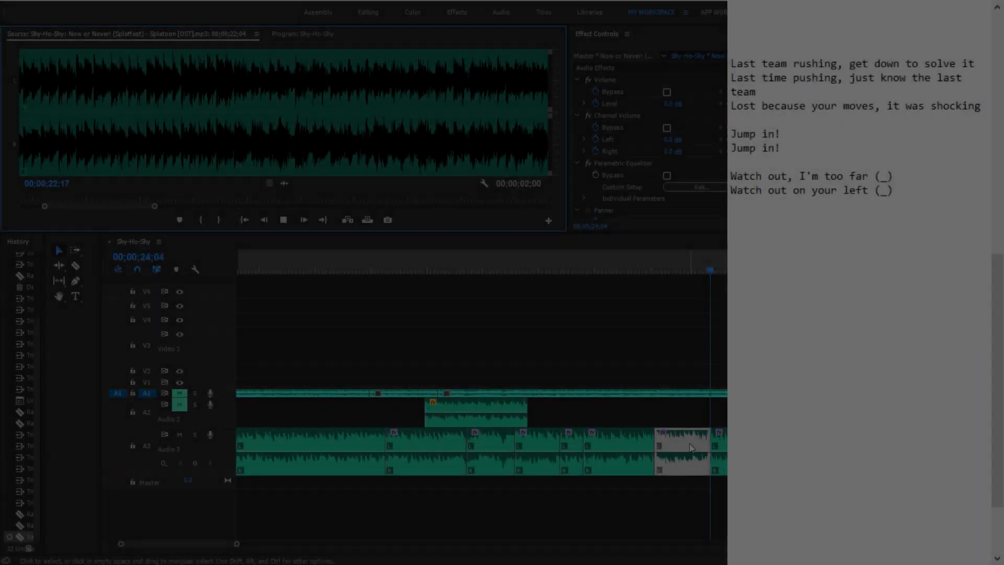
Widen the Source monitor's waveform view, replay the next phrase segment and write "Let's see on your right" as the third verse line
drag(126, 208, 369, 206)
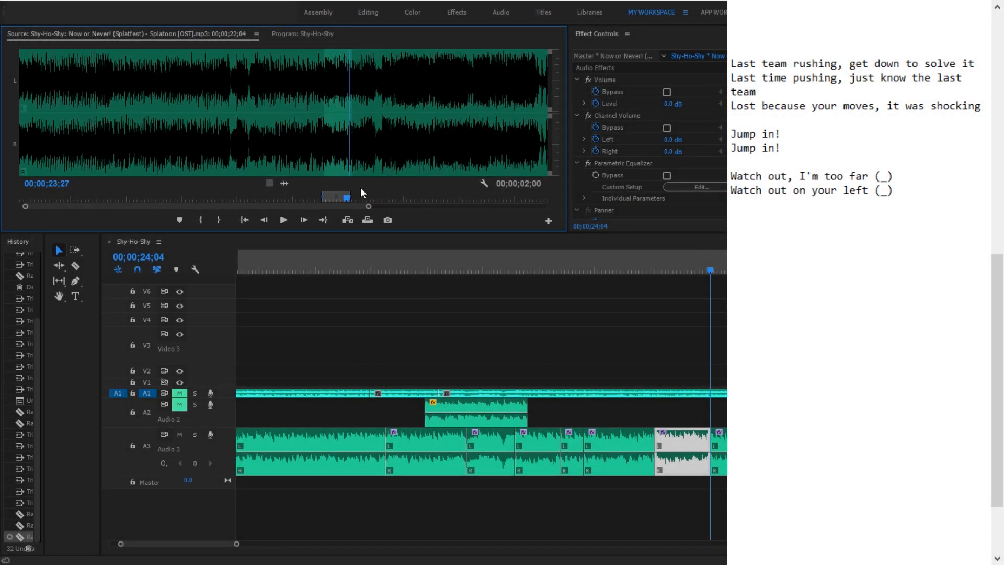
key(space)
click(895, 190)
key(Return)
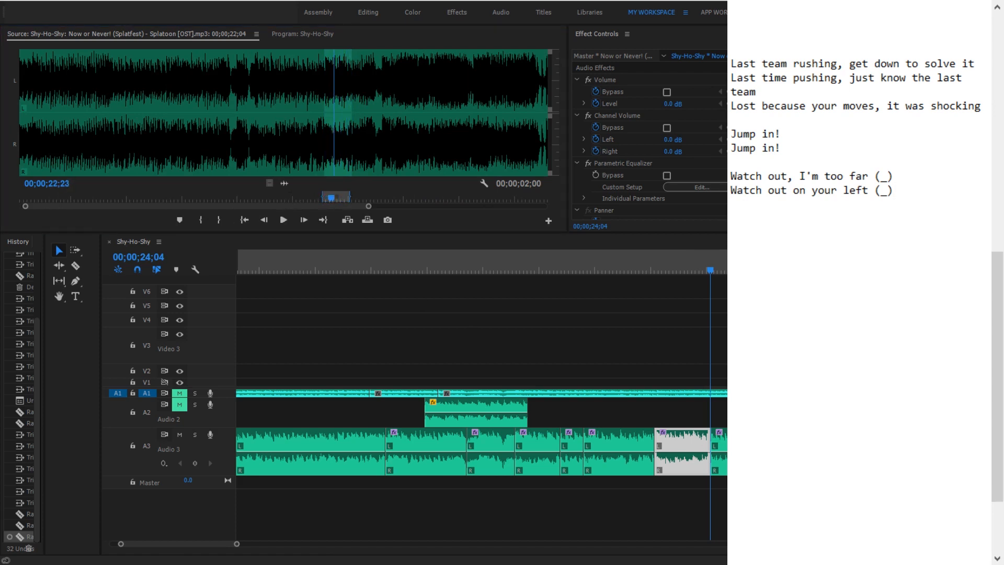
text(Let's see on your l)
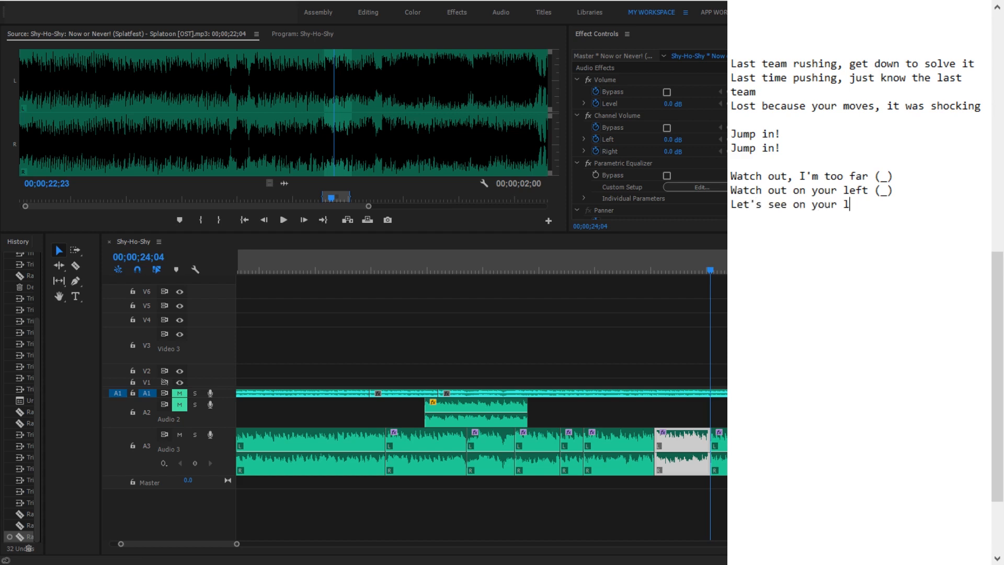
key(BackSpace)
text(right)
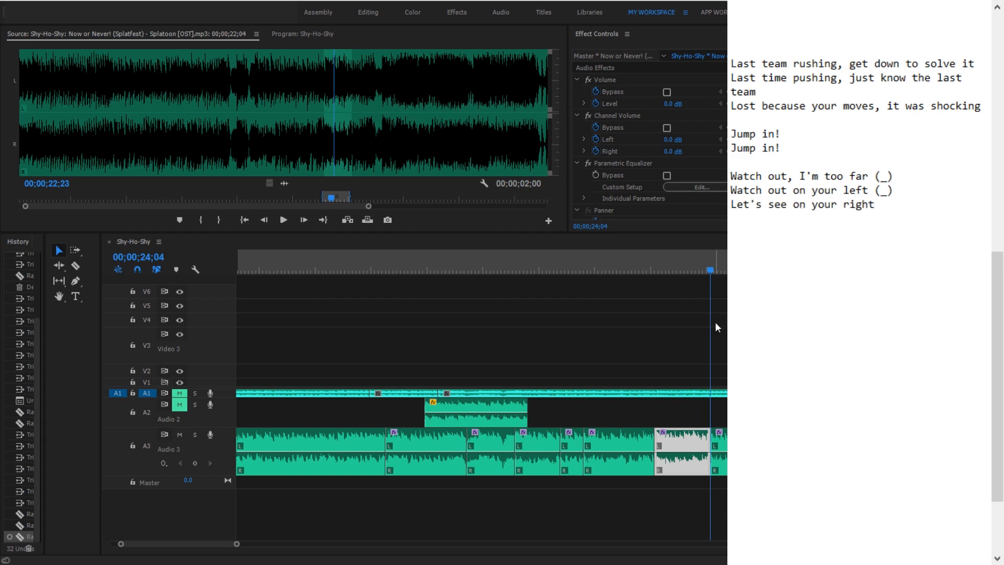
Listen to the verse from about 00;00;17;24, then replay the vocals following the "Watch out on your left" line
click(543, 268)
click(532, 268)
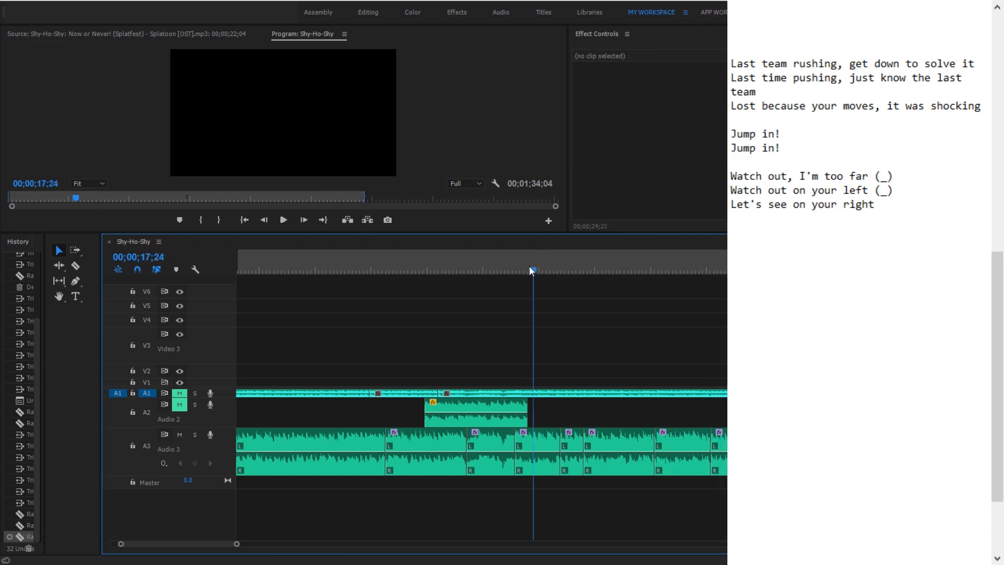
drag(525, 266, 556, 266)
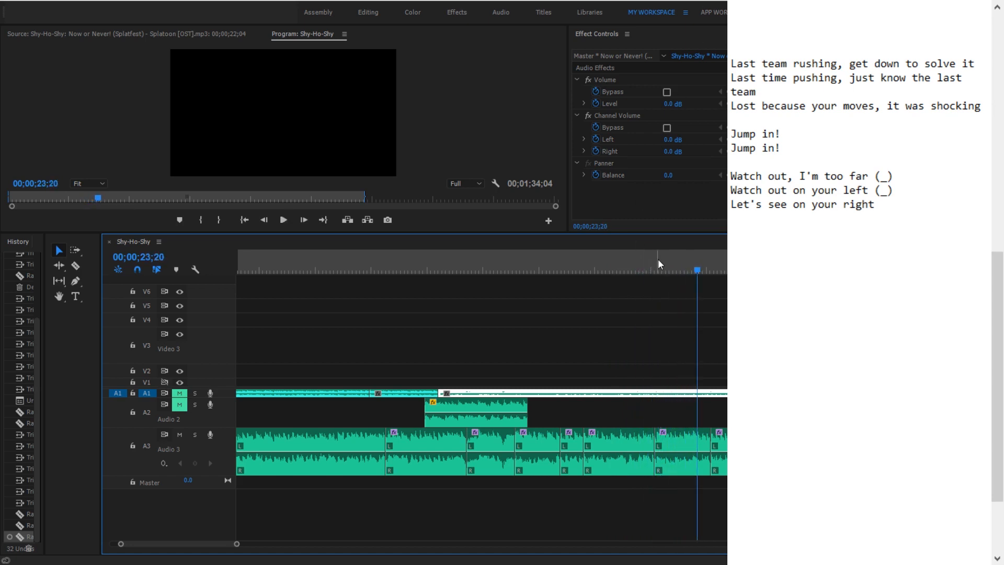
click(658, 259)
key(space)
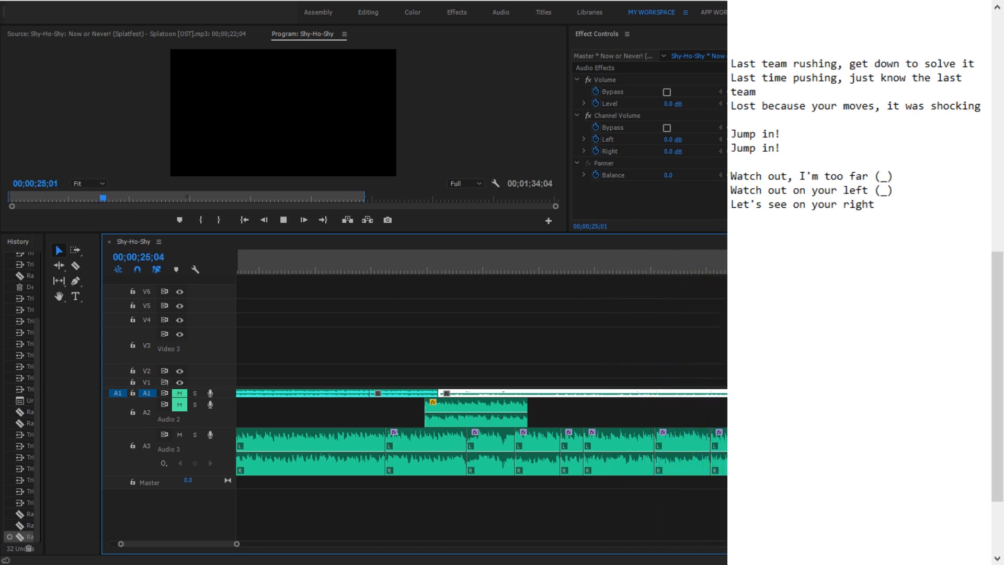
Stop playback and write "Jump in!" on two lines as a separate block below the second verse
key(space)
click(910, 201)
text(J)
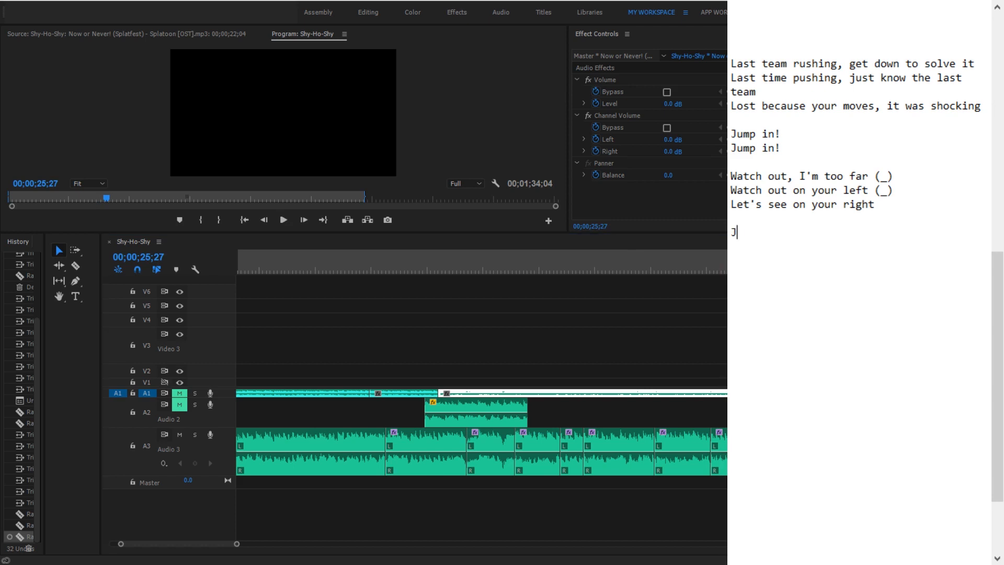
text(ump in!)
key(Return)
text(Jump in)
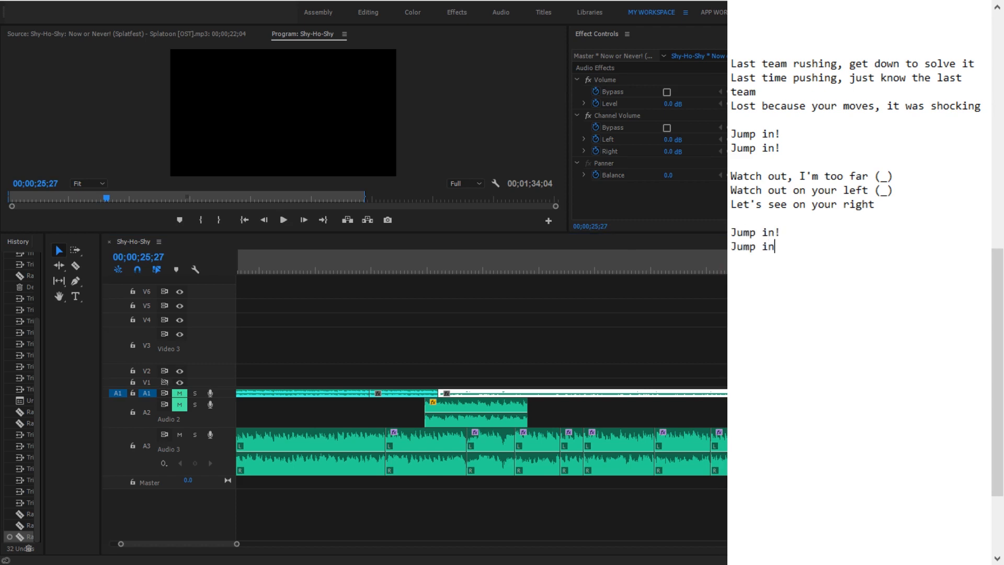
text(!)
key(Return)
key(Return)
Zoom out the timeline, listen on to about 00;00;52;25 and begin a new lyric line with "Jump in to"
click(549, 260)
key(space)
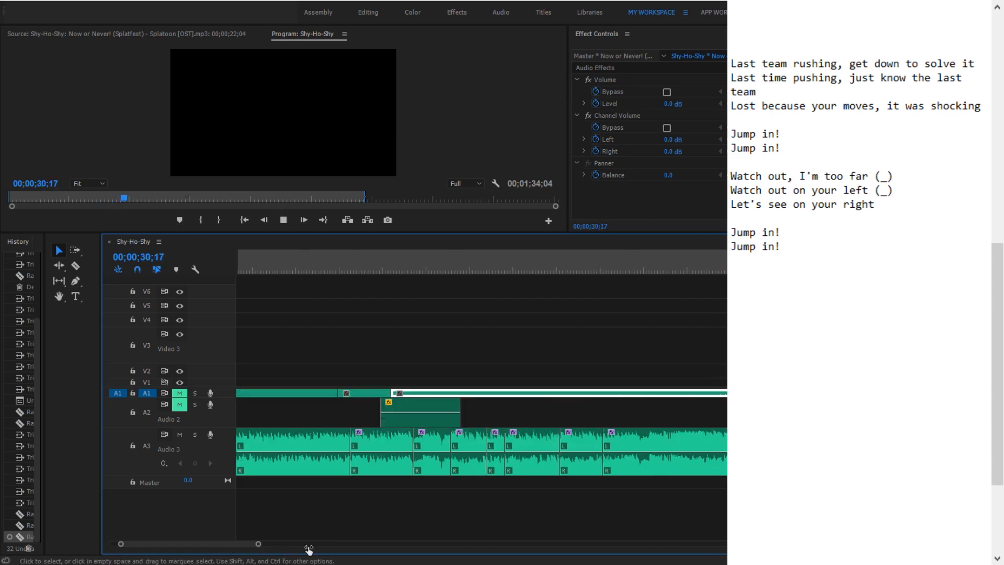
drag(236, 544, 258, 543)
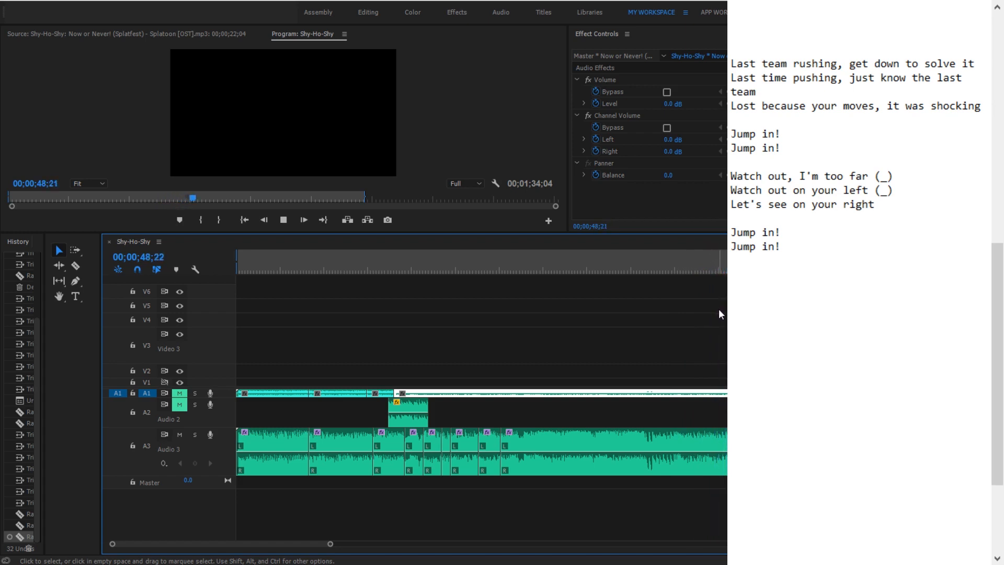
key(space)
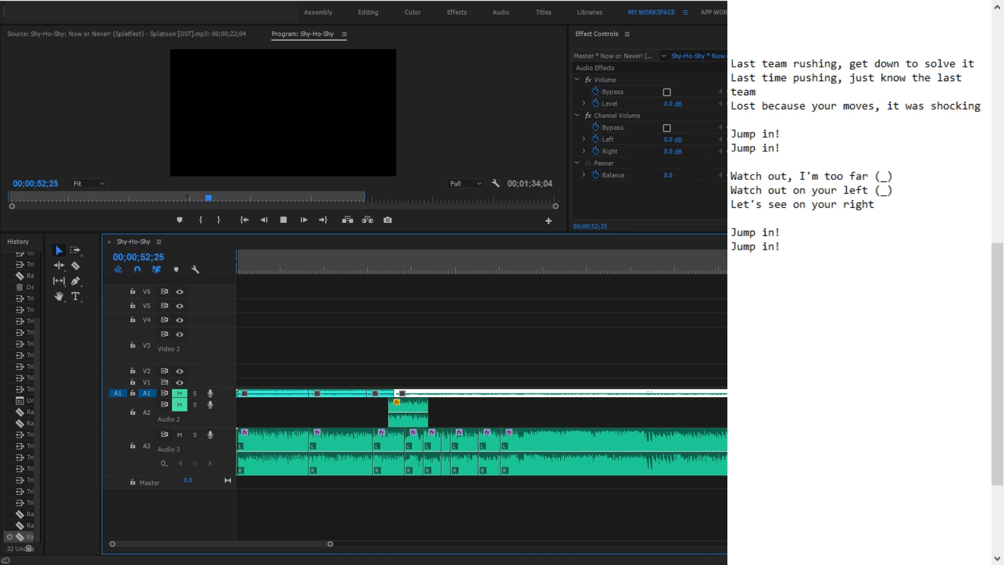
key(Up)
key(space)
click(837, 323)
key(BackSpace)
key(BackSpace)
key(BackSpace)
text(Jump in to)
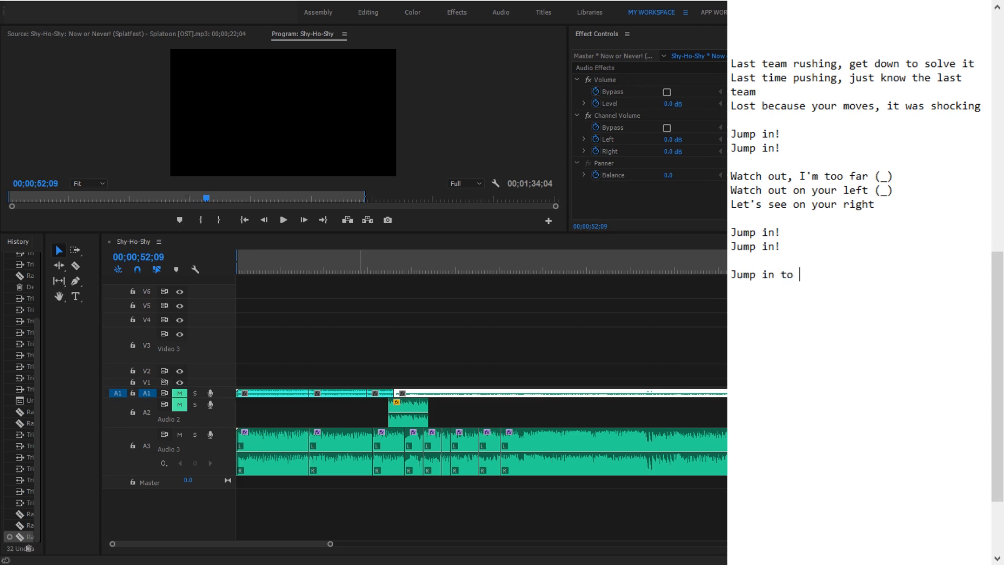
Replay the phrase from about 00;00;52 and complete the last lyric line as "Jump in tonight!"
click(509, 261)
key(space)
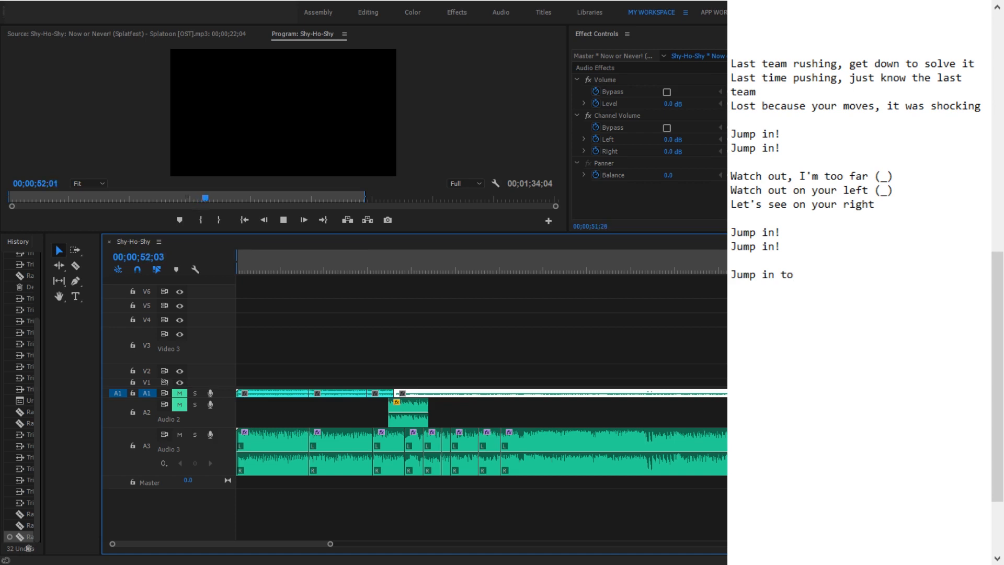
key(space)
click(903, 253)
key(BackSpace)
text(night!)
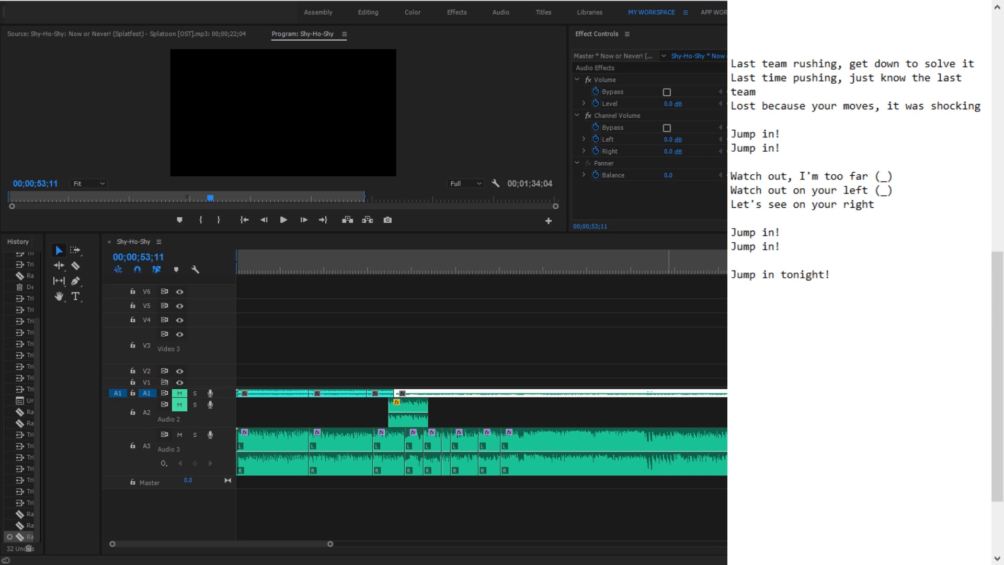
Listen to the passage following "Jump in tonight!" up to 00;00;55;14 and save
click(679, 261)
key(space)
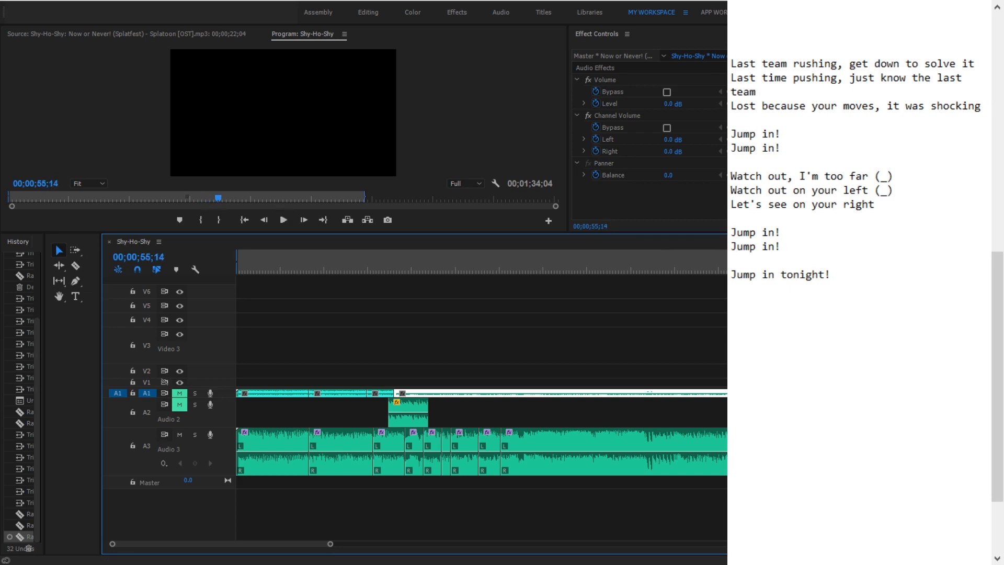
key(ctrl+s)
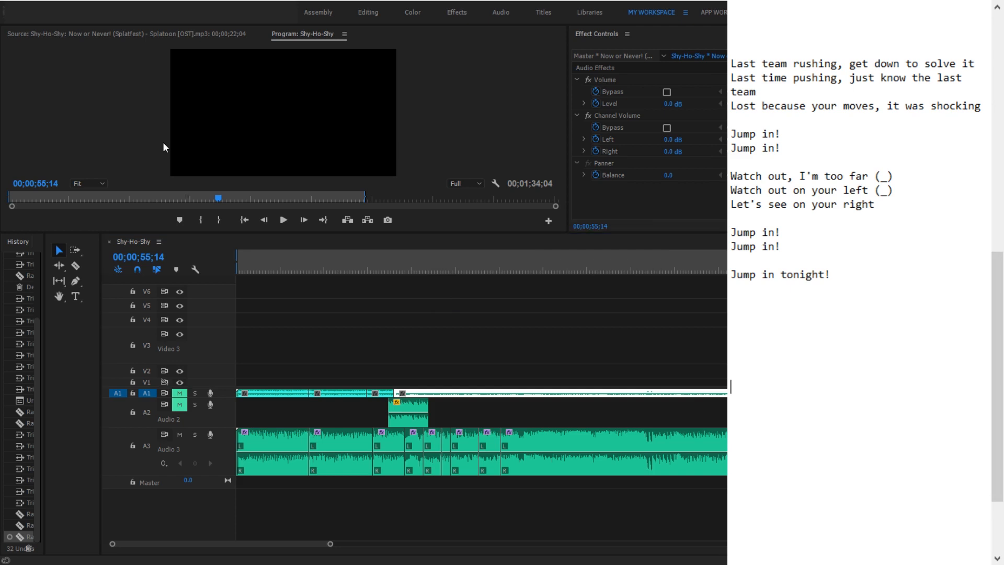
Replay the first verse's second line up to 00;00;10;18 and replace its opening "Last time" with "Laughing,"
click(328, 258)
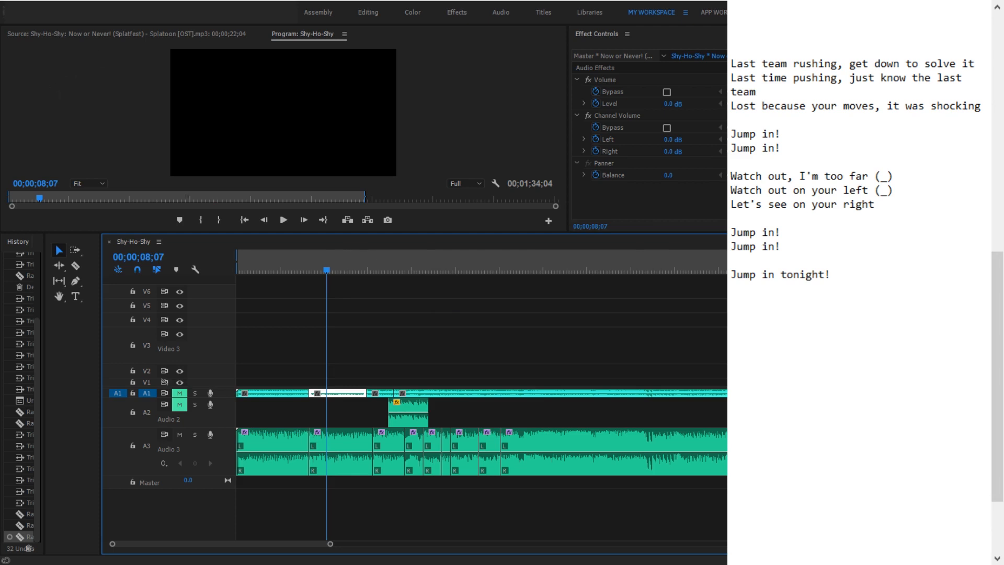
drag(850, 78, 883, 106)
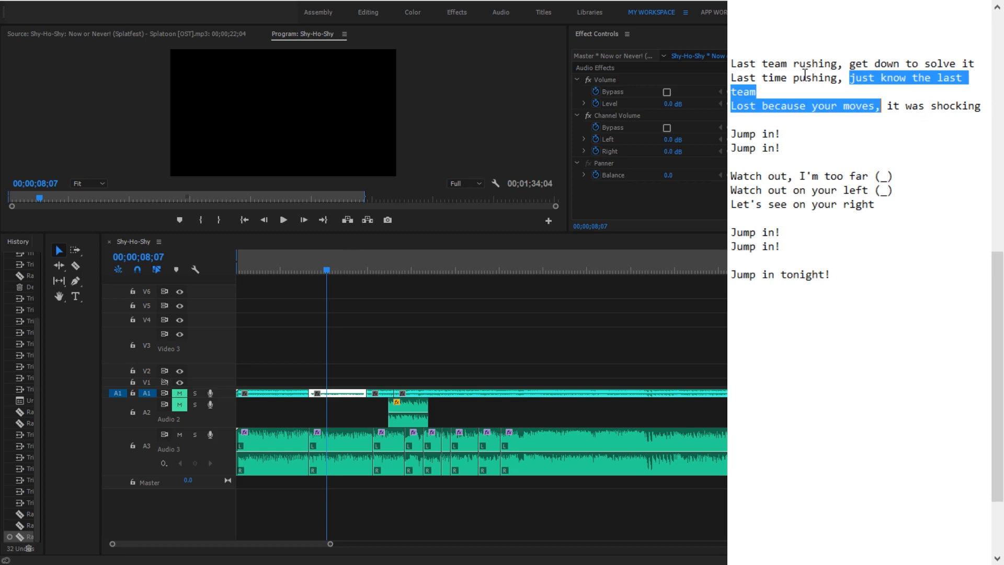
click(833, 89)
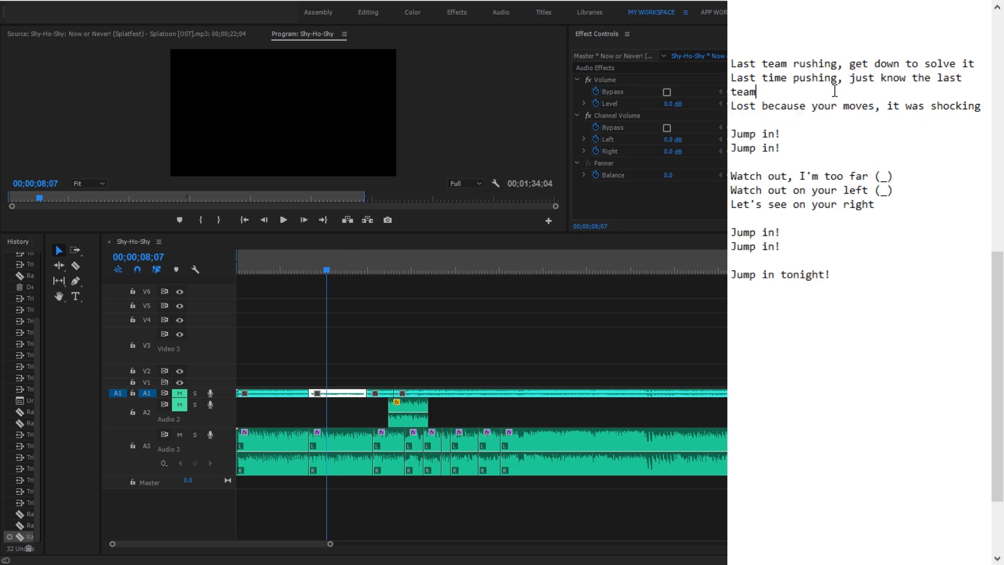
click(312, 270)
key(space)
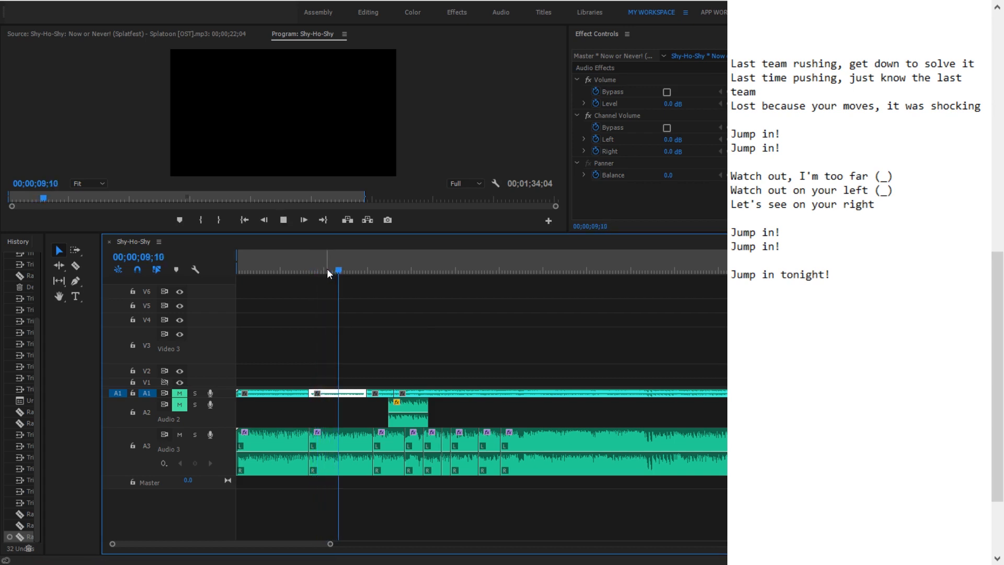
click(333, 269)
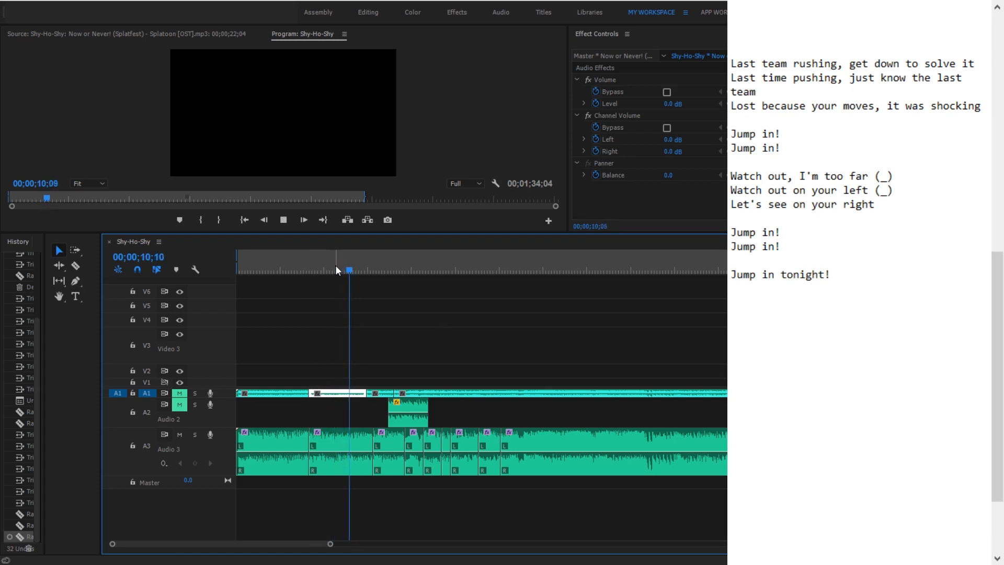
key(space)
click(743, 61)
text(Laughing,)
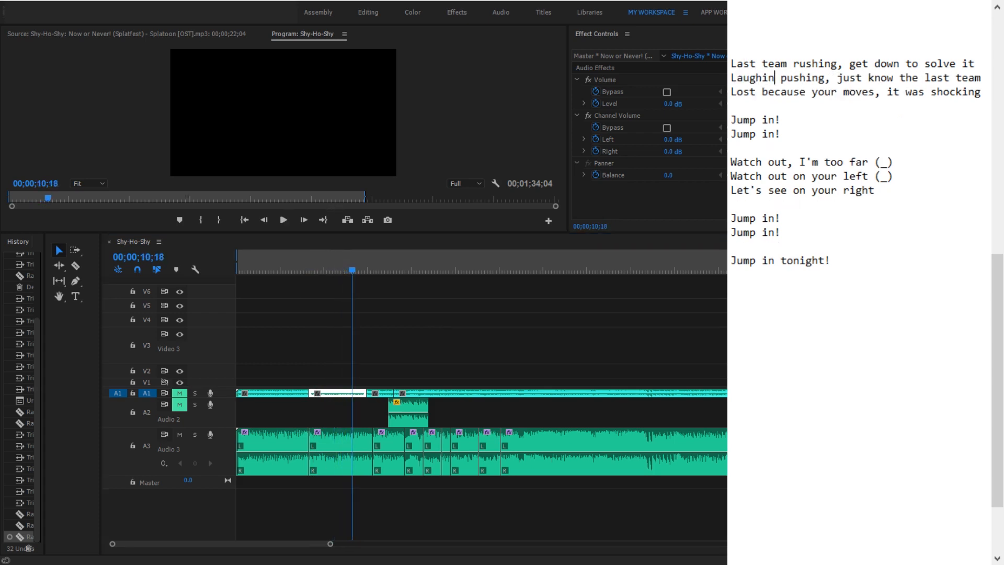
Change "team" to "time" in the first verse's opening line so it reads "Last time rushing"
key(Up)
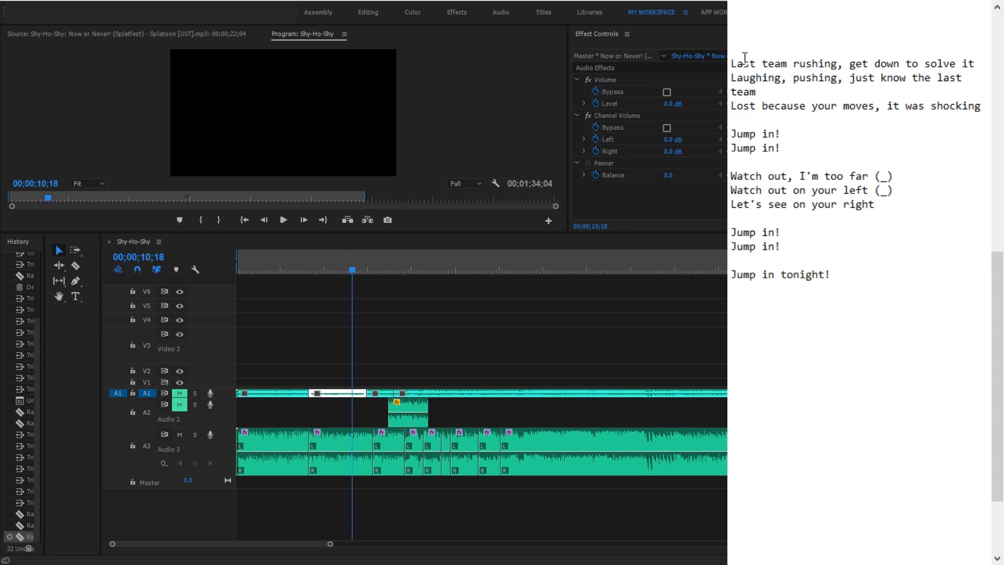
key(ctrl+shift+Left)
text(time)
key(Right)
key(Right)
key(Right)
key(Right)
key(Right)
key(Right)
key(Right)
key(Right)
key(Right)
key(Right)
key(Right)
Listen through the first verse and into the second up to 00;00;19;17, replaying the section from about 00;00;16, and save
click(313, 264)
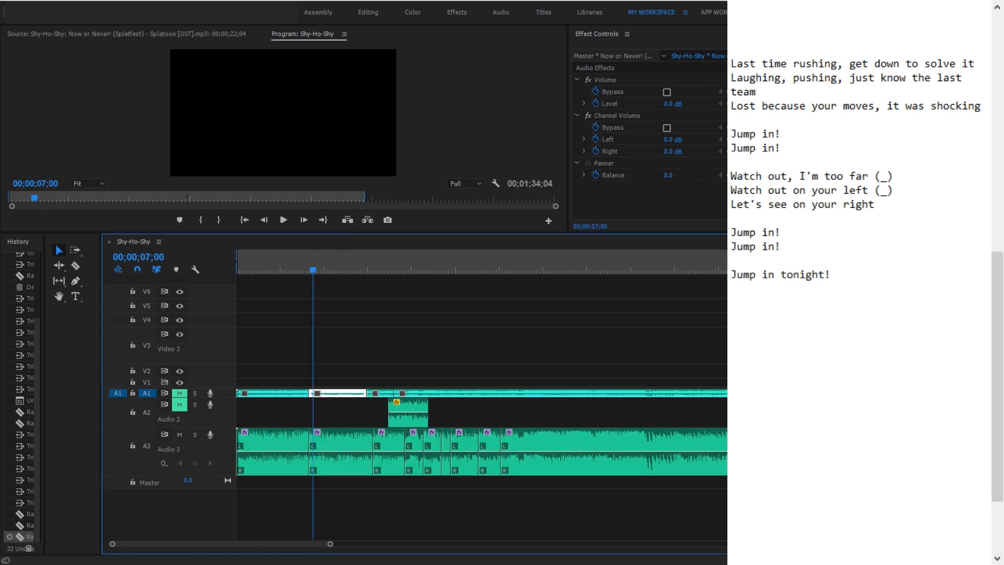
click(305, 265)
key(space)
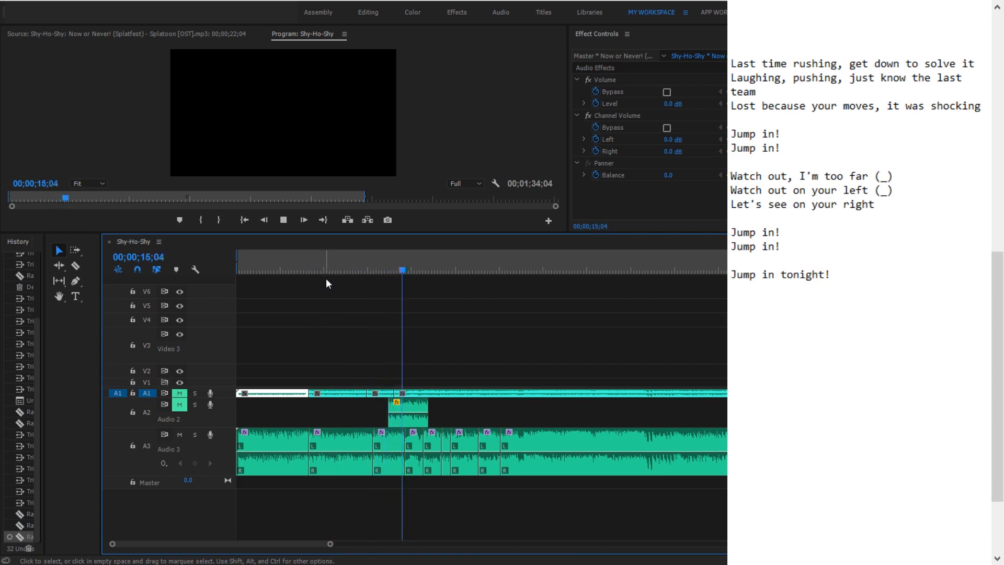
key(space)
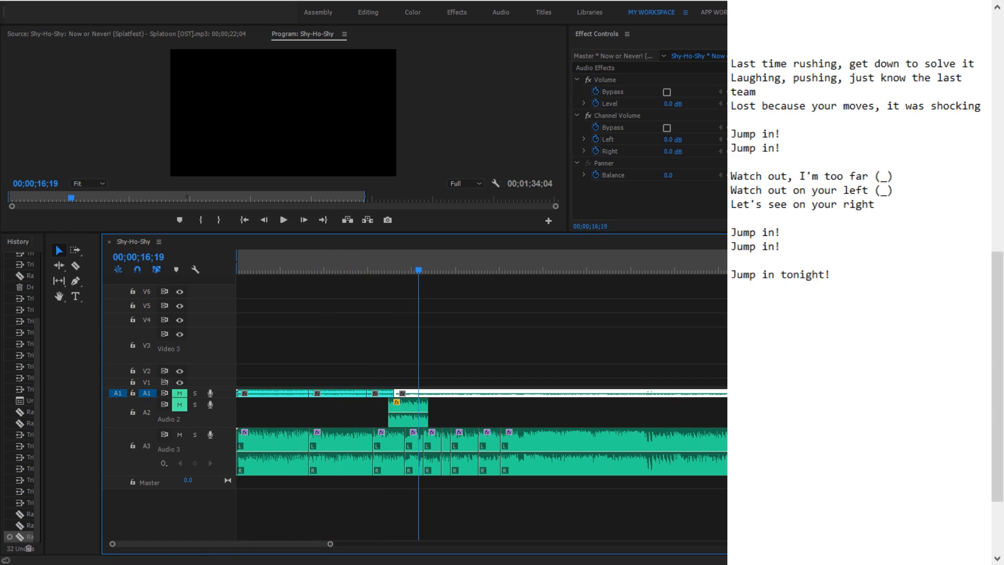
click(415, 265)
key(space)
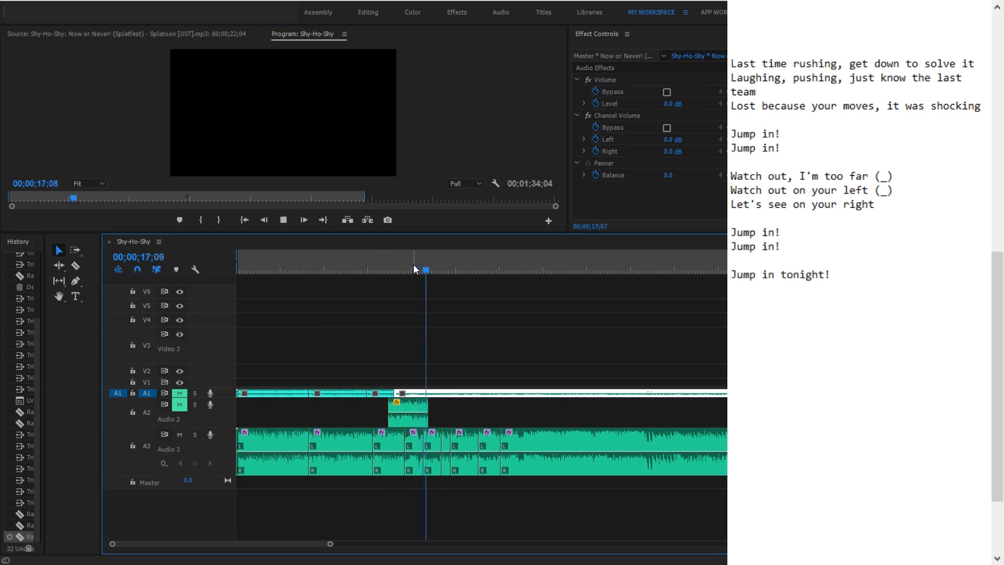
key(space)
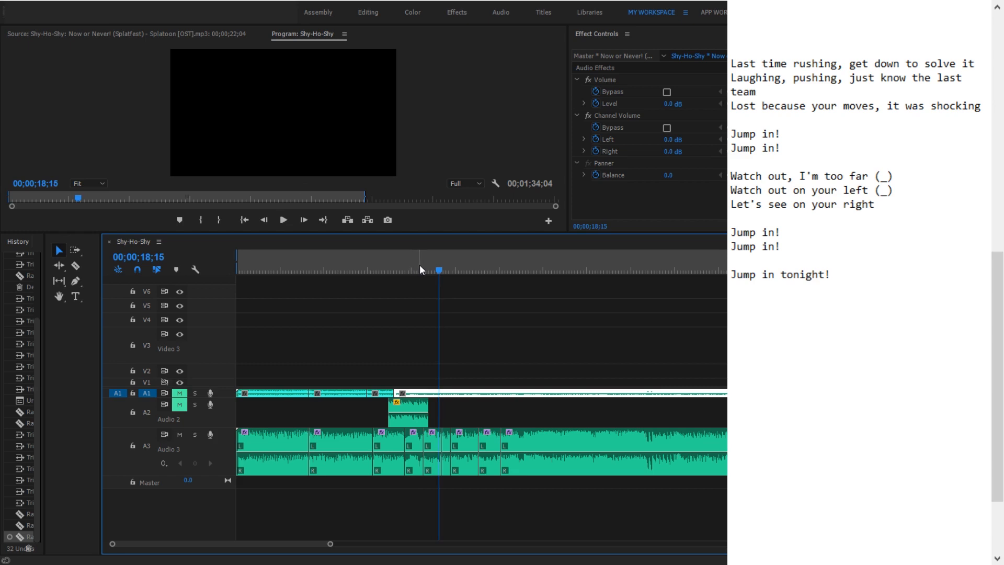
key(space)
key(space)
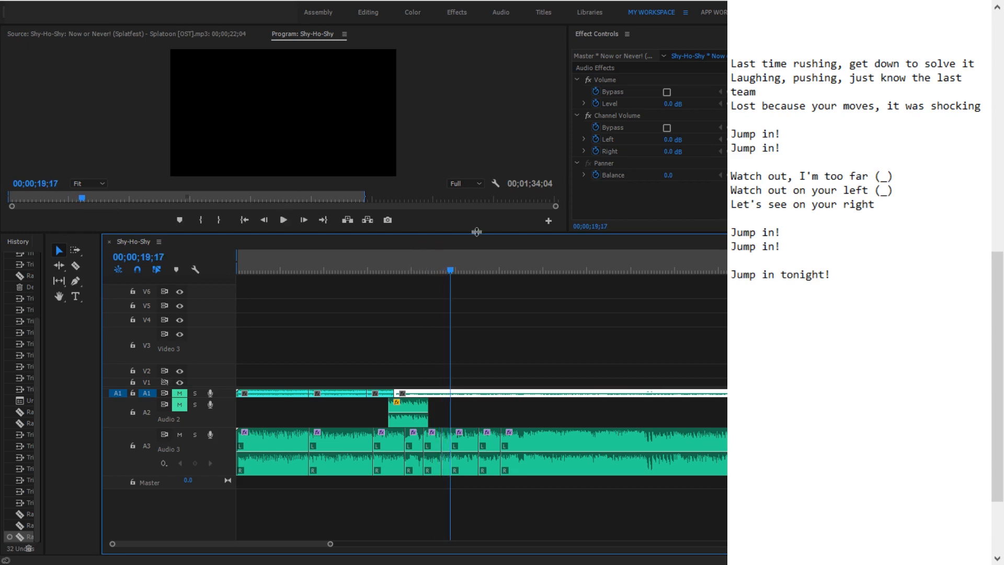
key(ctrl+s)
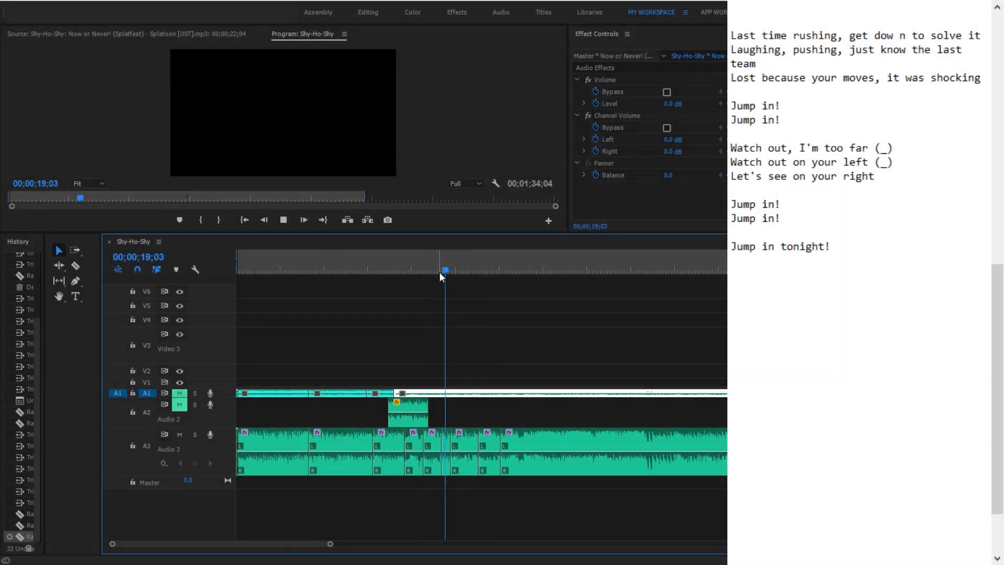
Stop playback at 00;00;19;17 and replace the placeholder after "Watch out, I'm too far" with "can you catch me?"
key(space)
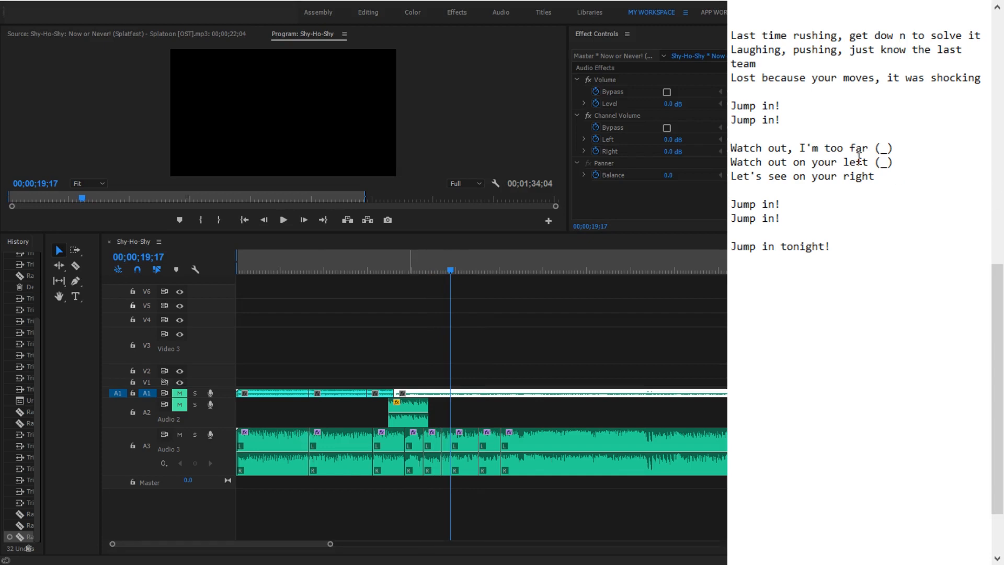
click(886, 148)
key(BackSpace)
text(can you catchme)
key(BackSpace)
key(BackSpace)
text(me?)
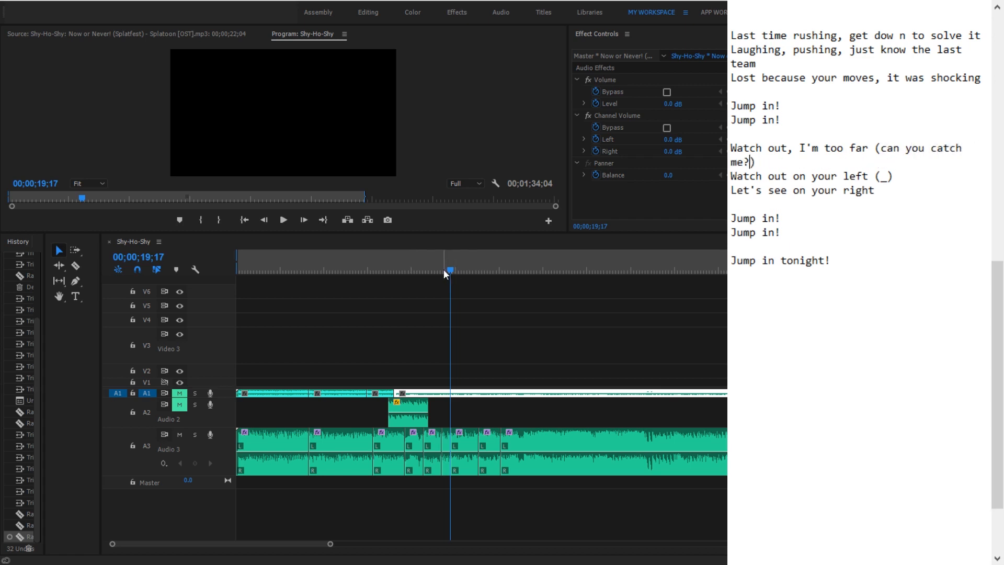
Replay the second verse from 00;00;18;27 to 00;00;22;04 and replace the placeholder after "Watch out on your left" with "can you see me?"
key(alt+Tab)
key(shift+Left)
key(shift+Left)
key(shift+Left)
key(shift+Left)
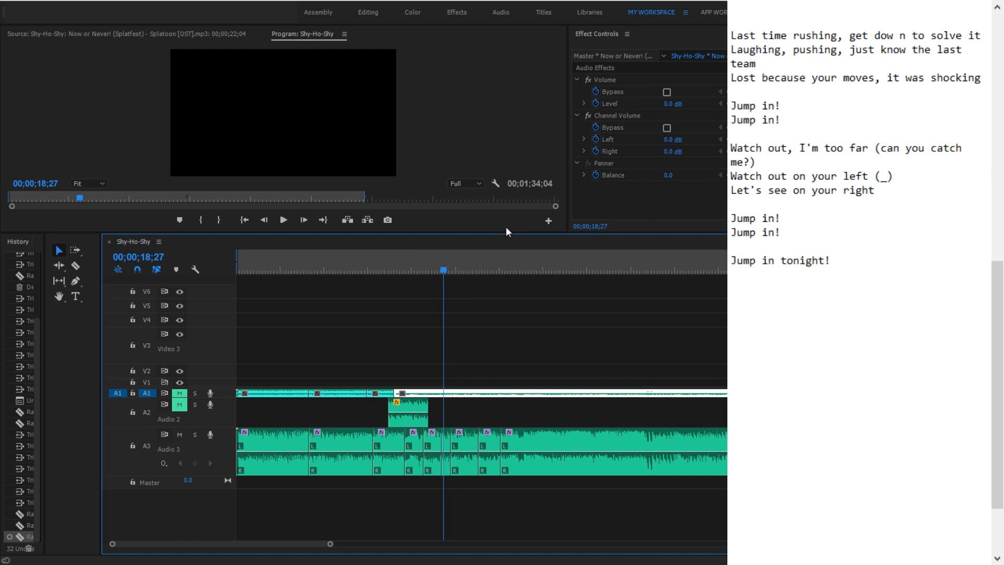
key(space)
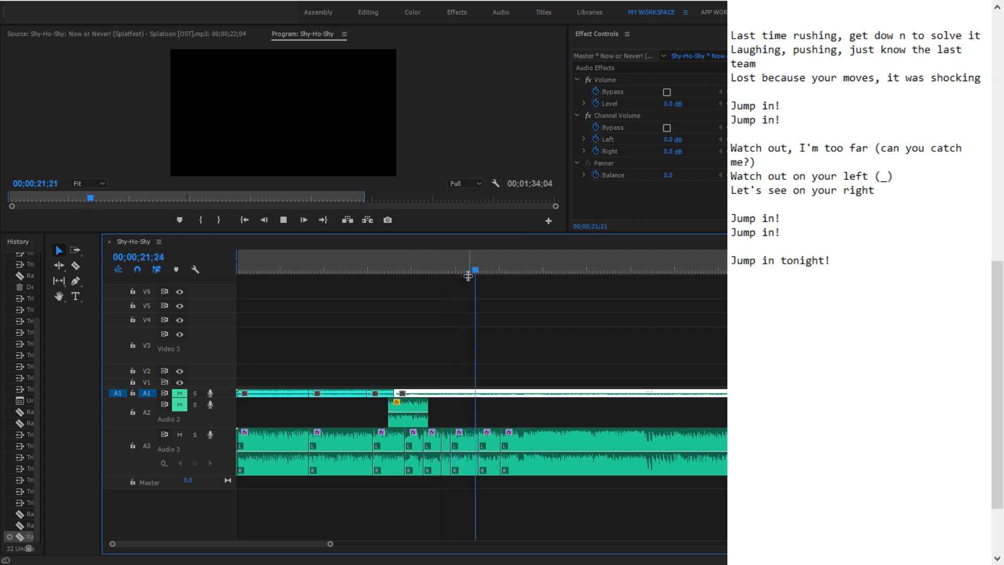
key(space)
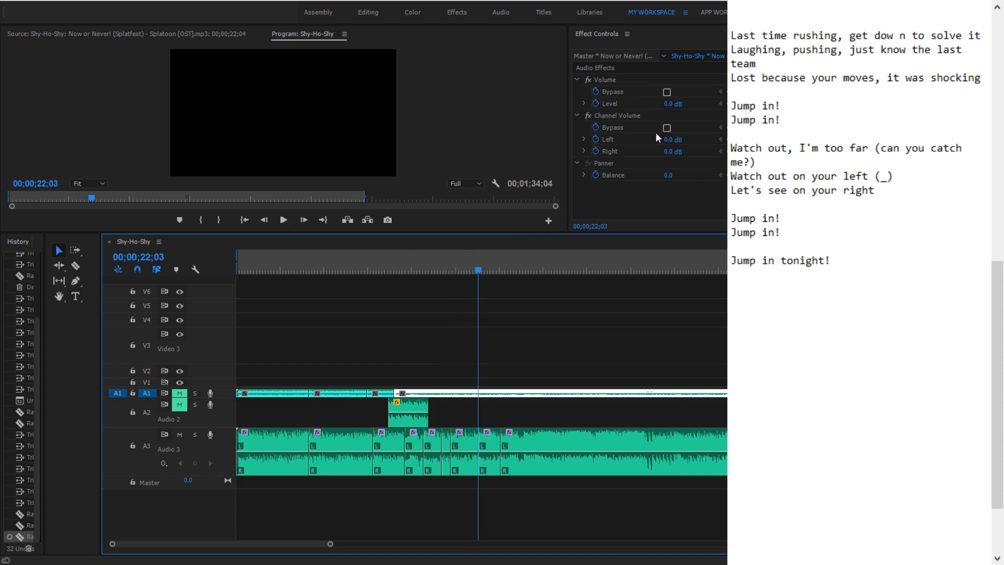
click(457, 270)
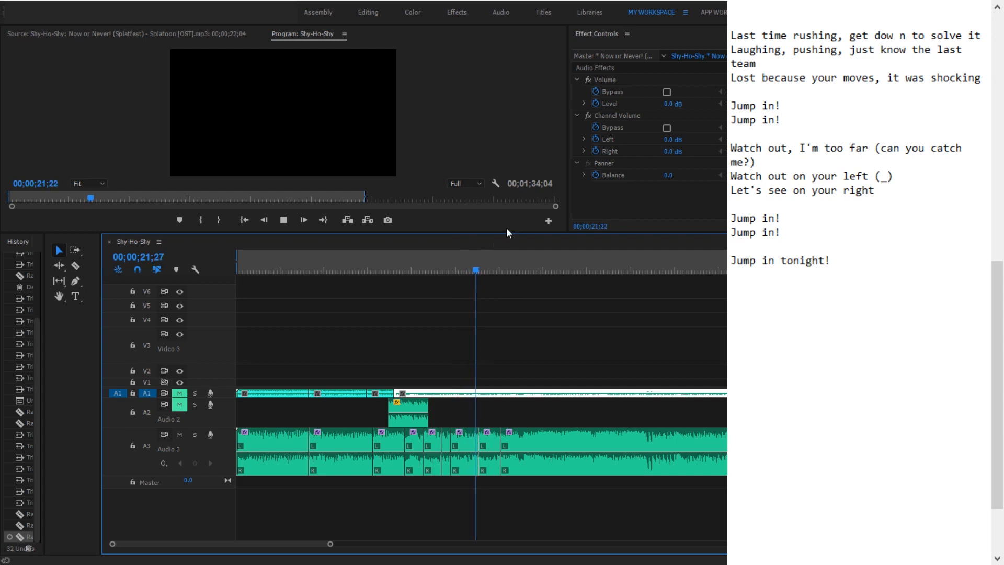
key(space)
click(883, 176)
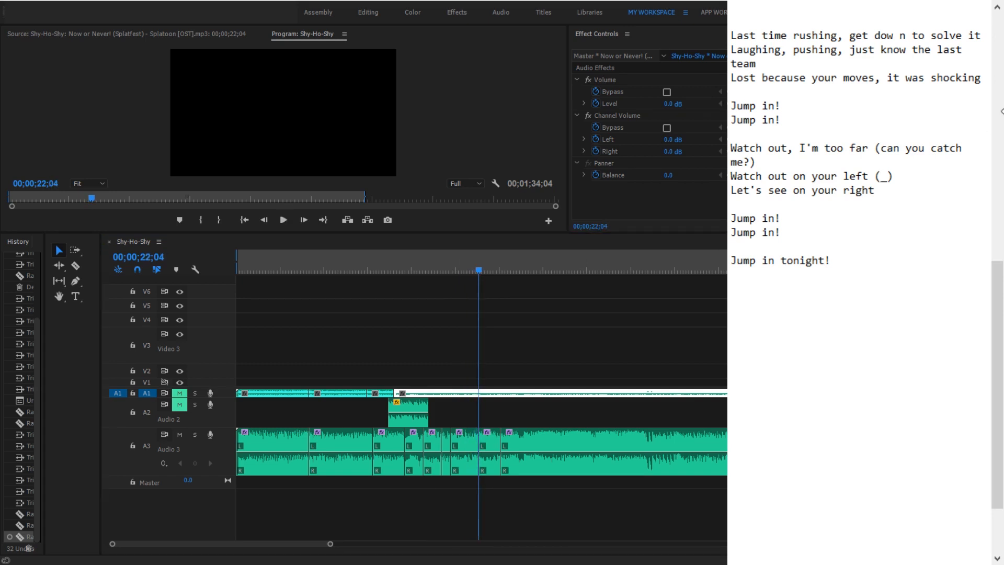
key(BackSpace)
text(can you see me?)
Replay the second verse from about 00;00;22;04 to 00;00;24;23 and change its third line to "Let's sneak on your right (time to win this!)"
click(481, 269)
key(space)
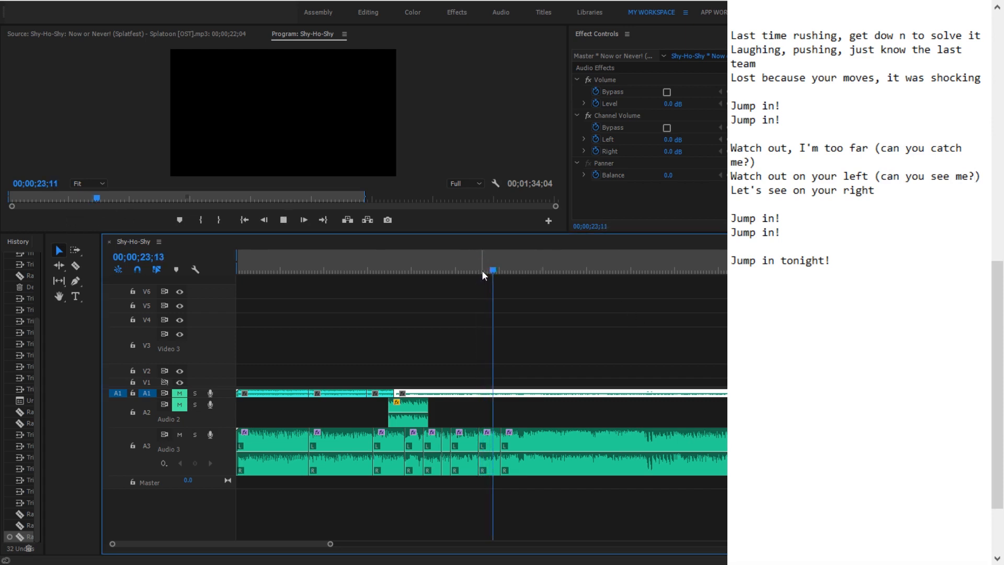
click(483, 269)
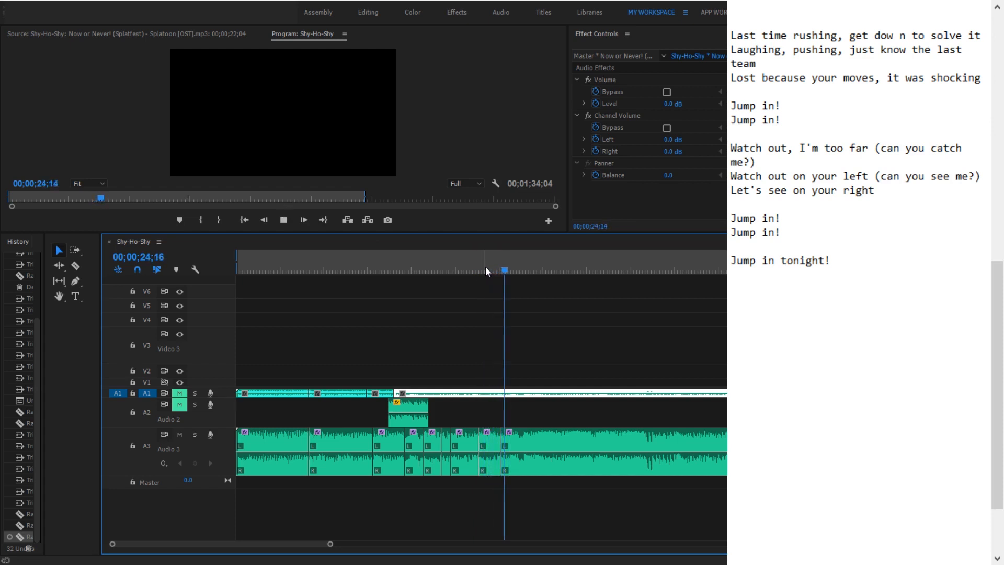
key(space)
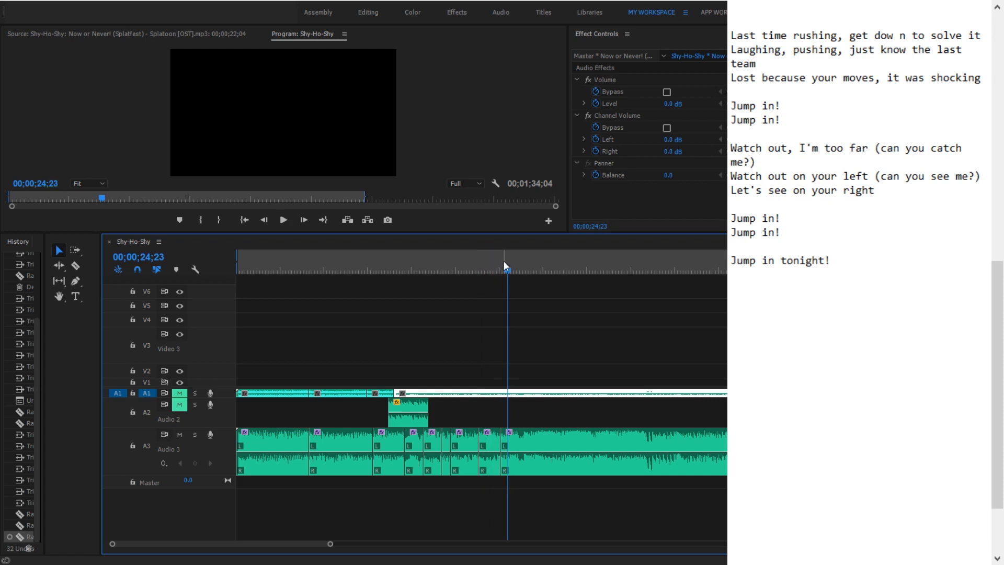
key(alt+Tab)
text((ti)
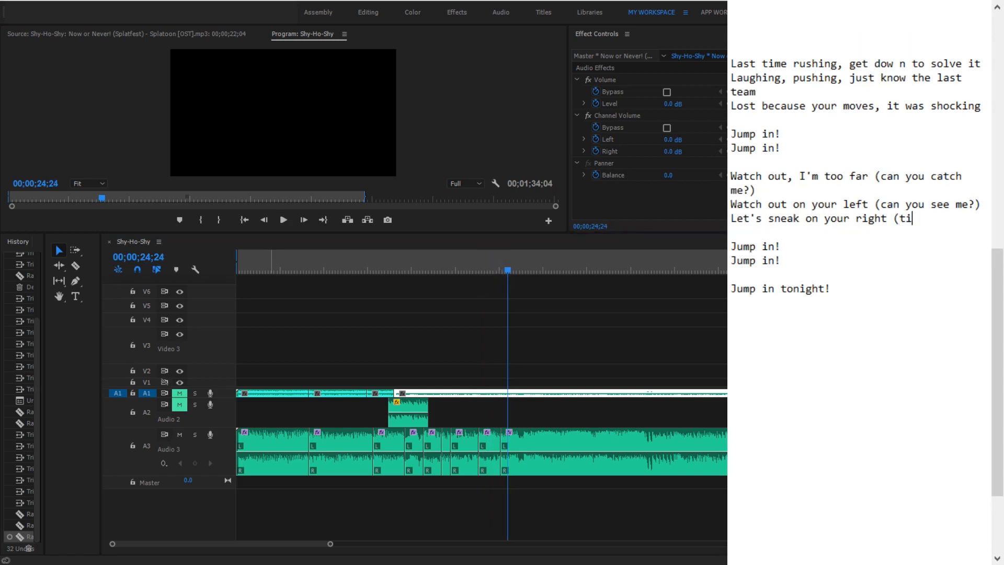
text(me to win this!))
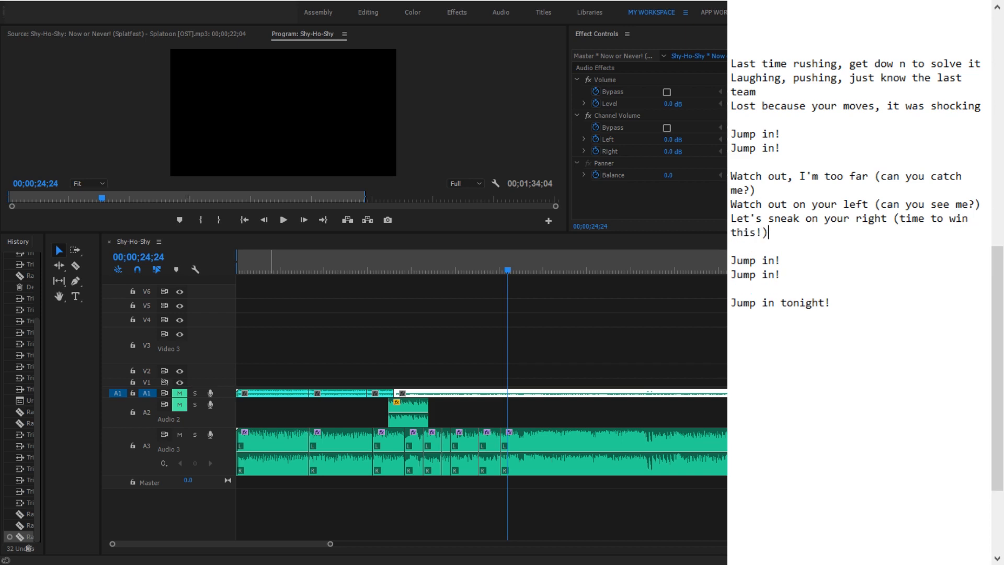
Remove the stray space from "dow n" in the first verse's opening line so it reads "get down to solve it"
key(Up)
key(Up)
key(Up)
key(Up)
key(Up)
key(Up)
key(Up)
key(Up)
key(Up)
key(Up)
key(Up)
key(Right)
key(Right)
key(Right)
key(Right)
key(Right)
key(Right)
key(Right)
key(Right)
key(Right)
key(Right)
key(Right)
key(Right)
key(Right)
key(Right)
key(Right)
key(Left)
key(Left)
key(Left)
key(BackSpace)
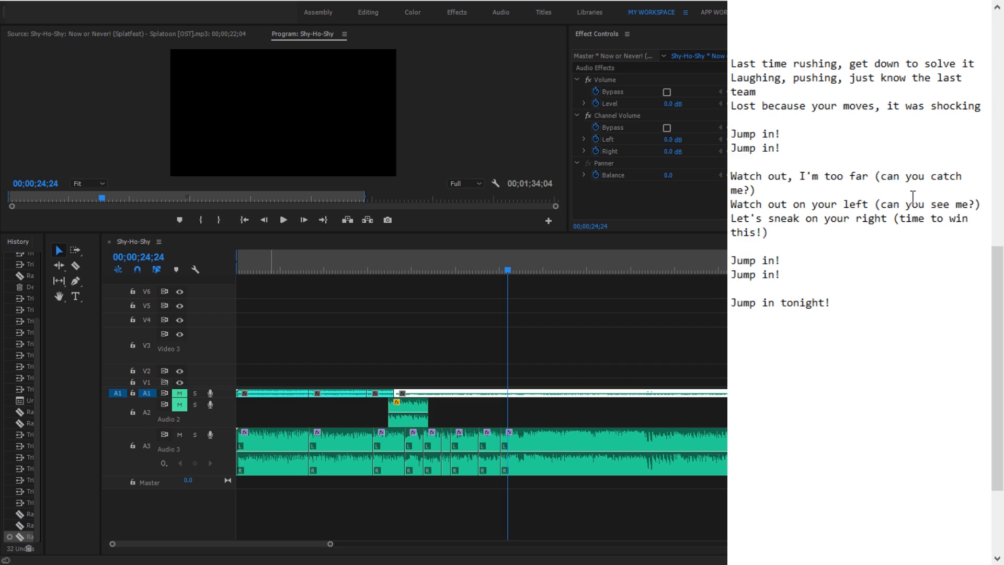
Unmute track A1 and mute track A3, keeping A2 muted
click(179, 404)
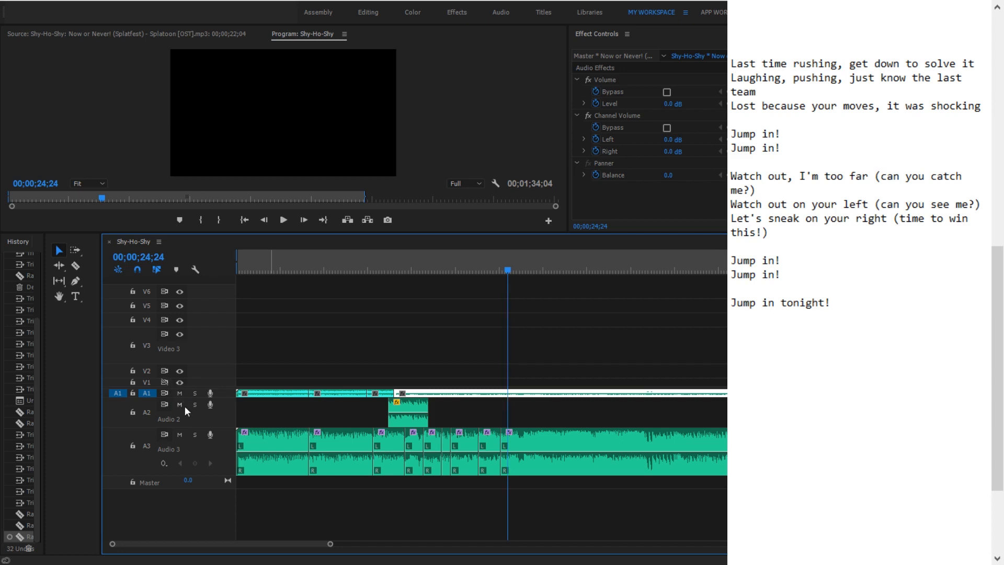
click(184, 406)
click(181, 432)
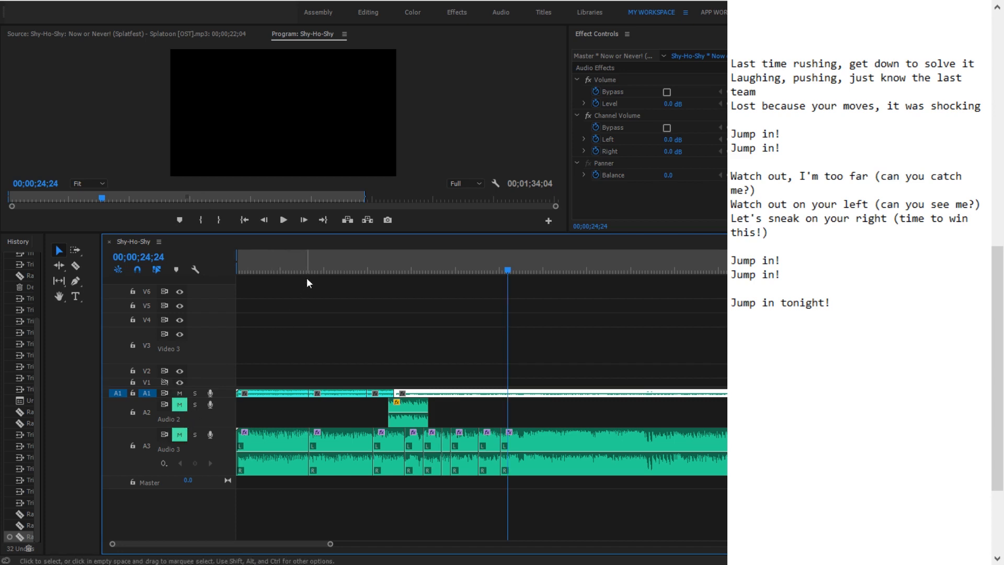
Save the project and listen through the song from 00;00;05;02 to 00;00;41;25
drag(305, 264, 291, 260)
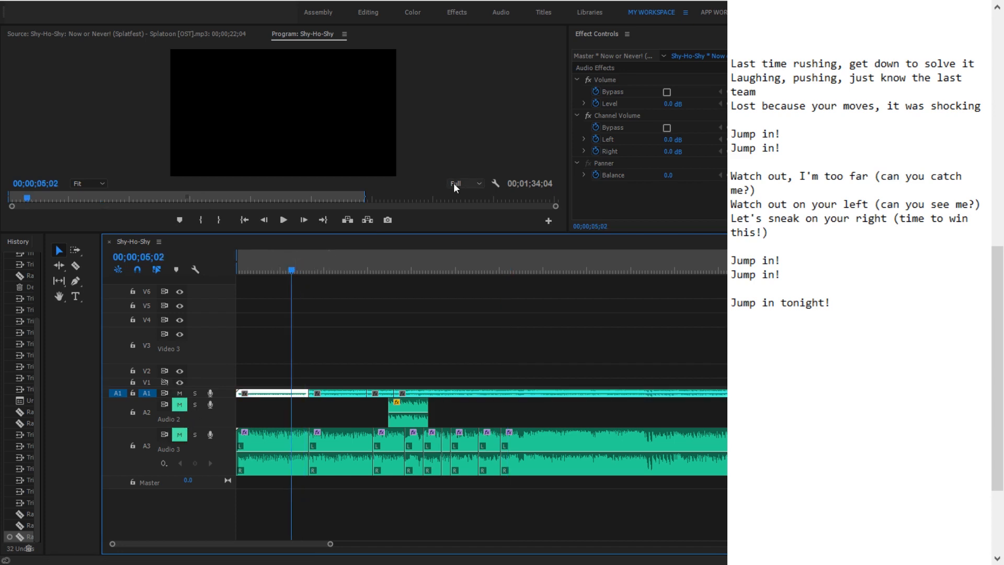
key(ctrl+s)
key(space)
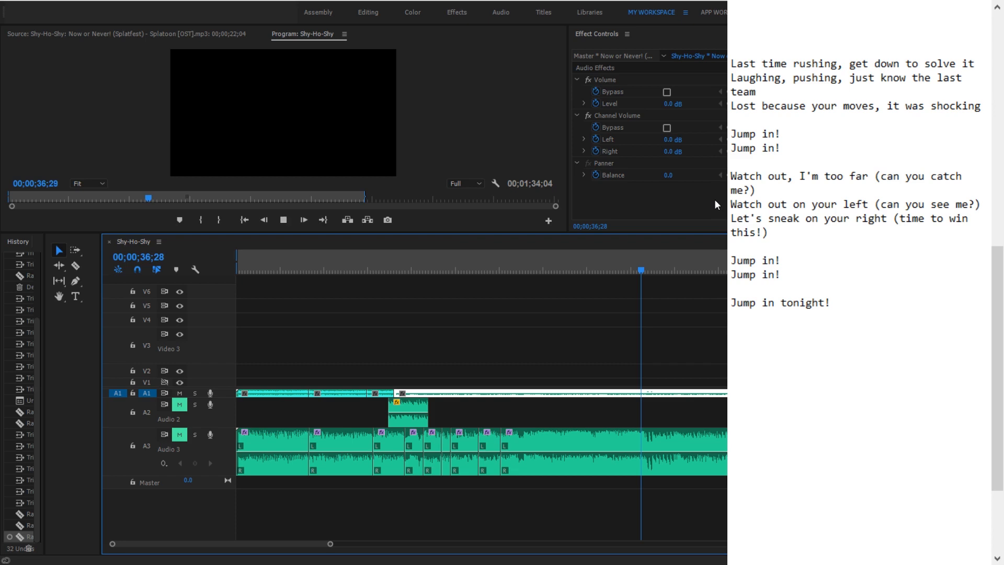
key(space)
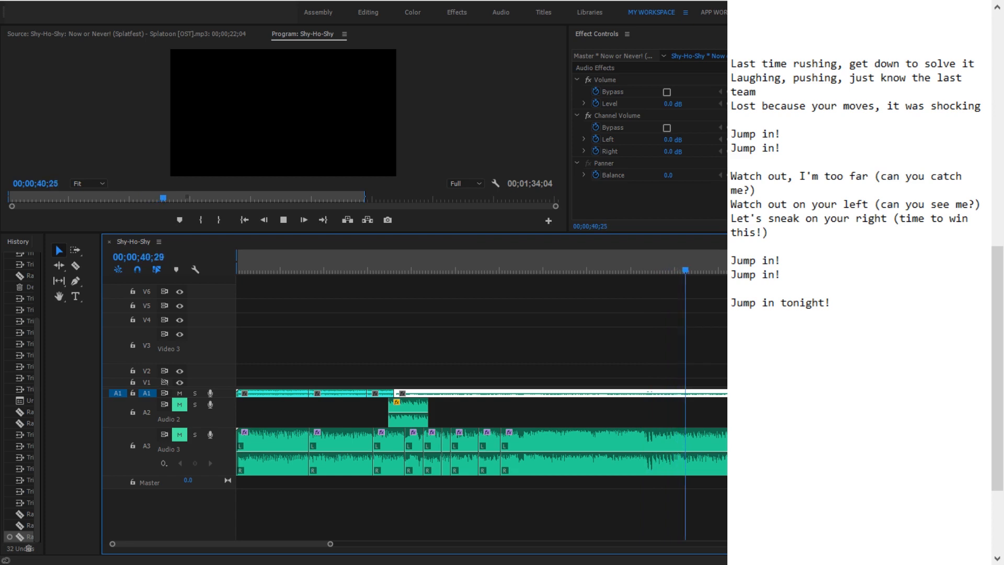
key(space)
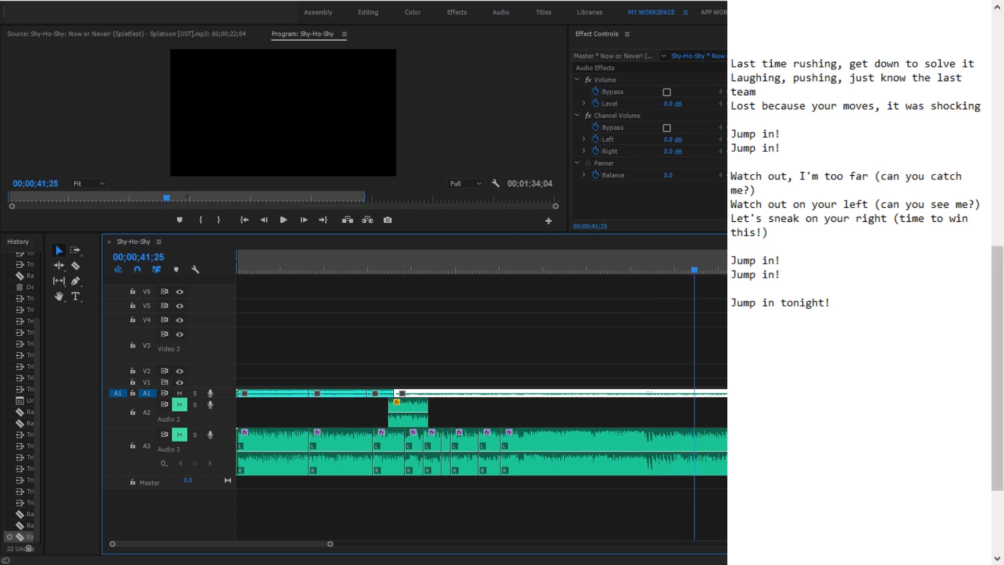
Review the romanized lyrics at the start of the notes, highlighting "goshikyu" in the opening line
drag(993, 278, 993, 44)
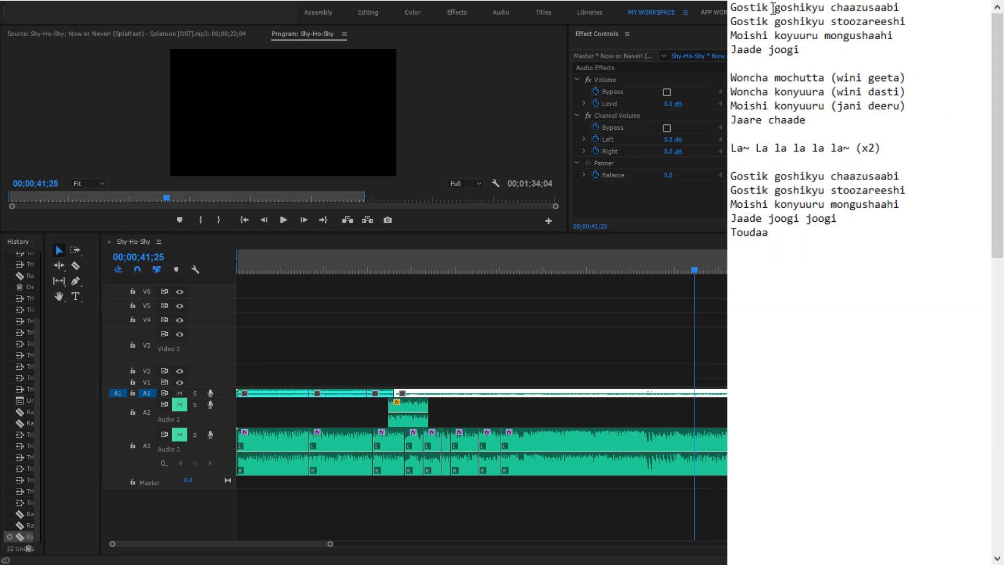
drag(775, 7, 825, 7)
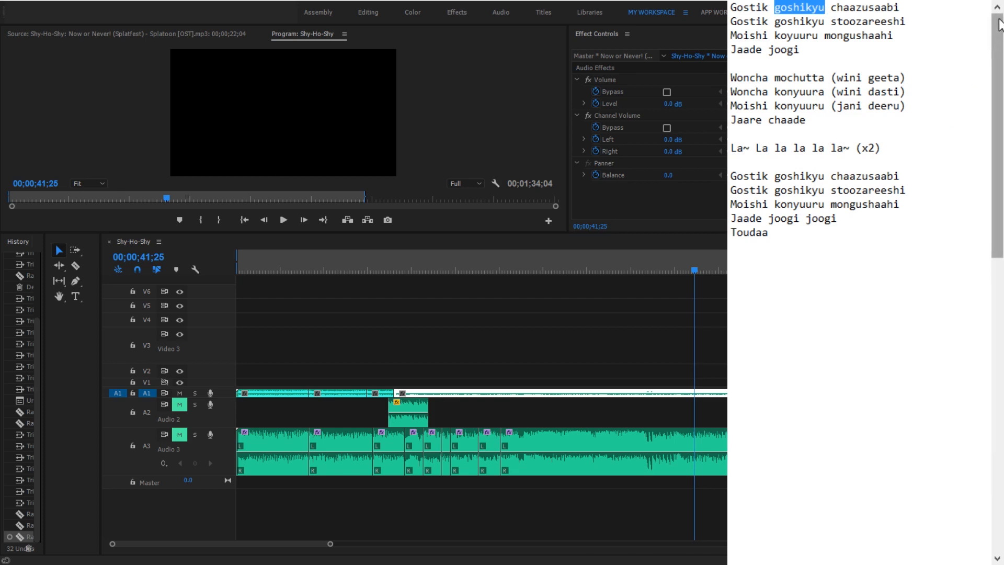
drag(1002, 28, 1002, 223)
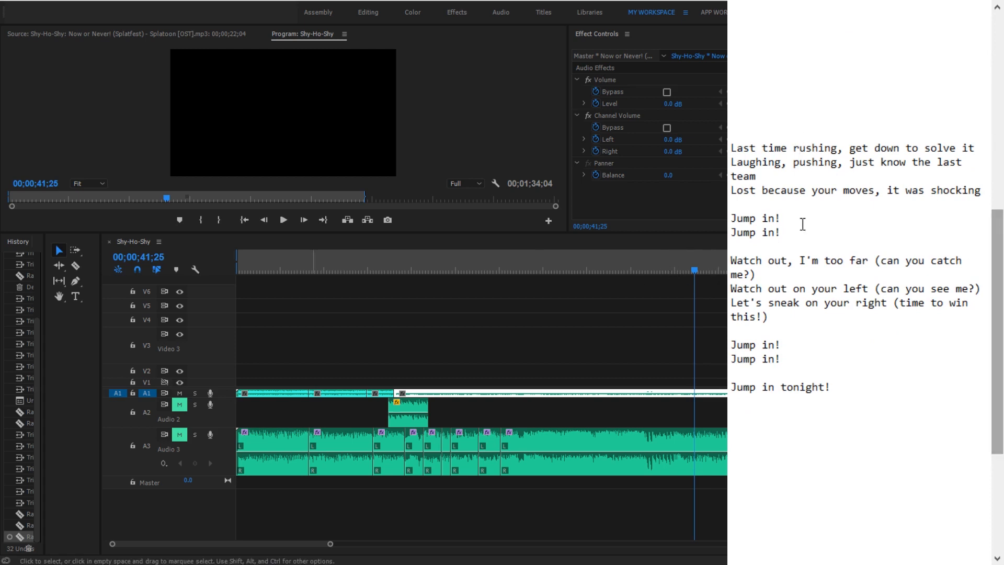
Duplicate the first verse, its two "Jump in!" lines and "Jump in tonight!" below the existing lyrics, with blank lines above the copy
drag(731, 148, 779, 196)
key(BackSpace)
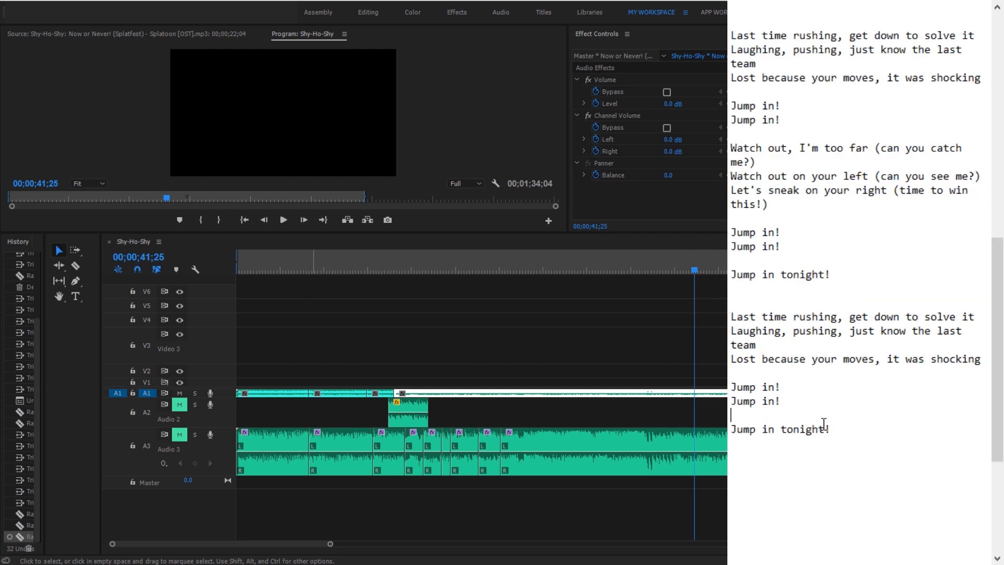
key(Up)
key(Up)
key(Up)
key(Up)
key(Up)
key(Up)
key(Up)
key(Return)
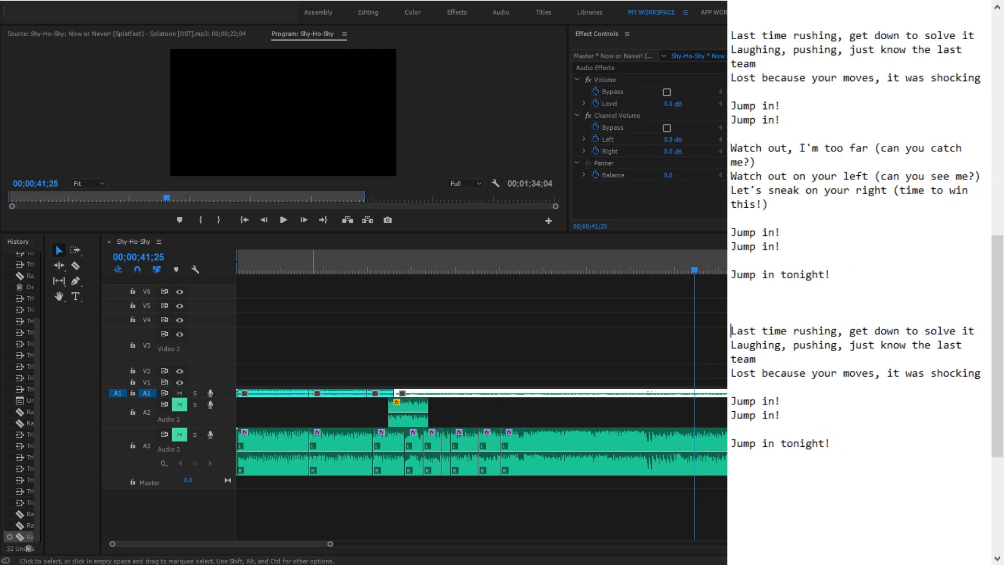
Replay the vocals up to 00;00;41;24 and change "rushing" to "guessing" in the last verse's opening line
click(660, 270)
key(space)
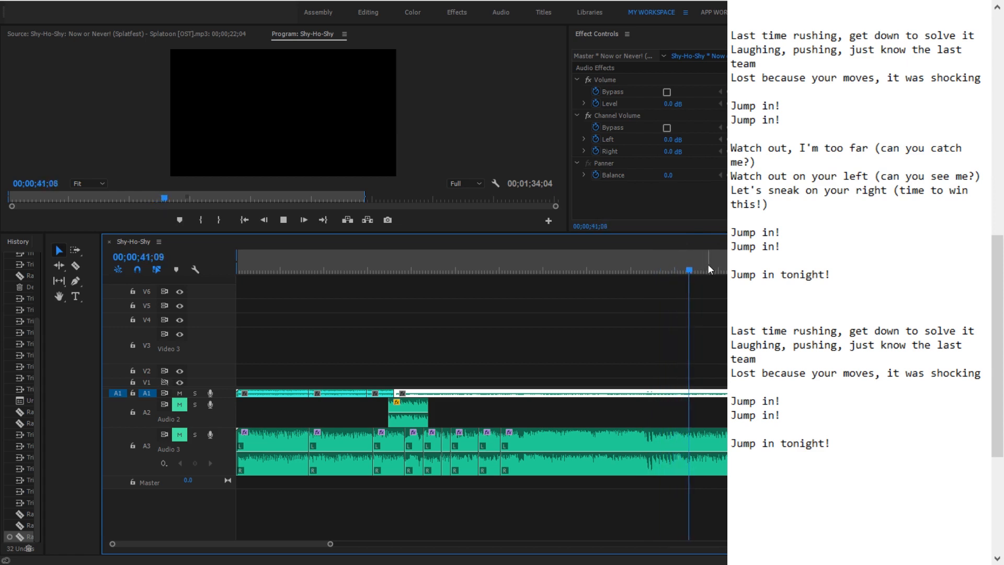
double_click(829, 329)
text(guessing)
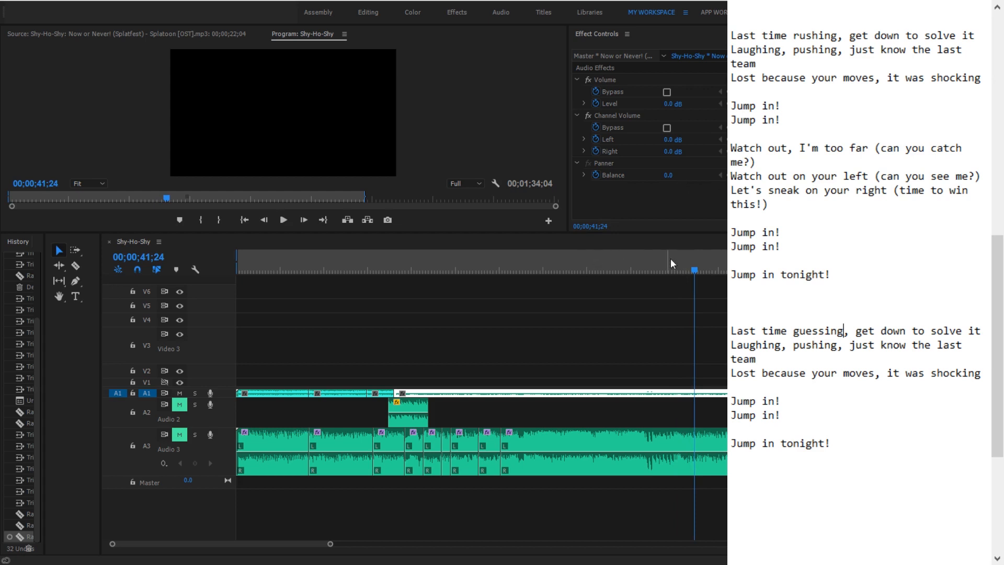
Replay the start of the last verse up to 00;00;44;13 and locate "pushing" in its second line
click(657, 255)
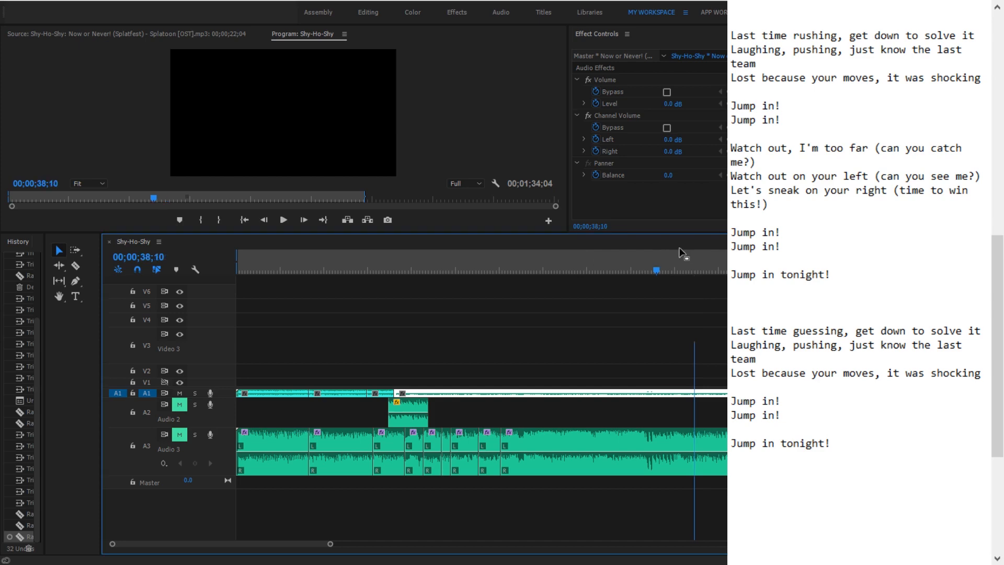
click(637, 261)
key(space)
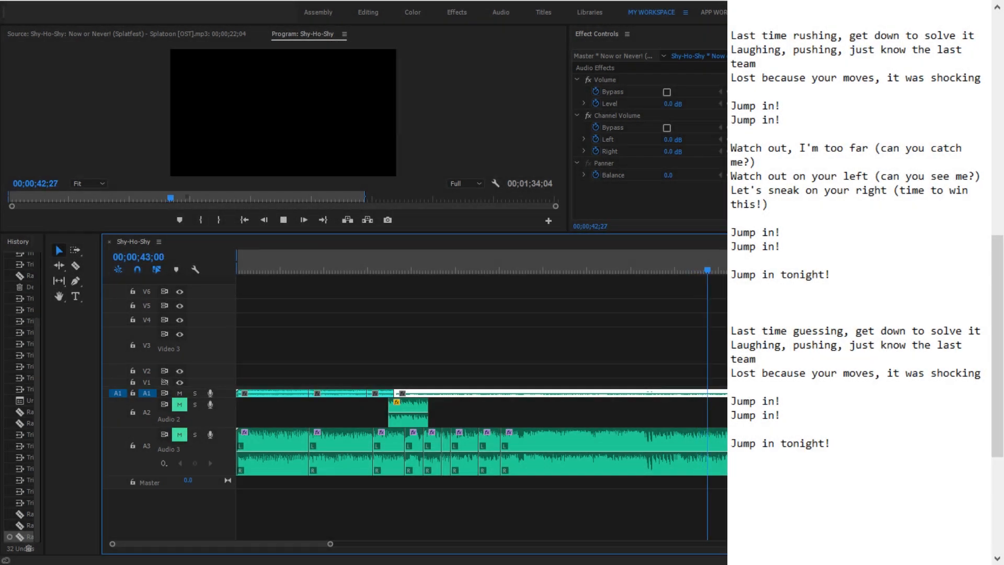
click(791, 345)
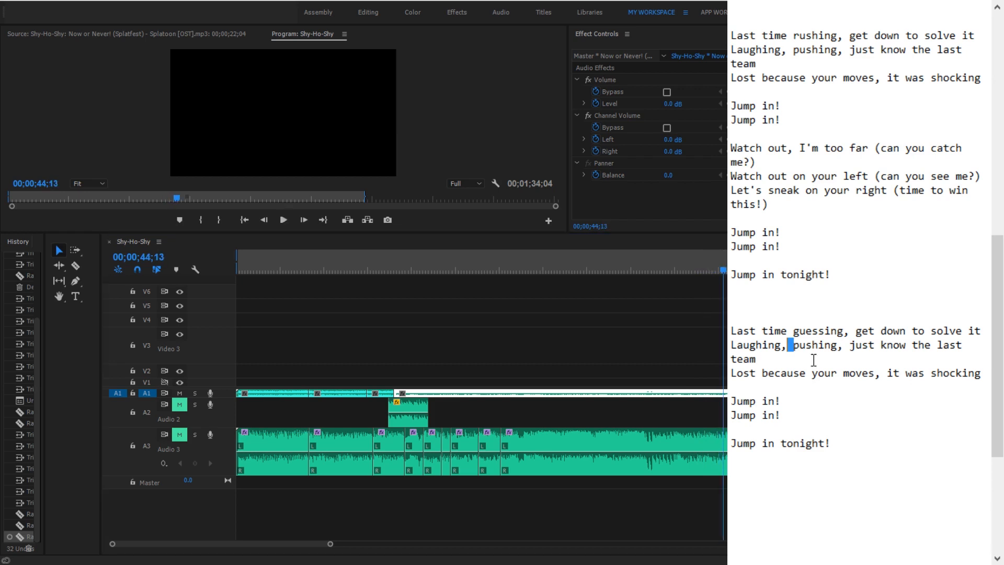
double_click(800, 345)
click(796, 349)
Replay the last verse's second phrase in short passes, returning the playhead to 00;00;42;09
drag(331, 543, 249, 543)
click(632, 269)
key(space)
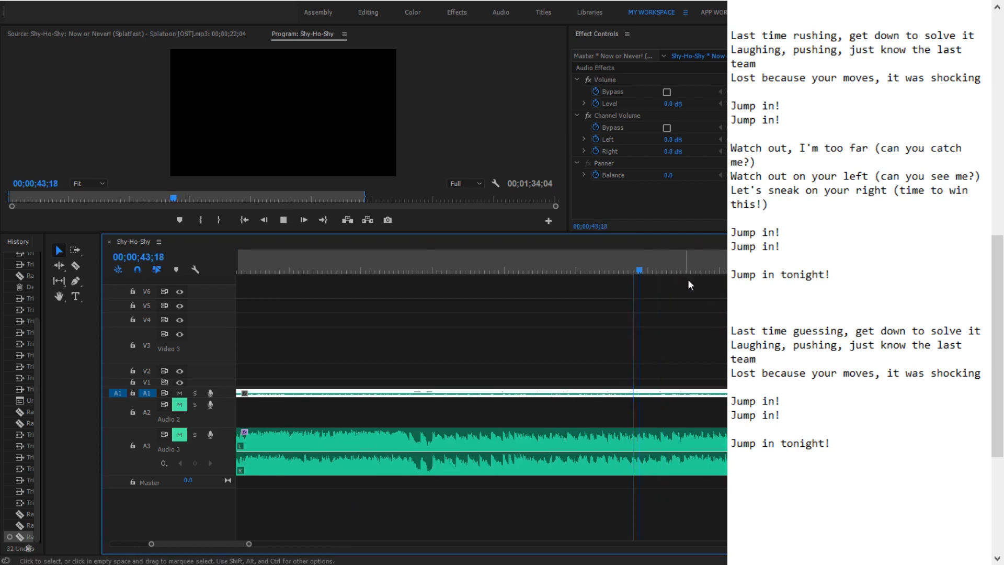
click(585, 268)
key(space)
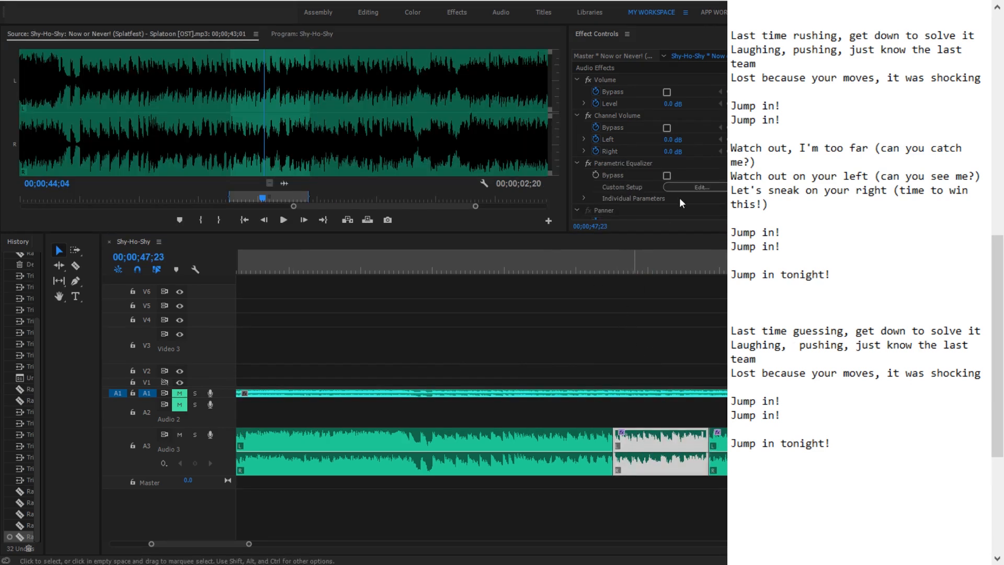
drag(619, 264, 586, 268)
Replace "Laughing, pushing" with "Caught ambushing" in the last verse's second line
double_click(760, 345)
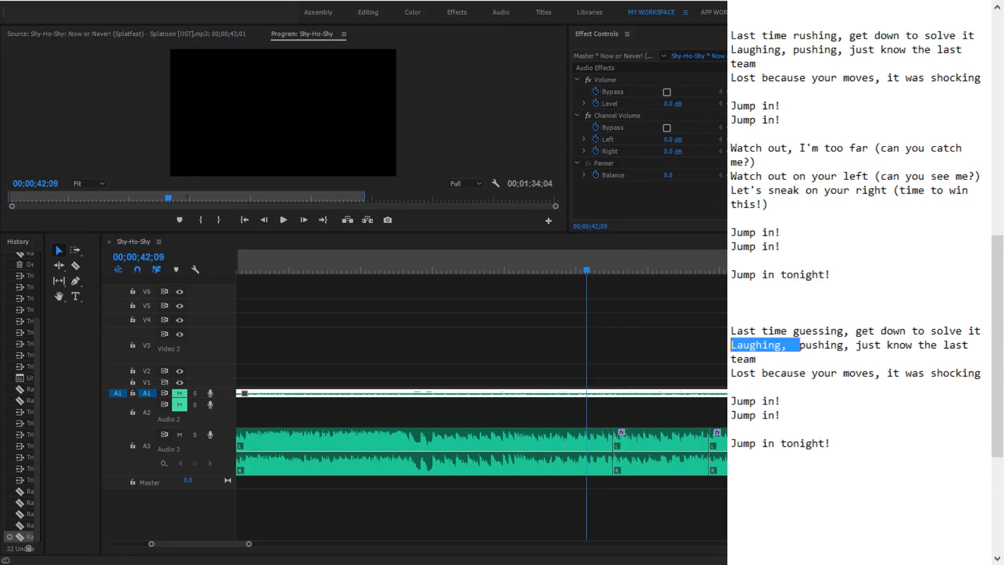
key(BackSpace)
text(Caught)
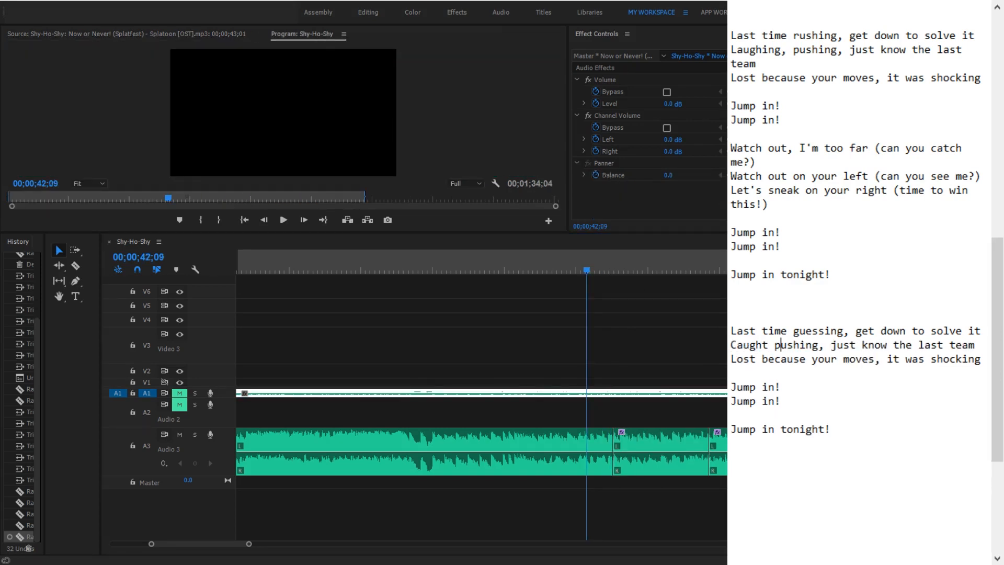
drag(774, 345, 823, 345)
text(am)
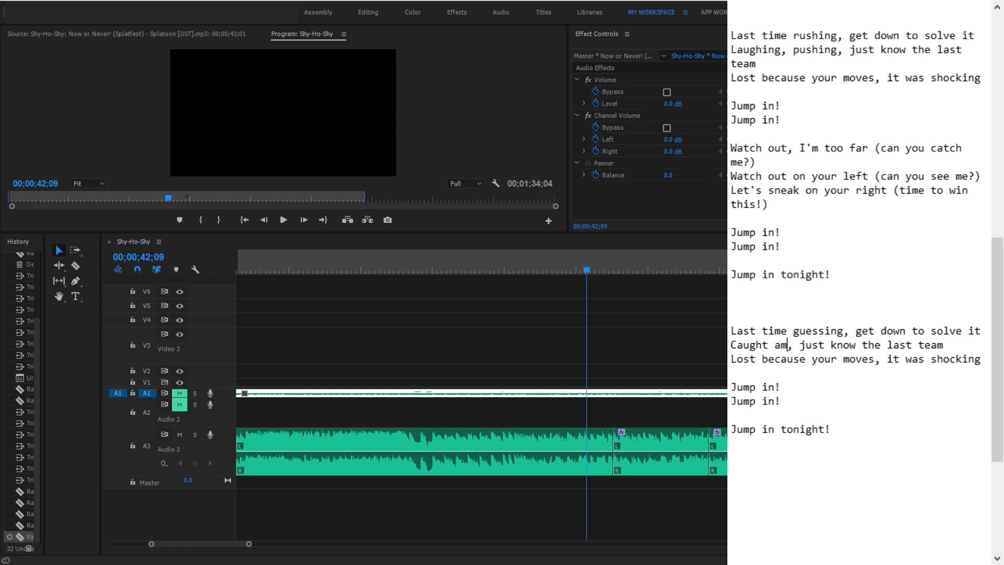
text(bushing)
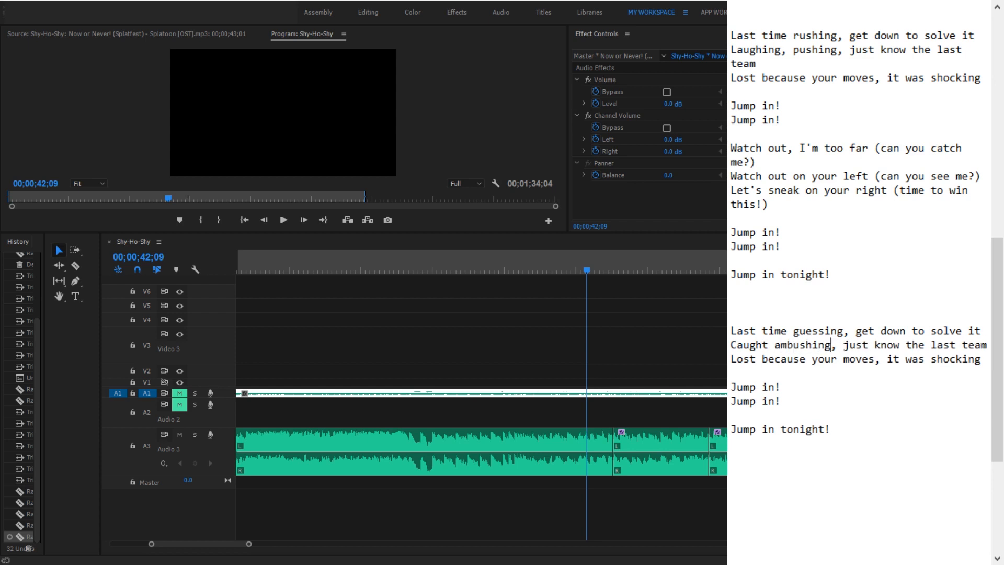
Check the new "Caught ambushing" wording against the vocals from 00;00;41;08, then return to 00;00;43;07
click(551, 270)
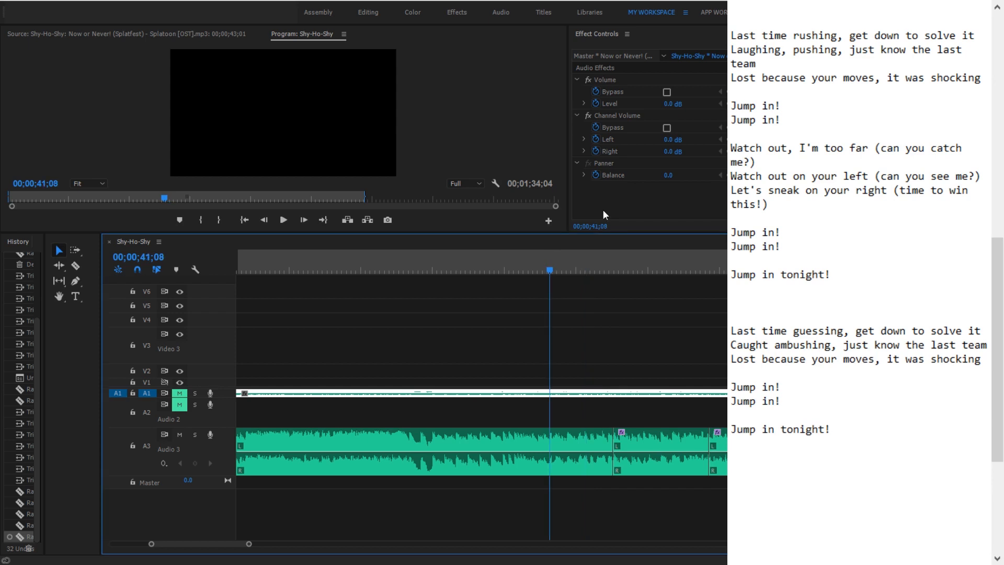
key(space)
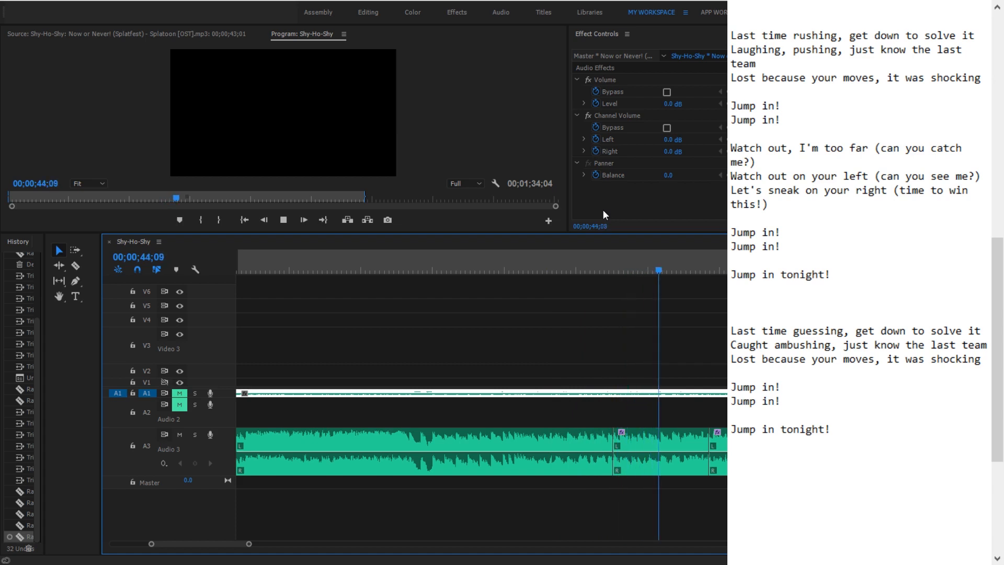
click(622, 270)
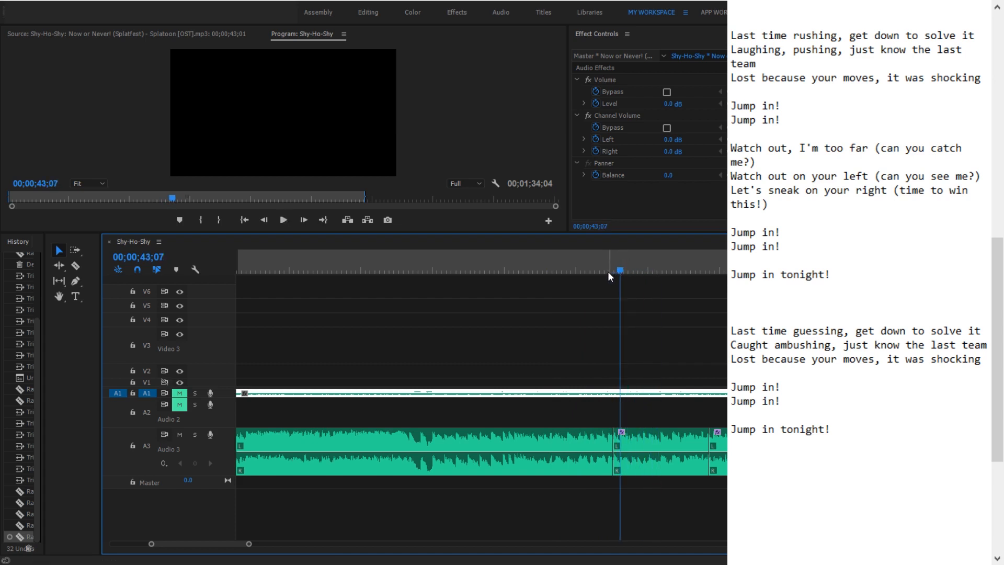
Play from 00;00;42;27 to 00;00;49;06 and replace "your moves" with "you rule" in the last verse's third line
click(607, 271)
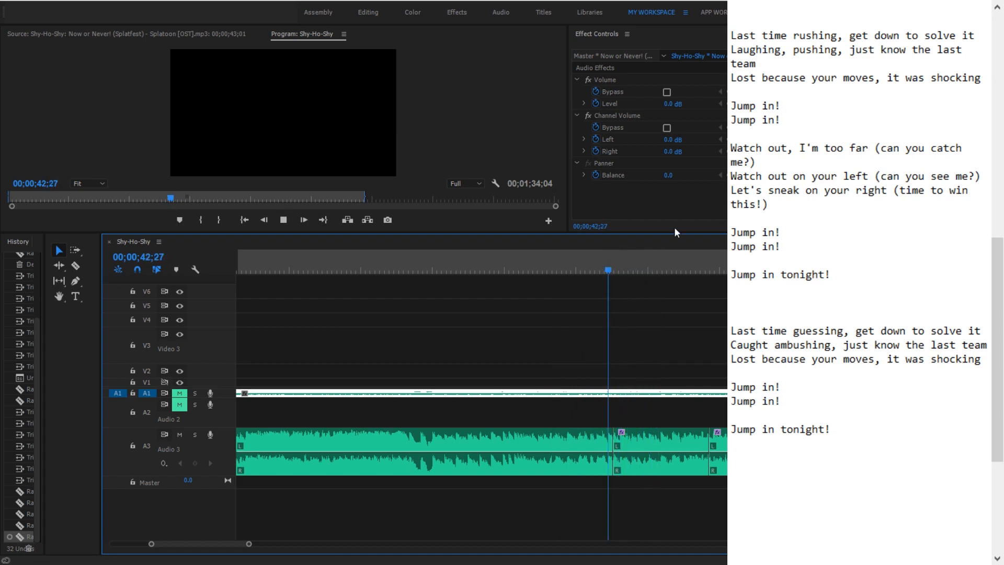
key(space)
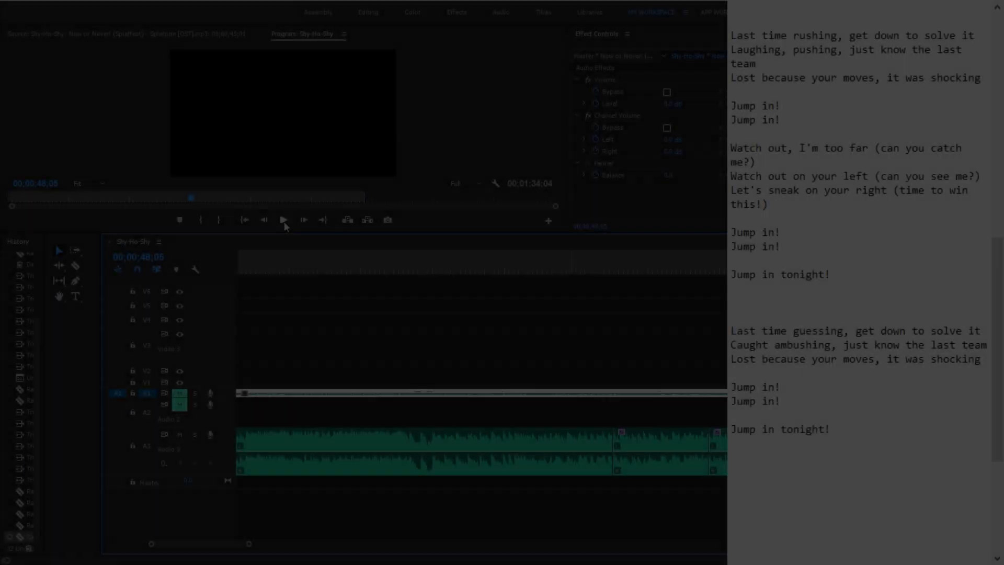
click(283, 220)
drag(812, 359, 875, 359)
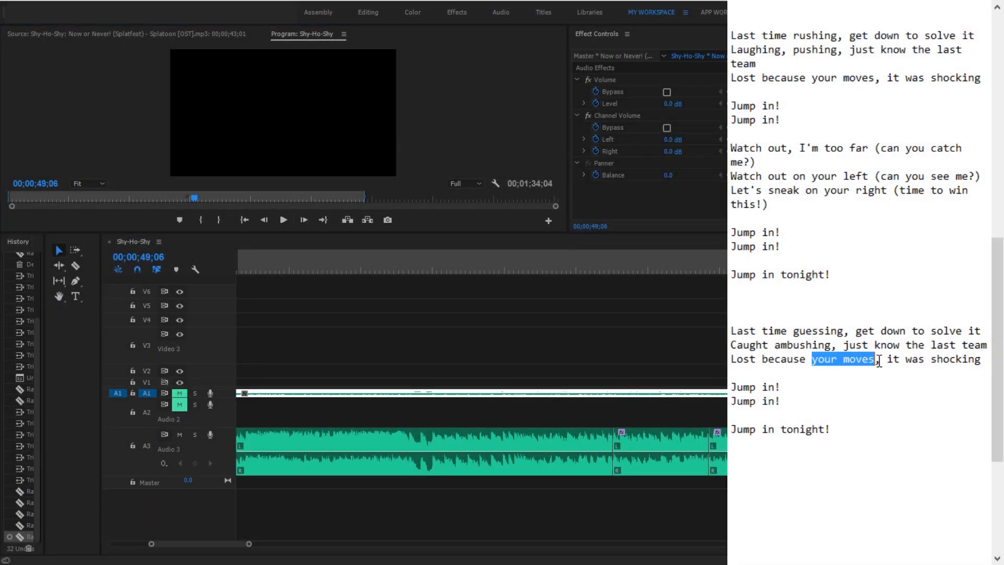
text(you rule)
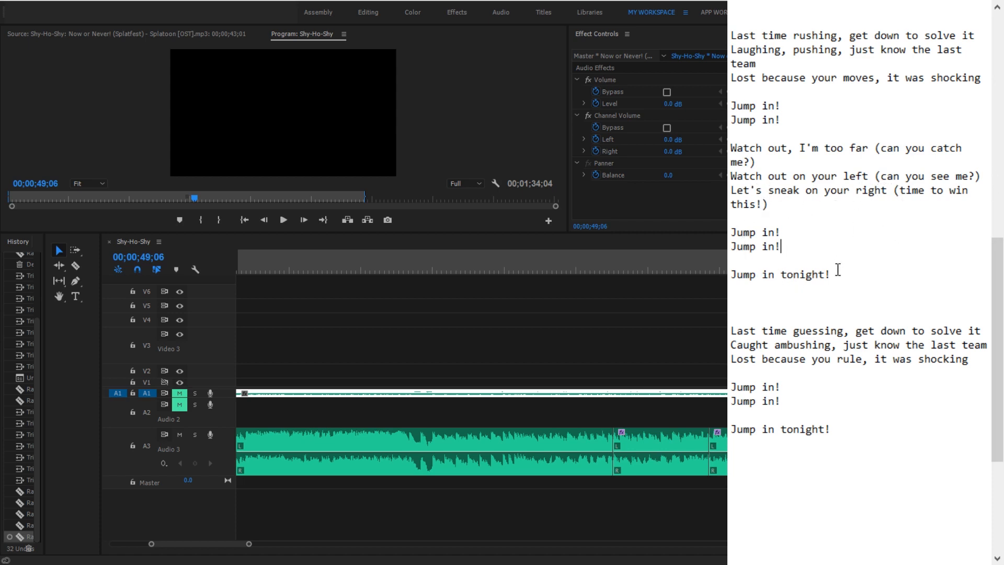
Delete the "Jump in tonight!" line above the last verse and reduce the extra blank lines there to one
drag(855, 281, 731, 262)
key(BackSpace)
key(BackSpace)
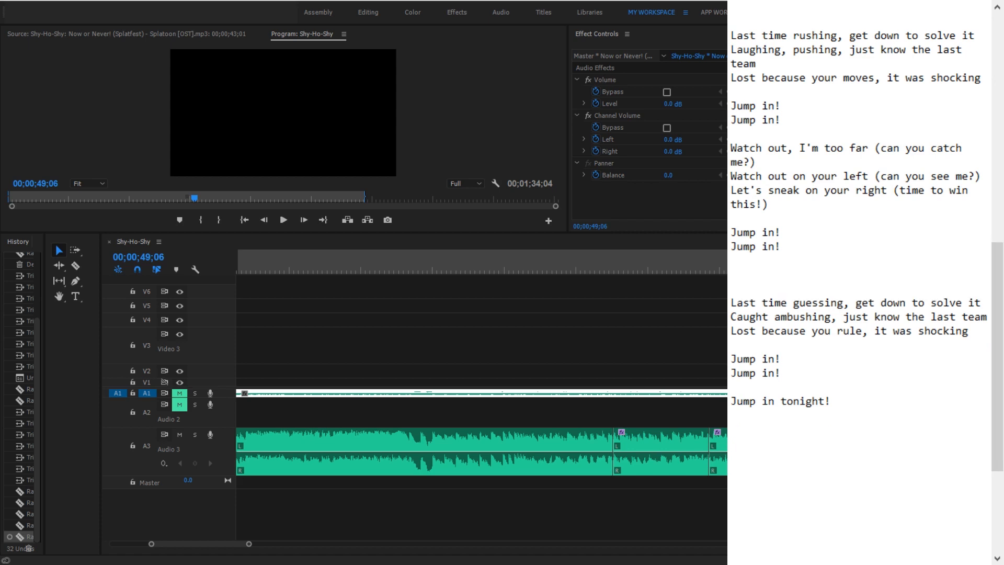
key(BackSpace)
key(BackSpace)
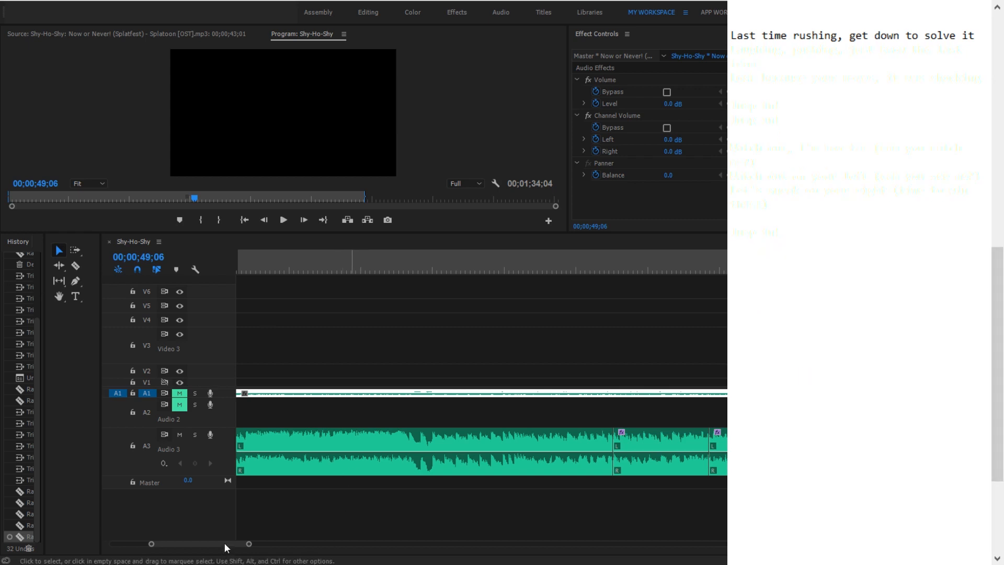
Play the last verse's third phrase up to 00;00;48;06 and replace "it was shocking" with "couldn't stop it" in that line
drag(224, 543, 221, 542)
drag(229, 543, 236, 543)
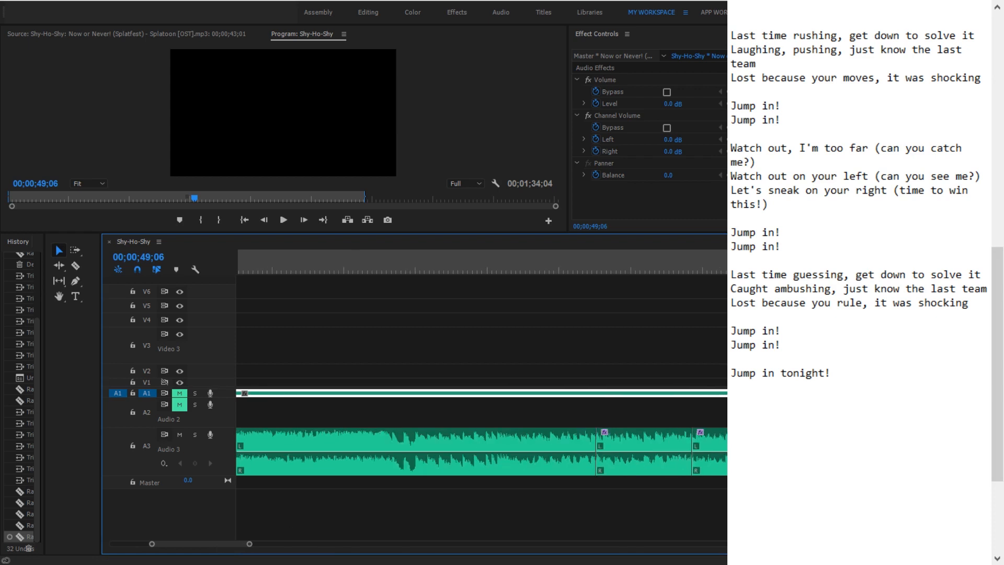
click(704, 261)
key(space)
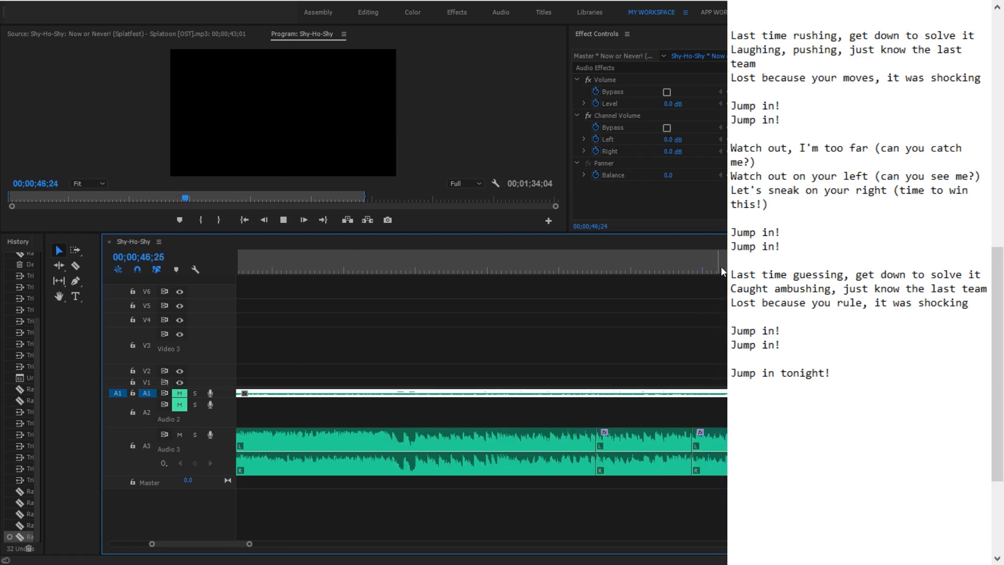
key(space)
drag(968, 303, 875, 303)
text(couldn't stop it)
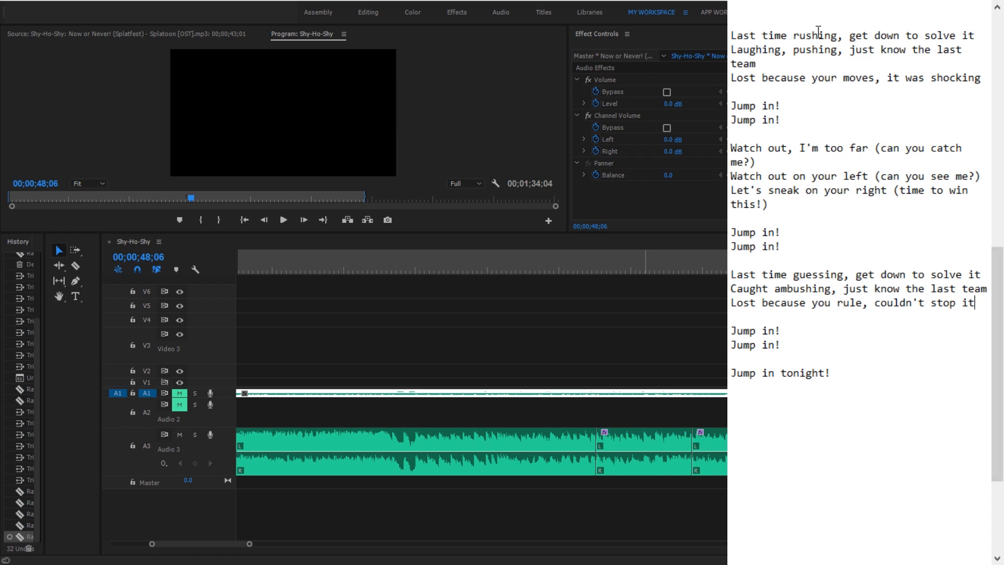
Compare the earlier verse's opening line, "Last time rushing, get down to solve it", with the last verse's "guessing" version
drag(731, 36, 976, 33)
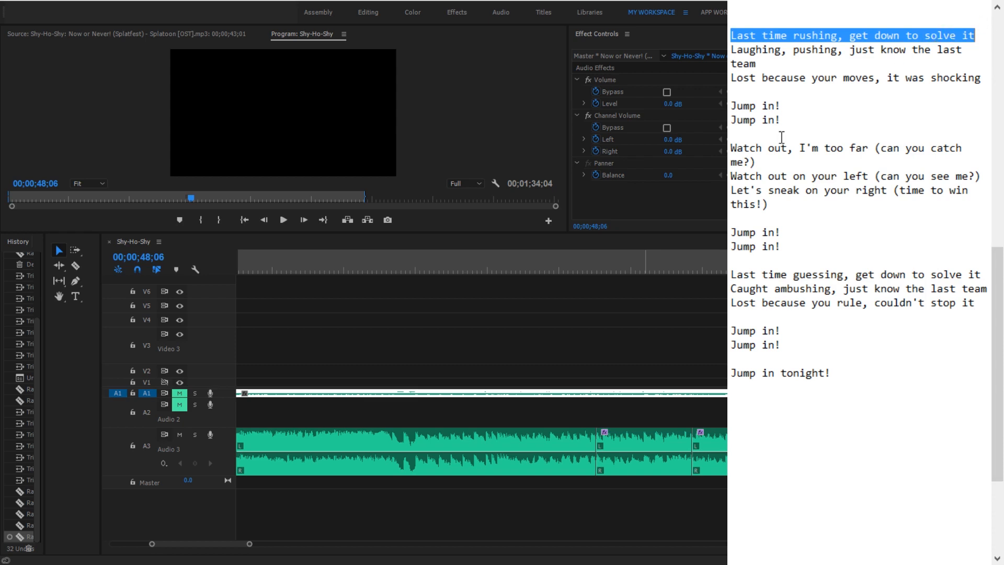
drag(732, 275, 981, 271)
click(809, 283)
drag(806, 277, 857, 273)
click(810, 283)
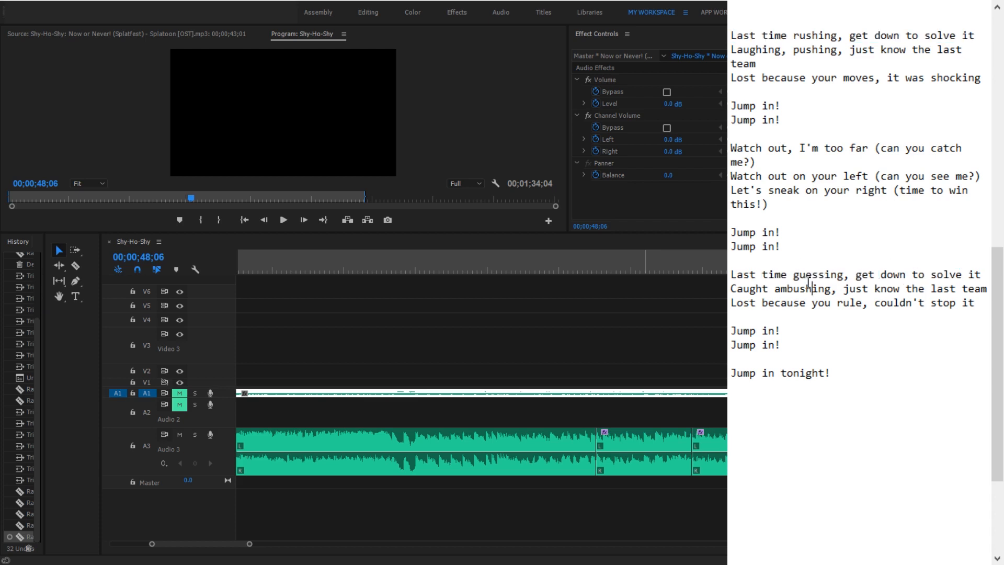
Replay the vocals around 00;00;48;03 in short passes to check the last verse's new "couldn't stop it" ending
click(694, 278)
key(space)
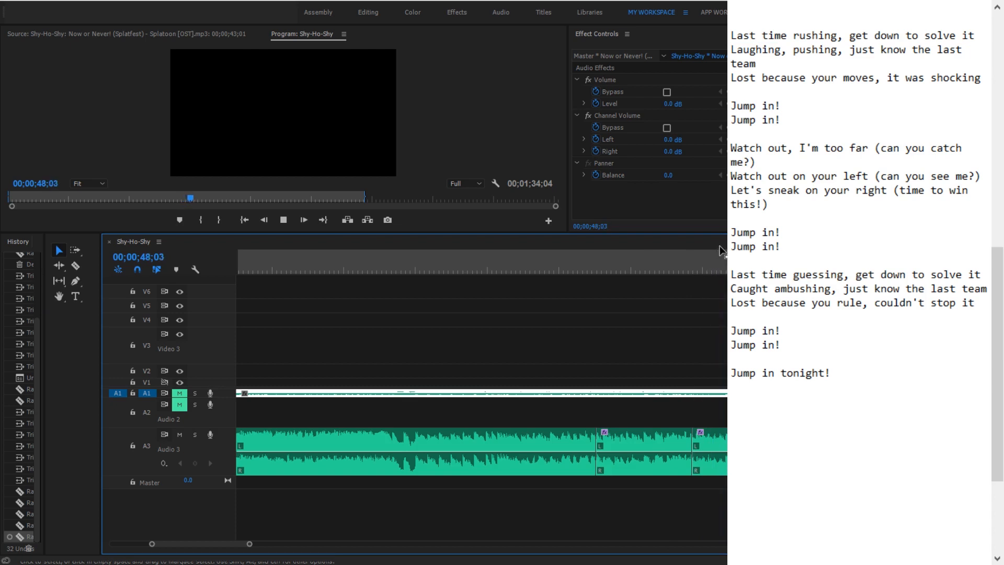
key(space)
click(729, 256)
double_click(822, 302)
click(708, 274)
key(space)
key(space)
Show the start of the sequence in the timeline and place the text cursor after the closing "Jump in tonight!"
drag(238, 541, 225, 544)
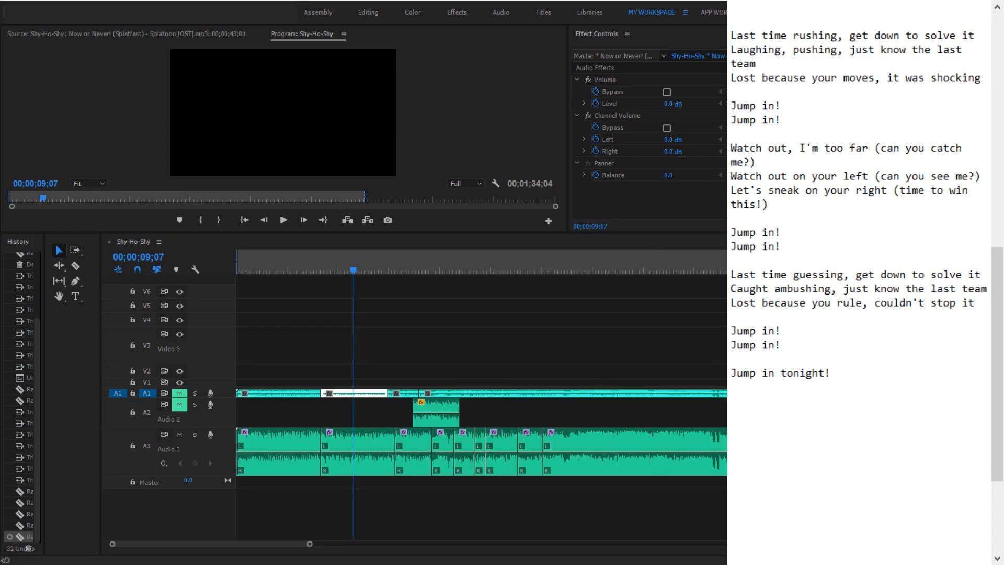
click(848, 374)
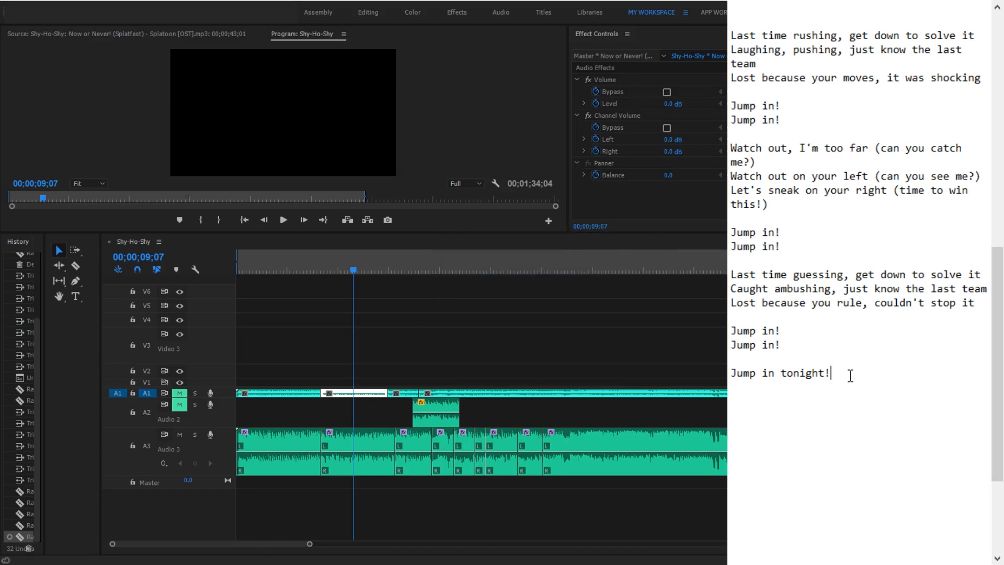